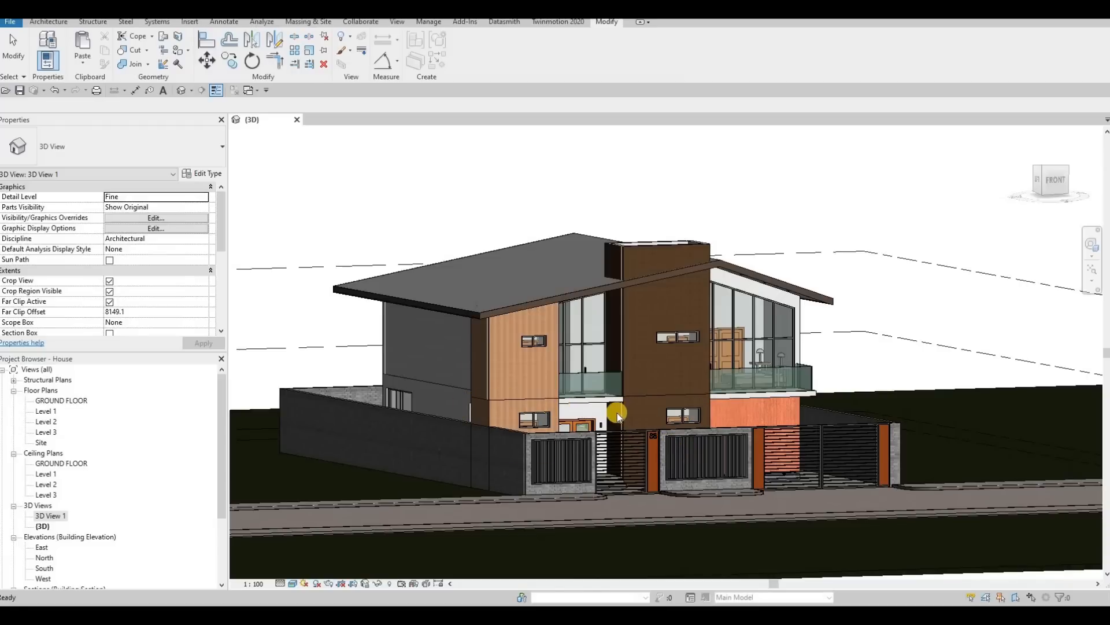
# Step: Place a perspective camera on the GROUND FLOOR plan, from across the street, aimed diagonally through the house
pyautogui.doubleClick(68, 400)
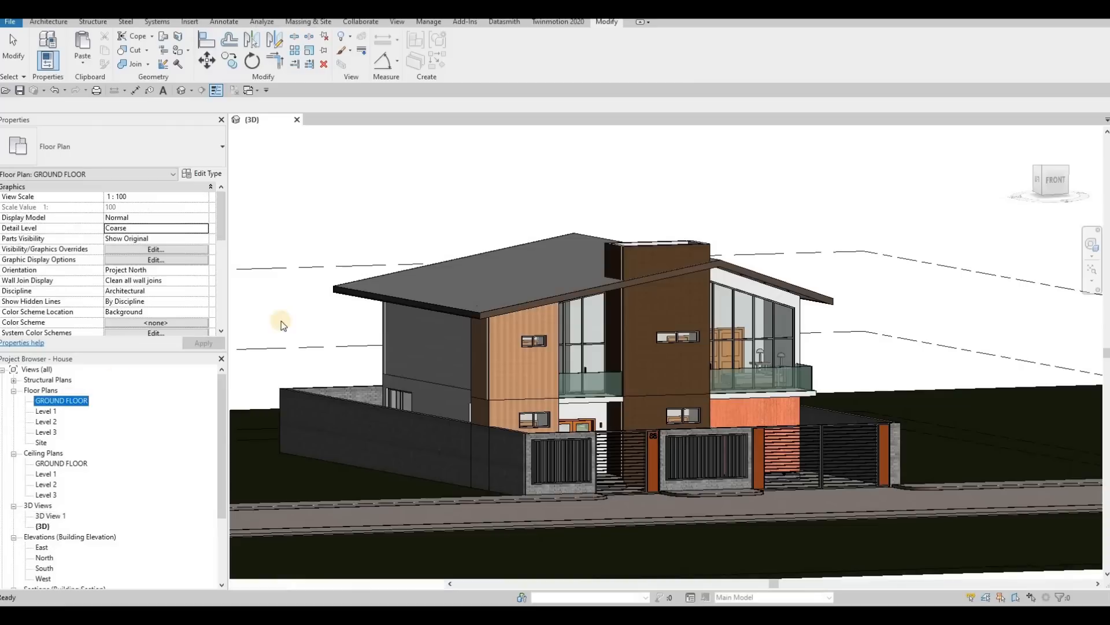
pyautogui.click(191, 91)
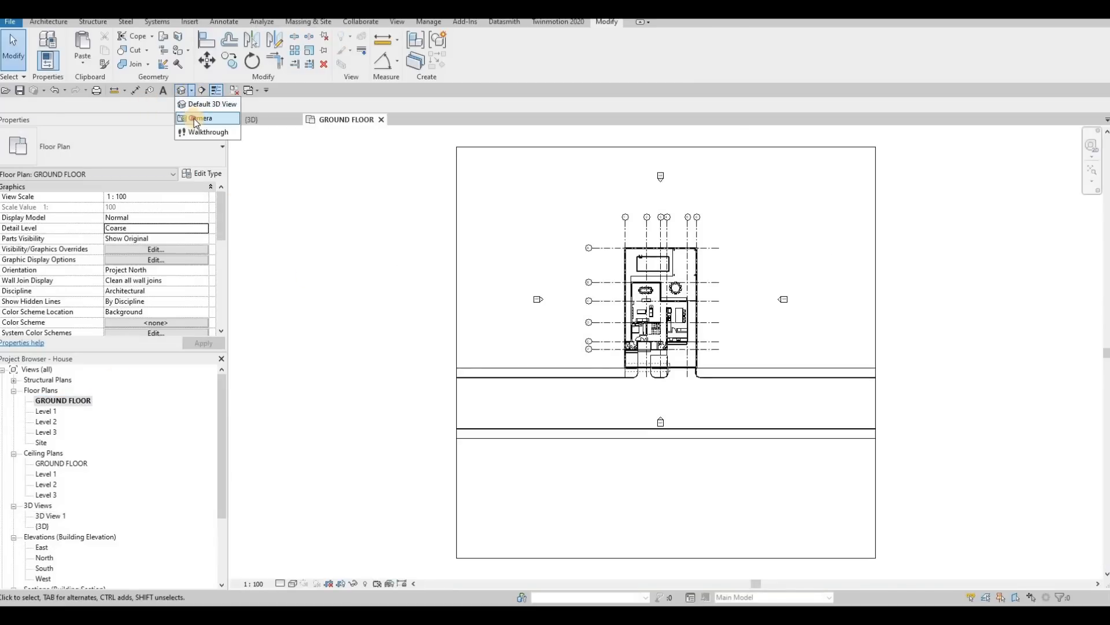
pyautogui.click(196, 119)
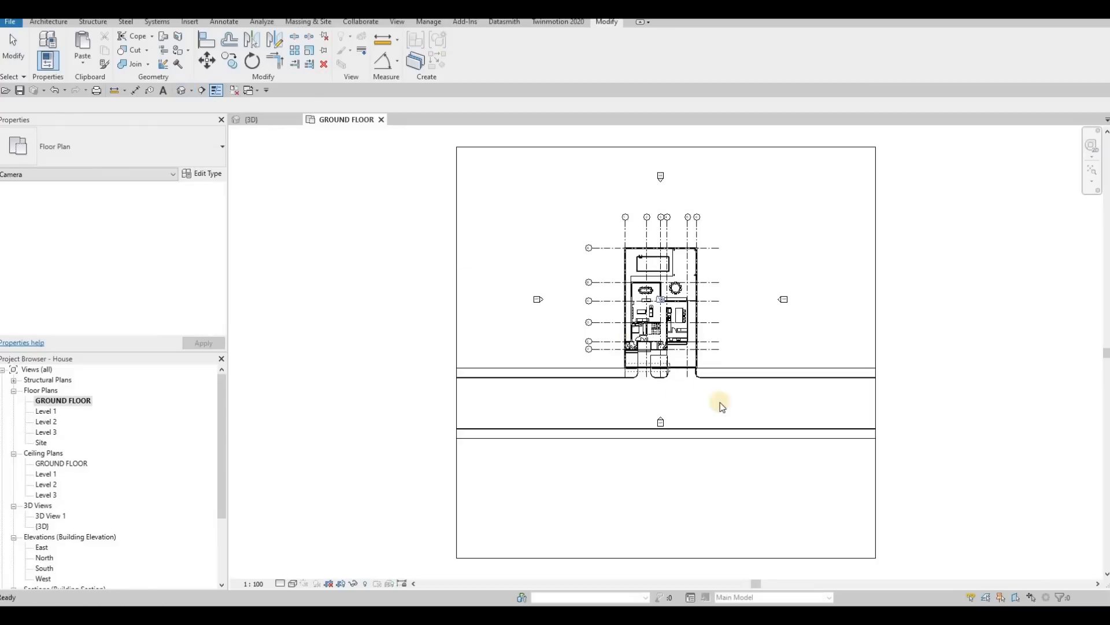
pyautogui.click(755, 456)
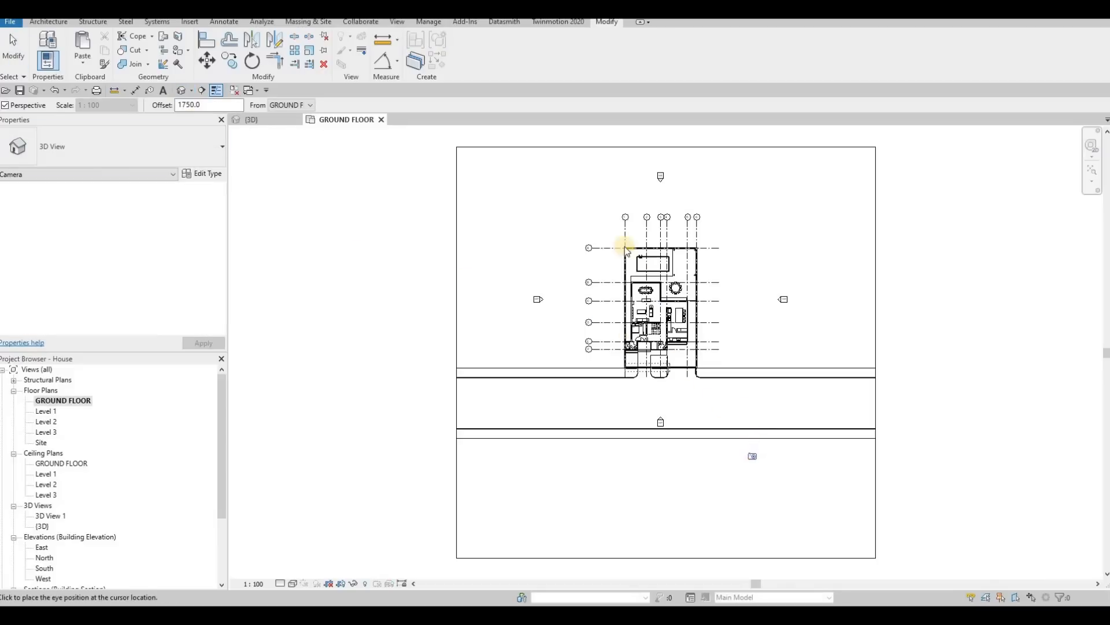
pyautogui.click(590, 177)
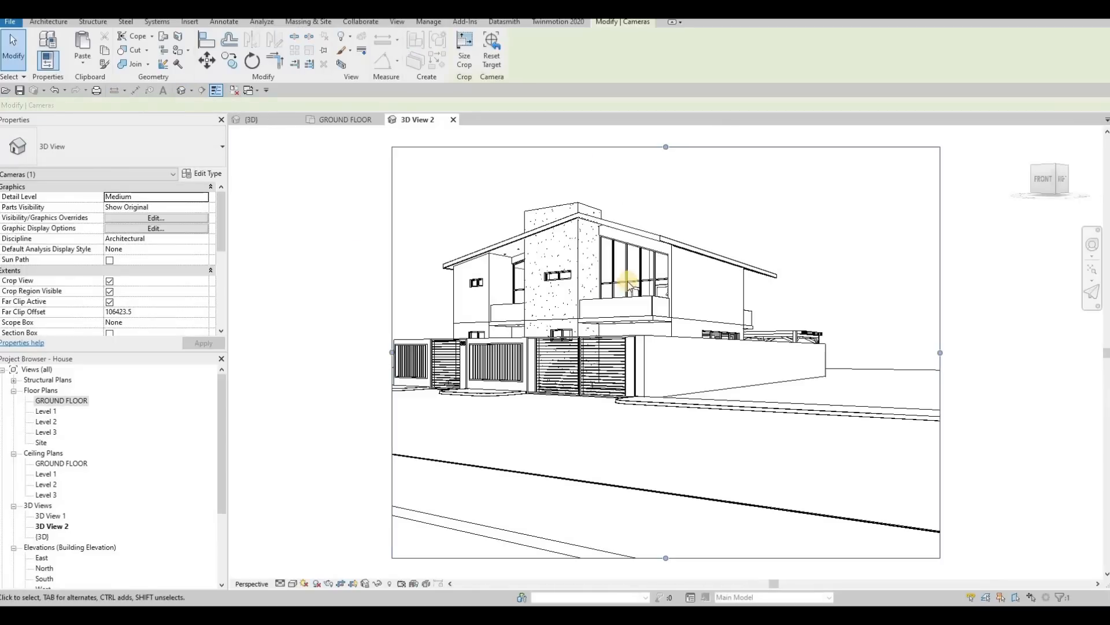
# Step: Reframe the camera view's crop region around the house: extend the left side, trim the right side, and raise the lower edge to cut foreground
pyautogui.scroll(-2, 613, 356)
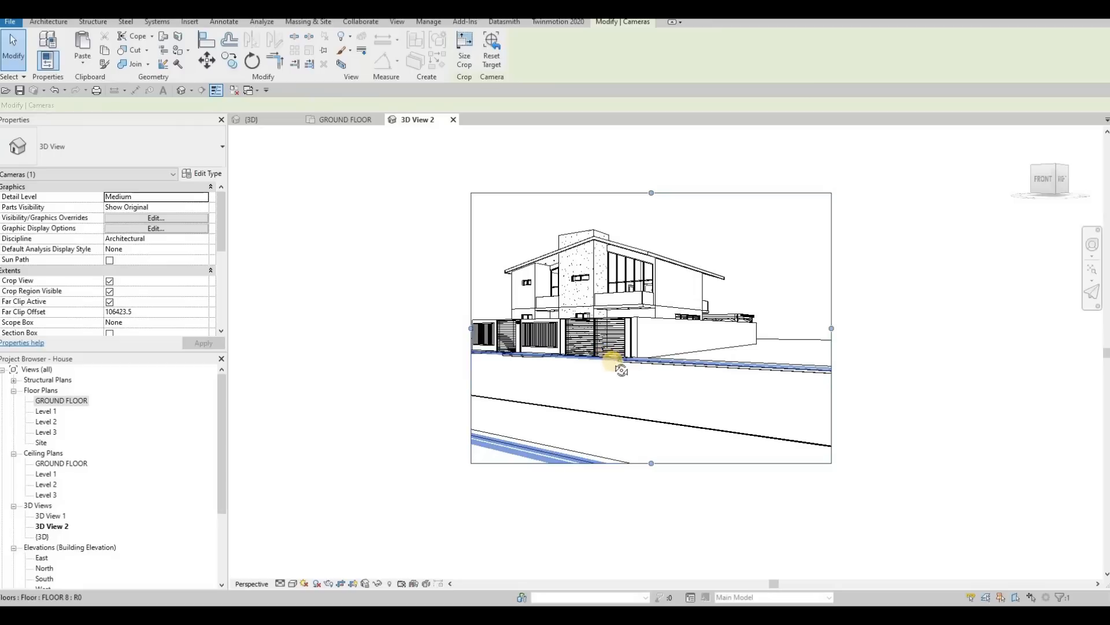
pyautogui.moveTo(622, 370)
pyautogui.keyDown('shift'); pyautogui.mouseDown(button='middle')
pyautogui.moveTo(588, 347)
pyautogui.moveTo(637, 384)
pyautogui.mouseUp(button='middle'); pyautogui.keyUp('shift')
pyautogui.moveTo(487, 311); pyautogui.dragTo(574, 353, button='middle')
pyautogui.moveTo(742, 491); pyautogui.dragTo(742, 448)
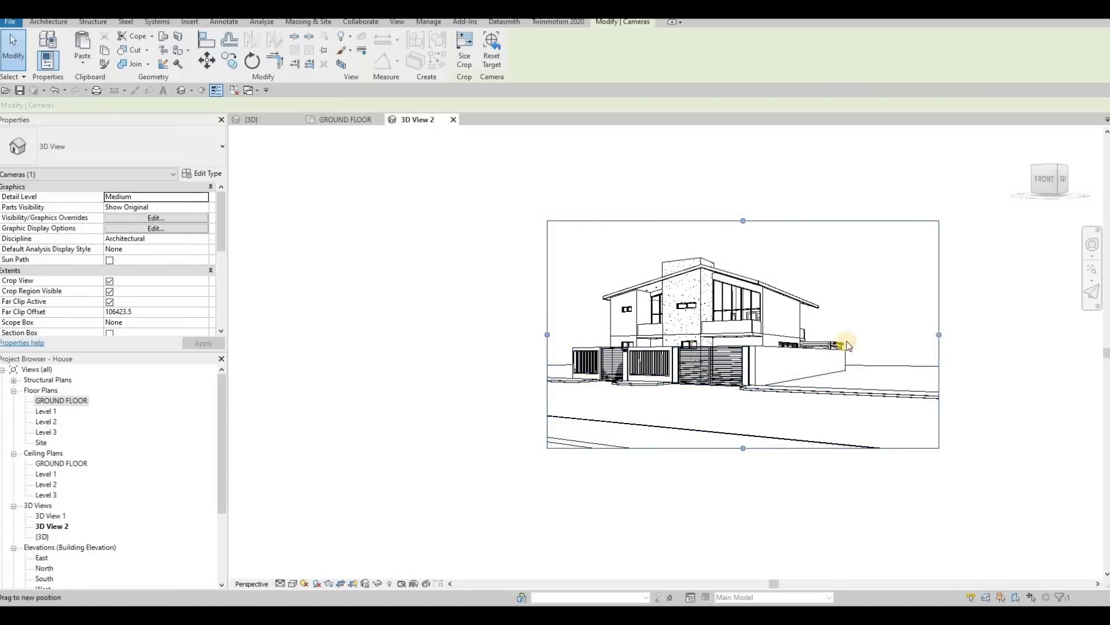
pyautogui.moveTo(939, 335); pyautogui.dragTo(905, 334)
pyautogui.moveTo(713, 221); pyautogui.dragTo(690, 240)
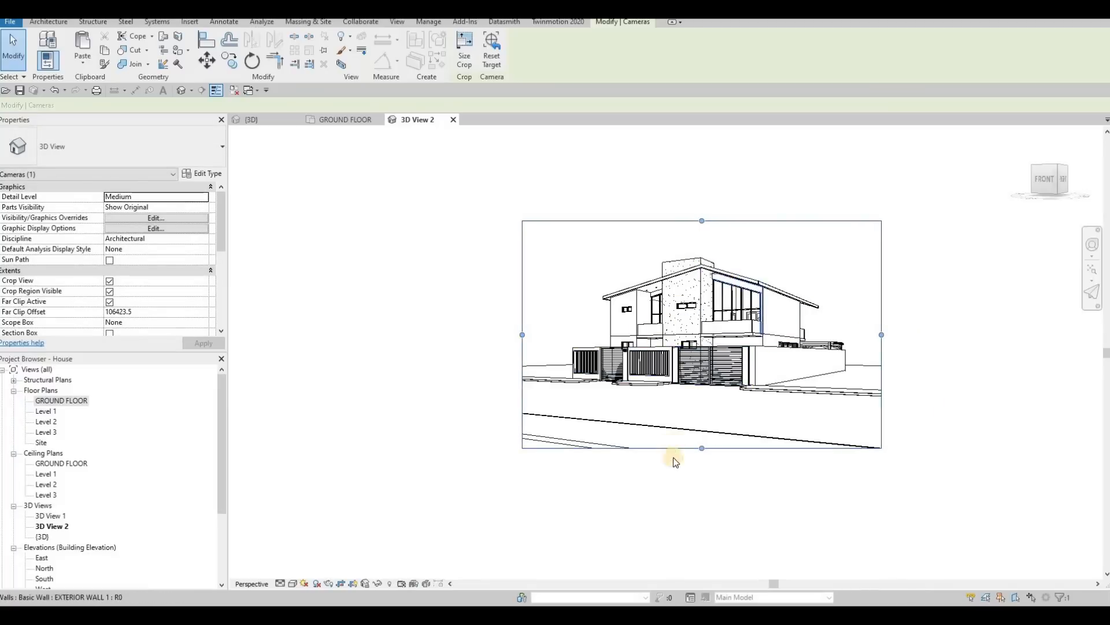
pyautogui.scroll(2, 674, 457)
pyautogui.moveTo(670, 504); pyautogui.dragTo(673, 470, button='middle')
pyautogui.scroll(-1, 672, 470)
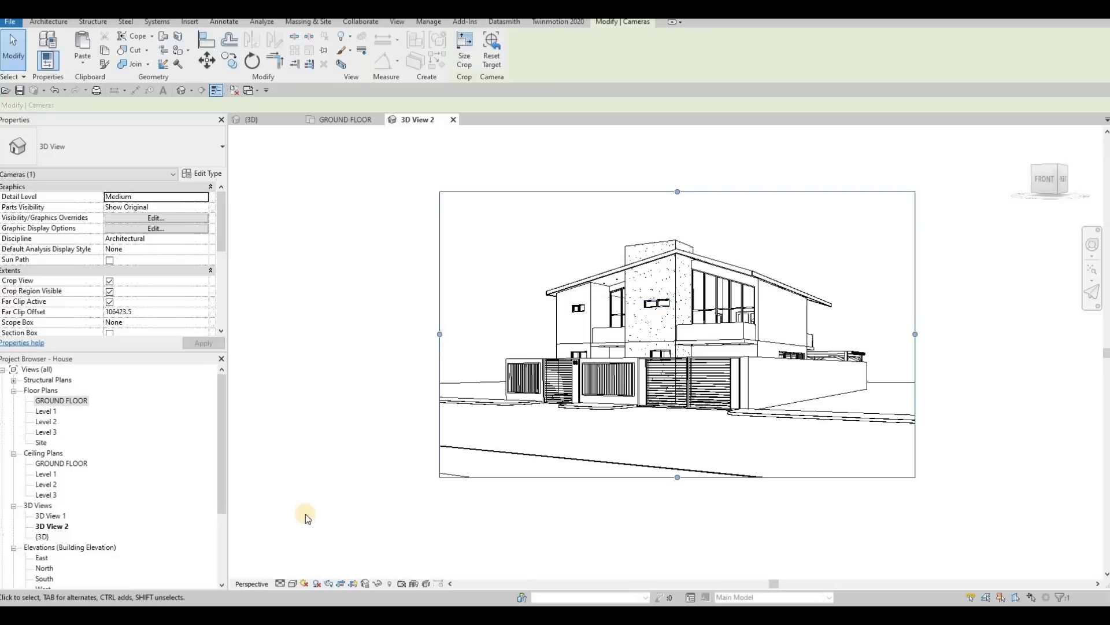
# Step: Set the camera view's background to Gradient in the Graphic Display Options, with the Hidden Line style
pyautogui.click(292, 583)
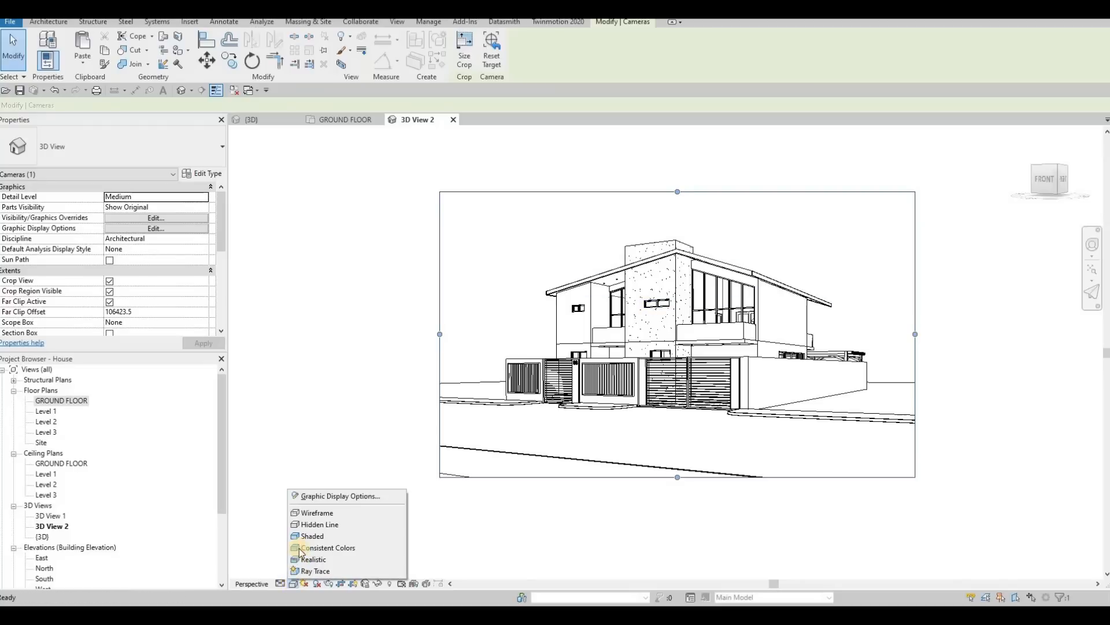
pyautogui.click(313, 528)
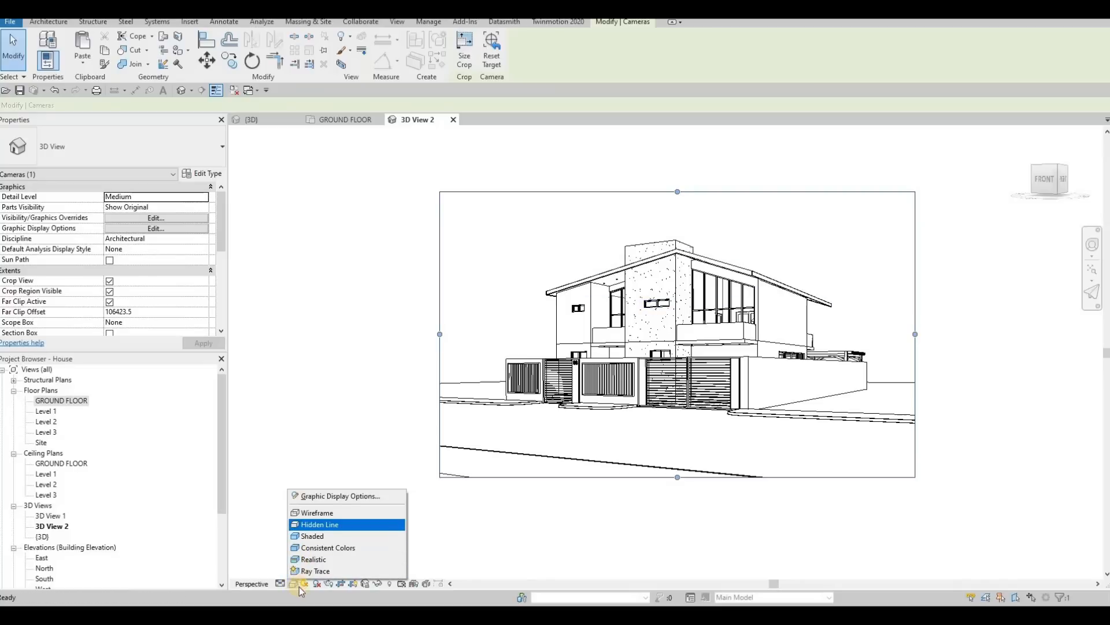
pyautogui.click(292, 584)
pyautogui.click(323, 500)
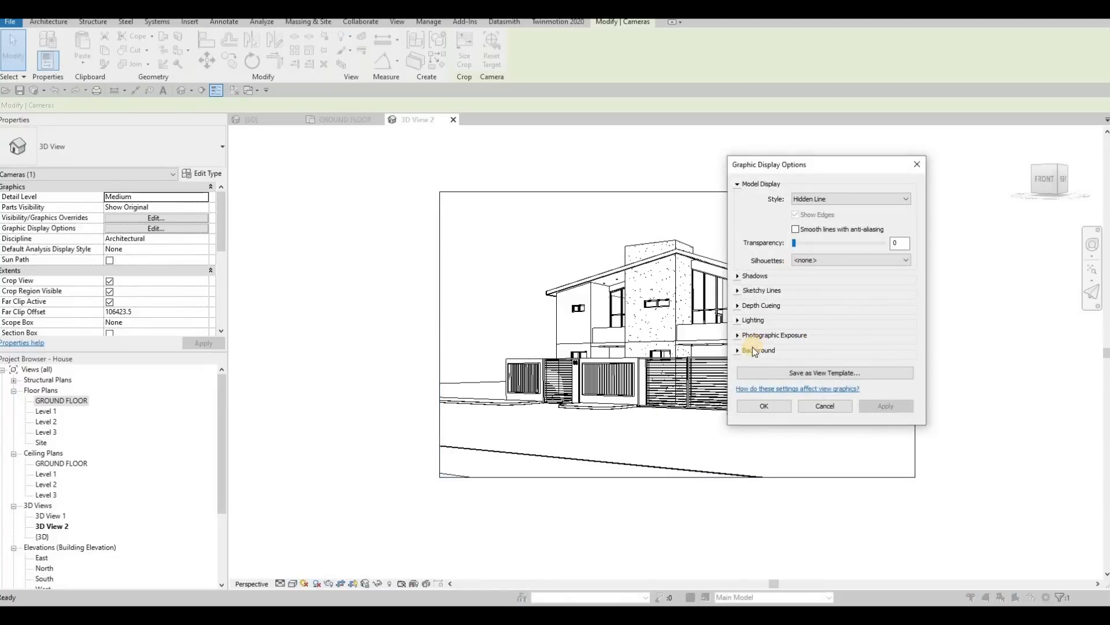
pyautogui.click(744, 350)
pyautogui.click(817, 368)
pyautogui.click(820, 394)
pyautogui.click(879, 473)
pyautogui.click(779, 475)
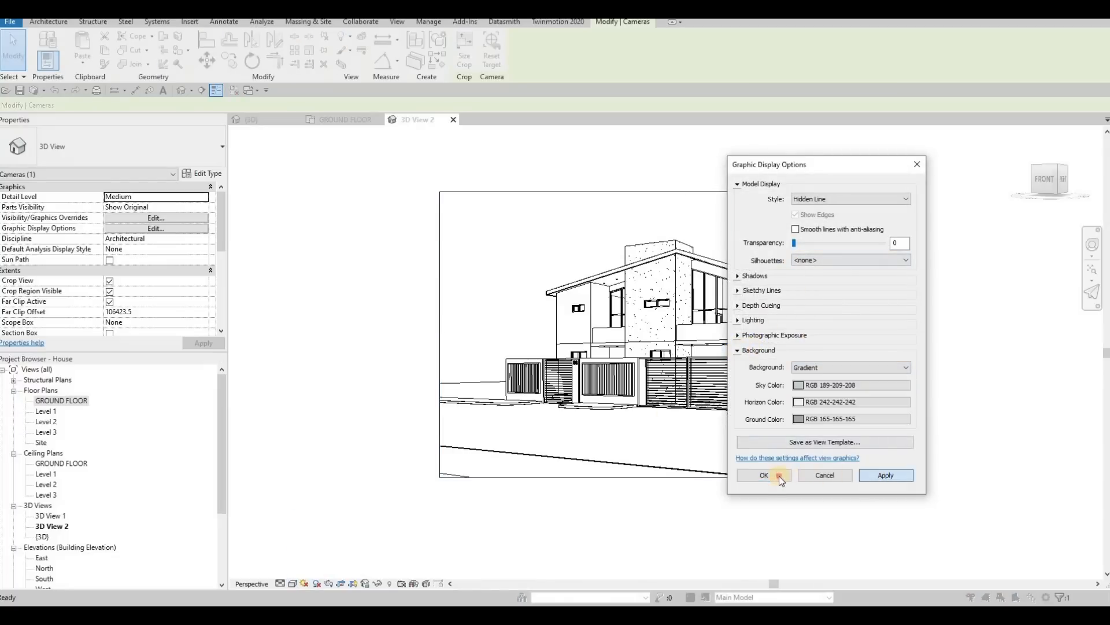
pyautogui.click(418, 497)
# Step: Preview the camera view with shaded colors and set its visual style to Realistic
pyautogui.click(289, 584)
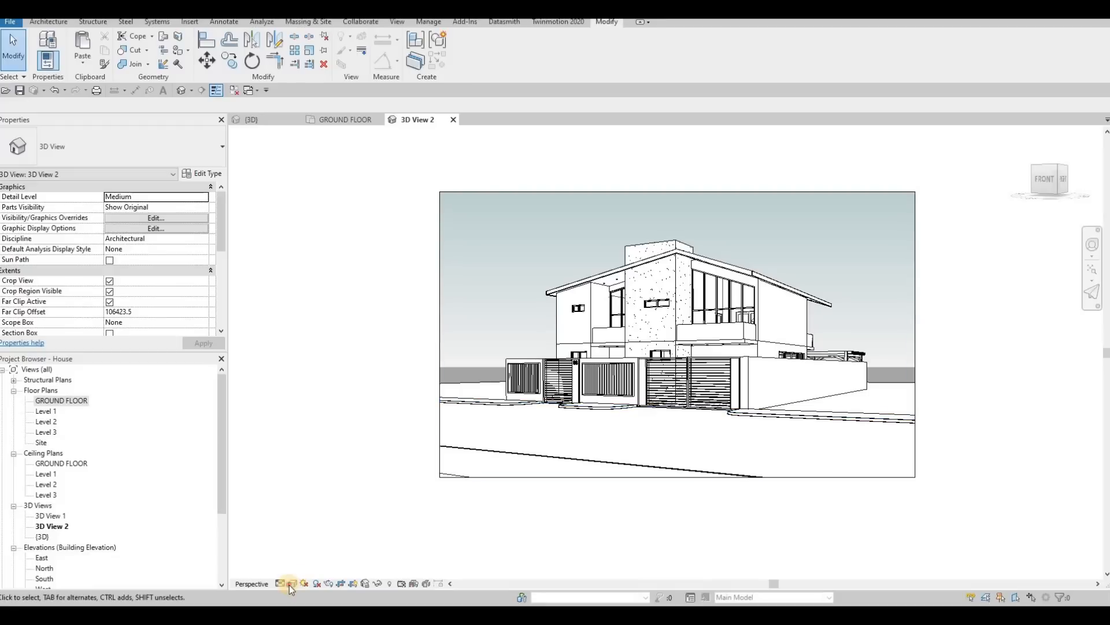
pyautogui.click(311, 545)
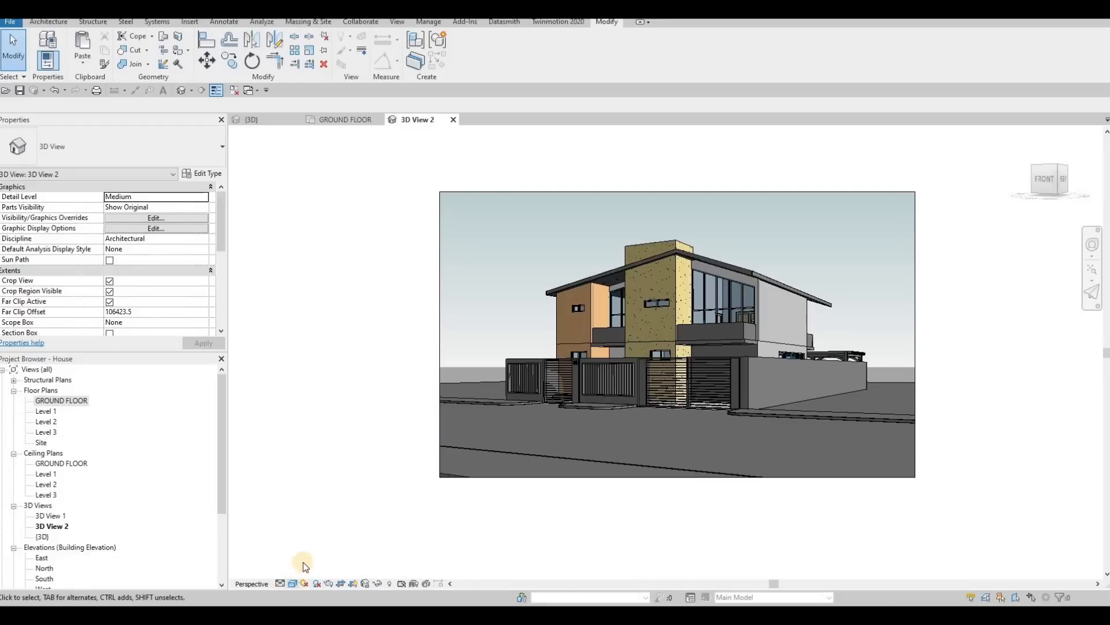
pyautogui.click(292, 582)
pyautogui.click(320, 562)
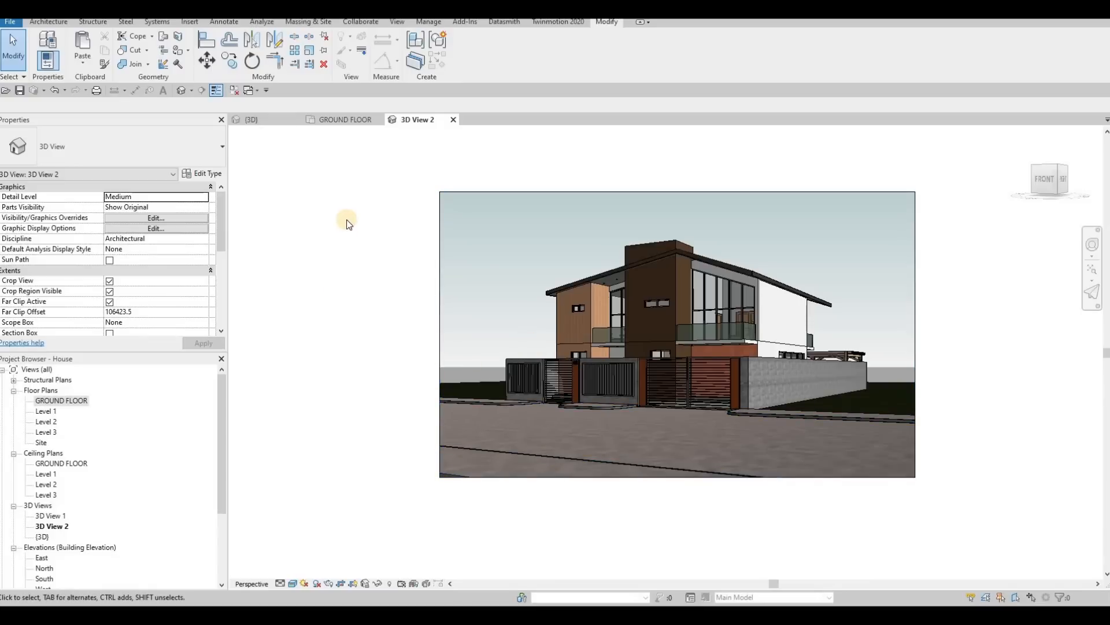
# Step: Enable sketchy lines for the camera view with jitter 5 and extension 5, and apply them
pyautogui.click(293, 583)
pyautogui.click(325, 496)
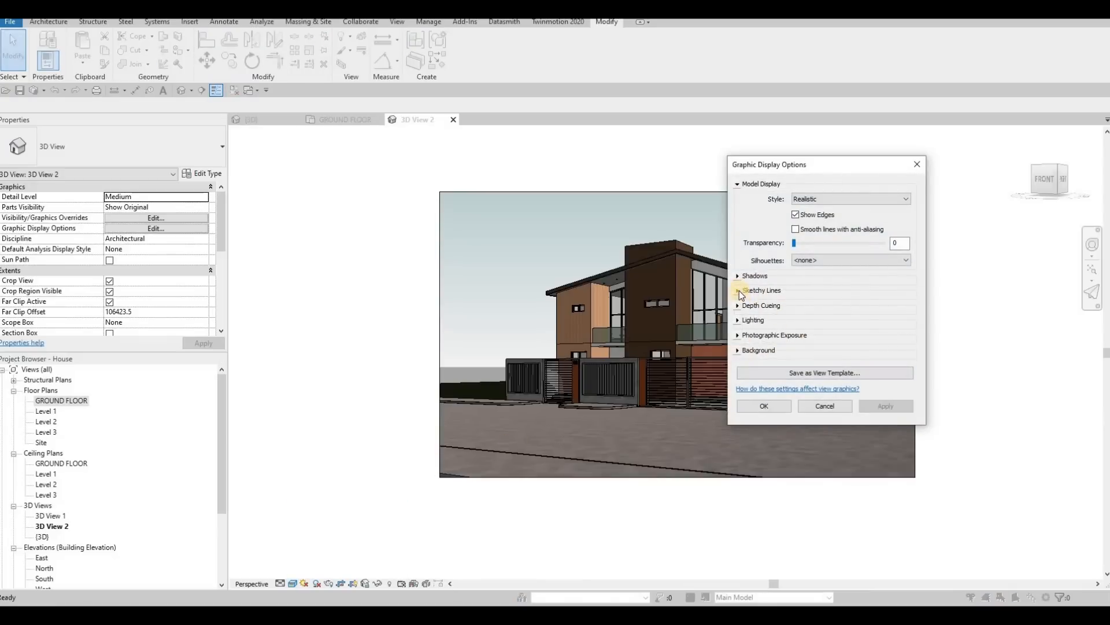
pyautogui.click(767, 291)
pyautogui.click(796, 305)
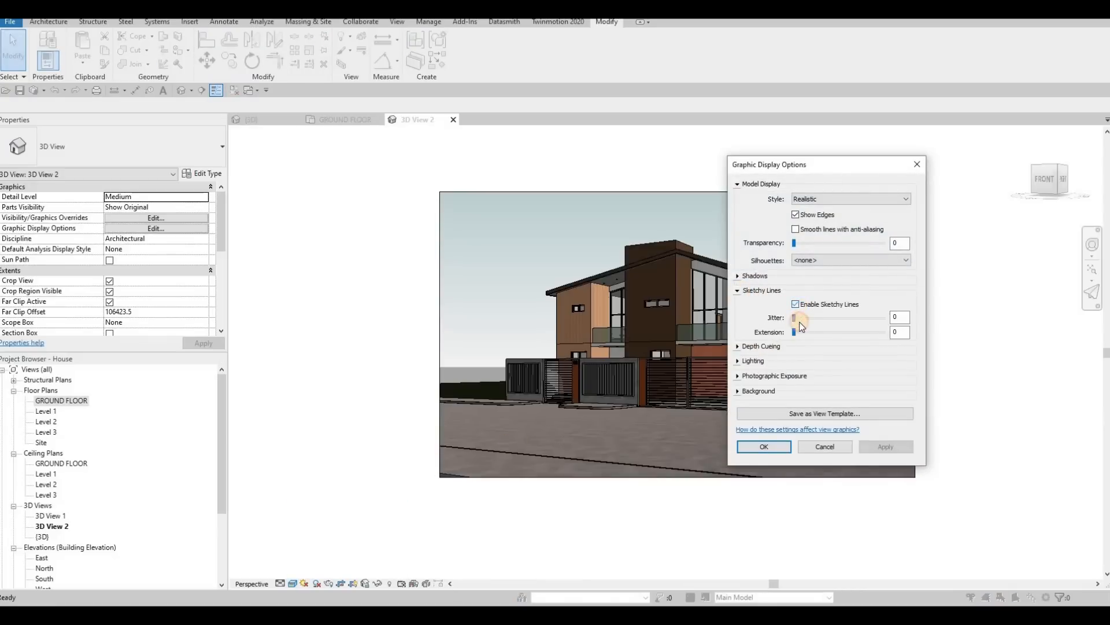
pyautogui.click(804, 332)
pyautogui.moveTo(828, 335); pyautogui.dragTo(812, 336)
pyautogui.moveTo(845, 335); pyautogui.dragTo(841, 334)
pyautogui.click(881, 446)
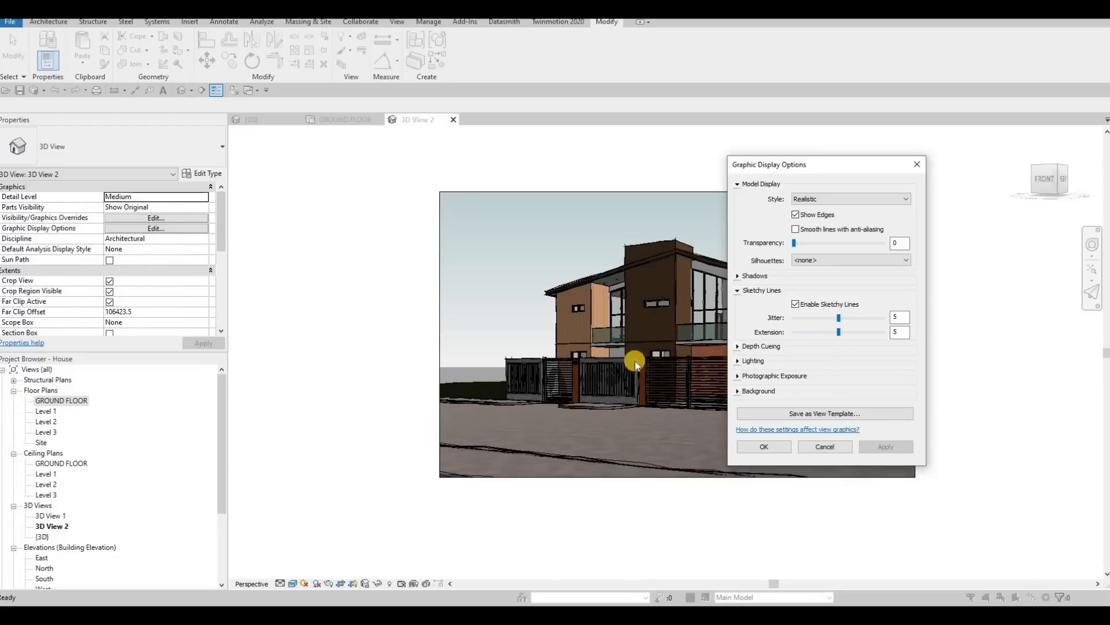
# Step: Reduce the sketchy lines jitter to 3, apply it and close the Graphic Display Options
pyautogui.moveTo(838, 319); pyautogui.dragTo(823, 319)
pyautogui.click(879, 444)
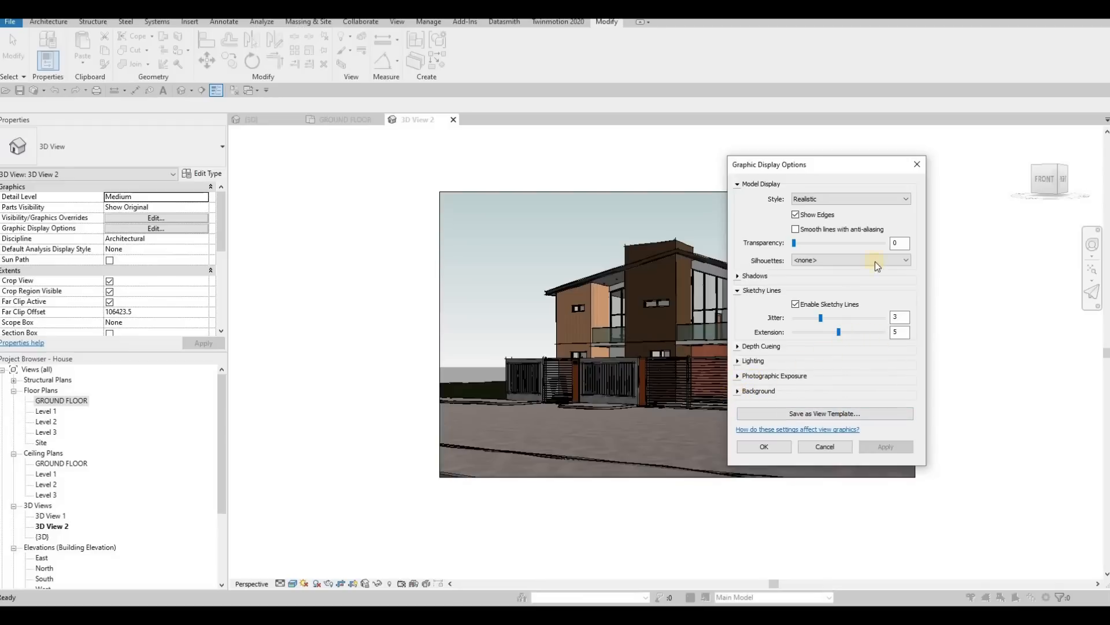
pyautogui.click(911, 168)
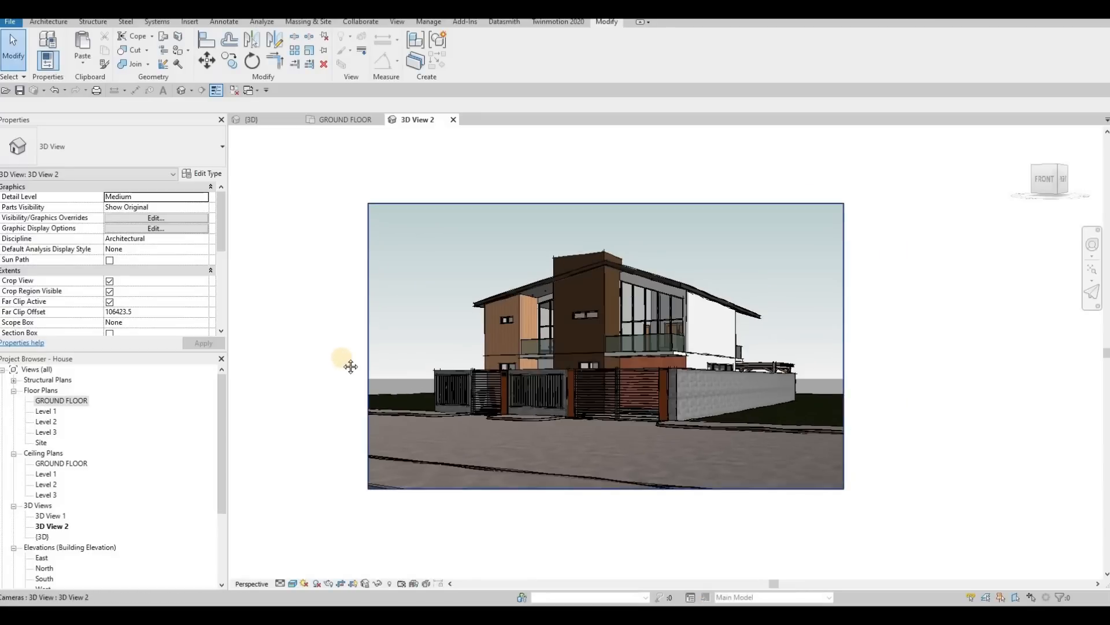
# Step: Inspect the sketchy edges of the house up close and set the camera view's visual style to Hidden Line
pyautogui.scroll(2, 349, 364)
pyautogui.scroll(5, 646, 224)
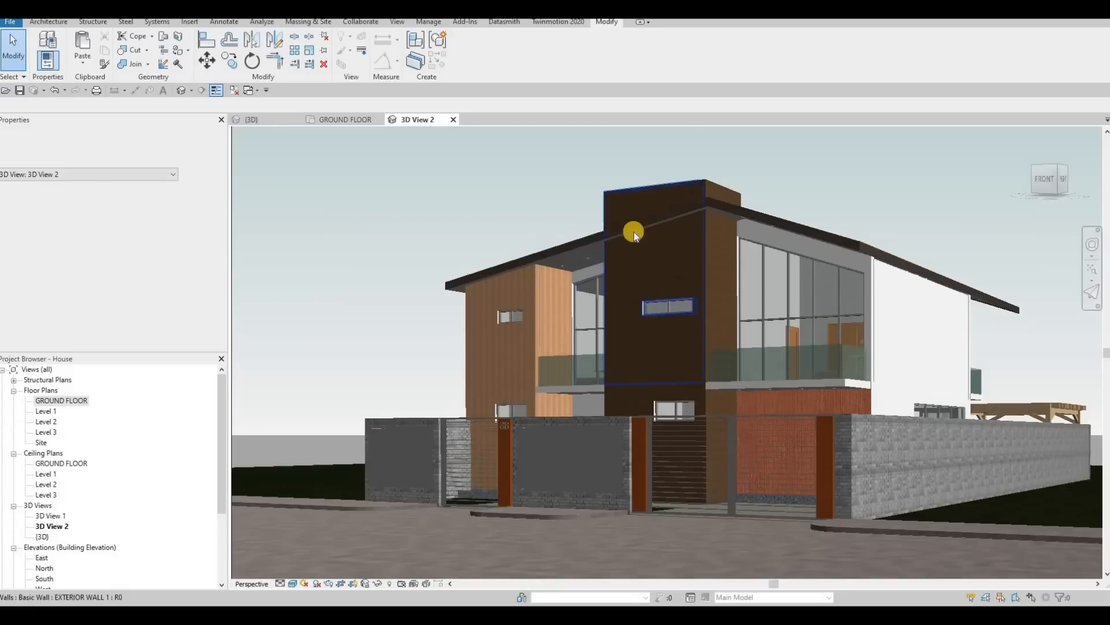
pyautogui.scroll(-3, 604, 268)
pyautogui.click(291, 583)
pyautogui.click(320, 525)
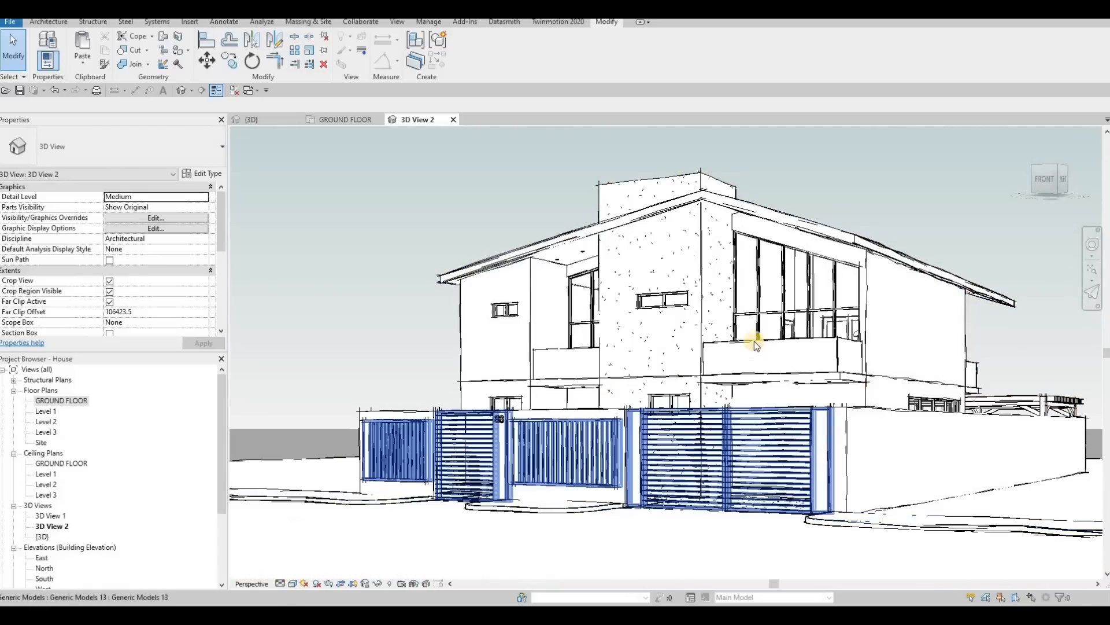
pyautogui.moveTo(703, 270); pyautogui.dragTo(641, 274, button='middle')
pyautogui.scroll(-1, 636, 272)
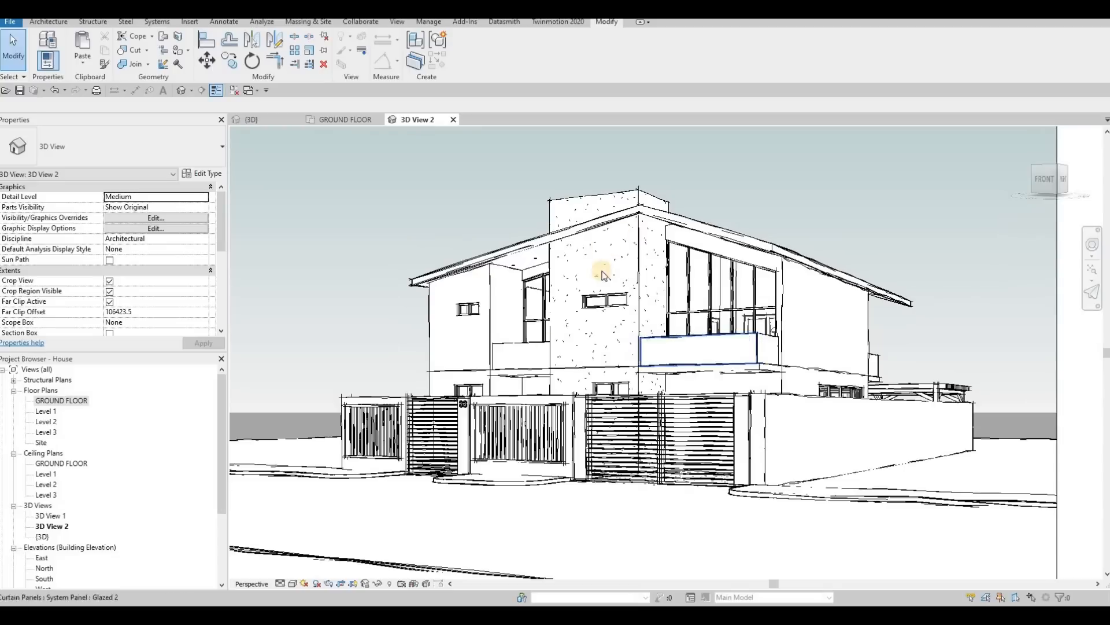
# Step: Turn on shadows in the camera view and recenter the whole cropped scene
pyautogui.click(318, 583)
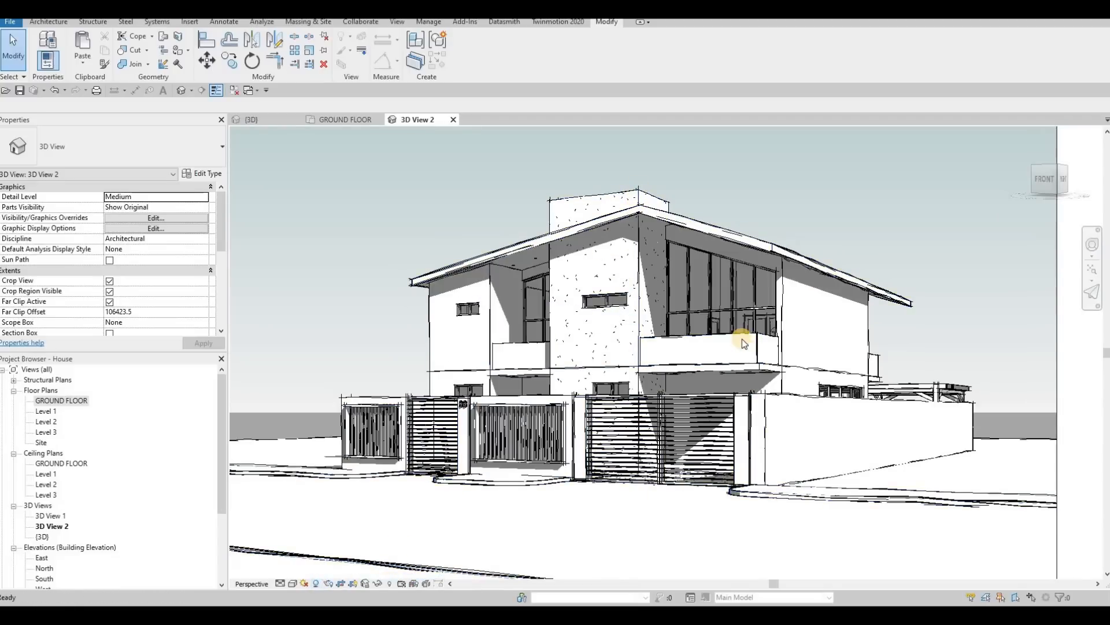
pyautogui.click(702, 399)
pyautogui.scroll(-3, 706, 384)
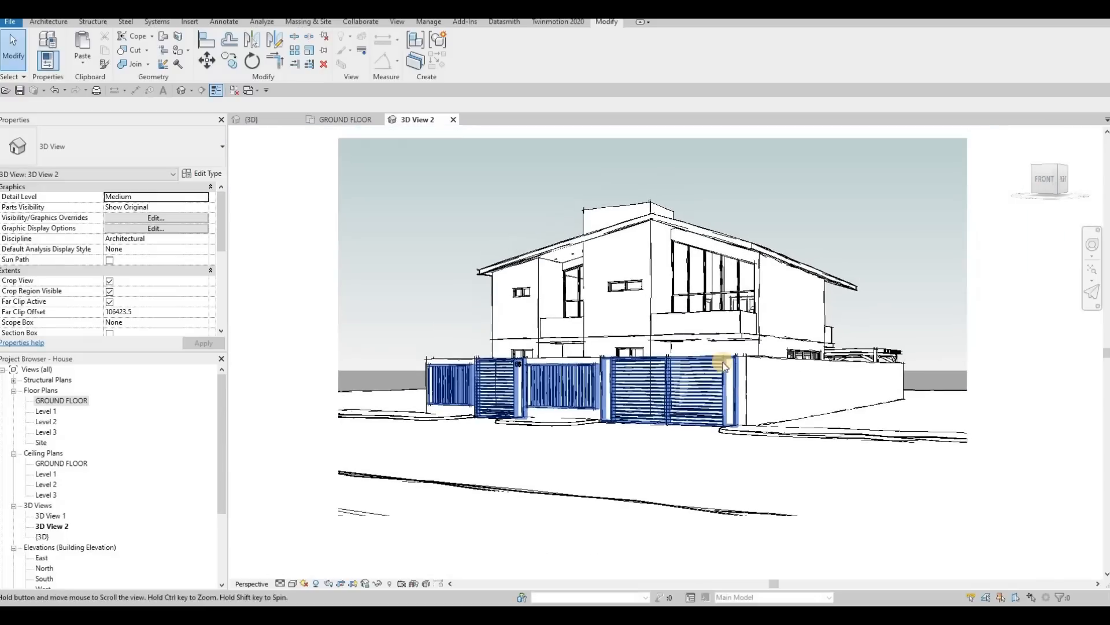
pyautogui.moveTo(670, 300); pyautogui.dragTo(662, 320, button='middle')
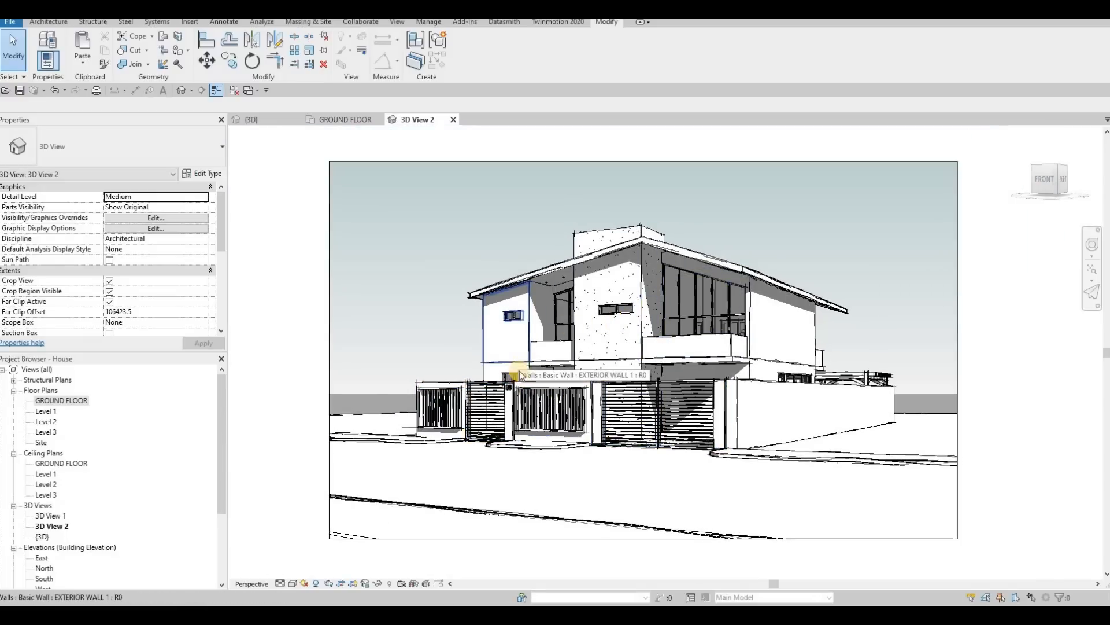
pyautogui.moveTo(359, 261); pyautogui.dragTo(367, 272, button='middle')
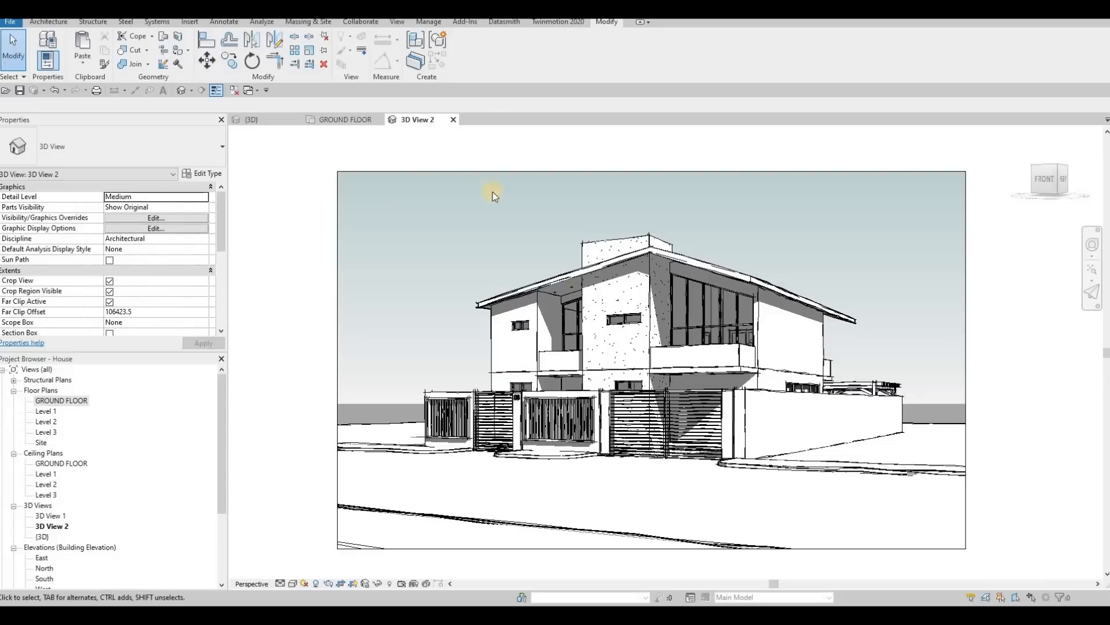
# Step: Set the project's starting view to 3D View: 3D View 2
pyautogui.click(429, 23)
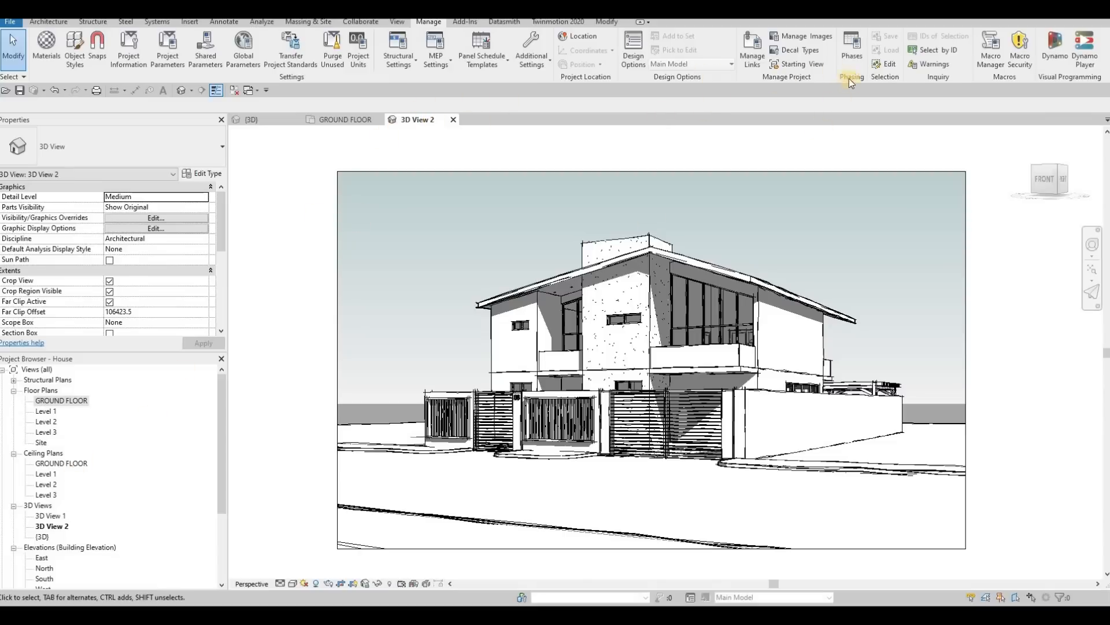
pyautogui.click(790, 64)
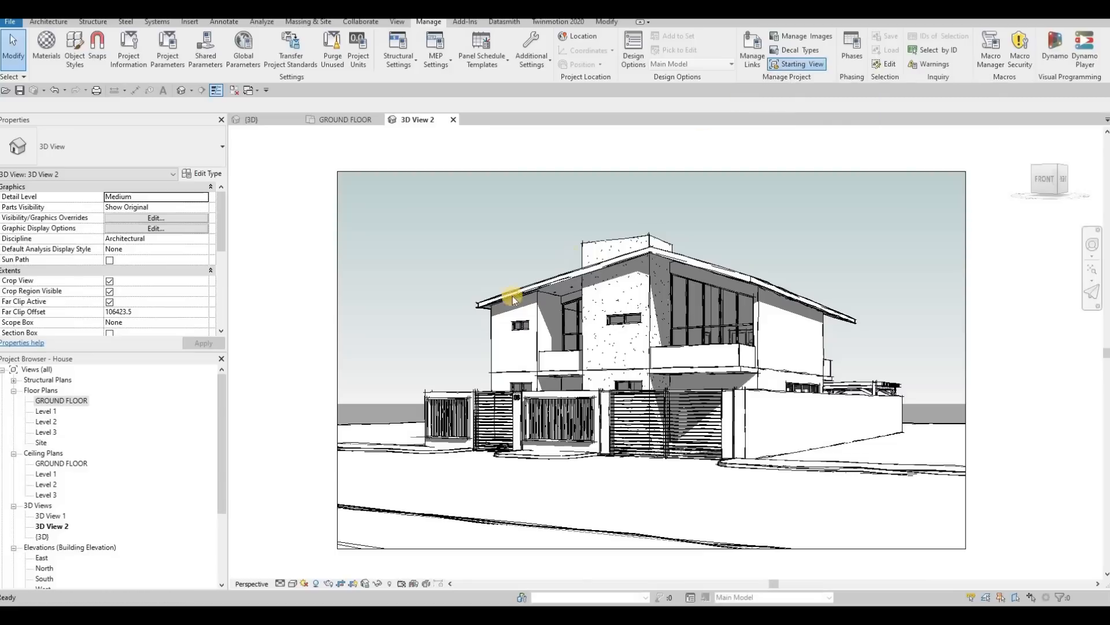
pyautogui.click(496, 326)
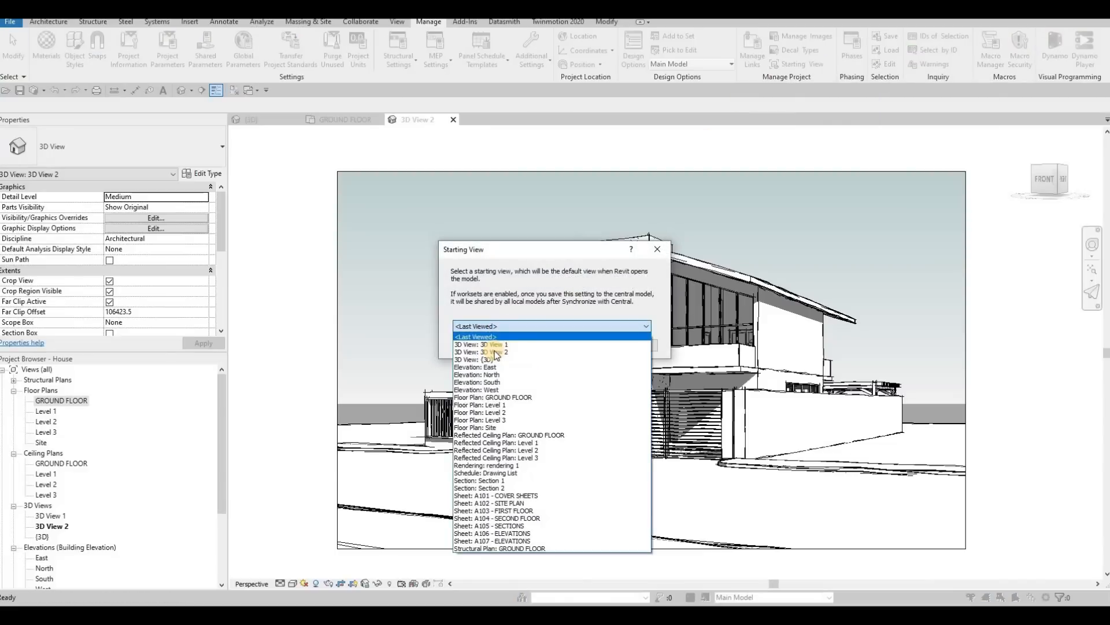
pyautogui.click(612, 352)
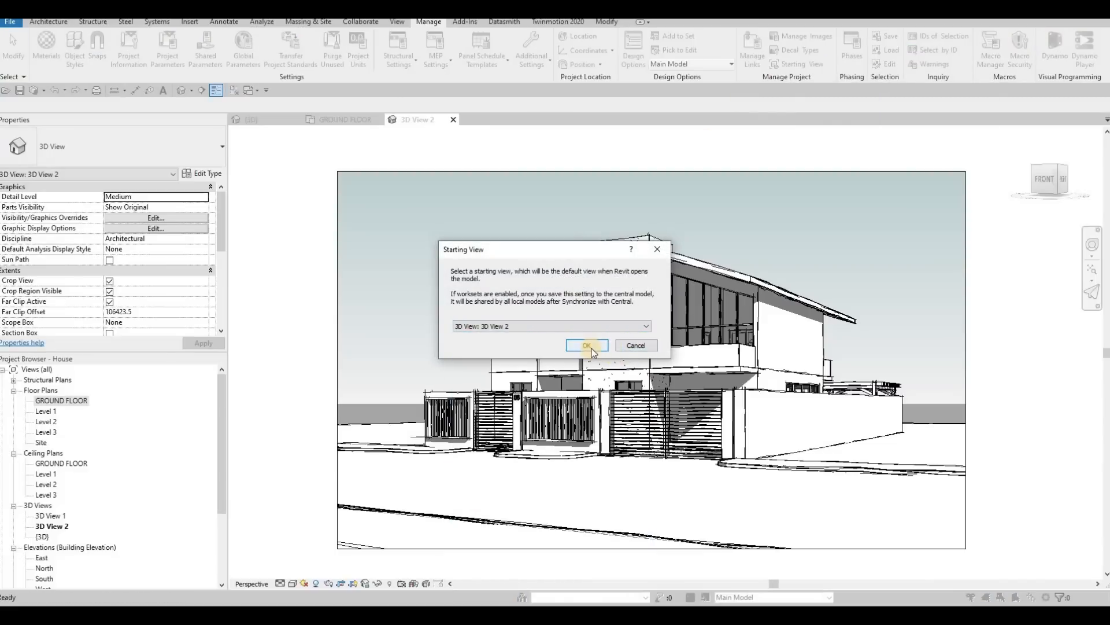
pyautogui.press('Return')
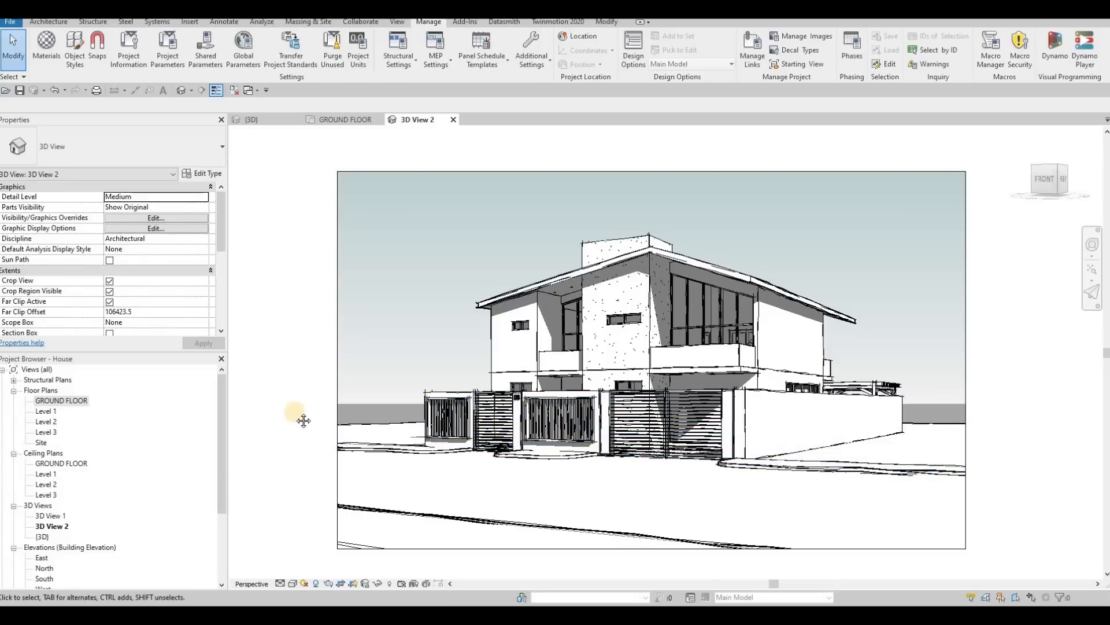
# Step: Render 3D View 2 at Draft quality and move the Rendering dialog aside to uncover the image
pyautogui.moveTo(339, 417); pyautogui.dragTo(370, 413, button='middle')
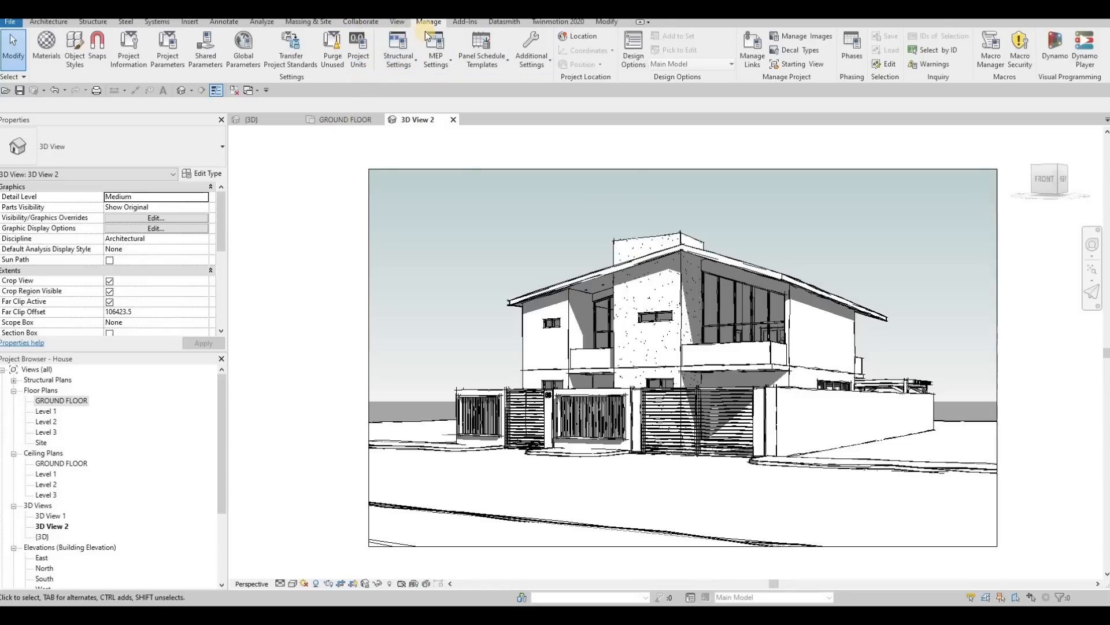
pyautogui.click(397, 21)
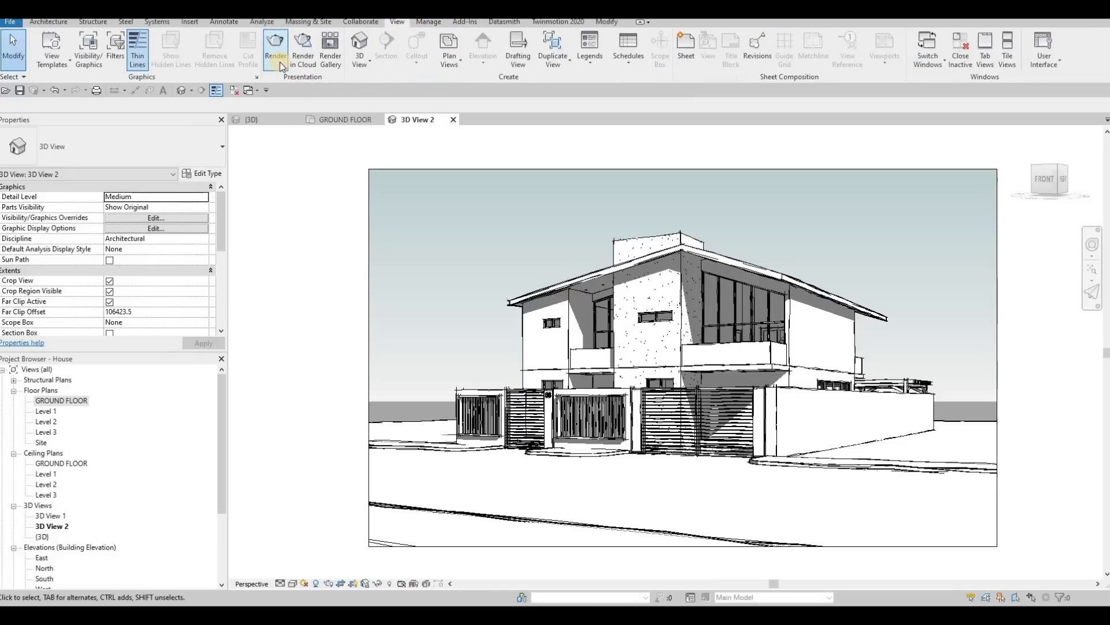
pyautogui.click(276, 46)
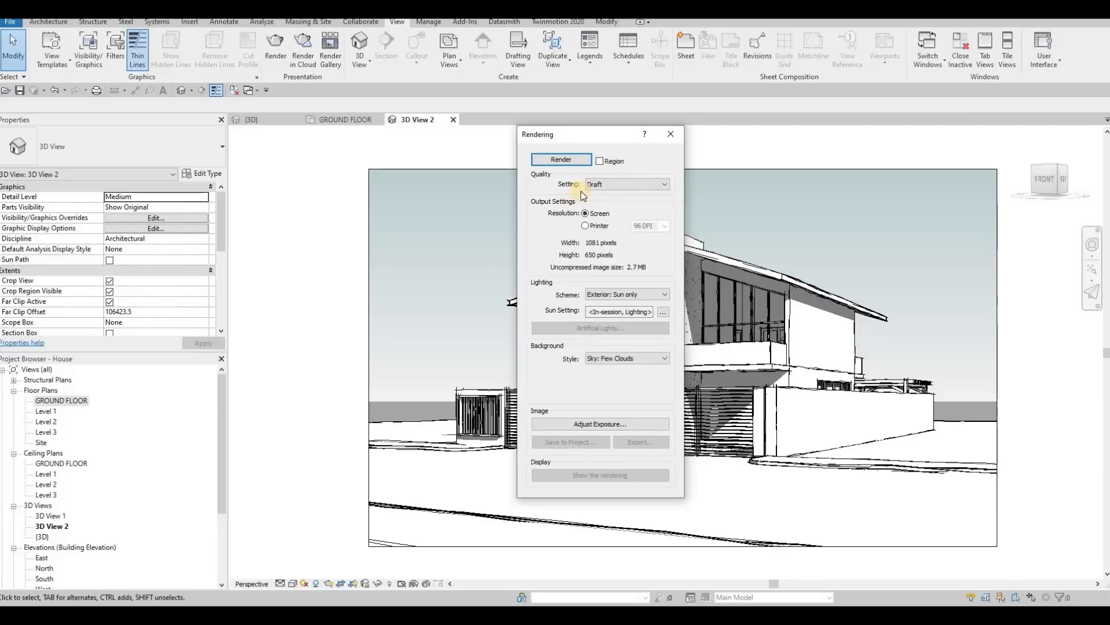
pyautogui.click(621, 185)
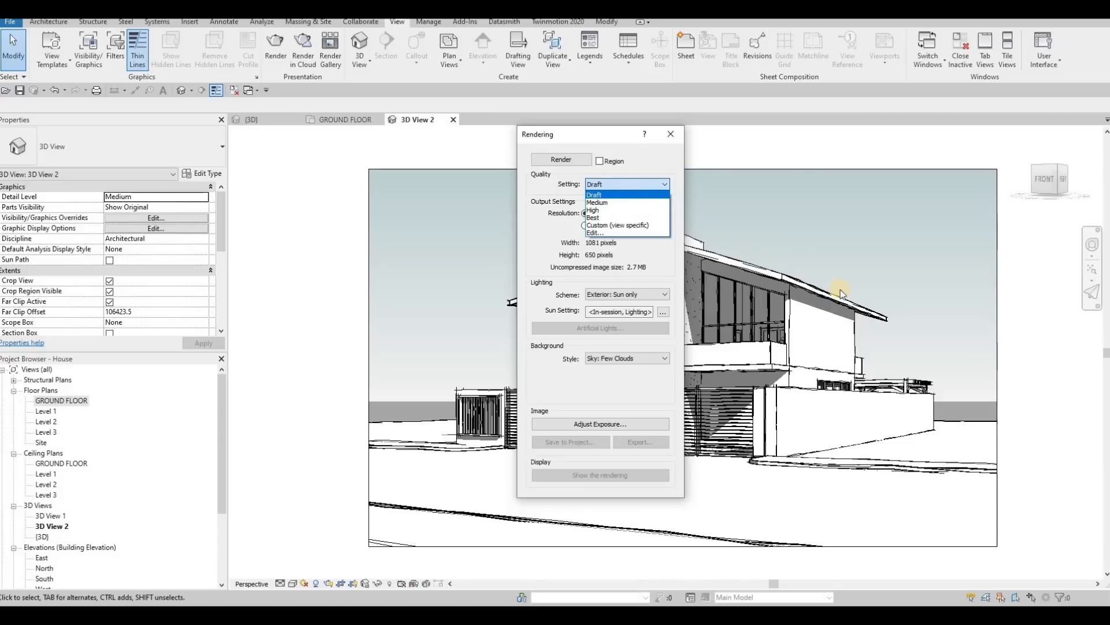
pyautogui.press('Down')
pyautogui.press('Down')
pyautogui.press('Down')
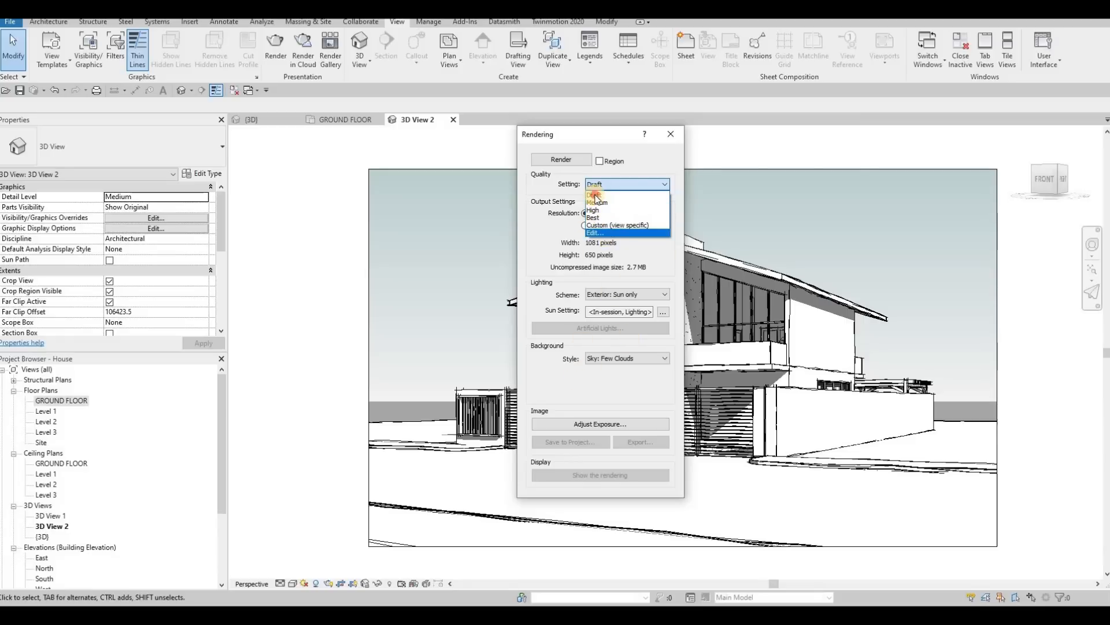
pyautogui.click(524, 273)
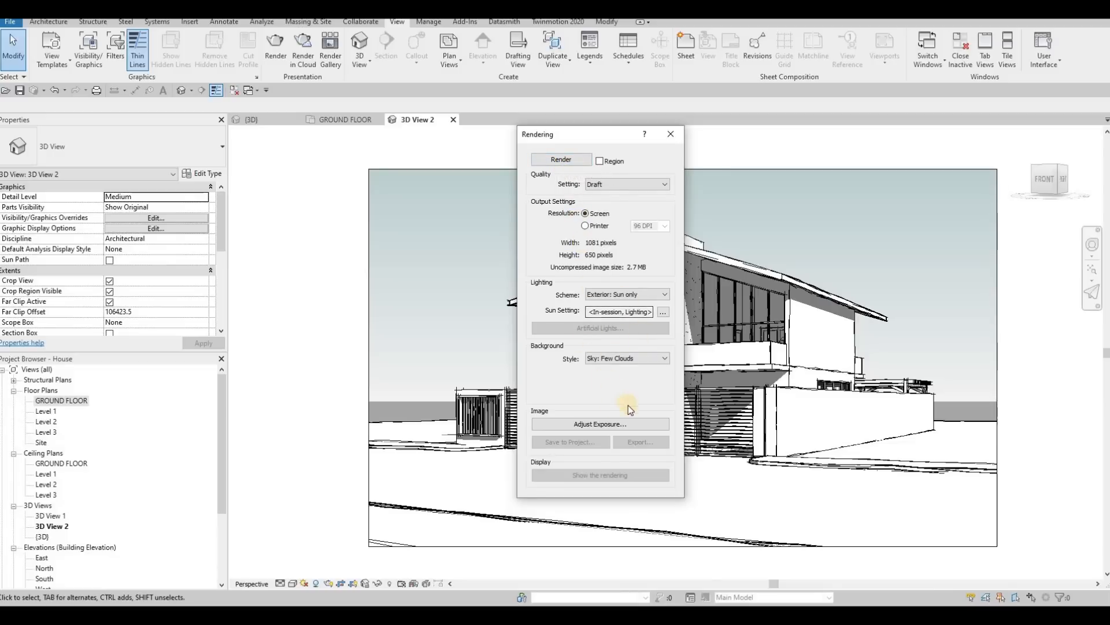
pyautogui.click(553, 163)
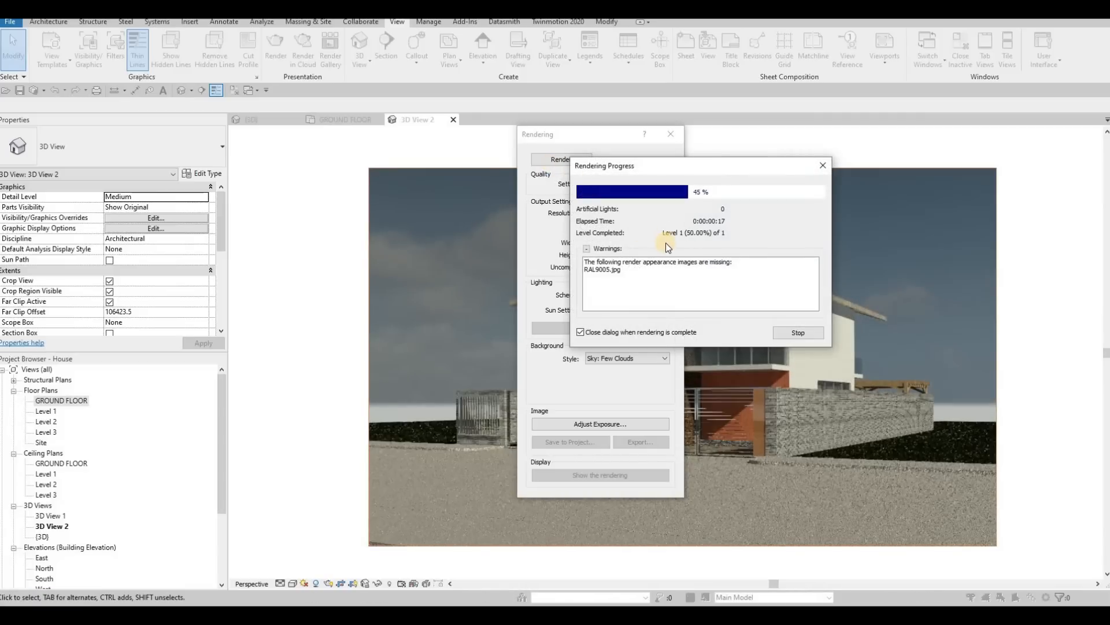
pyautogui.moveTo(577, 136); pyautogui.dragTo(365, 151)
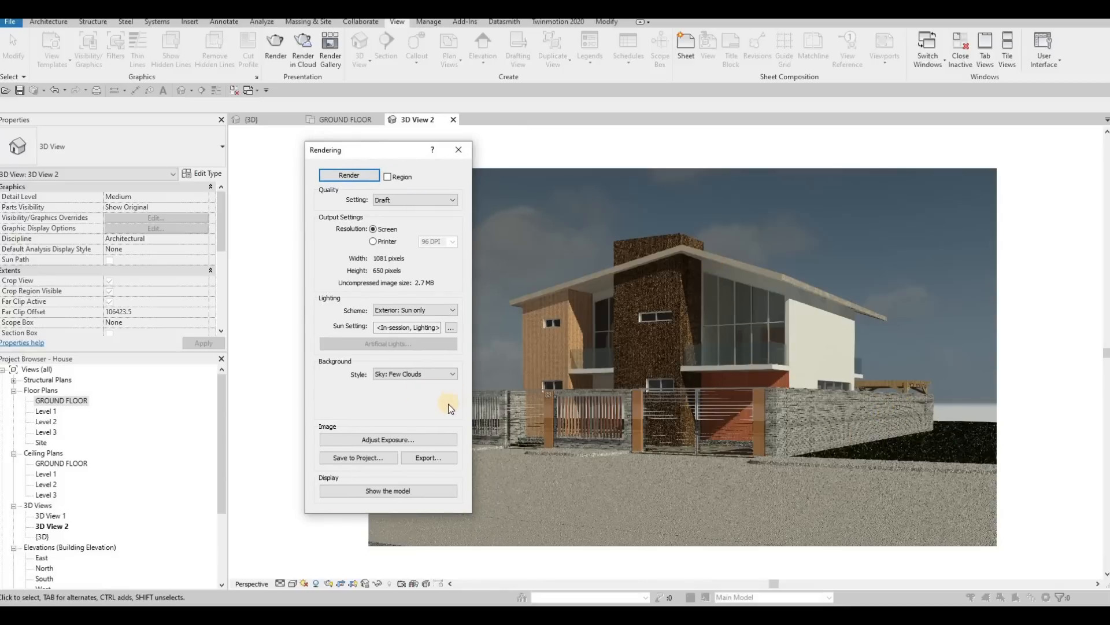
# Step: Adjust the rendering's exposure value to 13.10, highlights 0.28, shadows 0.30, saturation 0.98 and white point 6175.3, and apply
pyautogui.click(399, 441)
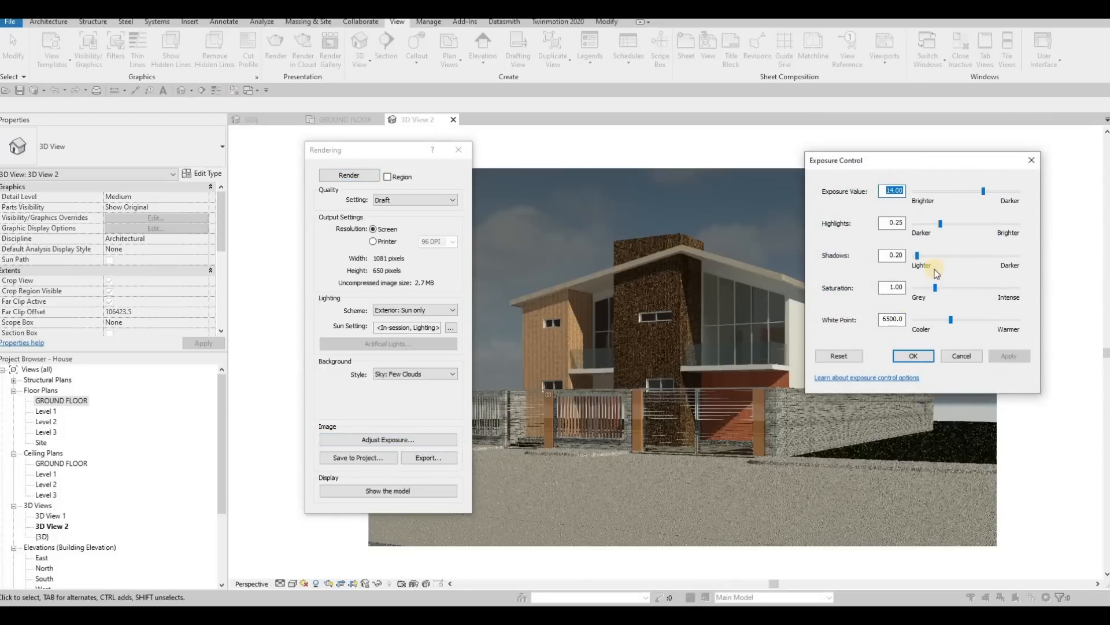
pyautogui.click(983, 193)
pyautogui.moveTo(984, 194); pyautogui.dragTo(979, 193)
pyautogui.click(941, 225)
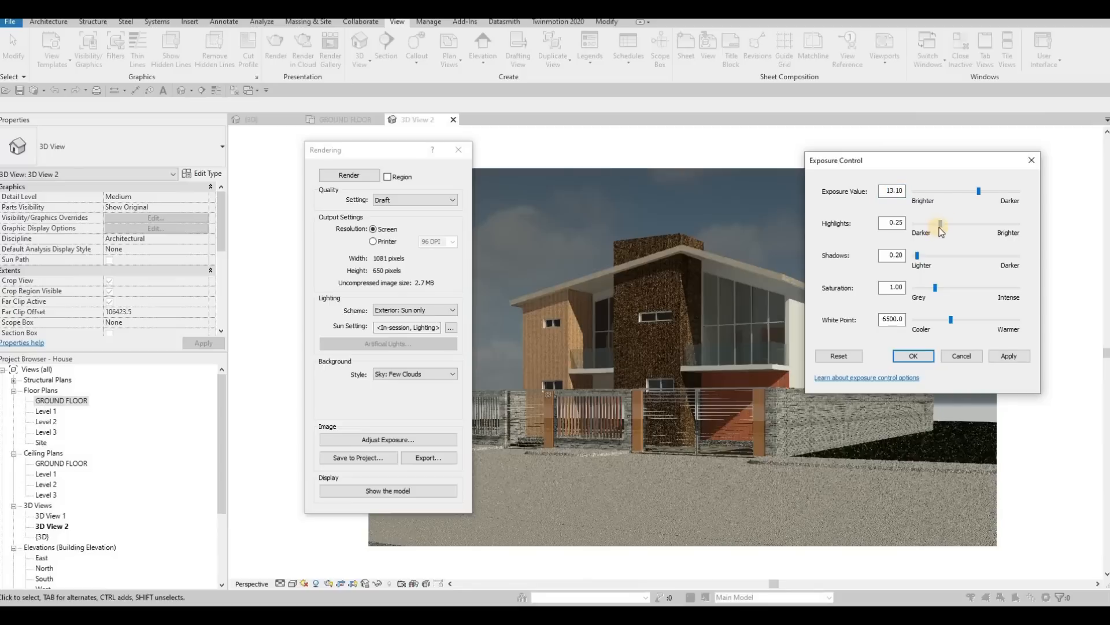
pyautogui.moveTo(942, 230); pyautogui.dragTo(945, 229)
pyautogui.click(939, 292)
pyautogui.moveTo(924, 270); pyautogui.dragTo(937, 292)
pyautogui.click(951, 321)
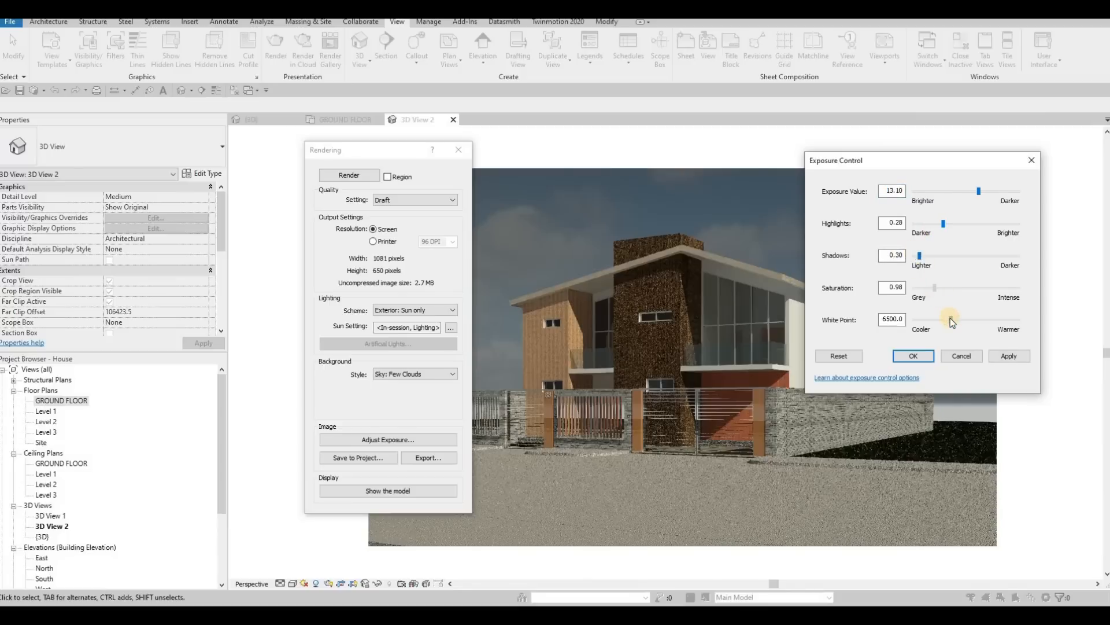
pyautogui.click(1011, 356)
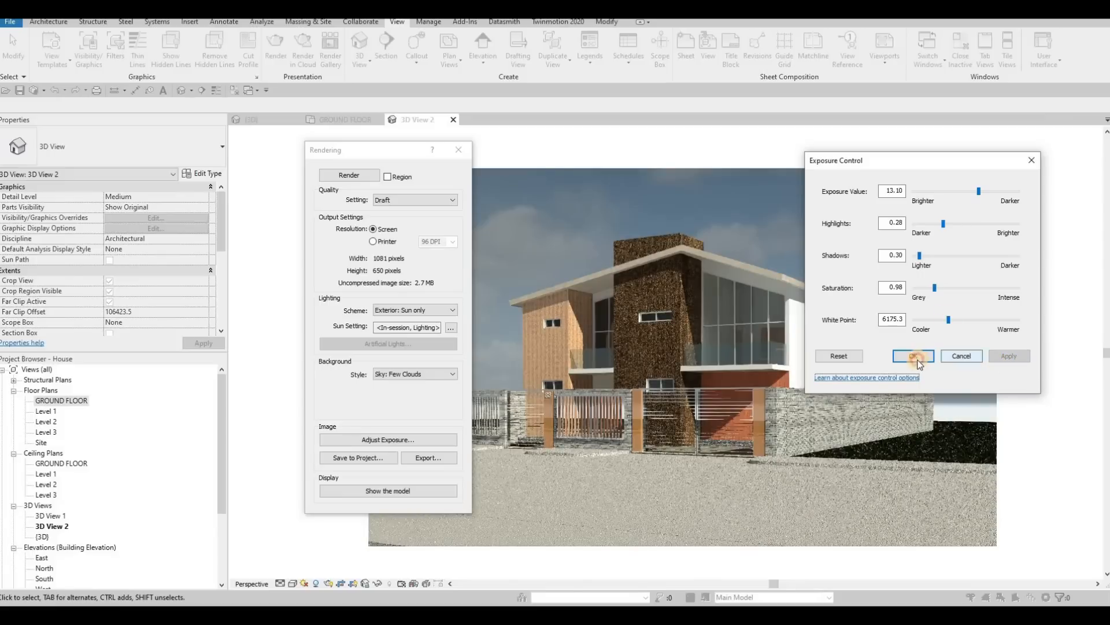
pyautogui.press('Return')
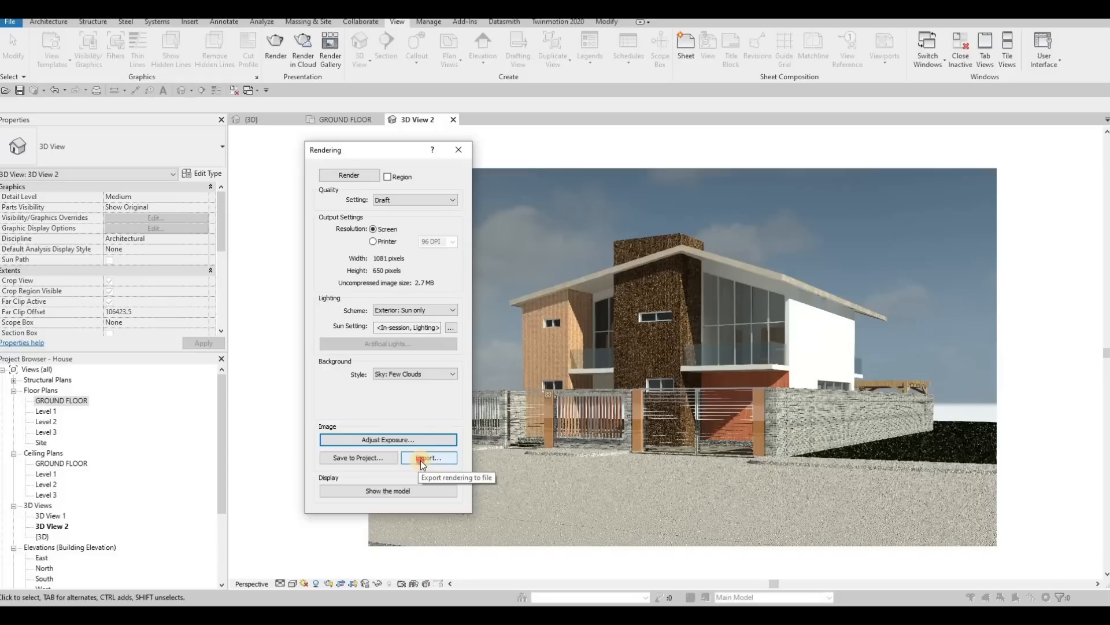
pyautogui.click(440, 457)
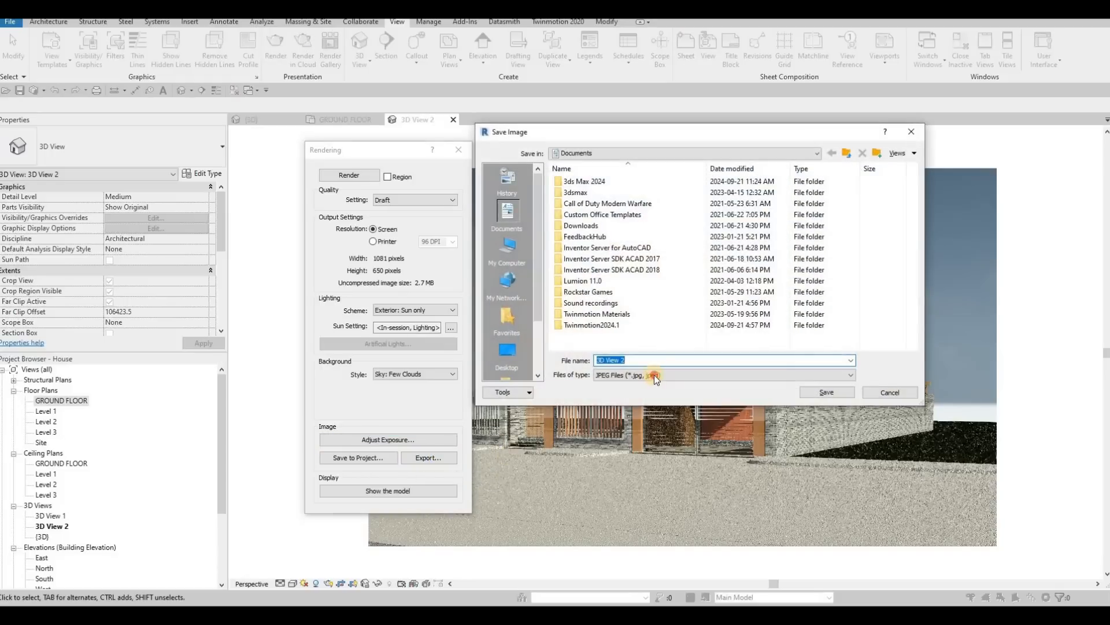
pyautogui.click(644, 380)
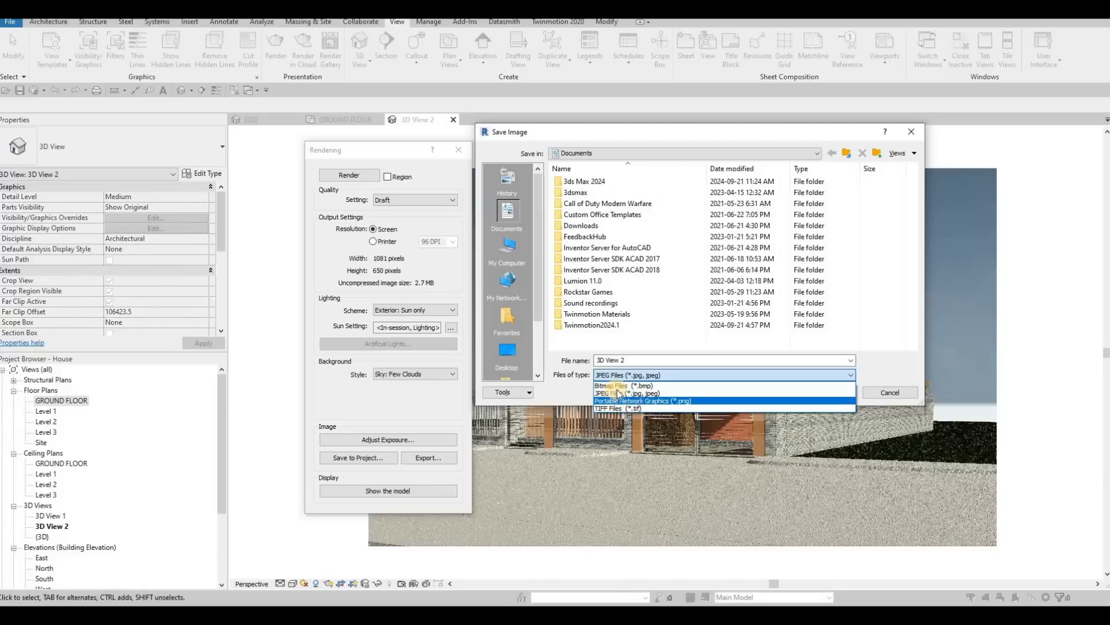
pyautogui.press('Escape')
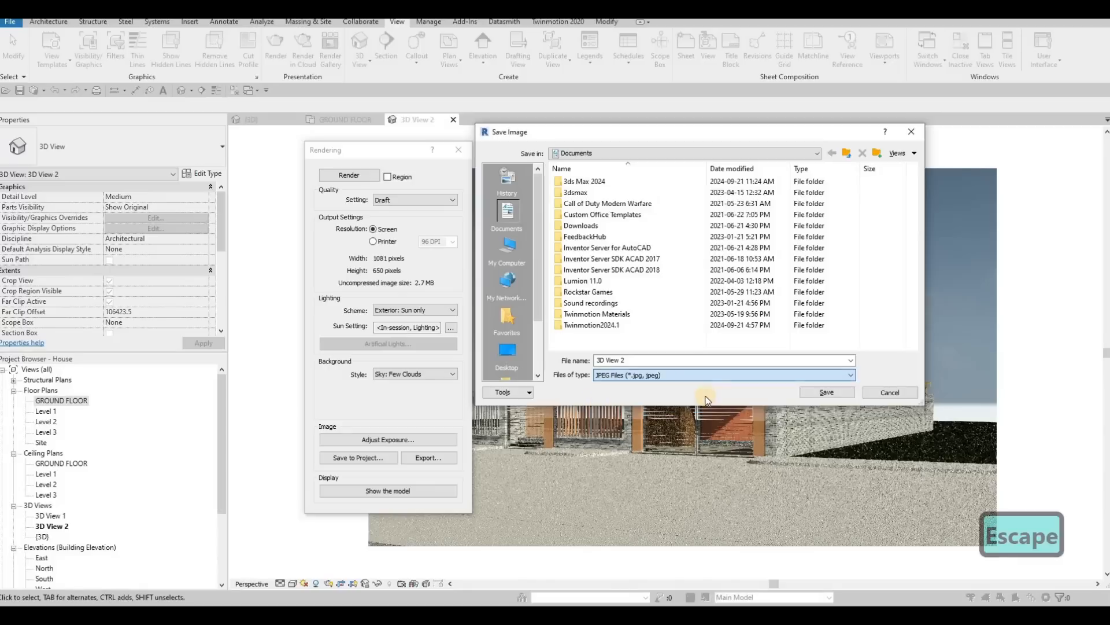
pyautogui.press('Escape')
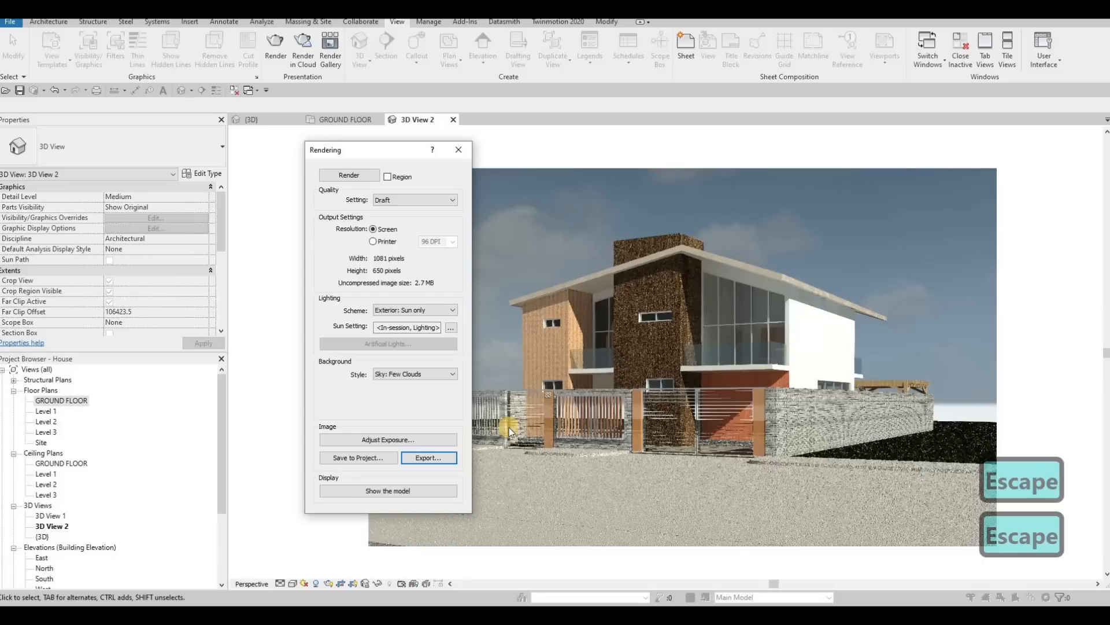
# Step: Save the rendering to the project under the suggested name, expand the Renderings branch and close the Rendering dialog
pyautogui.click(373, 458)
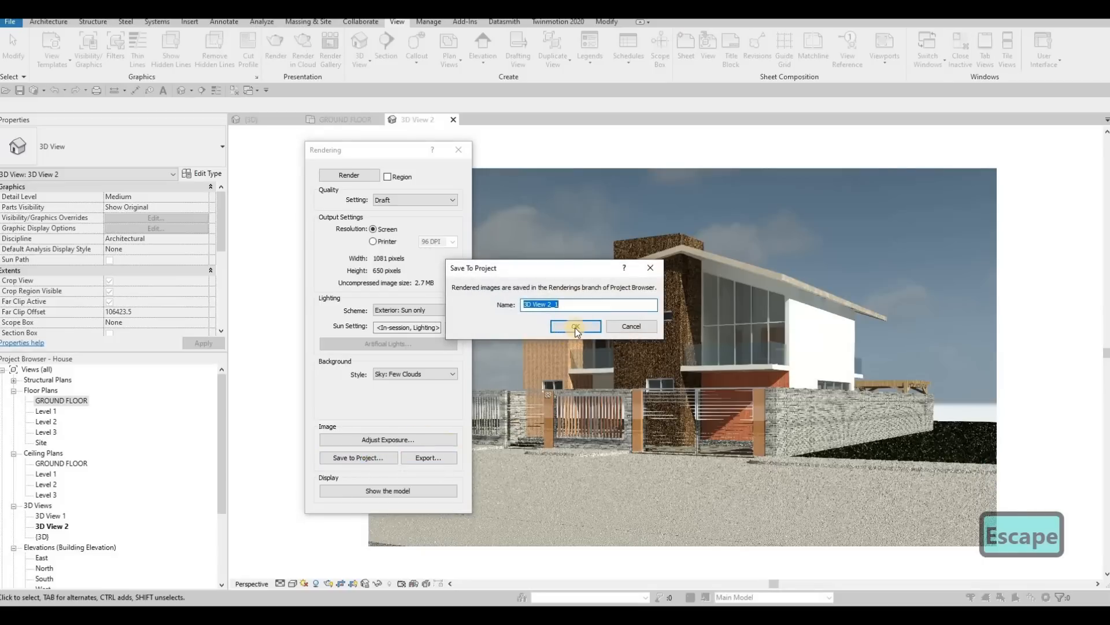
pyautogui.click(576, 325)
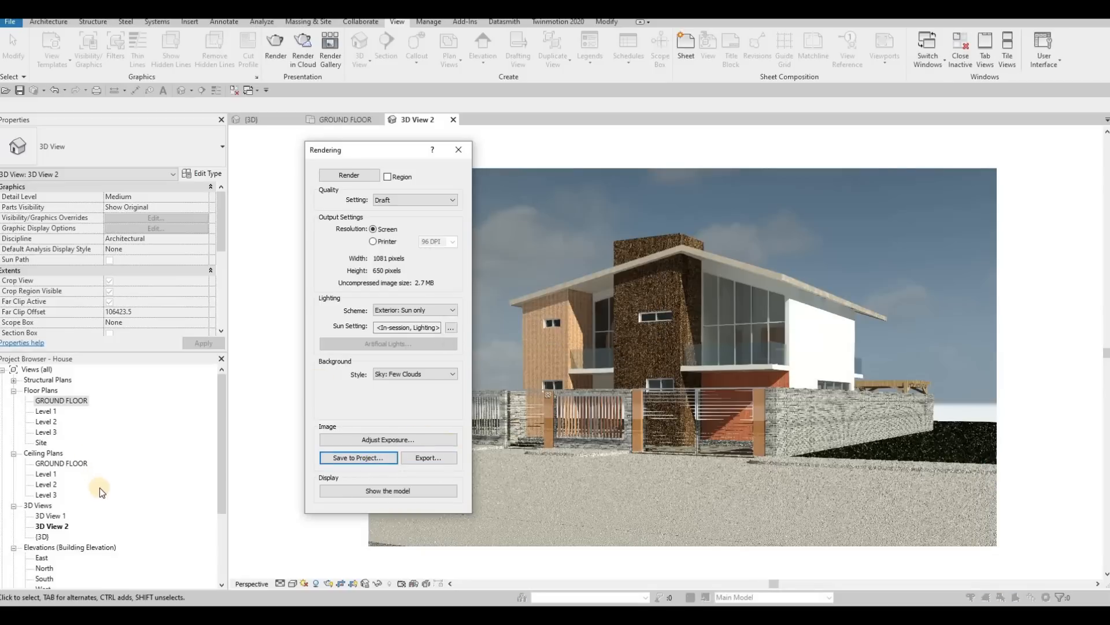
pyautogui.scroll(-2, 91, 493)
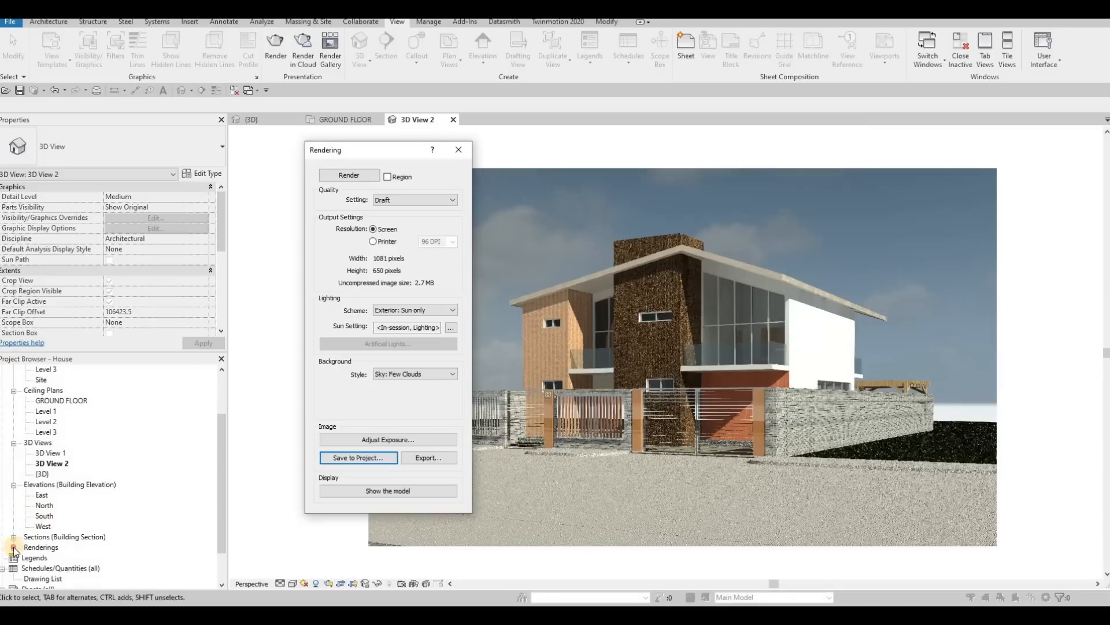
pyautogui.click(14, 547)
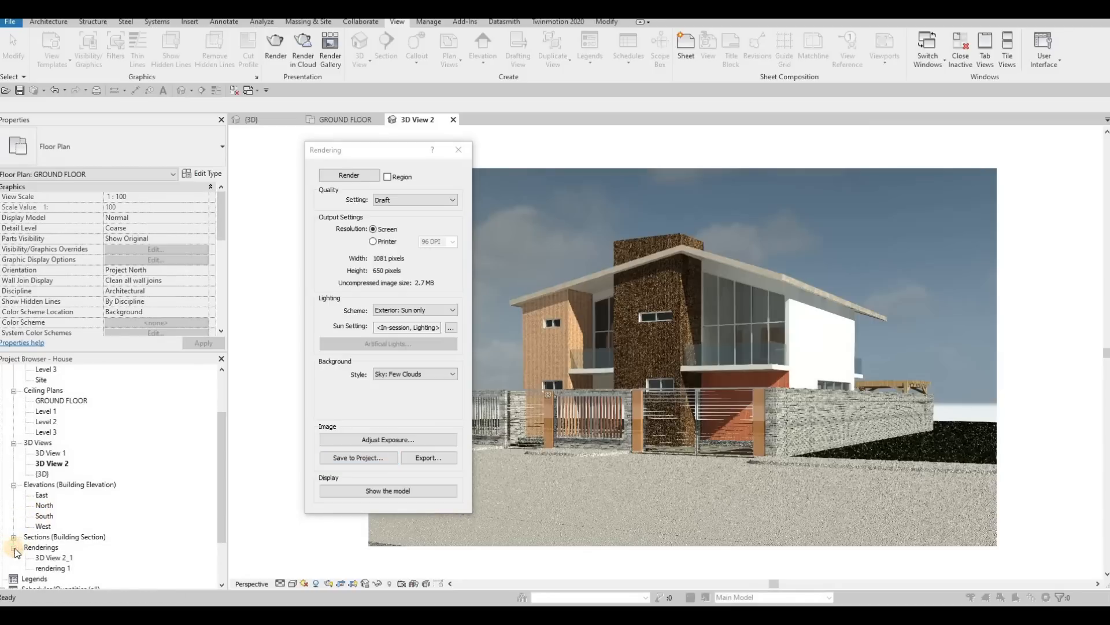
pyautogui.click(458, 149)
# Step: Delete the old image "rendering 1" from the project's renderings, including its placed instance
pyautogui.scroll(-1, 61, 531)
pyautogui.click(69, 538)
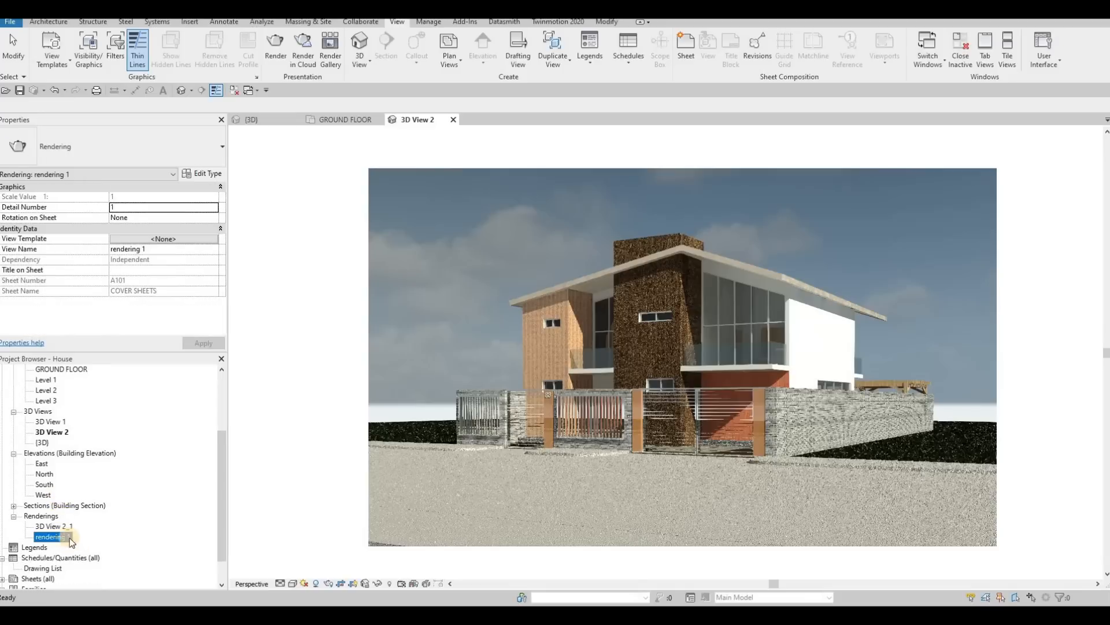
pyautogui.press('Delete')
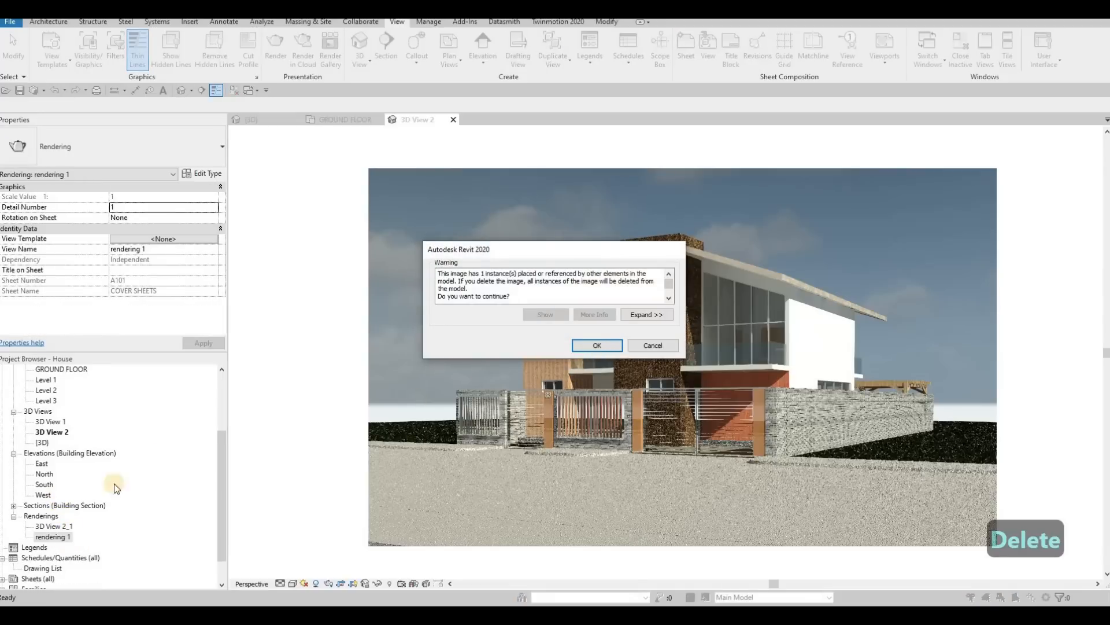
pyautogui.press('Return')
# Step: Rename the saved rendering 3D View 2_1 as RENDERING 1 and return focus to the camera view
pyautogui.click(63, 527)
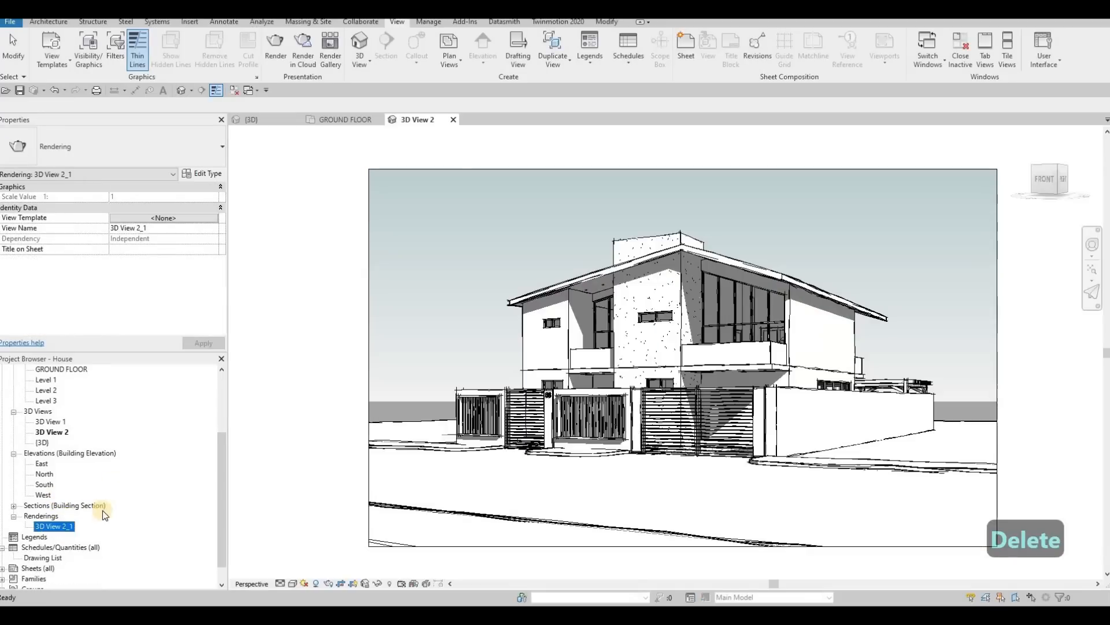
pyautogui.click(63, 527)
pyautogui.write('RENDERING')
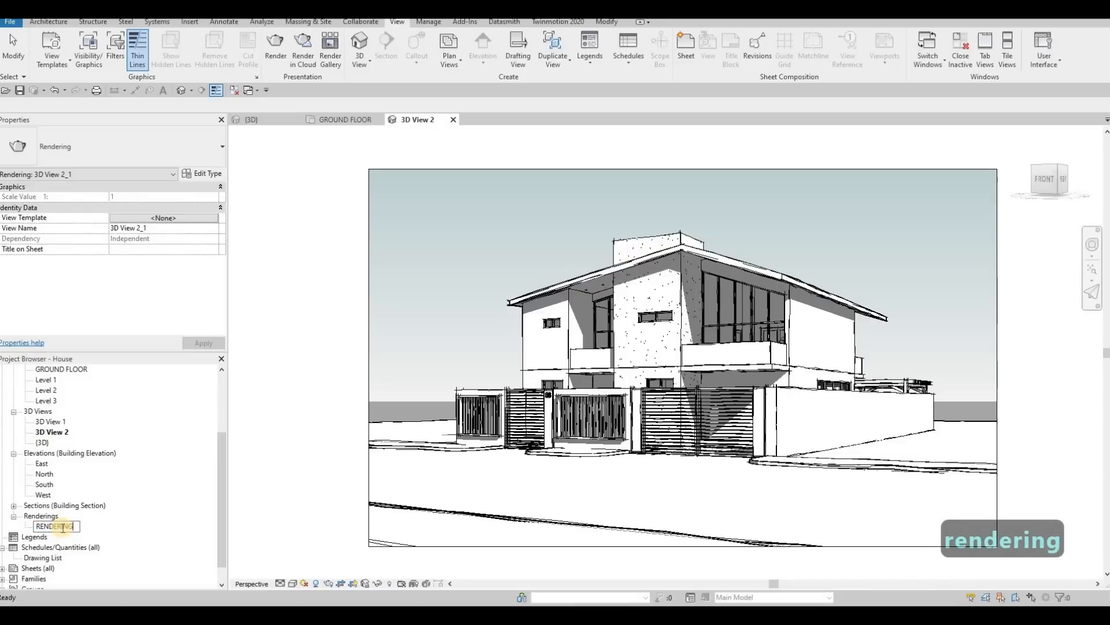
pyautogui.write(' 1')
pyautogui.press('Return')
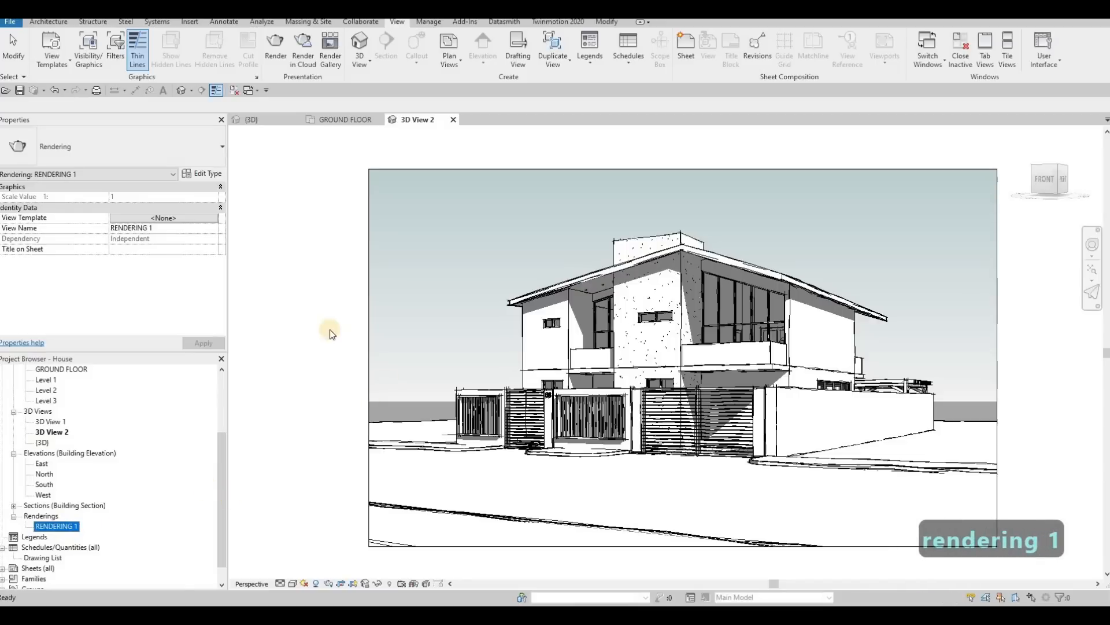
pyautogui.scroll(-2, 341, 305)
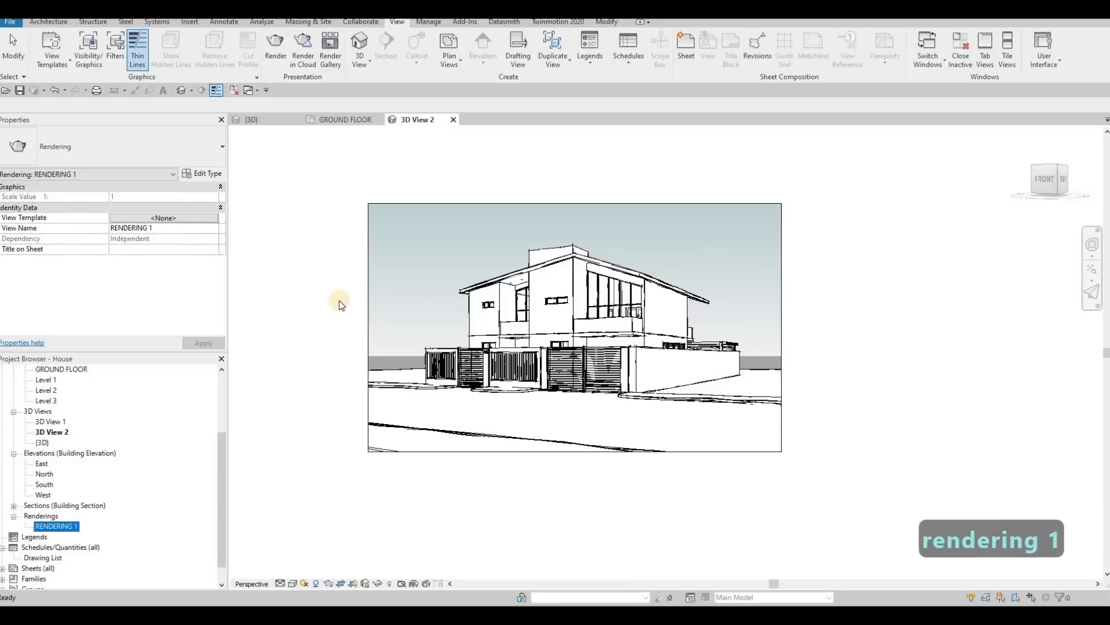
pyautogui.click(339, 305)
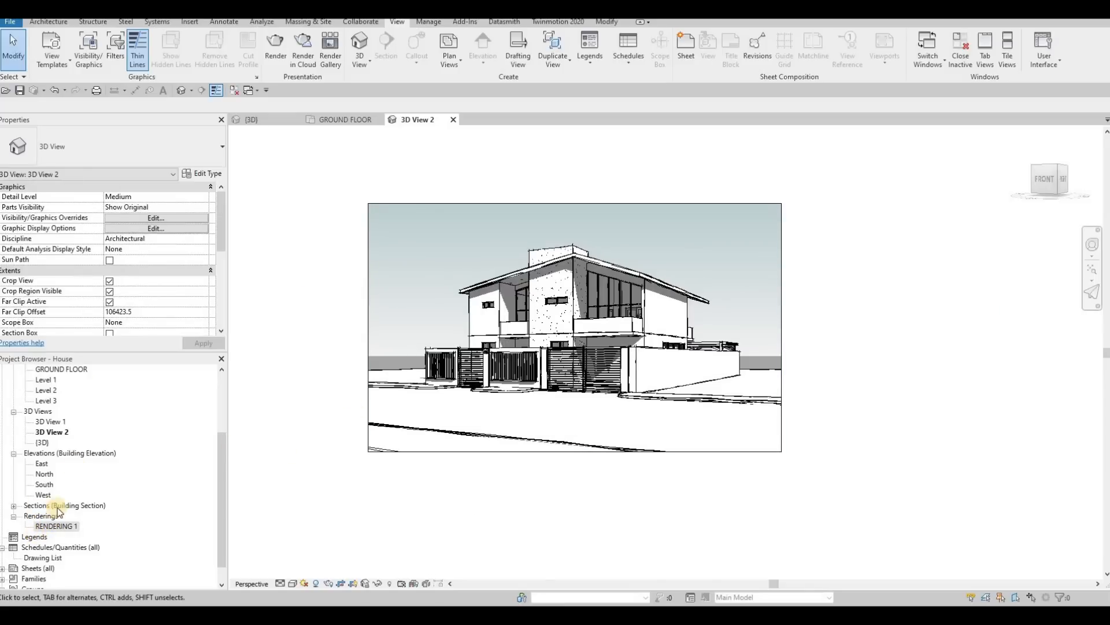
# Step: Create a new sheet with the A0 metric titleblock, browsing the Titleblocks library folder without loading another size
pyautogui.scroll(-1, 58, 510)
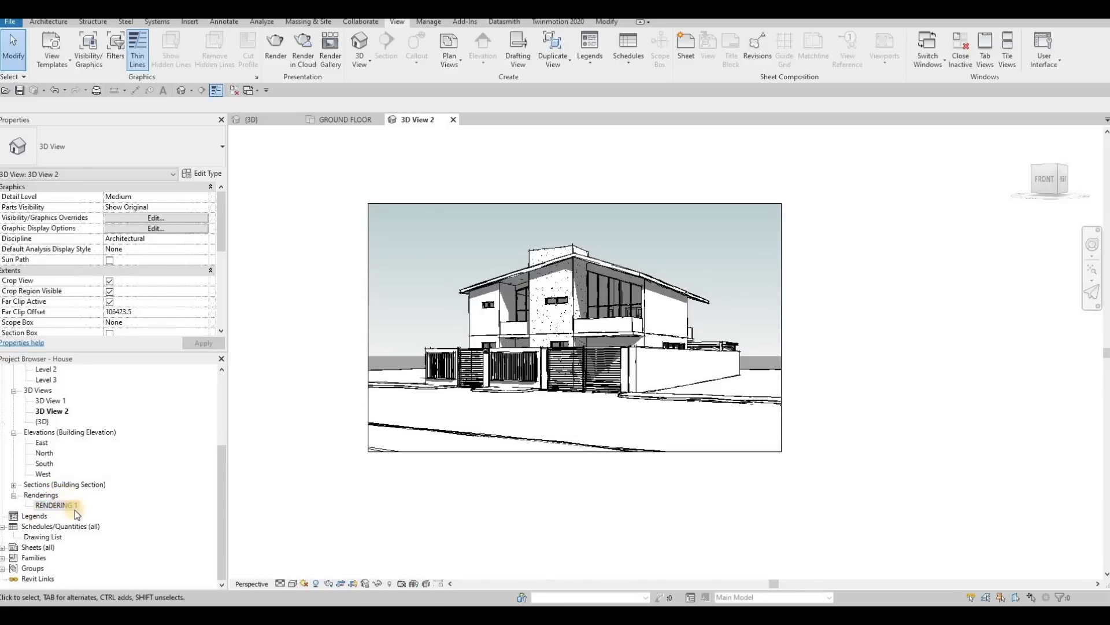
pyautogui.rightClick(27, 550)
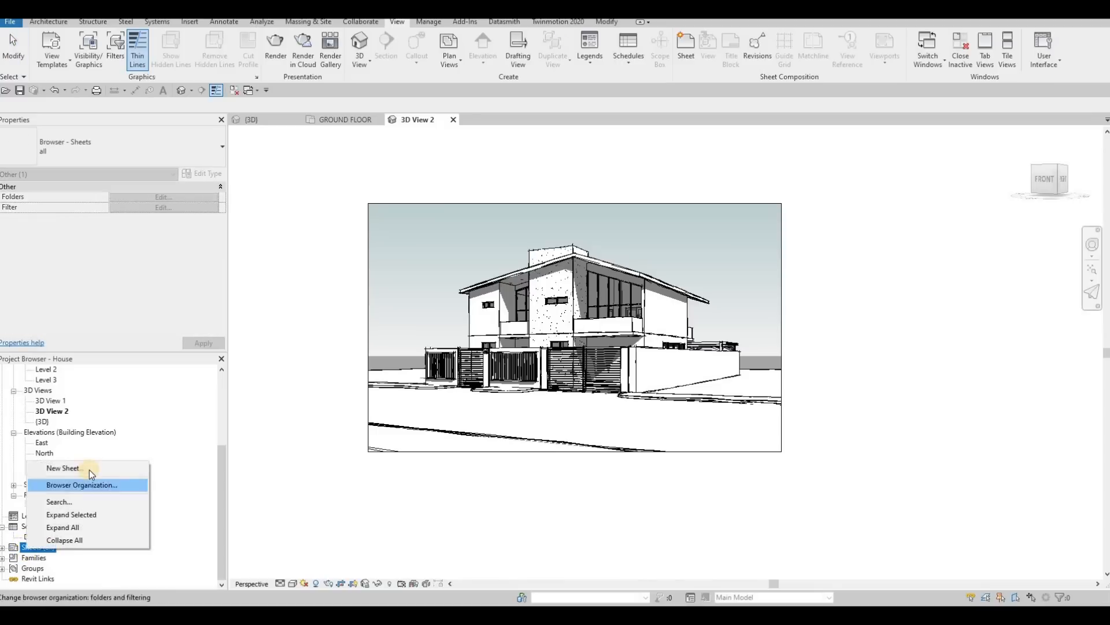
pyautogui.press('Return')
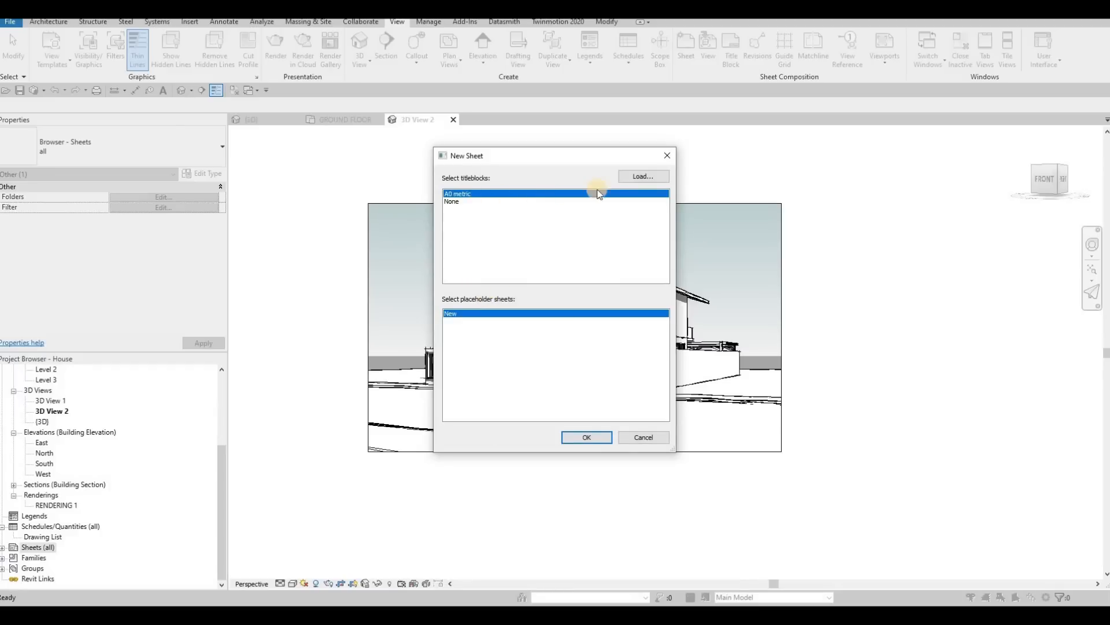
pyautogui.click(633, 178)
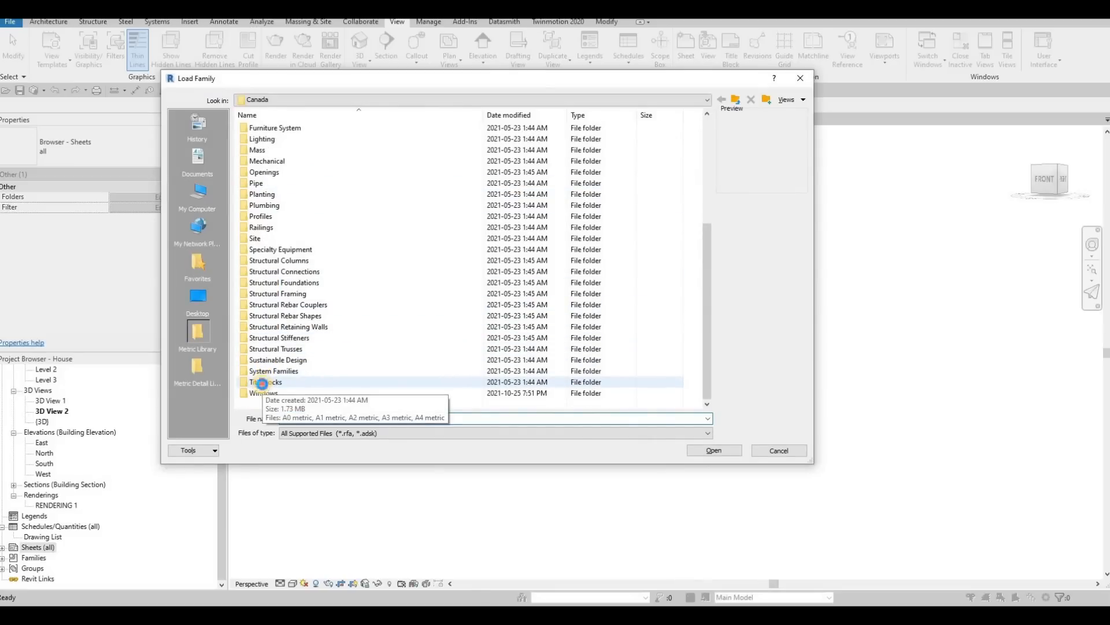
pyautogui.doubleClick(262, 382)
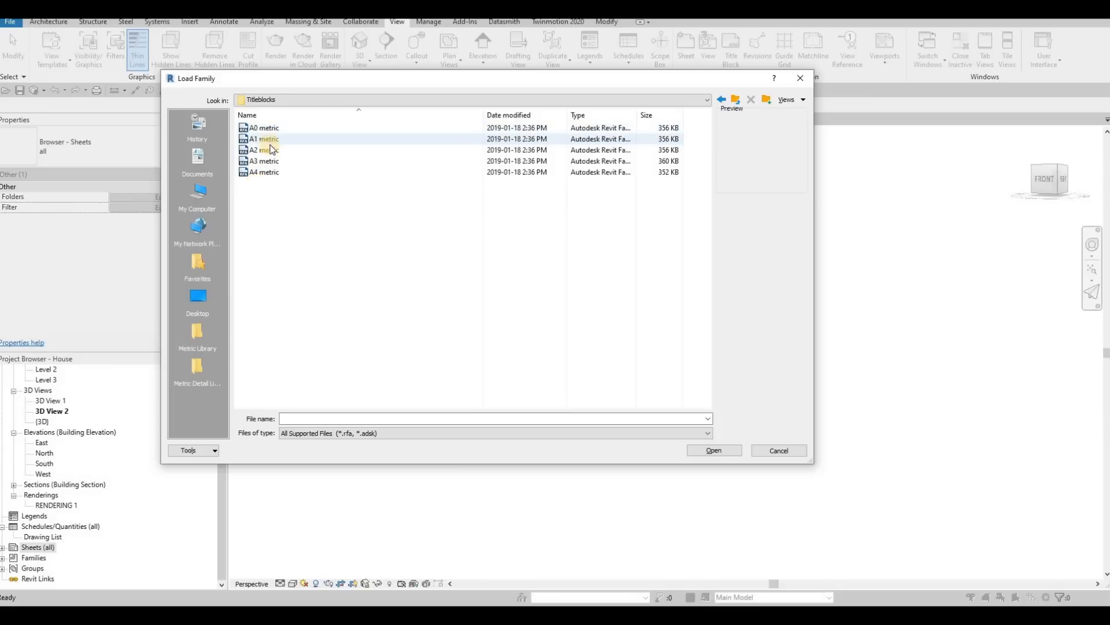
pyautogui.click(799, 78)
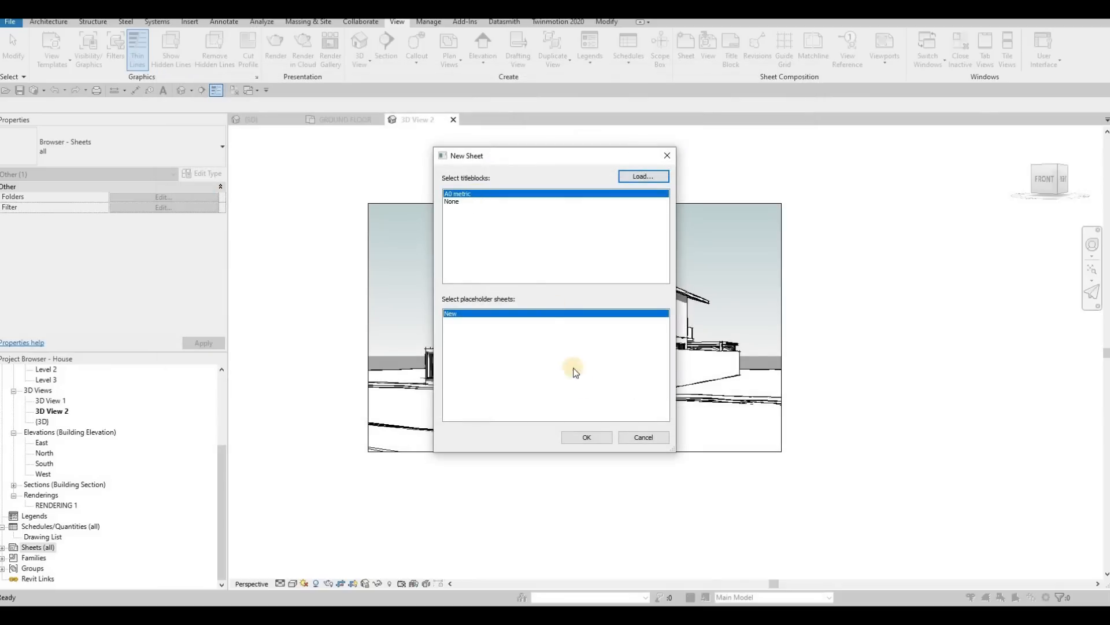
pyautogui.click(599, 439)
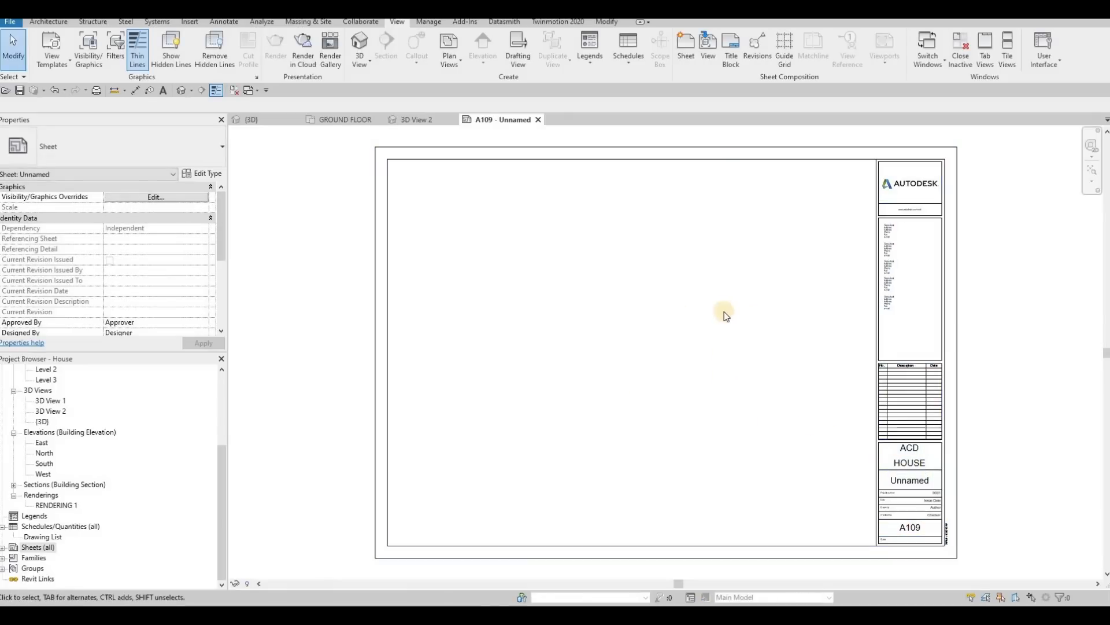
# Step: Place the RENDERING 1 rendering on sheet A109 inside the title block's drawing area
pyautogui.click(57, 506)
pyautogui.moveTo(48, 510); pyautogui.dragTo(751, 379)
pyautogui.click(471, 227)
# Step: Activate the rendering's viewport, enlarge the image proportionally to about 811 by 487 mm, and deactivate the viewport
pyautogui.click(502, 242)
pyautogui.moveTo(787, 421)
pyautogui.mouseDown()
pyautogui.moveTo(779, 421)
pyautogui.moveTo(797, 410)
pyautogui.mouseUp()
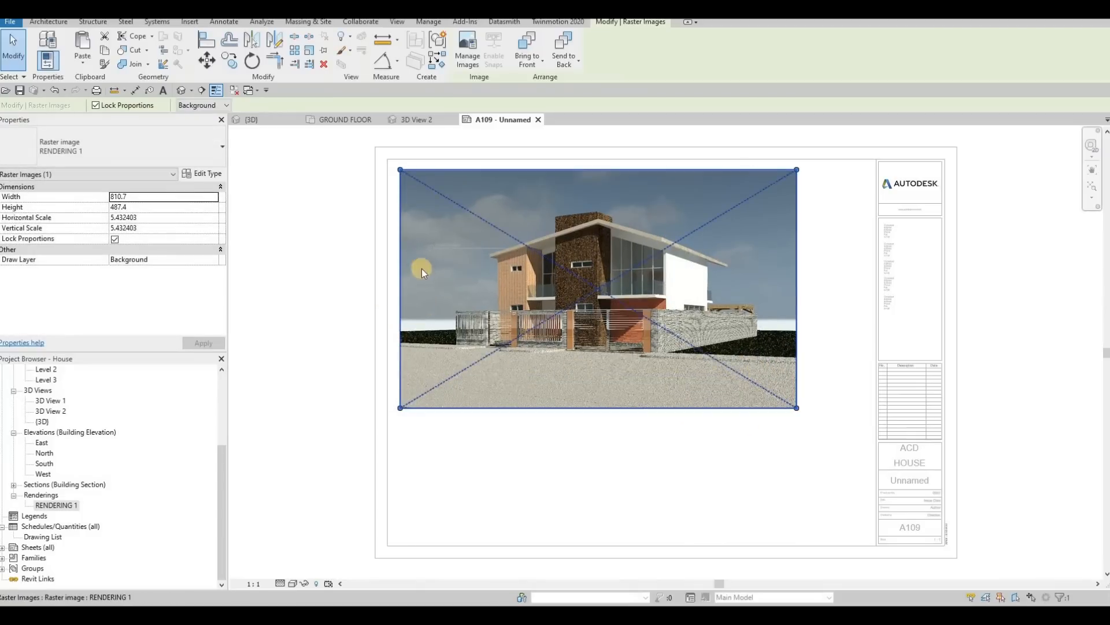
pyautogui.press('Escape')
pyautogui.press('Escape')
pyautogui.press('Escape')
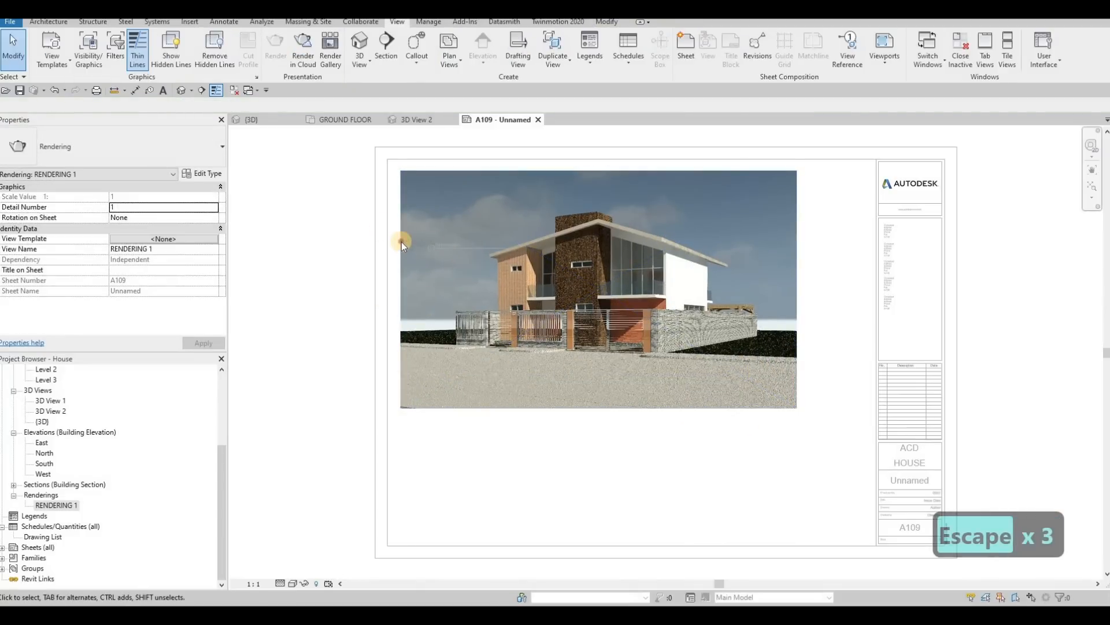
pyautogui.press('Escape')
pyautogui.click(402, 242)
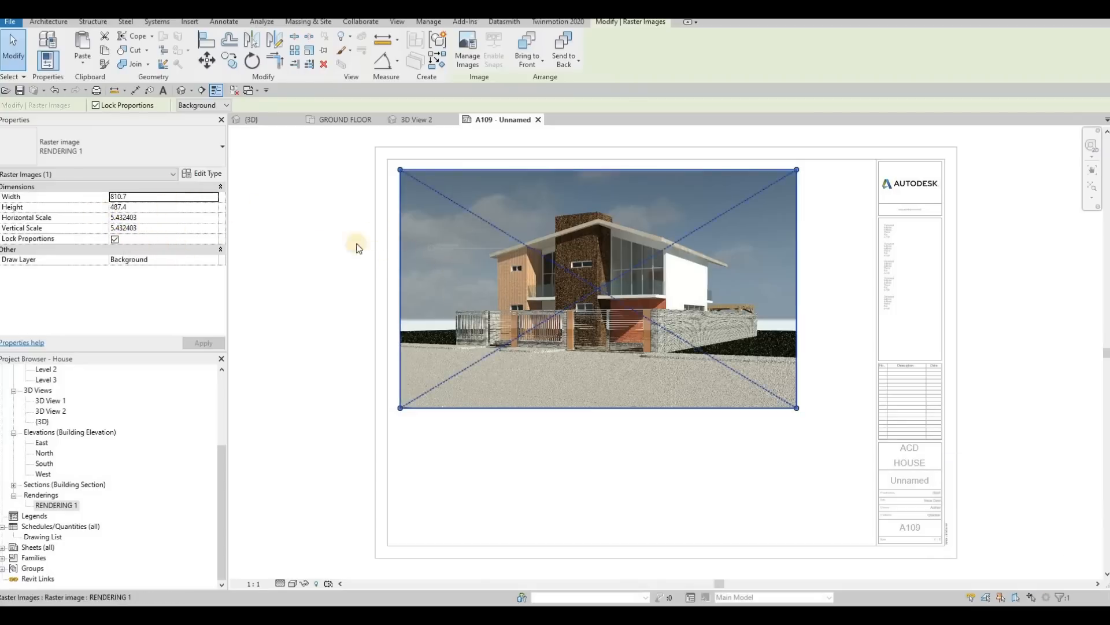
pyautogui.press('Escape')
pyautogui.press('Escape')
pyautogui.click(327, 237)
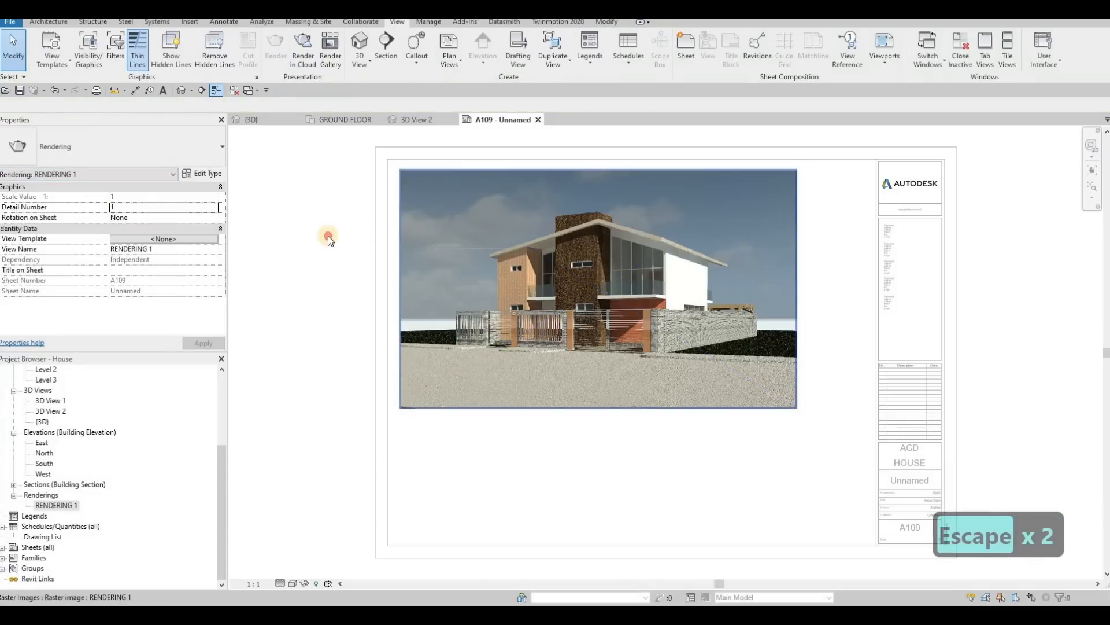
# Step: Change the rendering's viewport type on sheet A109 to No Title and deselect it
pyautogui.click(478, 217)
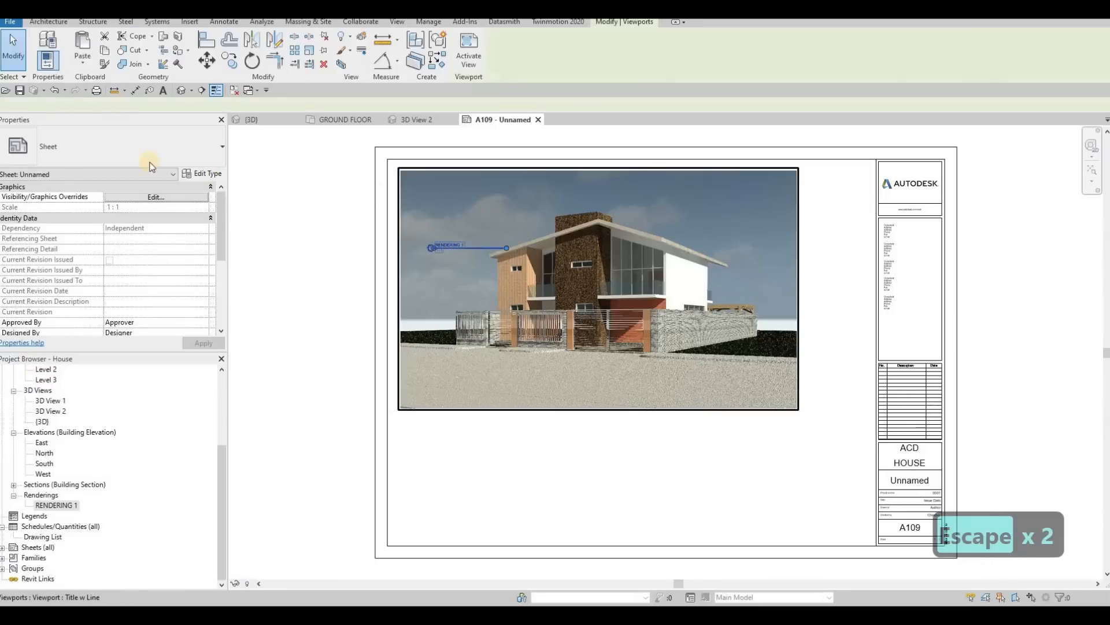
pyautogui.click(117, 149)
pyautogui.click(56, 204)
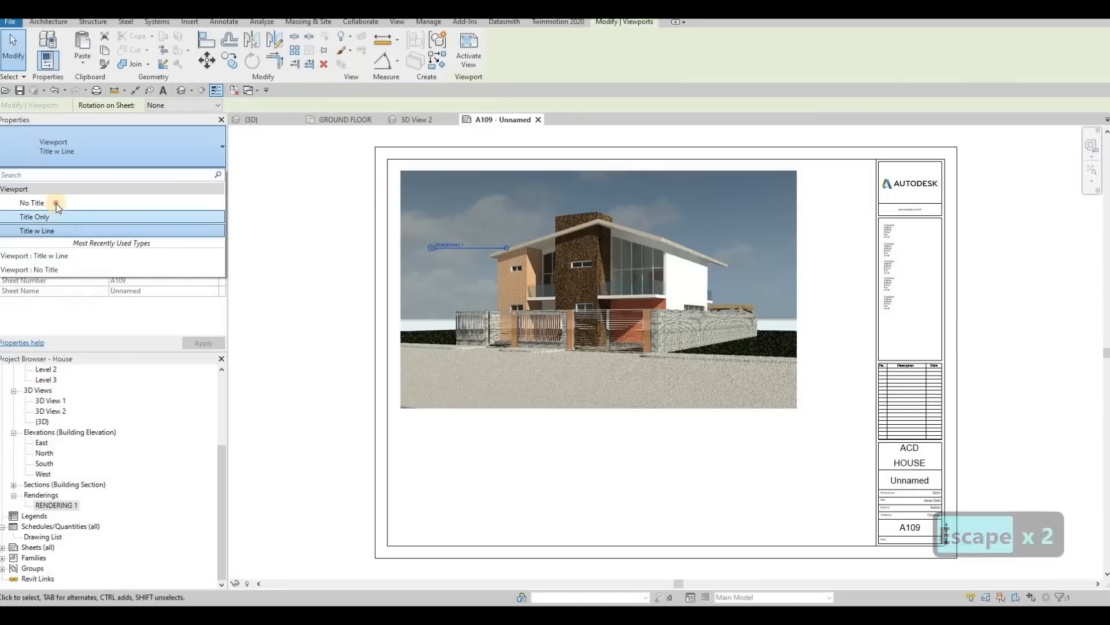
pyautogui.press('Escape')
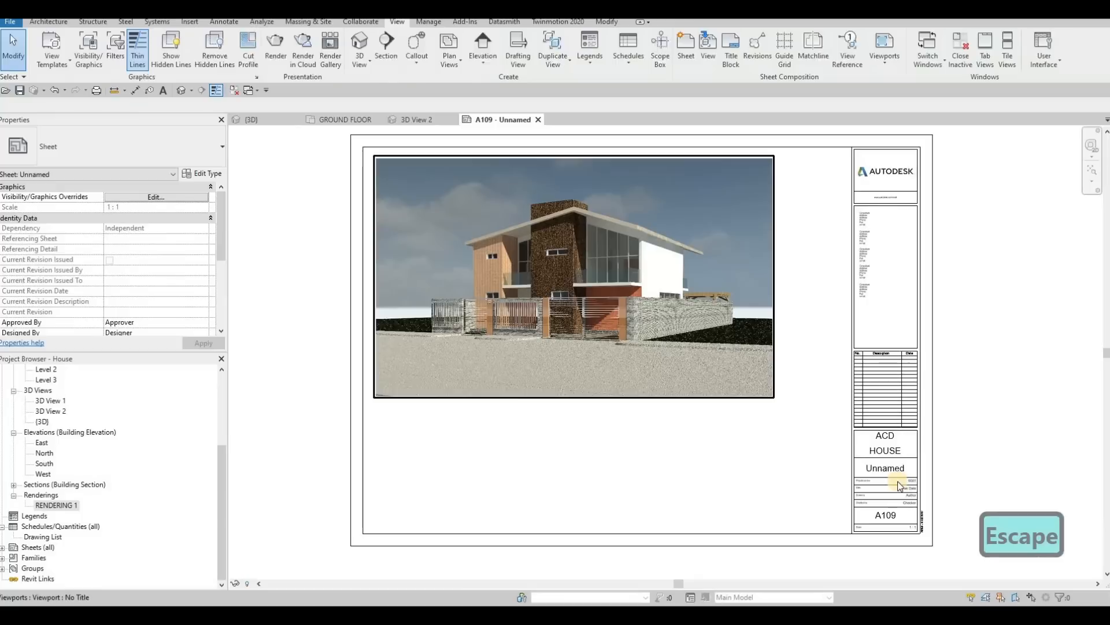
# Step: Retype the client name above HOUSE in the title block as acd
pyautogui.click(897, 466)
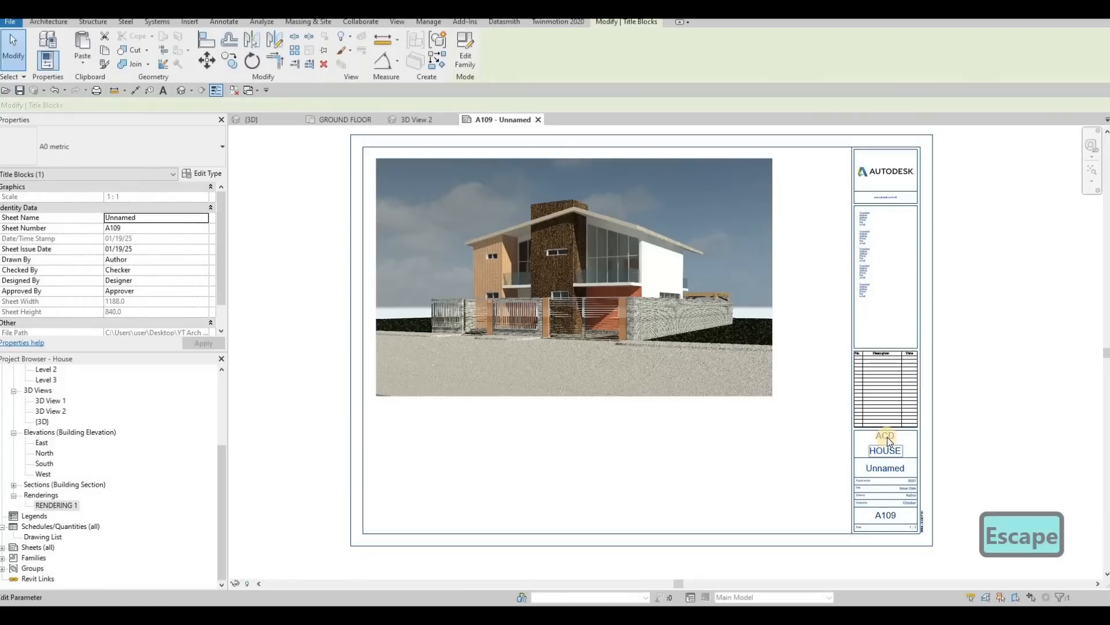
pyautogui.click(889, 438)
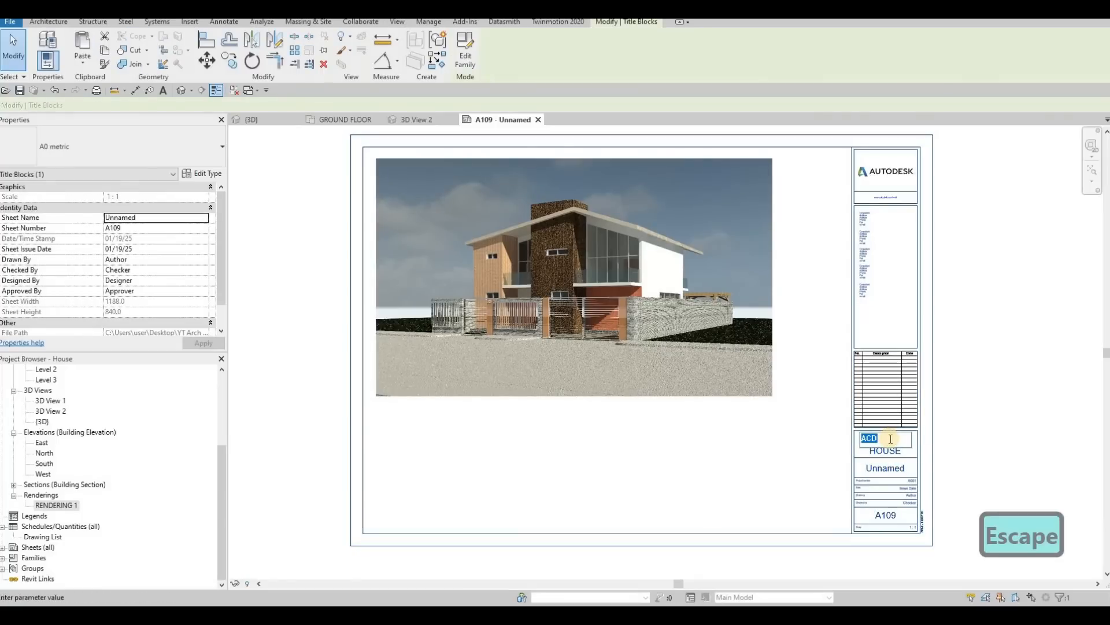
pyautogui.write('acd')
pyautogui.click(880, 470)
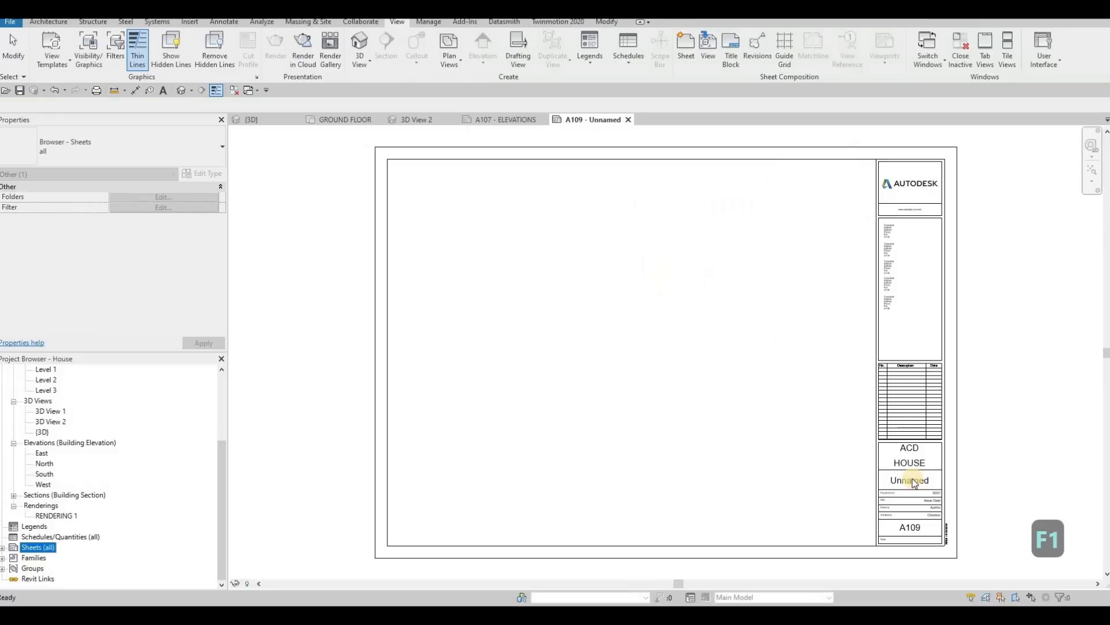
# Step: Name the empty sheet COVER SHEET and set its sheet number to A101 in the title block
pyautogui.click(908, 479)
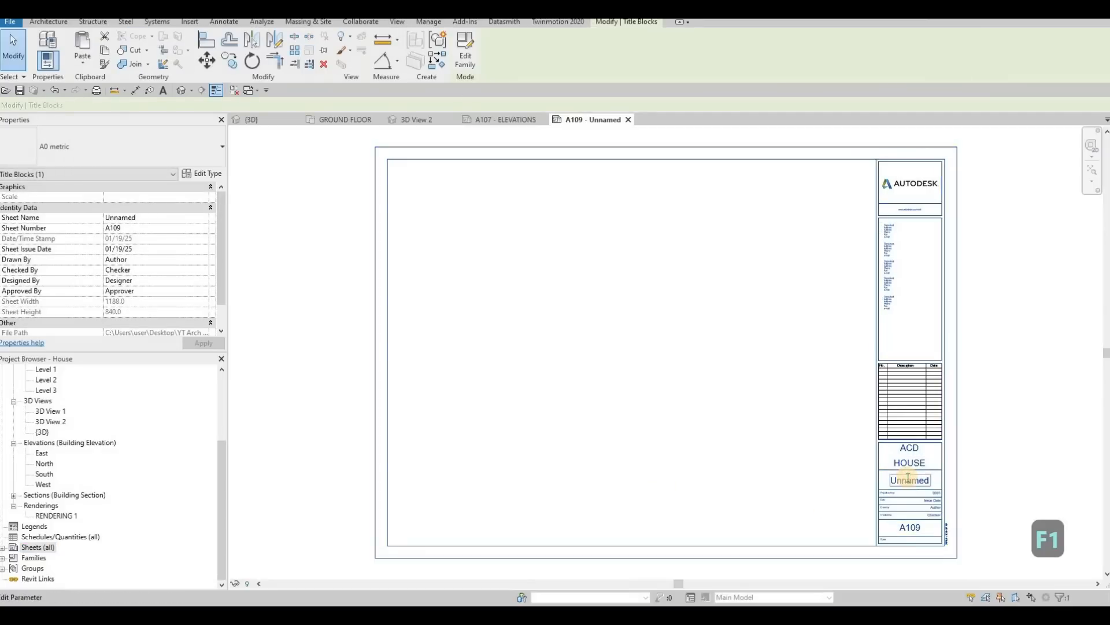
pyautogui.write('COVER SHEET')
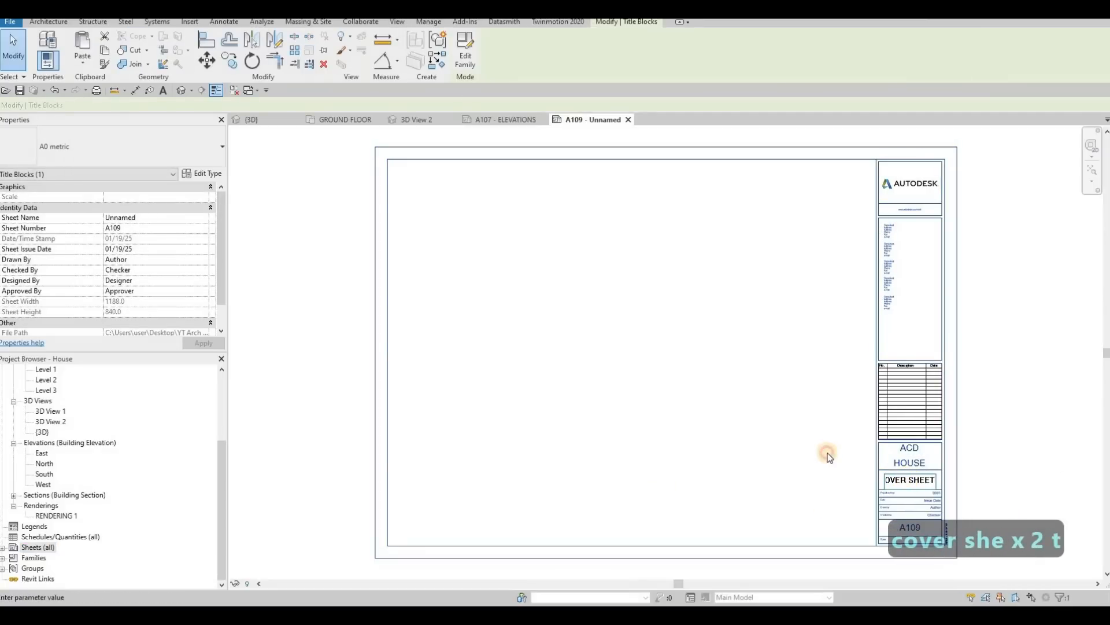
pyautogui.click(889, 514)
pyautogui.click(918, 529)
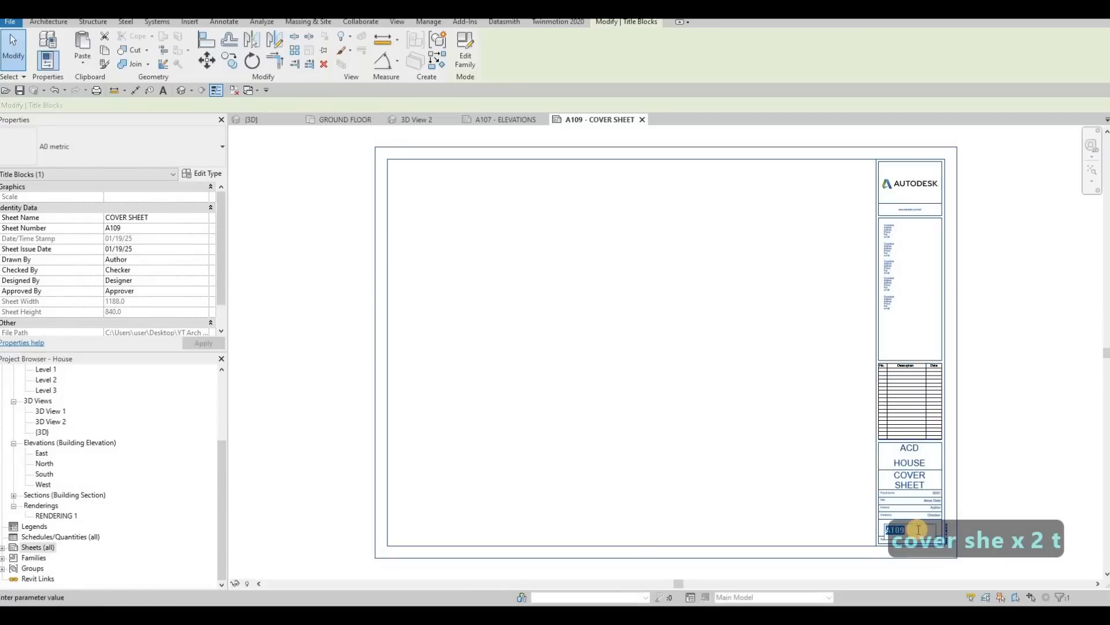
pyautogui.moveTo(900, 530); pyautogui.dragTo(1005, 509)
pyautogui.write('1')
pyautogui.click(985, 506)
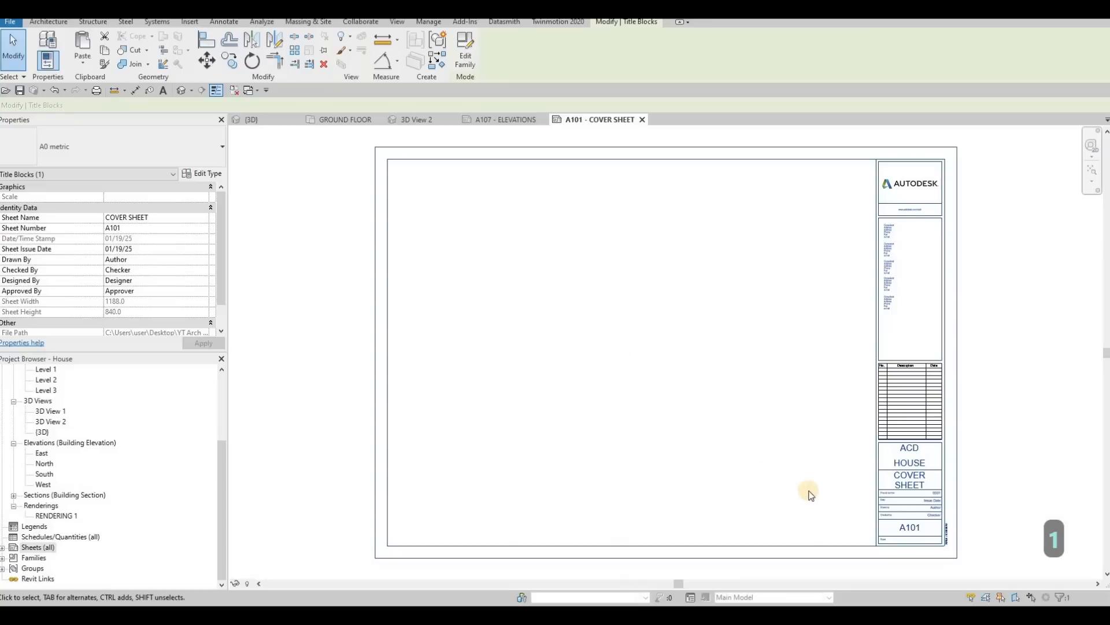
# Step: Place RENDERING 1 in the cover sheet's upper-left drawing area with the No Title viewport type, and close the A107 - ELEVATIONS view
pyautogui.moveTo(58, 516); pyautogui.dragTo(530, 362)
pyautogui.click(617, 302)
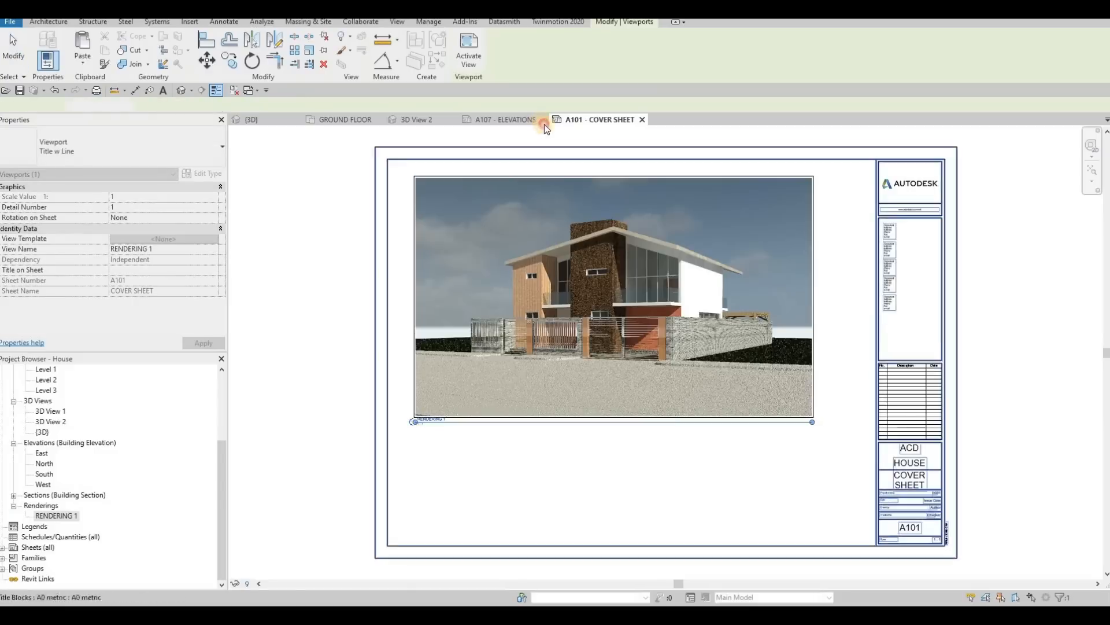
pyautogui.click(544, 124)
pyautogui.moveTo(518, 264); pyautogui.dragTo(500, 257)
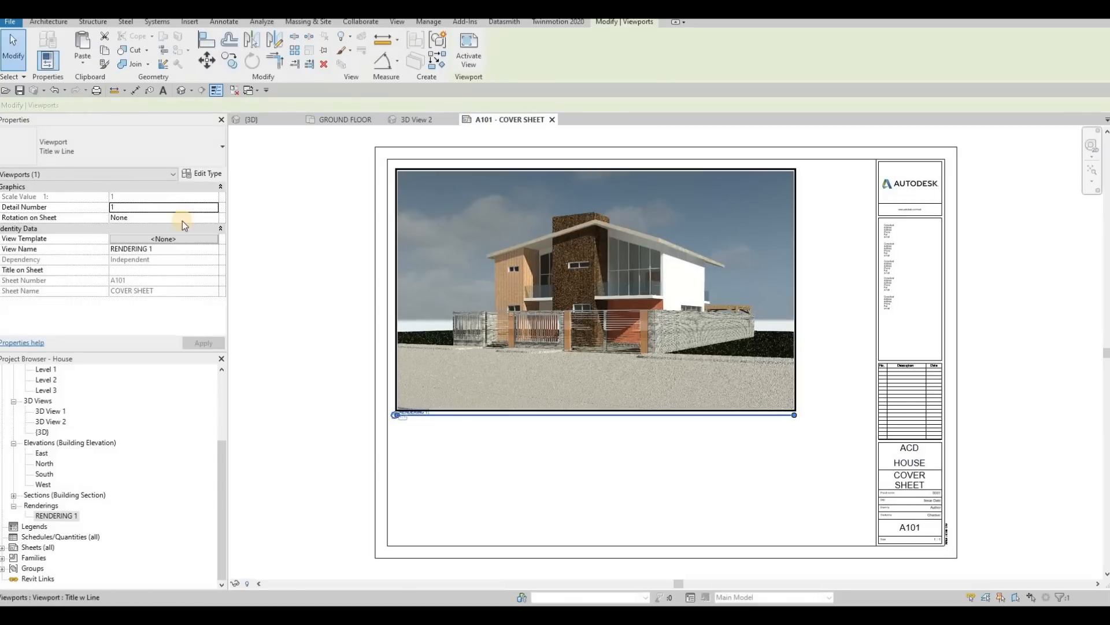
pyautogui.click(137, 155)
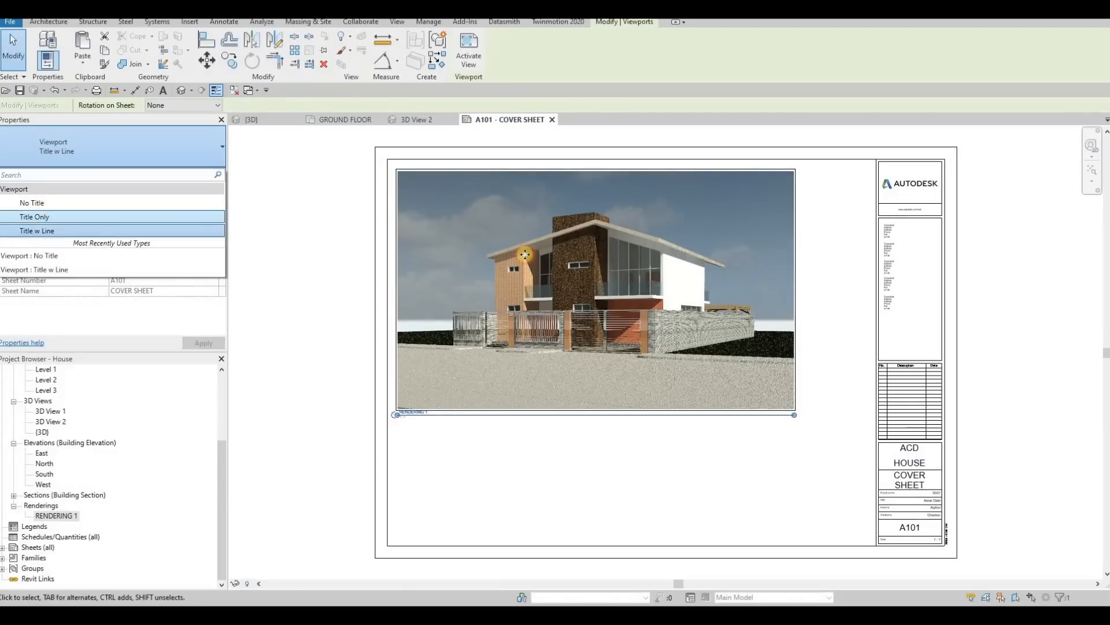
pyautogui.click(40, 203)
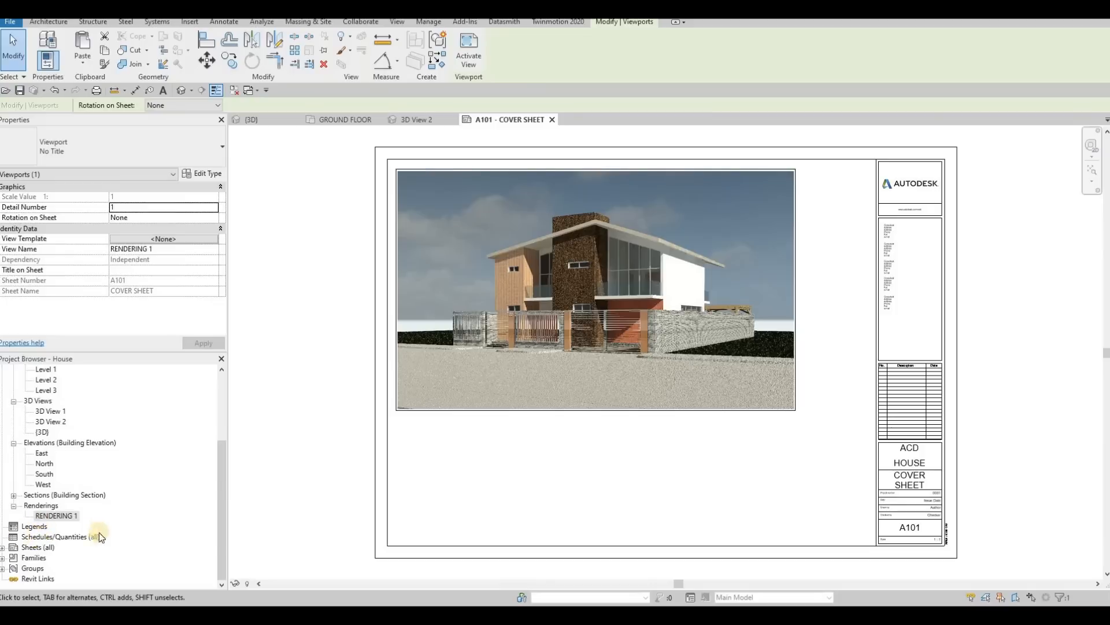
# Step: Create a new sheet list with the fields Sheet Number and Sheet Name, in that order
pyautogui.click(32, 538)
pyautogui.rightClick(33, 538)
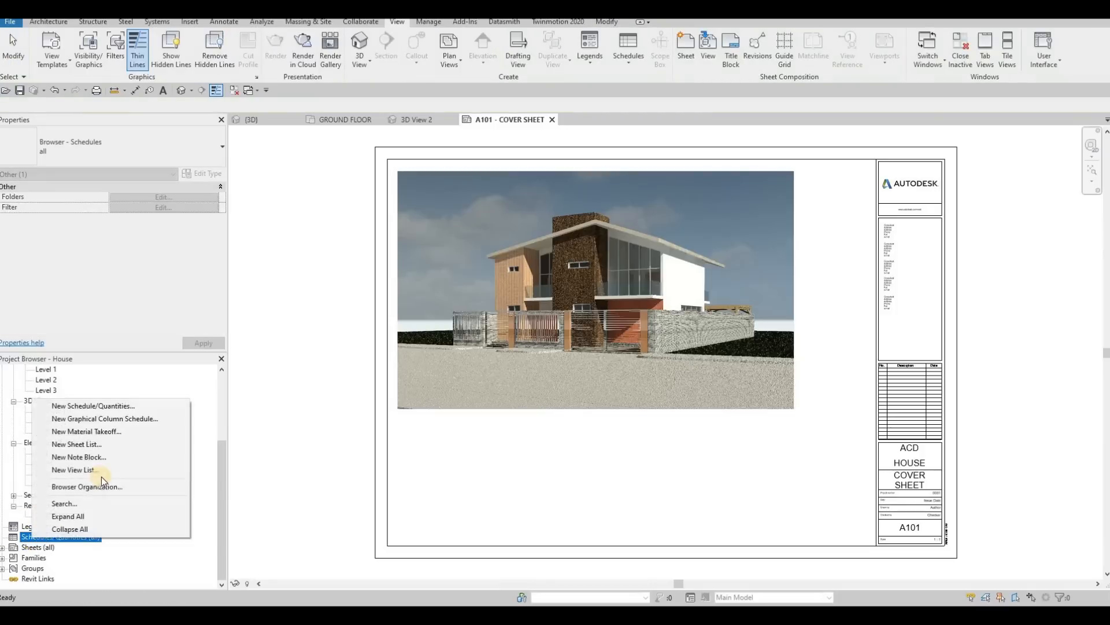
pyautogui.click(93, 445)
pyautogui.scroll(-5, 619, 307)
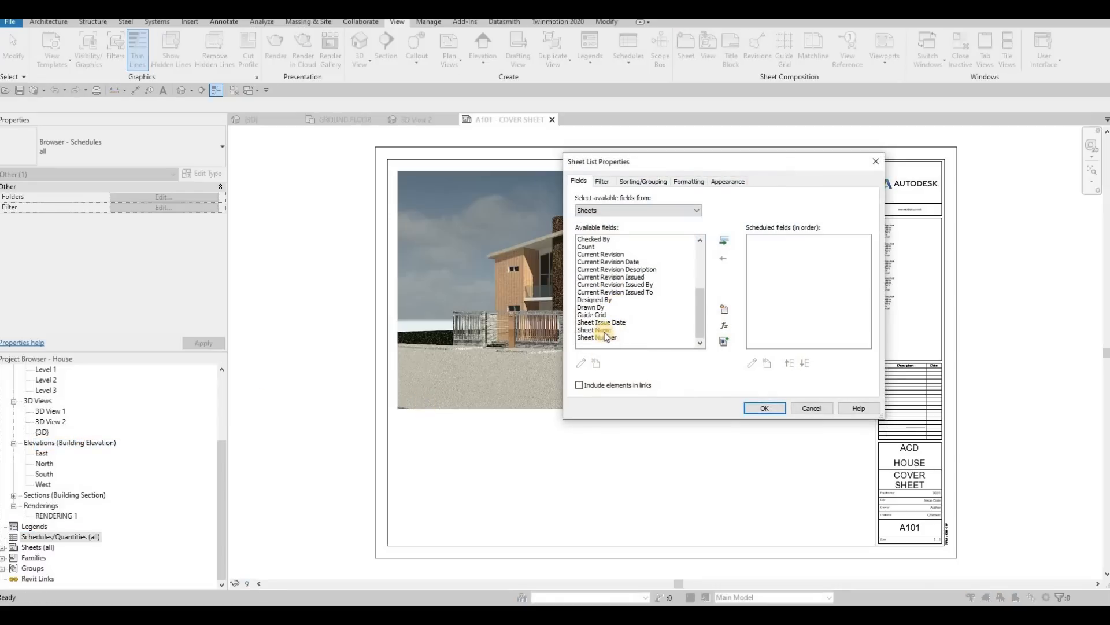
pyautogui.click(723, 240)
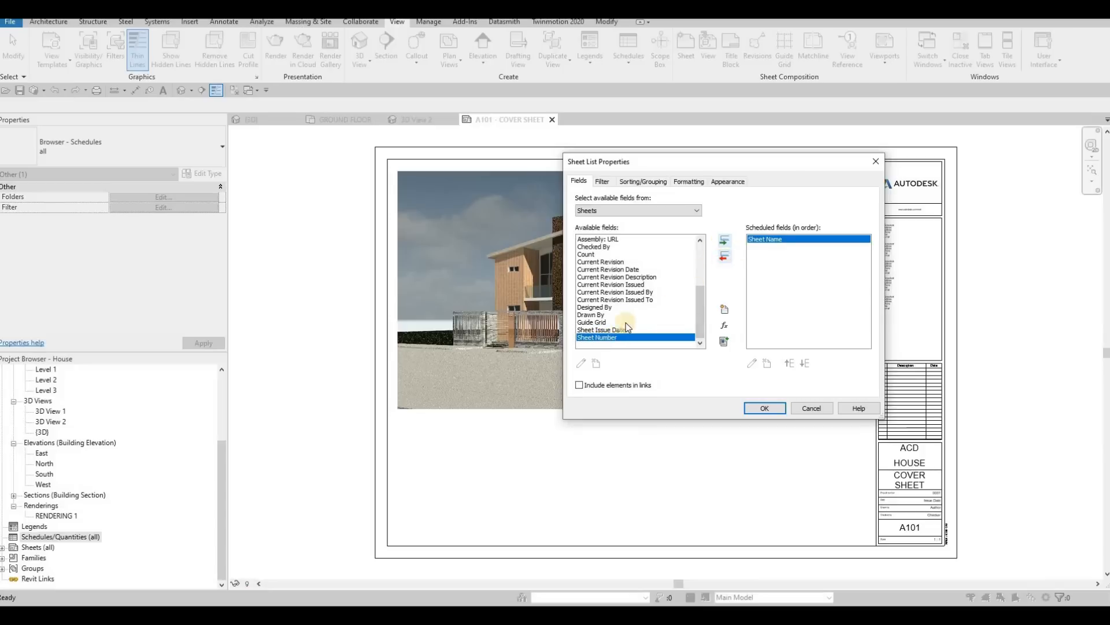
pyautogui.click(727, 258)
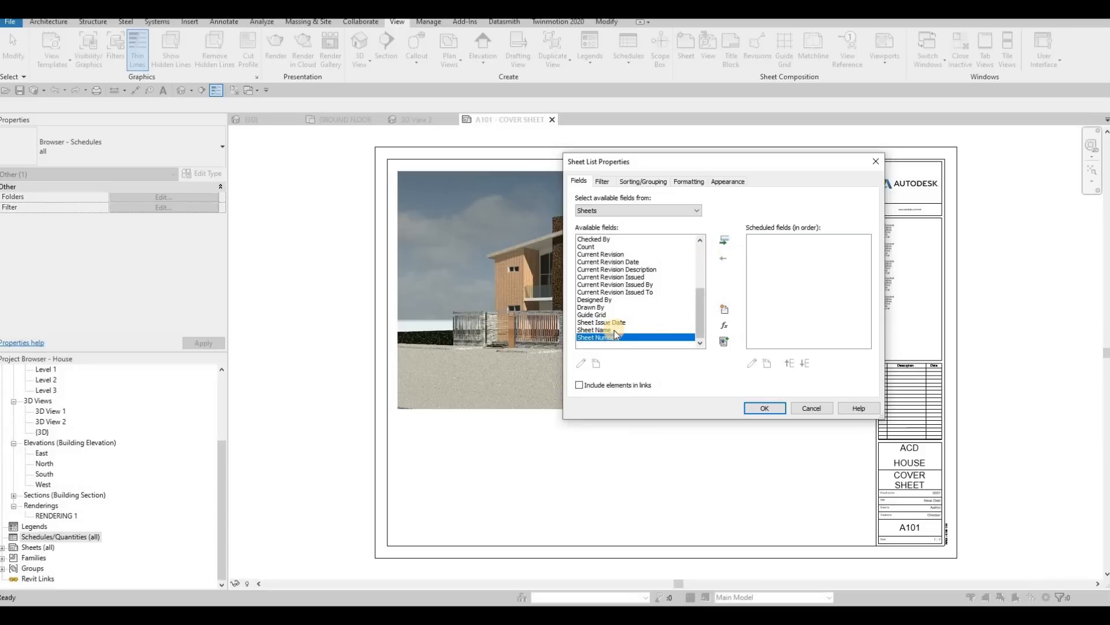
pyautogui.click(724, 241)
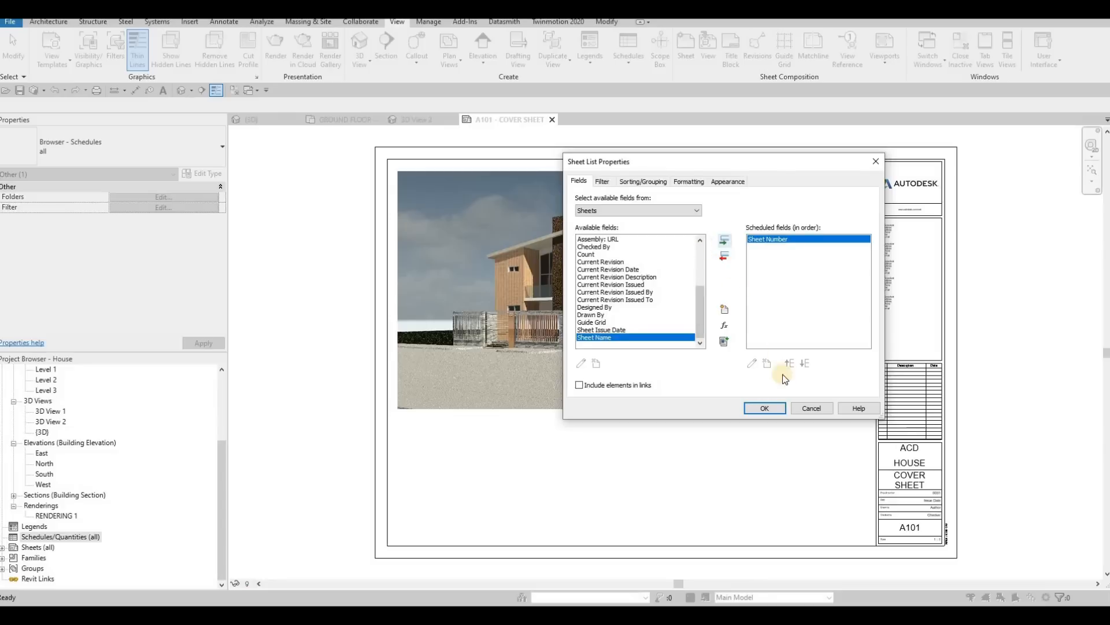
pyautogui.click(724, 241)
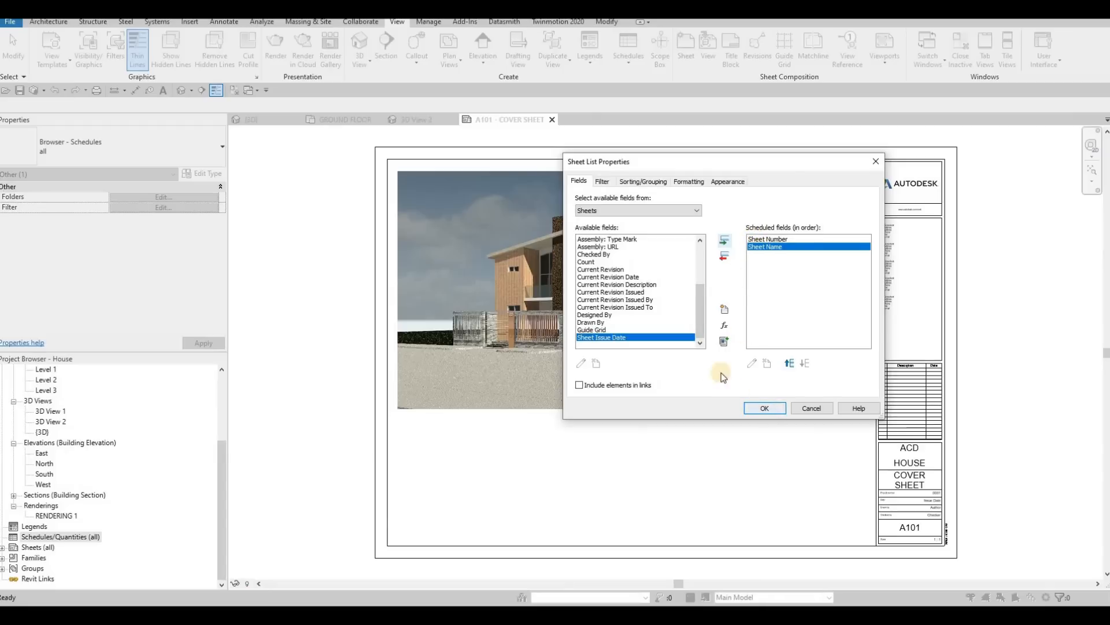
pyautogui.click(765, 408)
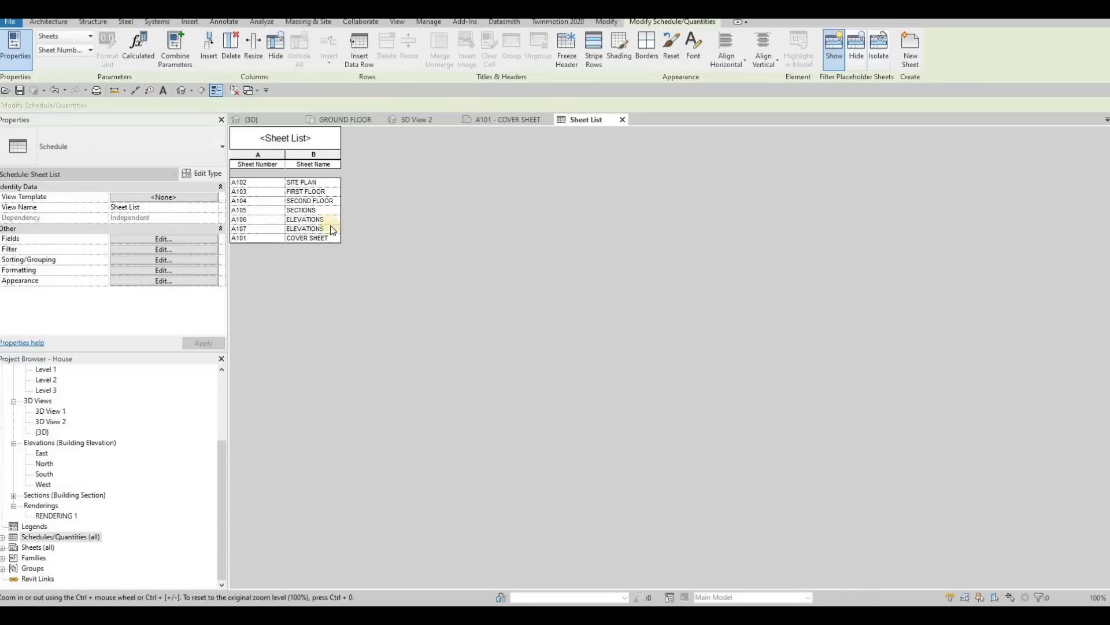
# Step: Format the sheet list without a blank row before data, using 8mm Arial title, 6mm Arial header and 4mm Arial body text
pyautogui.click(133, 271)
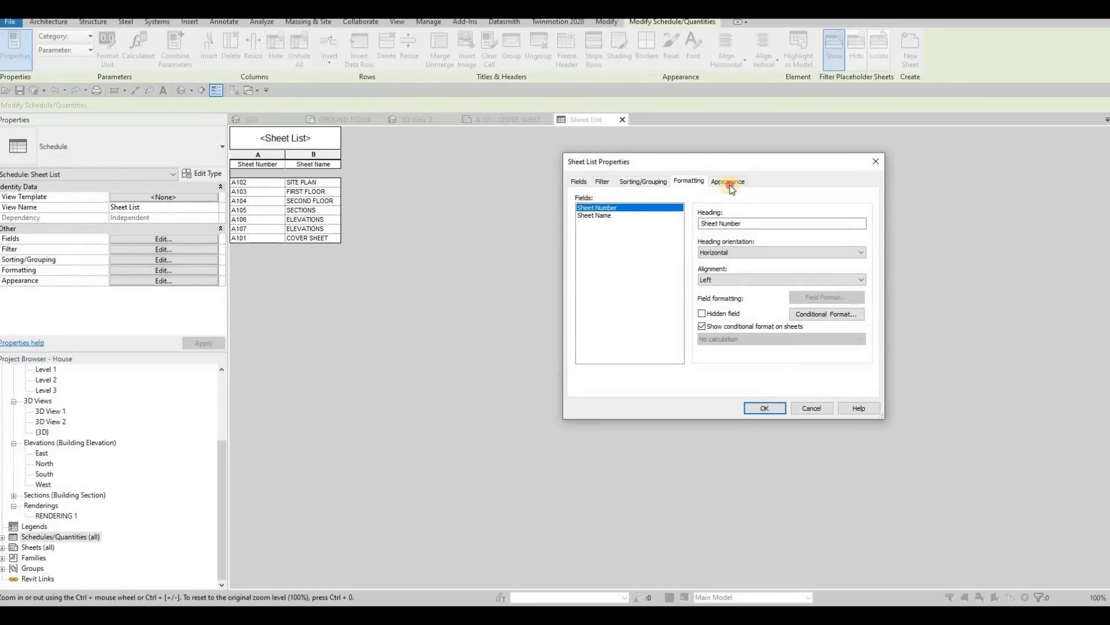
pyautogui.click(730, 183)
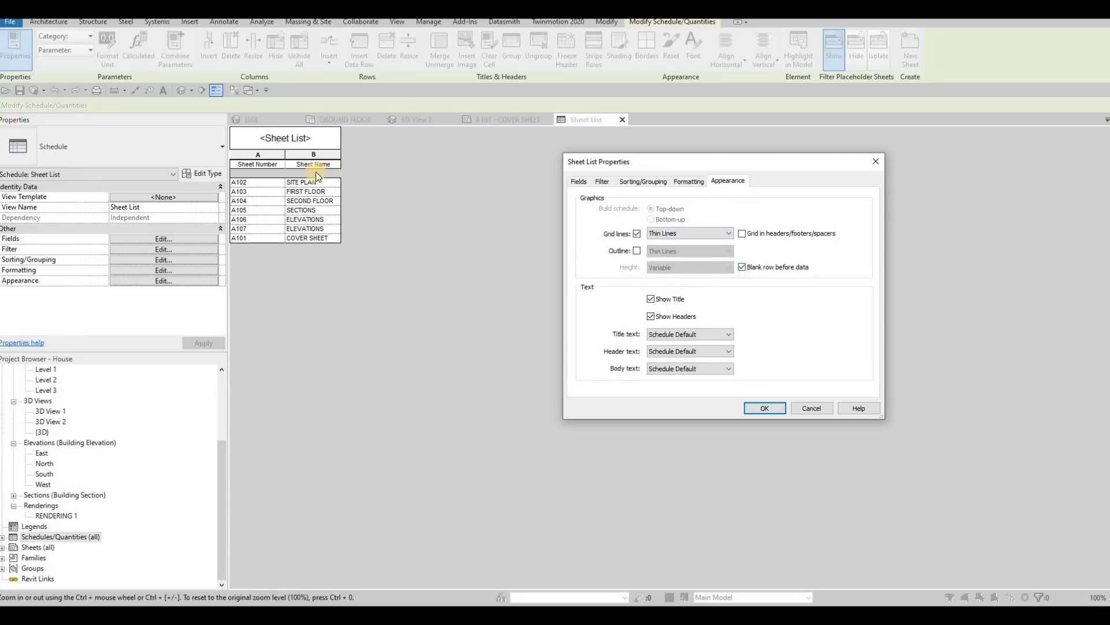
pyautogui.click(743, 267)
pyautogui.click(673, 336)
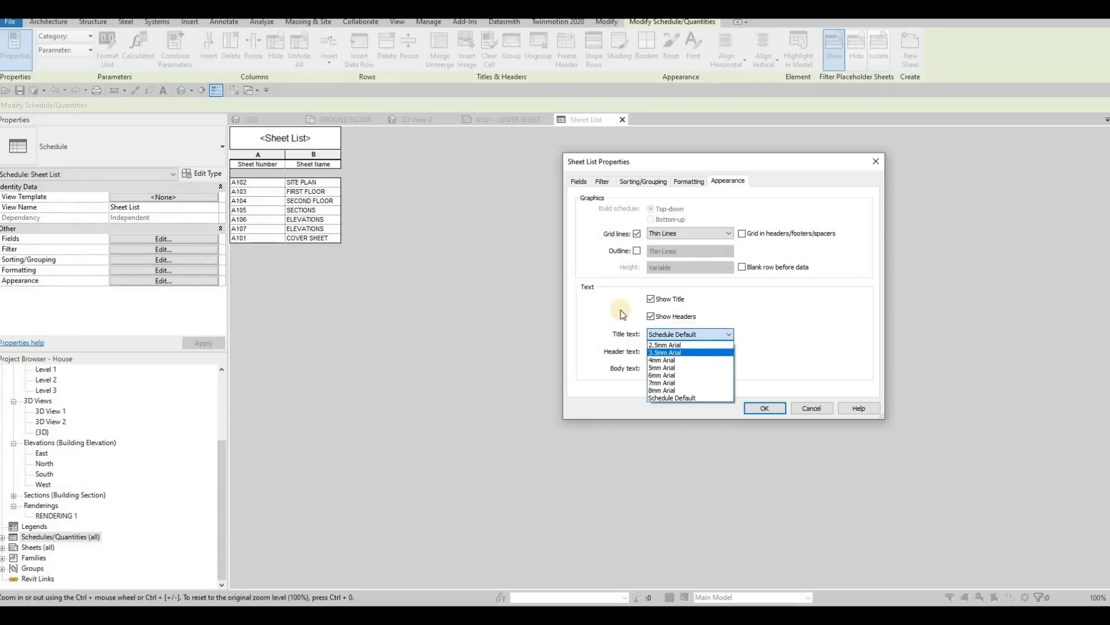
pyautogui.click(676, 389)
pyautogui.click(677, 351)
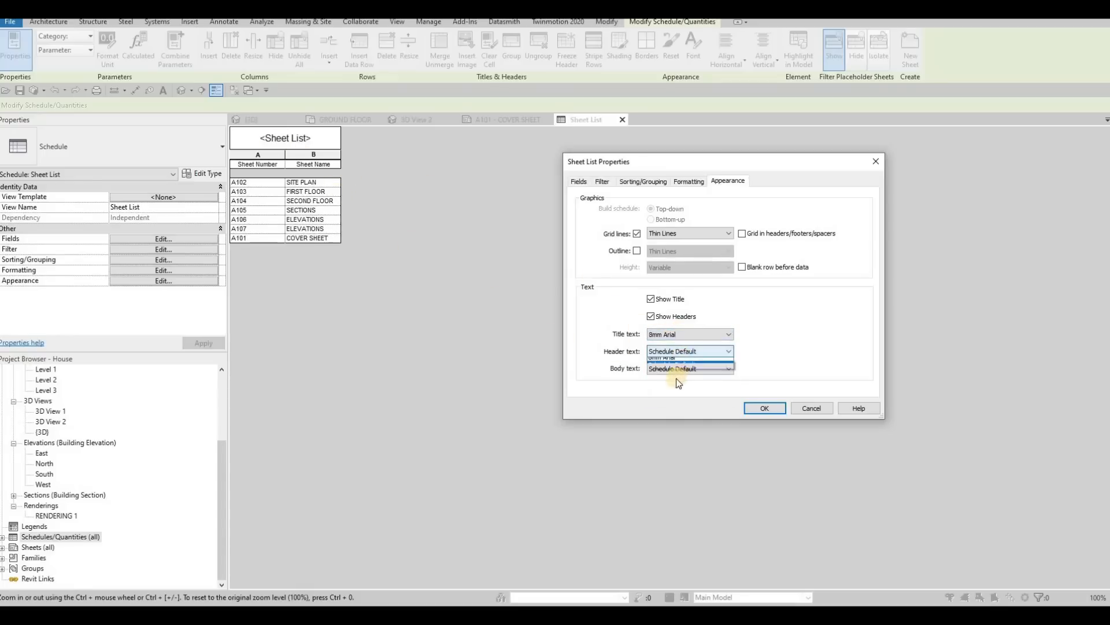
pyautogui.click(679, 400)
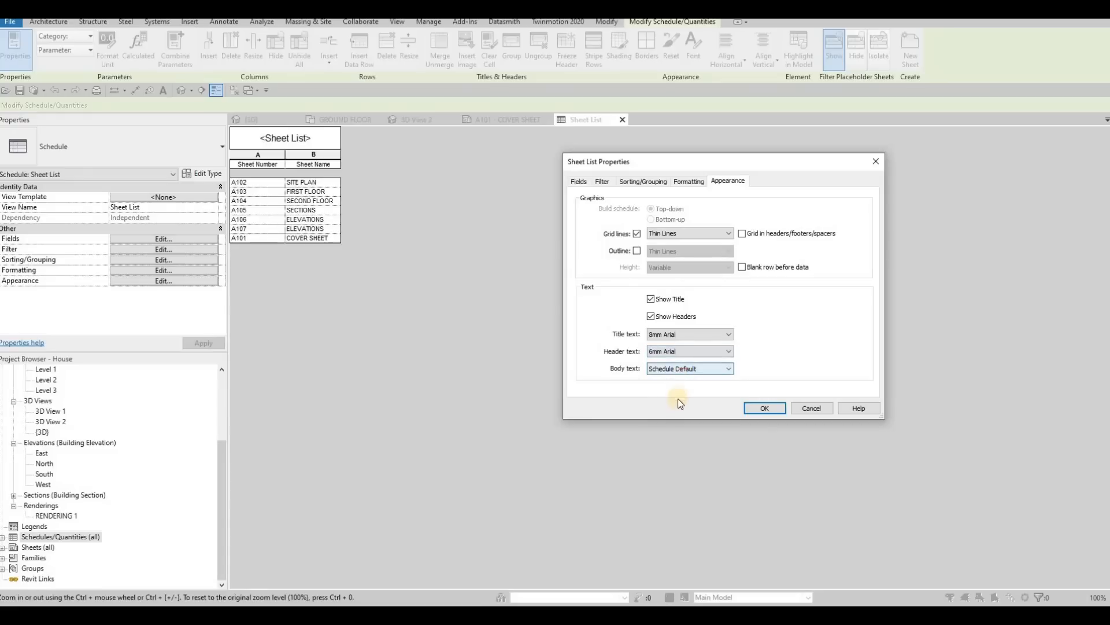
pyautogui.click(682, 369)
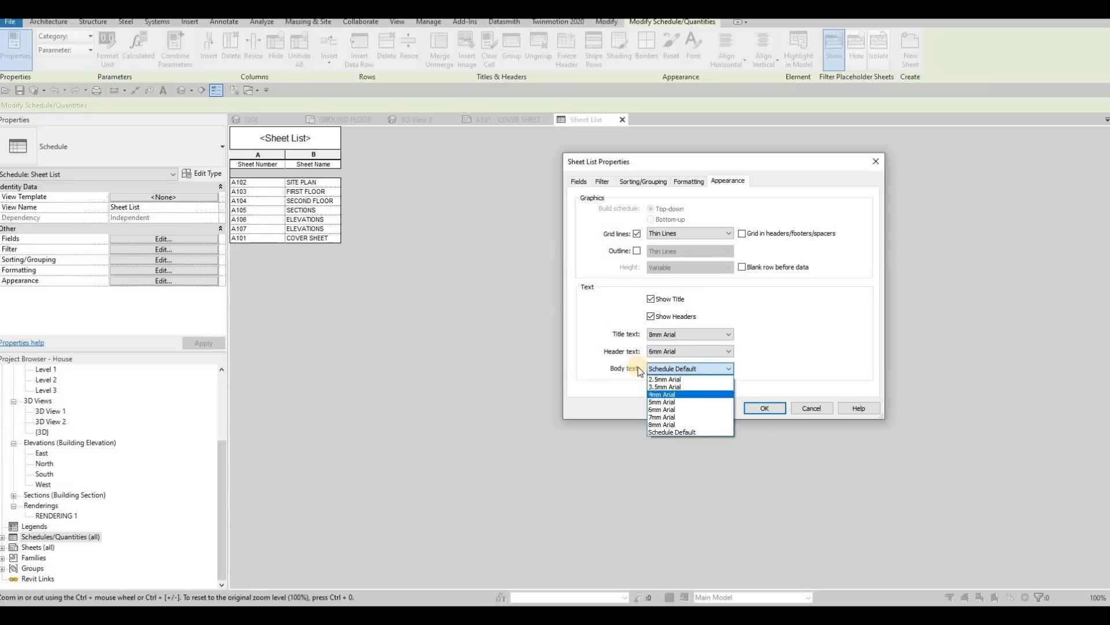
pyautogui.click(663, 394)
pyautogui.click(764, 408)
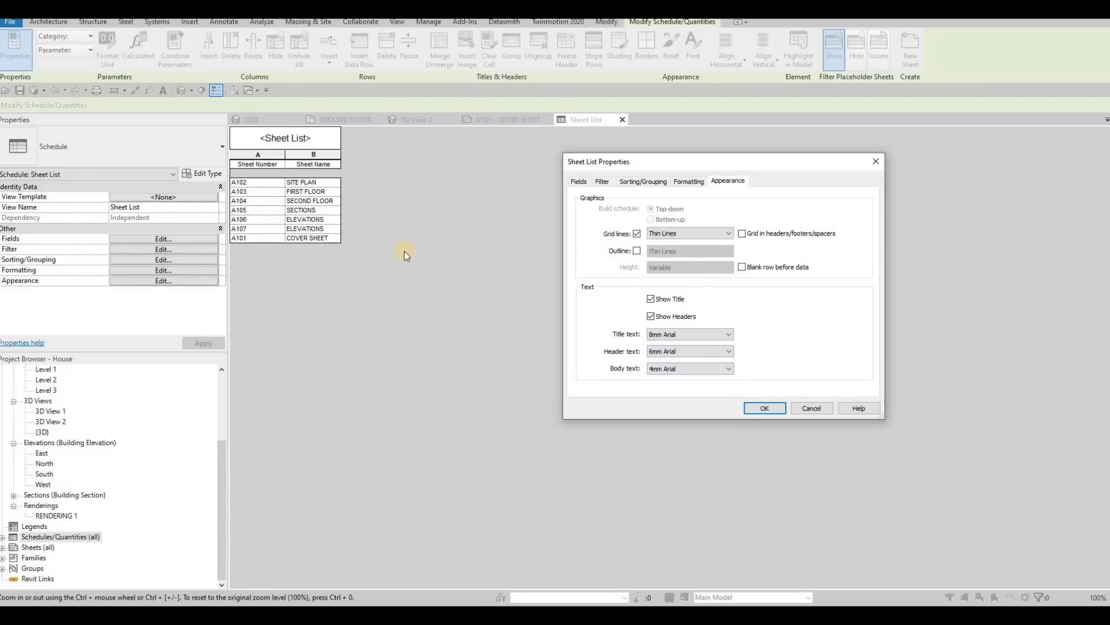
# Step: Rename the sheet list's title to DRAWING LIST in capital letters
pyautogui.click(282, 139)
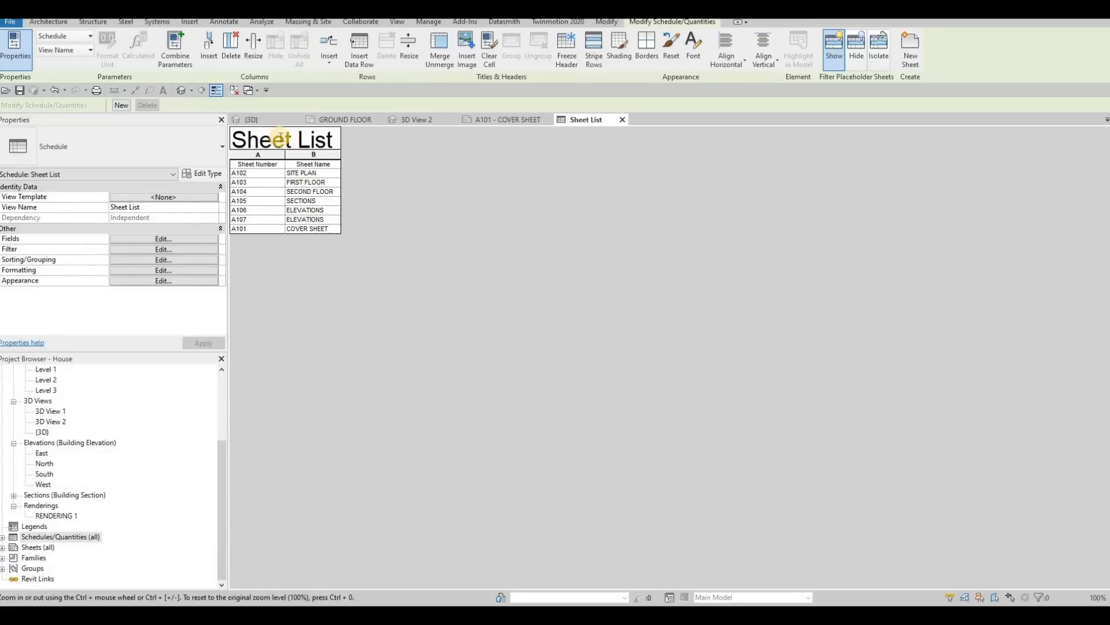
pyautogui.hotkey('ctrl', 'a')
pyautogui.press('capslock')
pyautogui.write('dra')
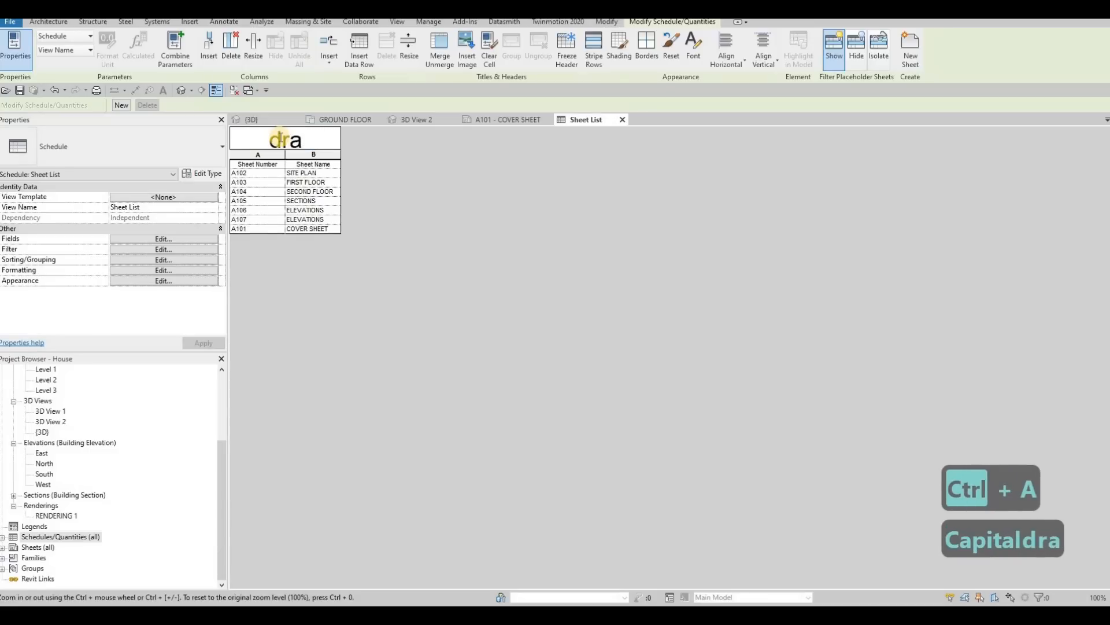
pyautogui.press('capslock')
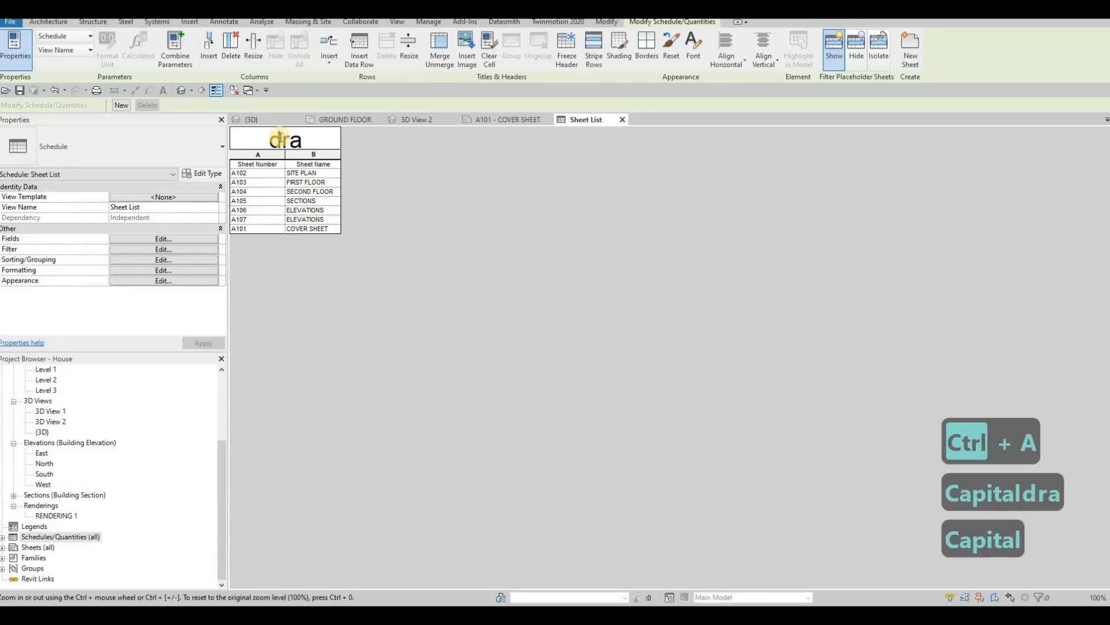
pyautogui.write('DR')
pyautogui.hotkey('ctrl', 'a')
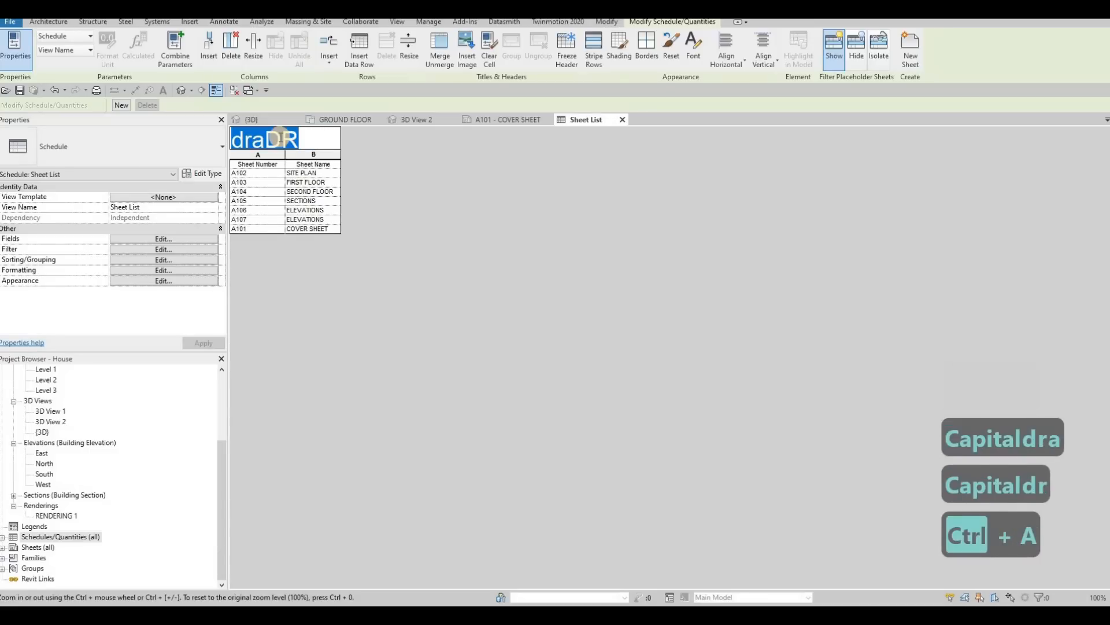
pyautogui.press('F1')
pyautogui.write('DR')
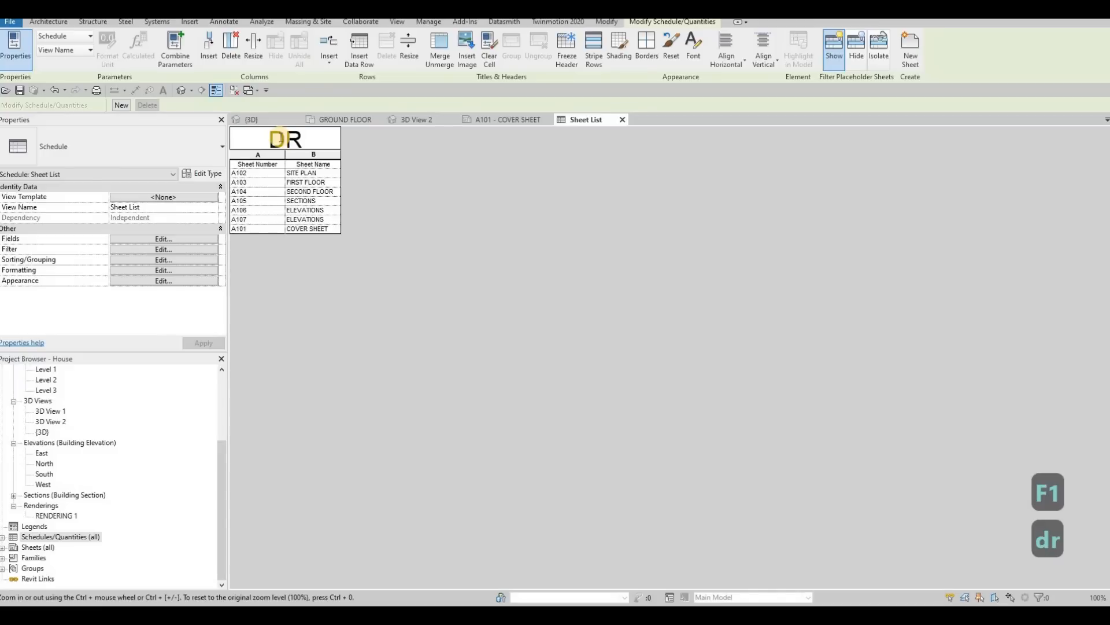
pyautogui.write('AWING')
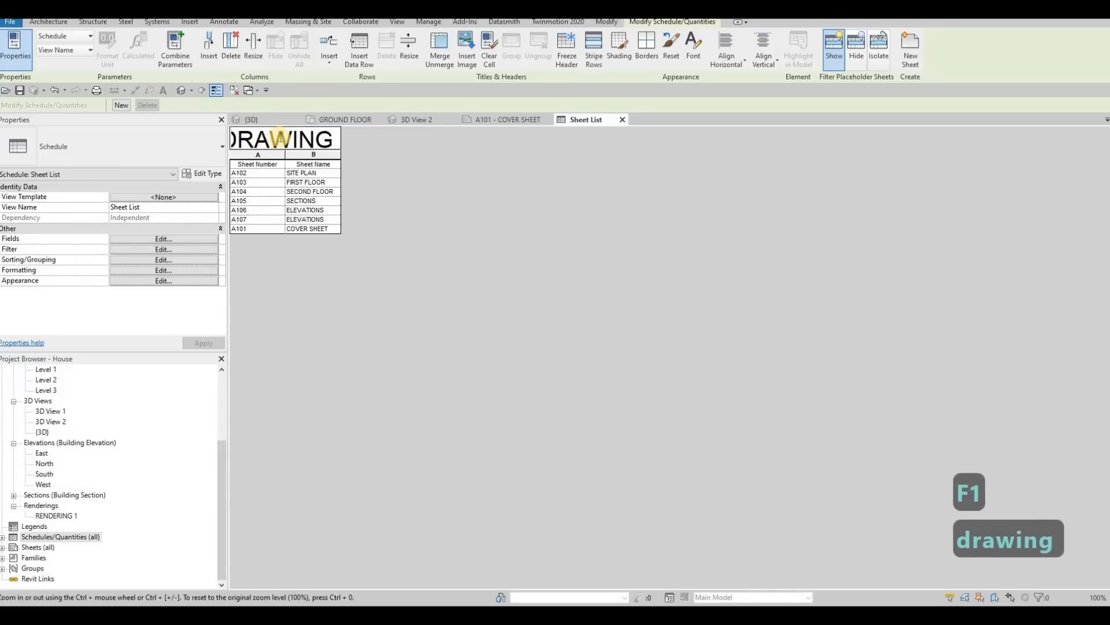
pyautogui.write(' LIST')
pyautogui.click(478, 186)
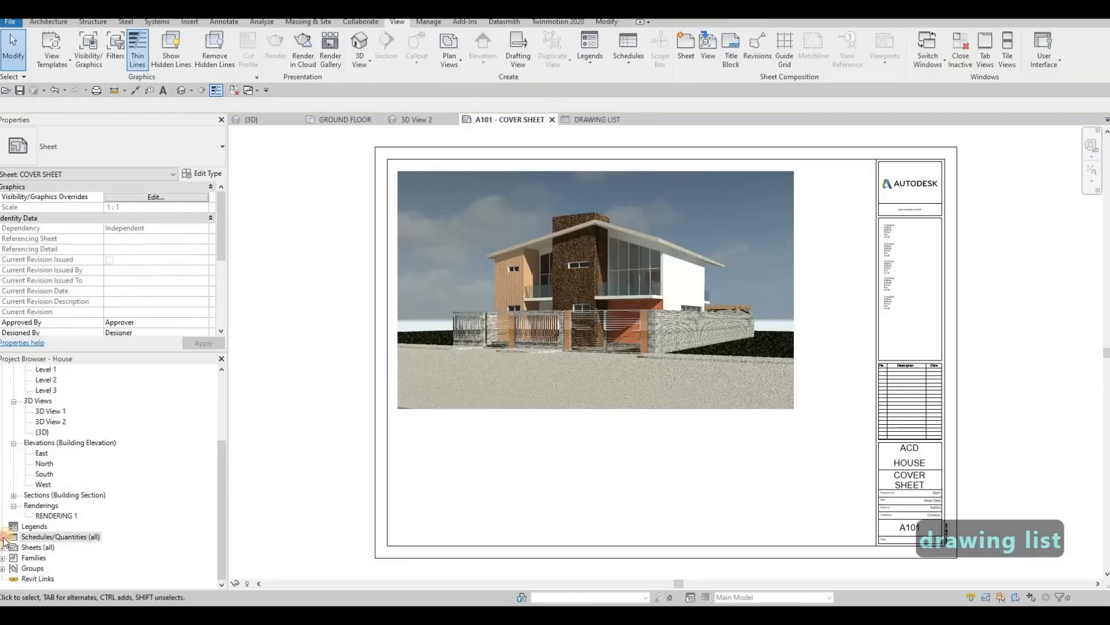
# Step: Place the DRAWING LIST schedule on the A101 - COVER SHEET, in the empty area between the rendering and the title block
pyautogui.click(3, 536)
pyautogui.click(46, 547)
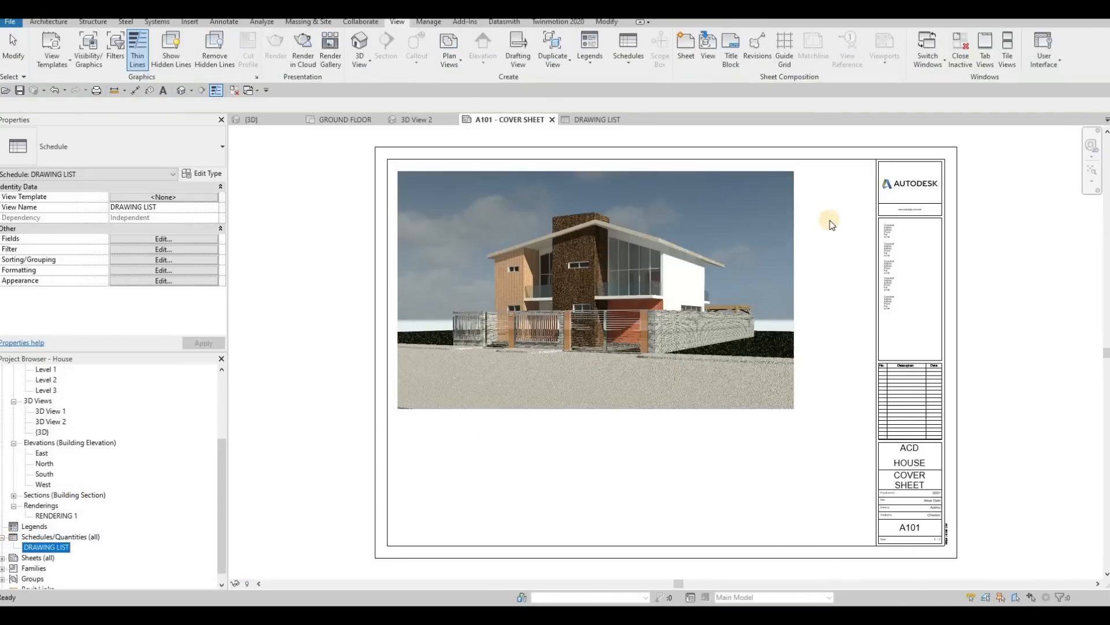
pyautogui.click(856, 174)
pyautogui.scroll(5, 855, 175)
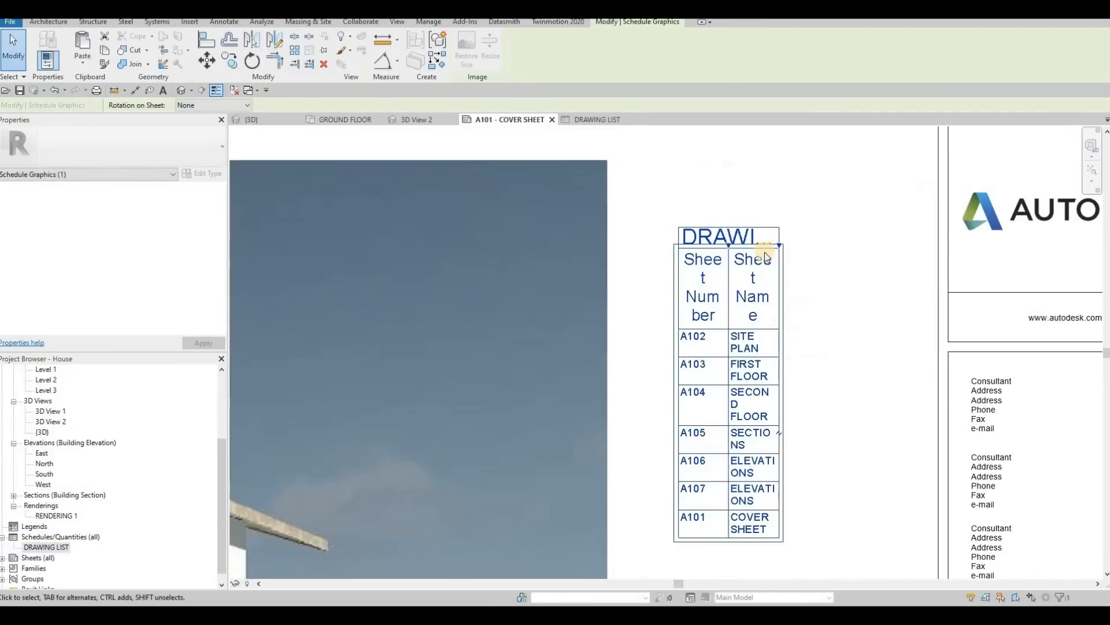
# Step: Widen both columns of the placed drawing list and align it with the rendering's top edge
pyautogui.scroll(3, 765, 252)
pyautogui.scroll(-4, 759, 264)
pyautogui.moveTo(758, 265); pyautogui.dragTo(868, 252)
pyautogui.moveTo(715, 265)
pyautogui.mouseDown()
pyautogui.moveTo(780, 280)
pyautogui.moveTo(765, 269)
pyautogui.mouseUp()
pyautogui.moveTo(752, 230)
pyautogui.mouseDown()
pyautogui.moveTo(690, 176)
pyautogui.moveTo(703, 177)
pyautogui.mouseUp()
pyautogui.scroll(-2, 711, 256)
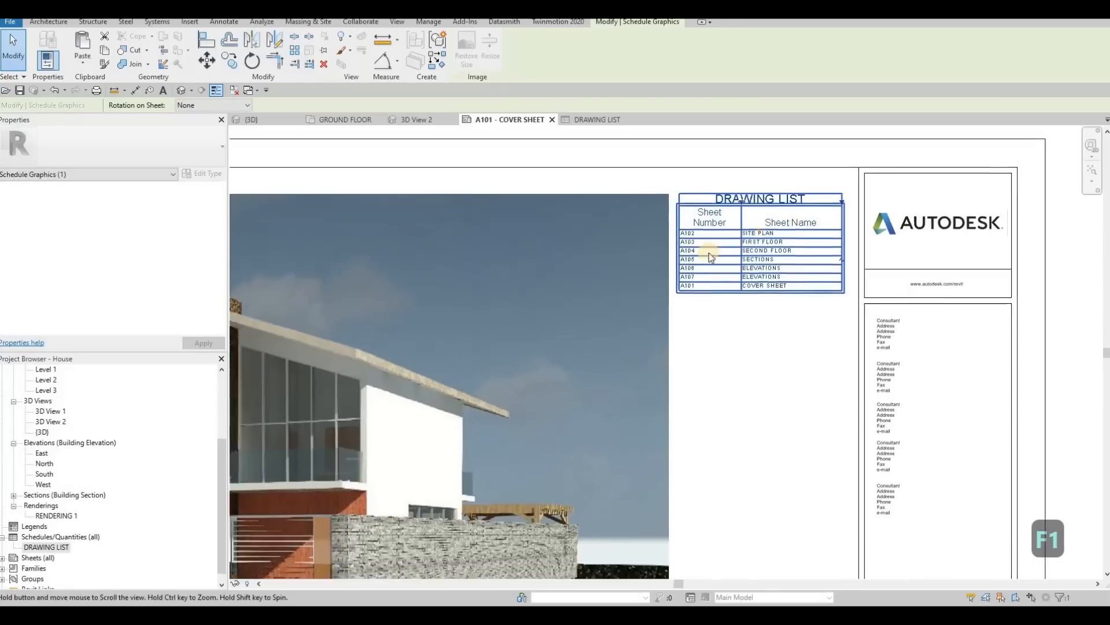
# Step: Nudge the rendering viewport two increments to the left on the cover sheet
pyautogui.scroll(-3, 627, 264)
pyautogui.click(627, 261)
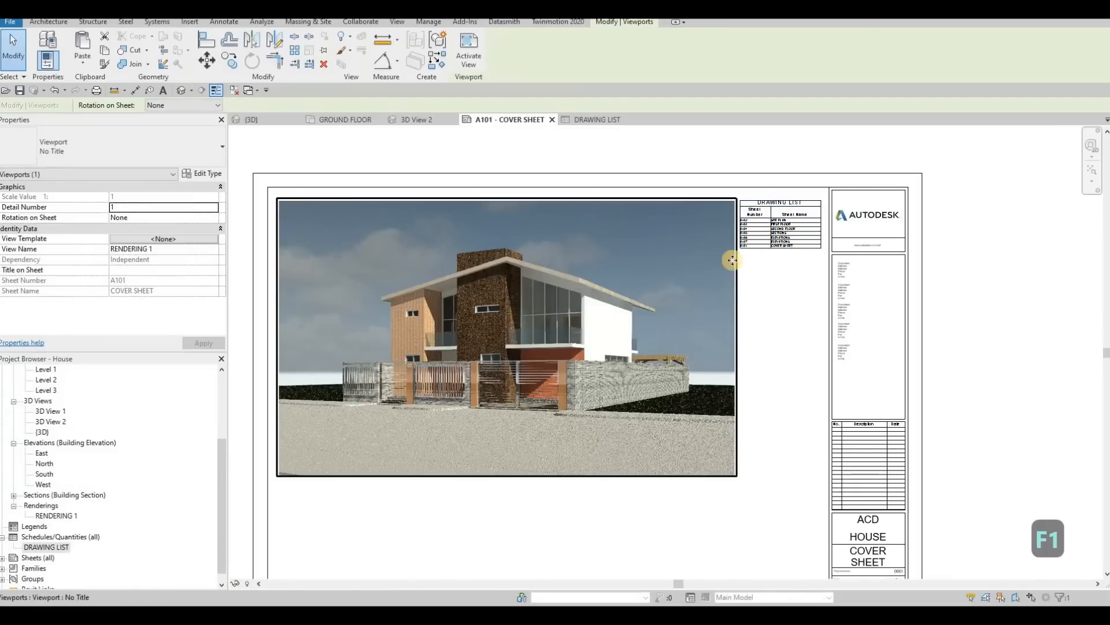
pyautogui.press('Left')
pyautogui.press('Left')
# Step: Widen the drawing list's Sheet Number column to fit its header on one line and center the list between rendering and title block
pyautogui.click(748, 205)
pyautogui.scroll(2, 767, 203)
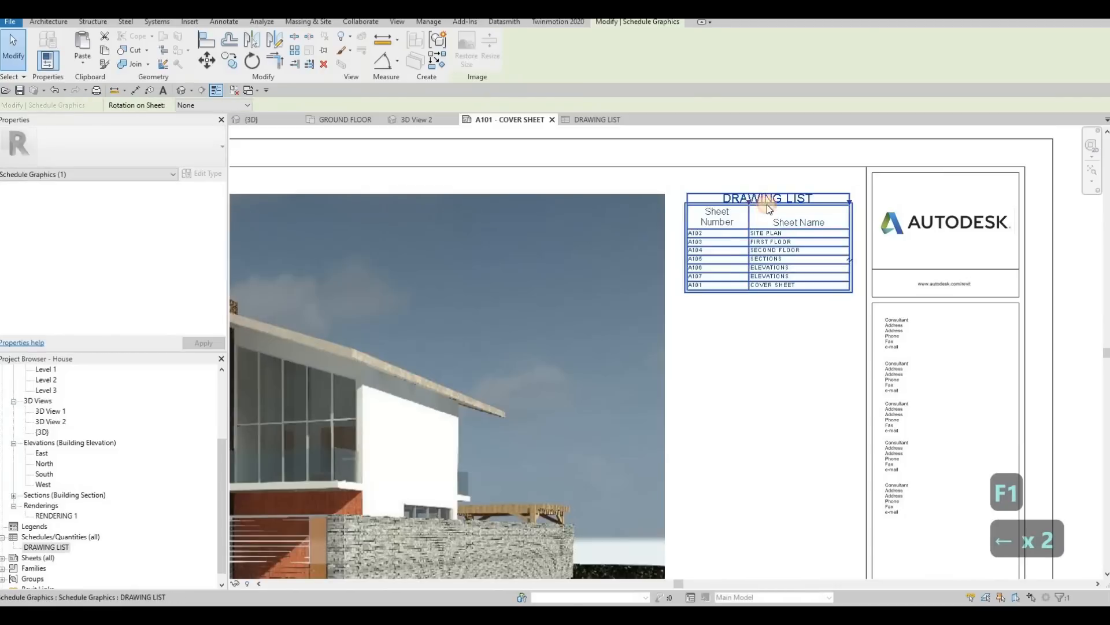
pyautogui.moveTo(749, 202); pyautogui.dragTo(761, 202)
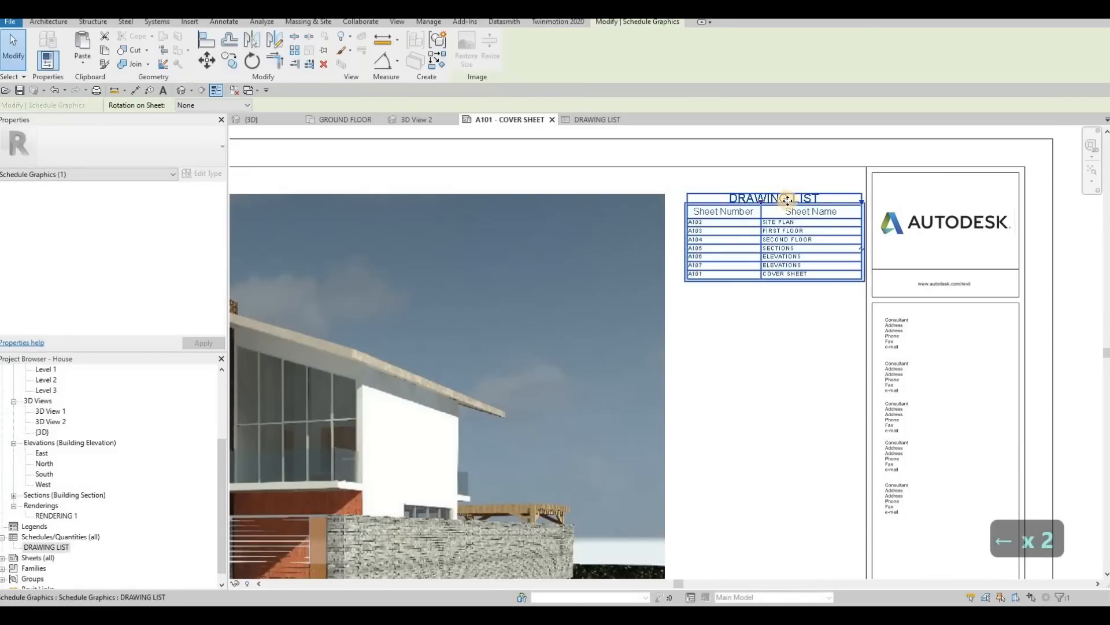
pyautogui.press('Left')
pyautogui.press('Left')
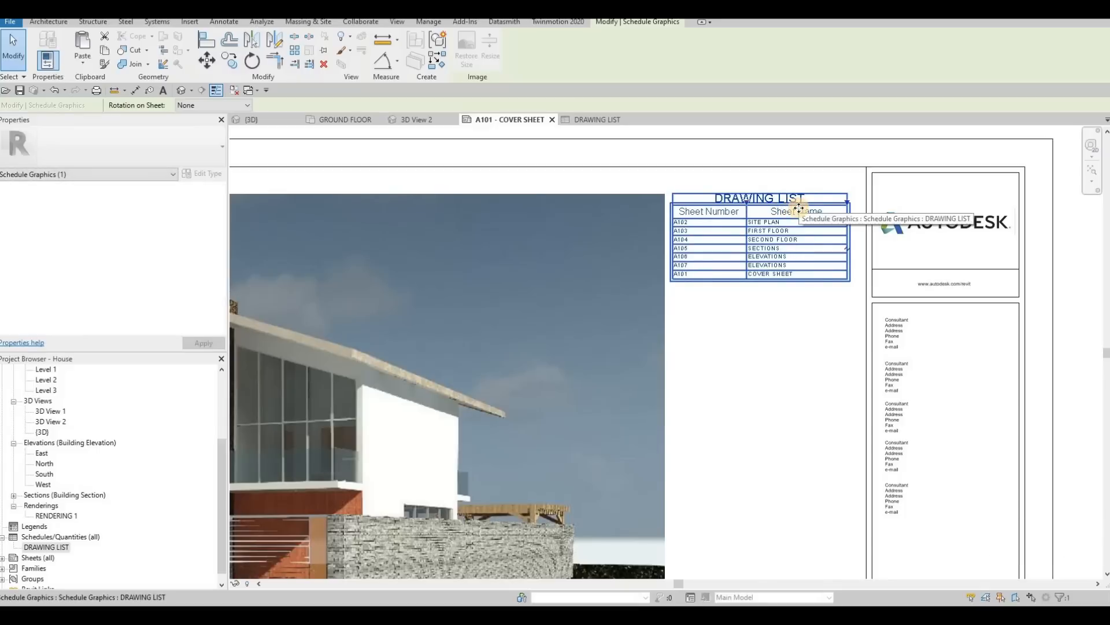
pyautogui.press('Right')
pyautogui.press('Right')
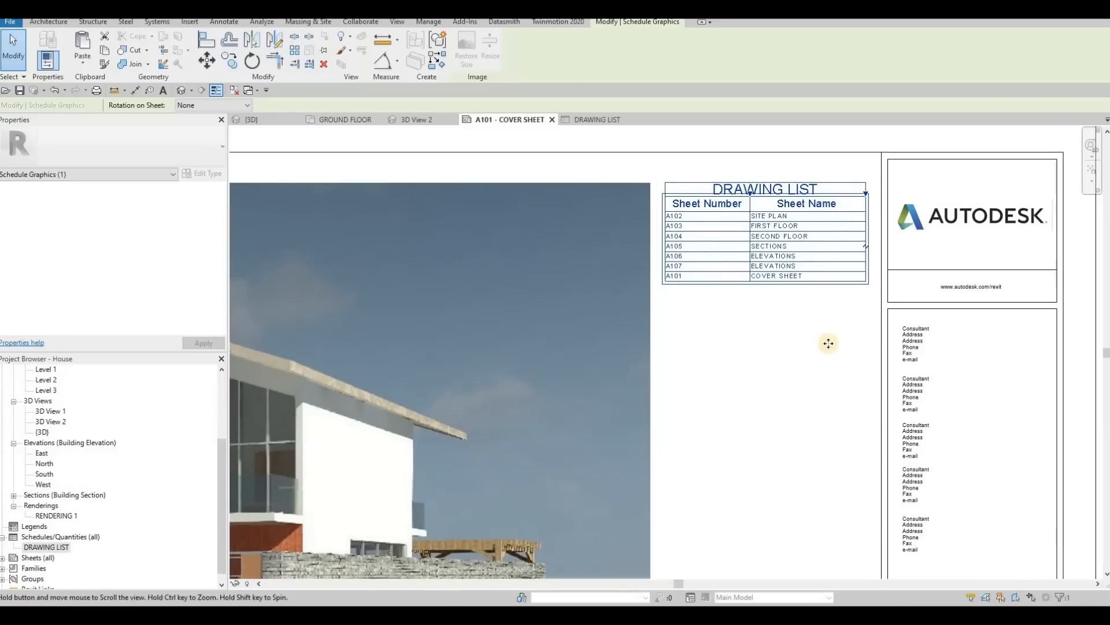
pyautogui.scroll(-3, 821, 353)
pyautogui.scroll(5, 812, 347)
pyautogui.scroll(-5, 812, 317)
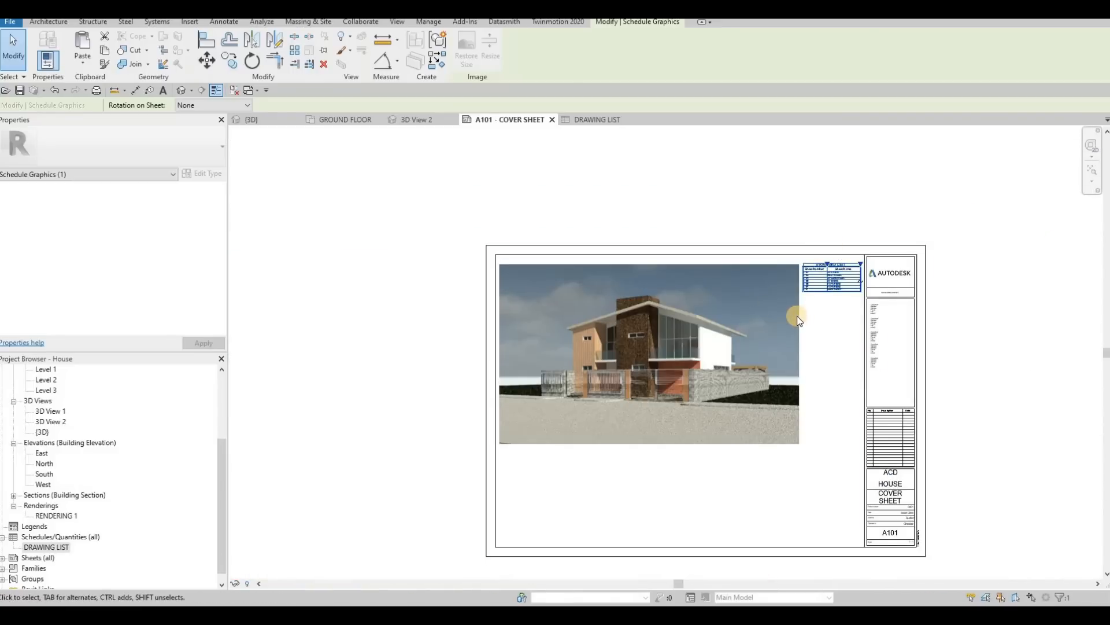
pyautogui.moveTo(812, 323); pyautogui.dragTo(803, 300, button='middle')
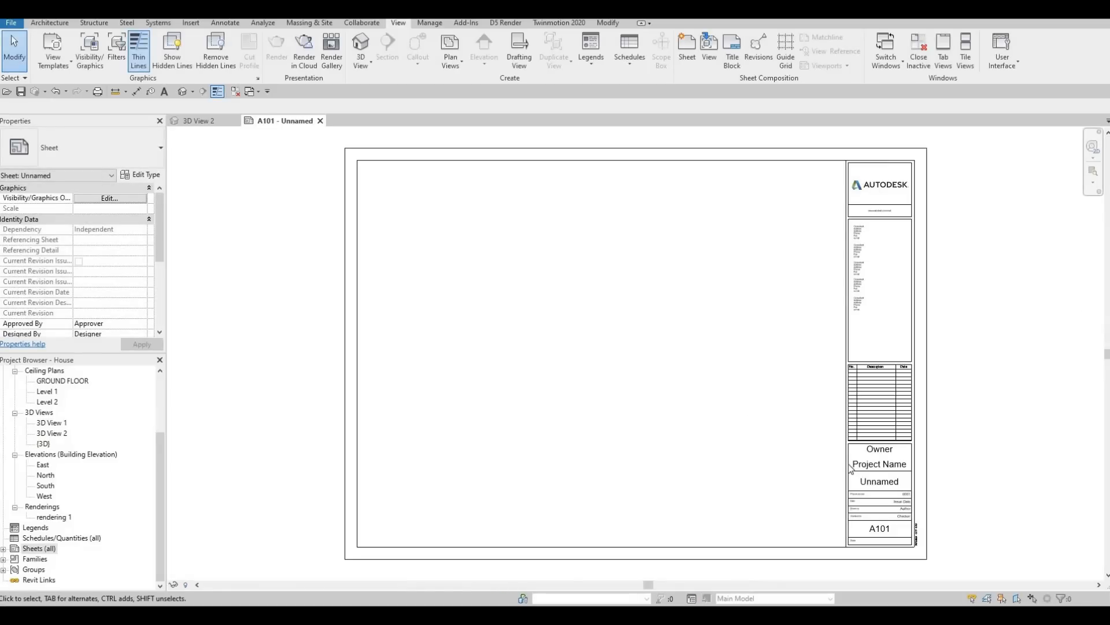
pyautogui.moveTo(843, 464); pyautogui.dragTo(795, 403, button='middle')
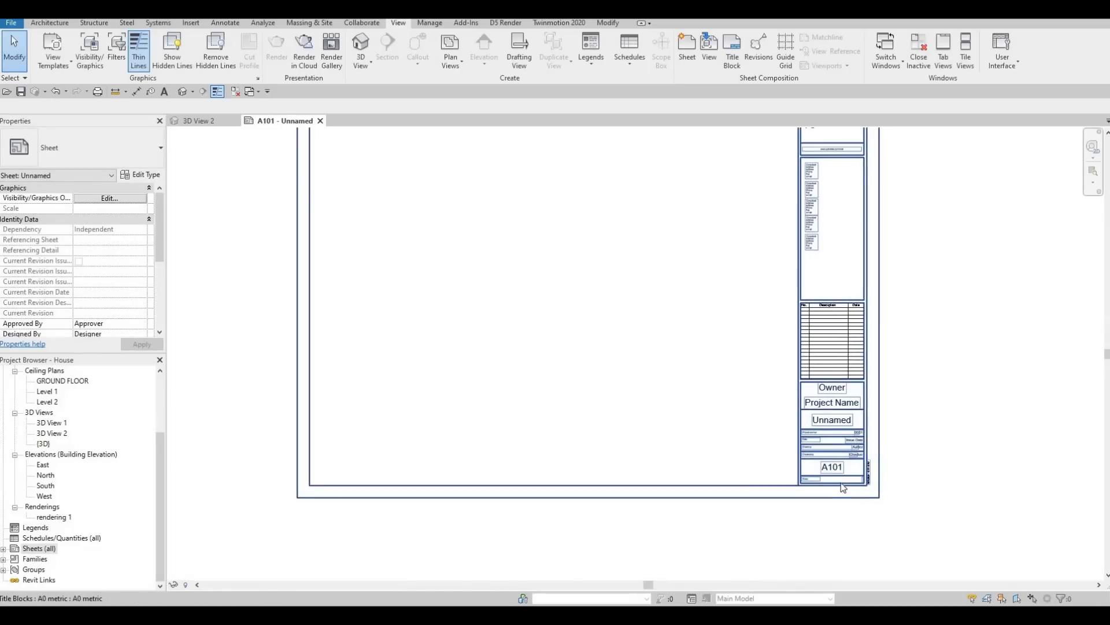
pyautogui.moveTo(827, 491); pyautogui.dragTo(834, 517, button='middle')
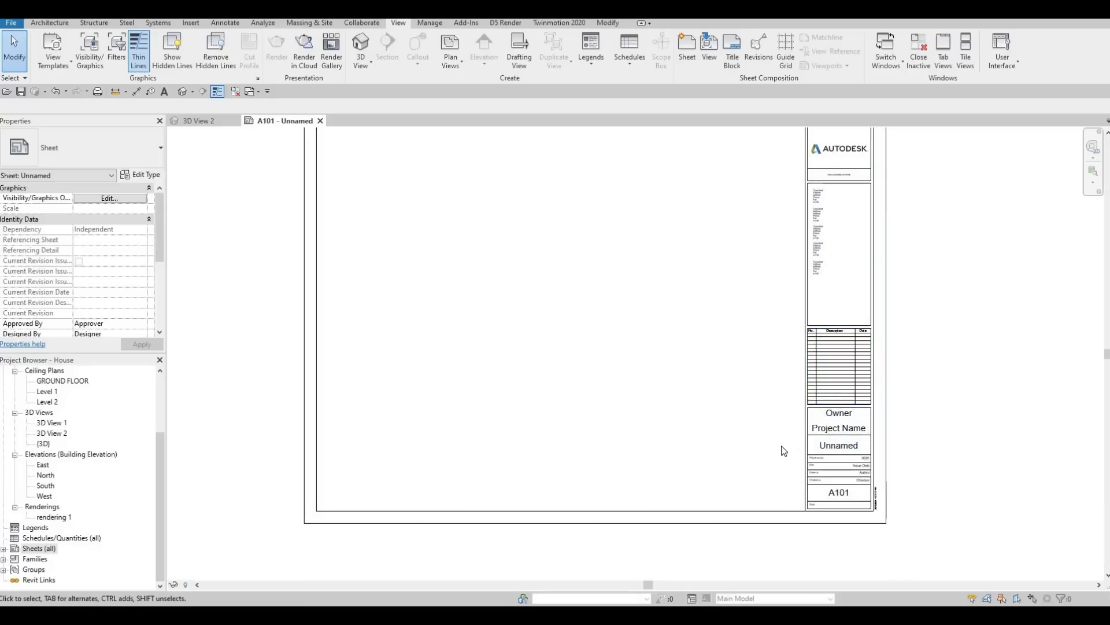
pyautogui.scroll(-1, 779, 424)
pyautogui.moveTo(779, 424); pyautogui.dragTo(777, 451, button='middle')
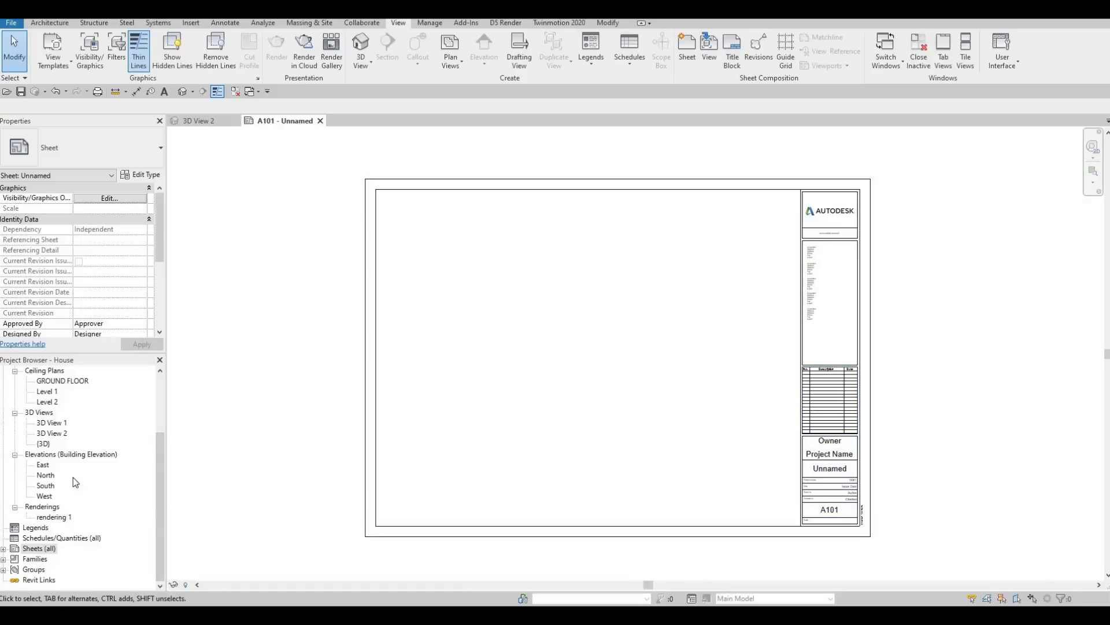
# Step: Create the project's second and third sheets with the A0 metric title block and expand the list of sheets
pyautogui.rightClick(38, 548)
pyautogui.click(76, 471)
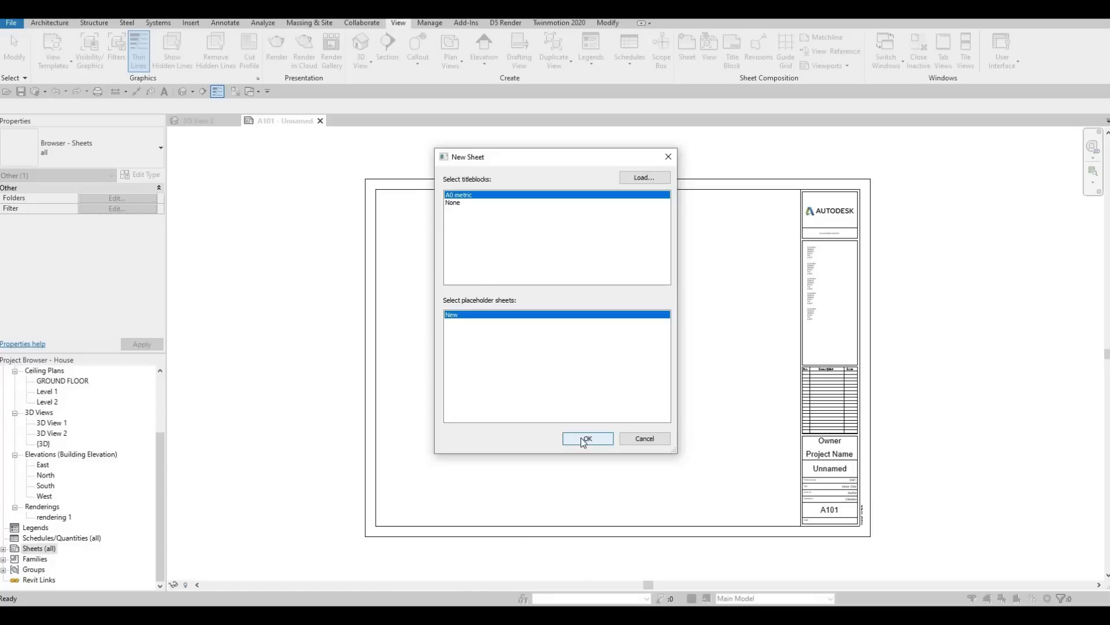
pyautogui.click(585, 440)
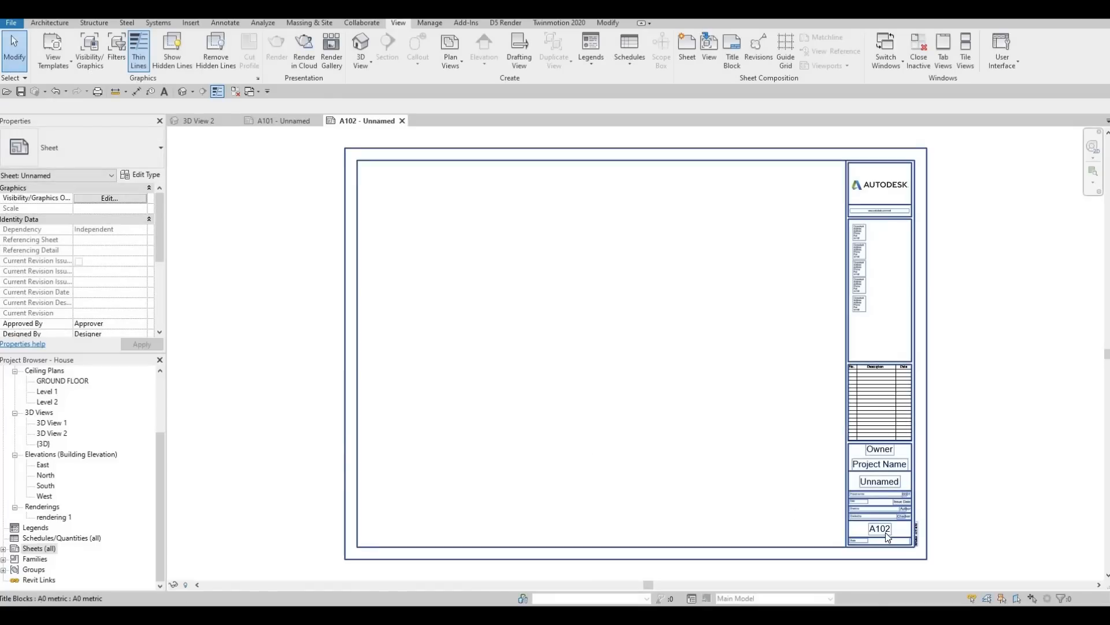
pyautogui.click(5, 550)
pyautogui.doubleClick(32, 551)
pyautogui.rightClick(34, 550)
pyautogui.click(90, 470)
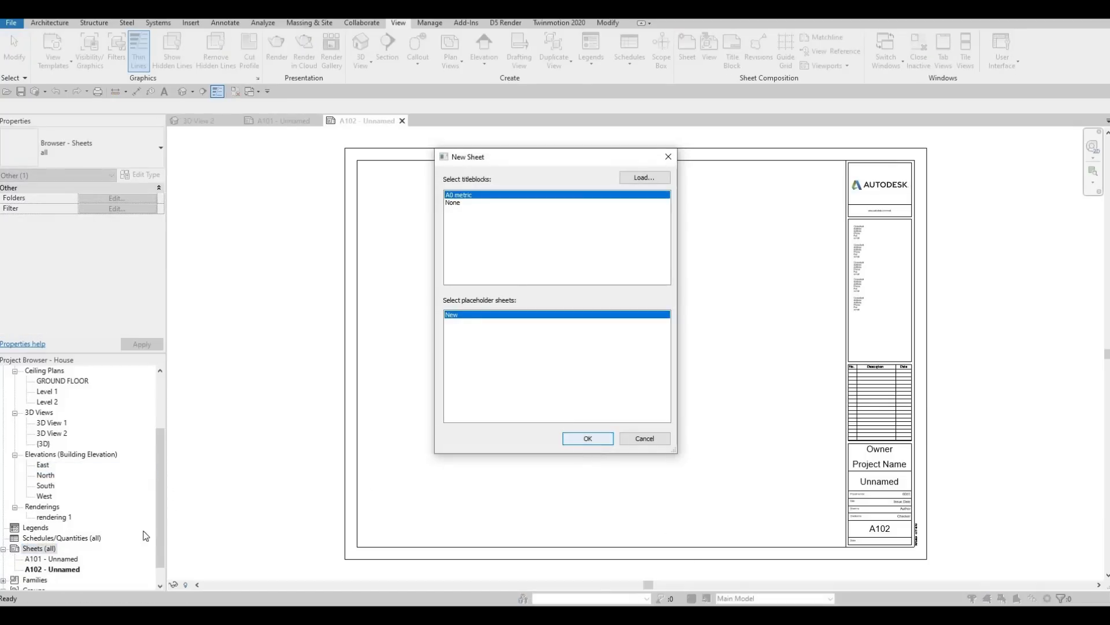
pyautogui.press('Return')
# Step: Create the project's fourth and fifth sheets with the A0 metric title block
pyautogui.rightClick(51, 549)
pyautogui.click(75, 470)
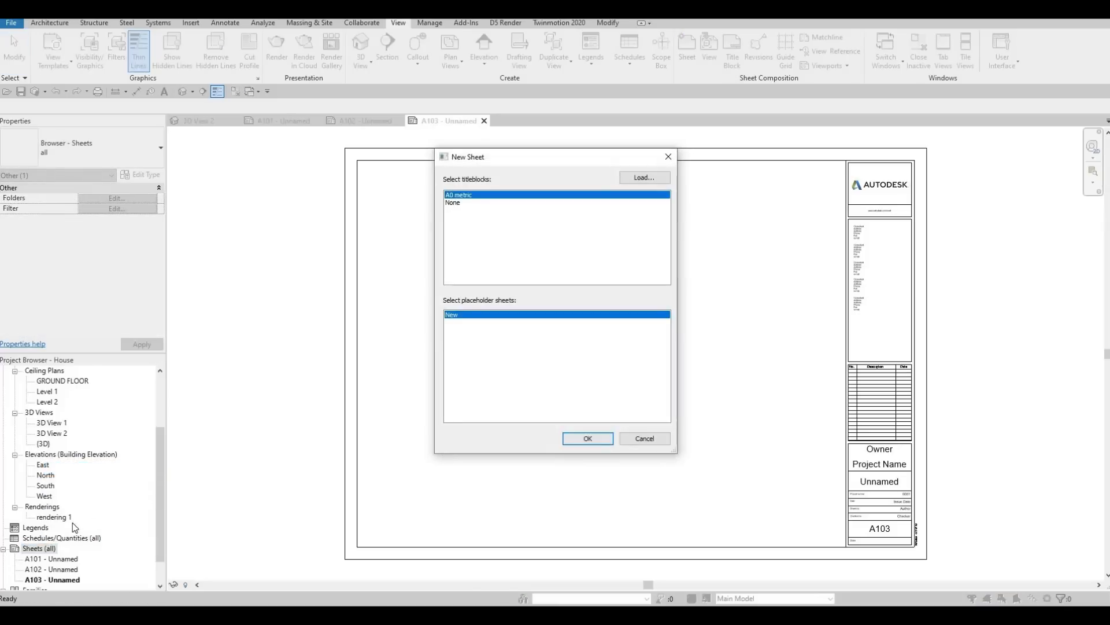
pyautogui.press('Return')
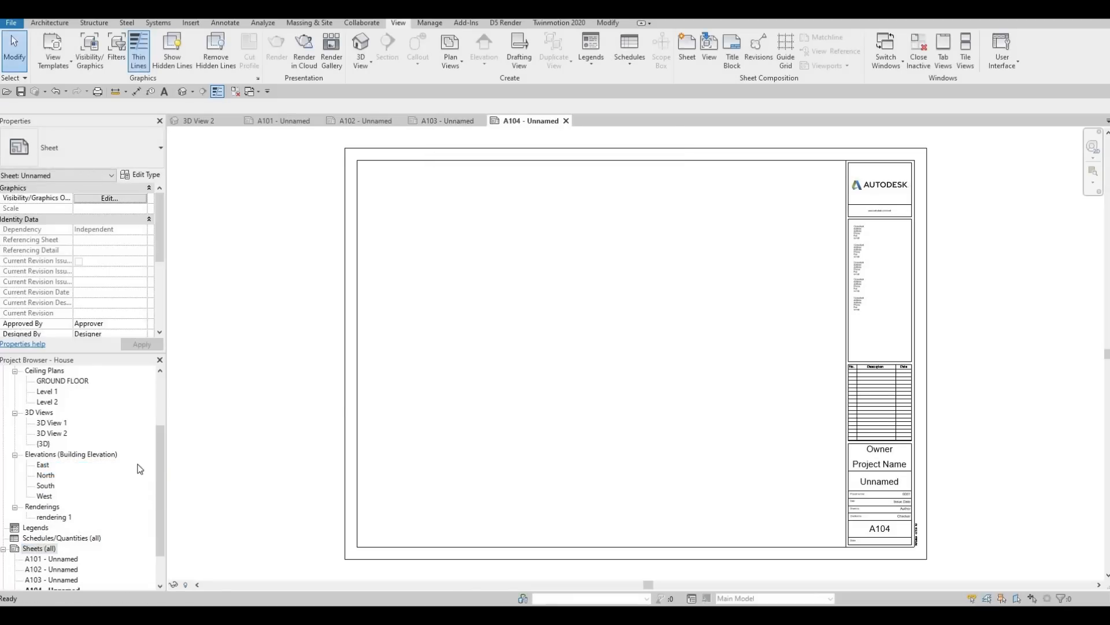
pyautogui.rightClick(36, 548)
pyautogui.click(87, 465)
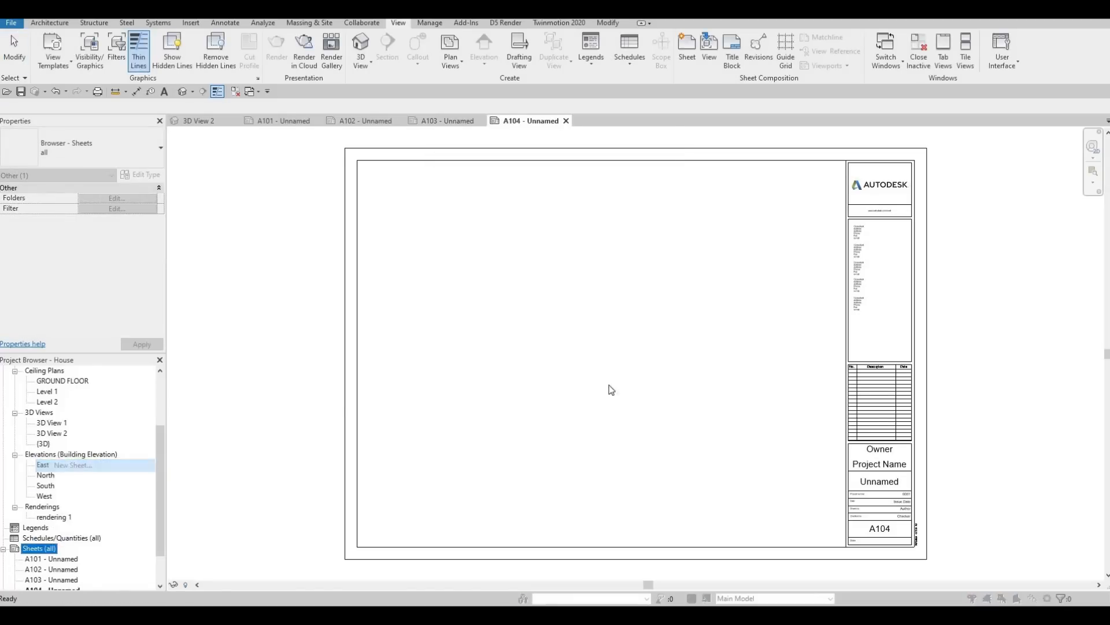
pyautogui.click(597, 440)
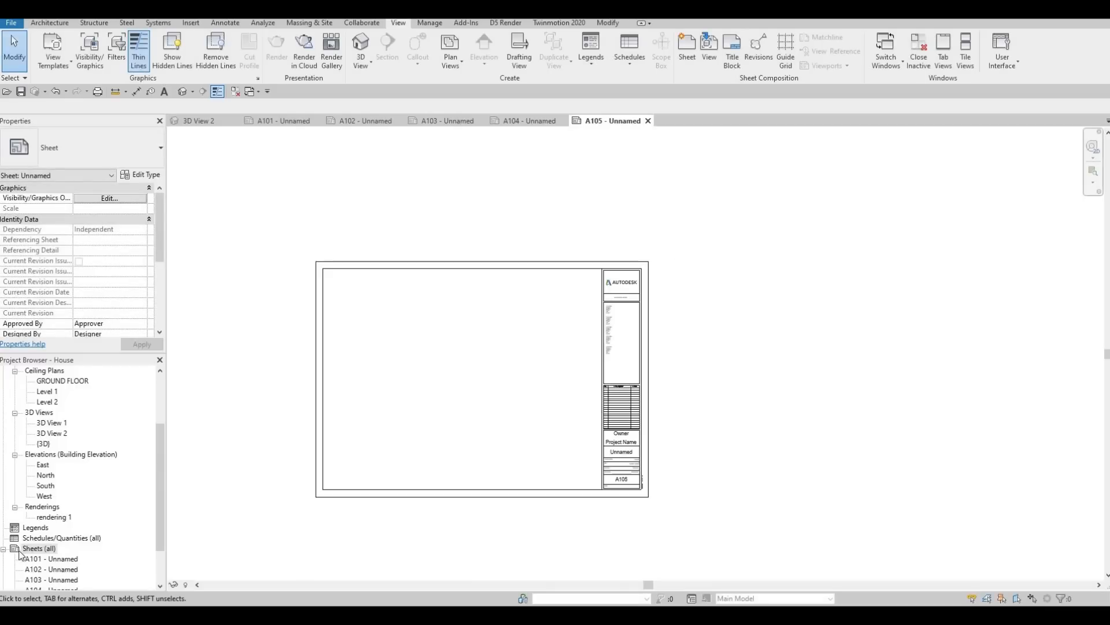
# Step: Create the project's sixth and seventh sheets with the A0 metric title block
pyautogui.rightClick(35, 548)
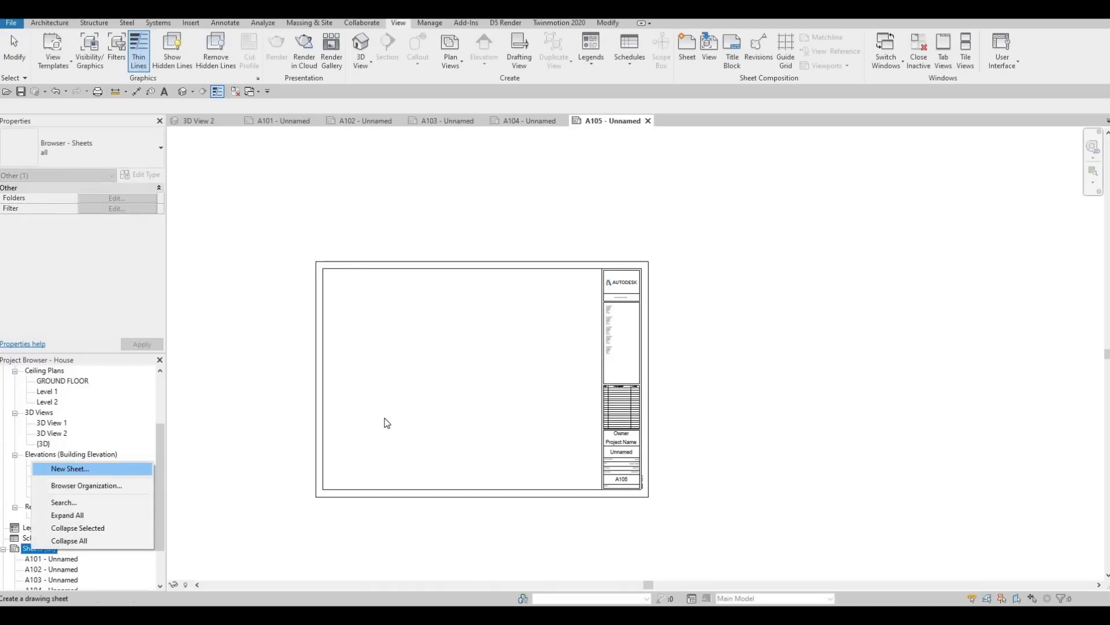
pyautogui.click(69, 468)
pyautogui.click(588, 438)
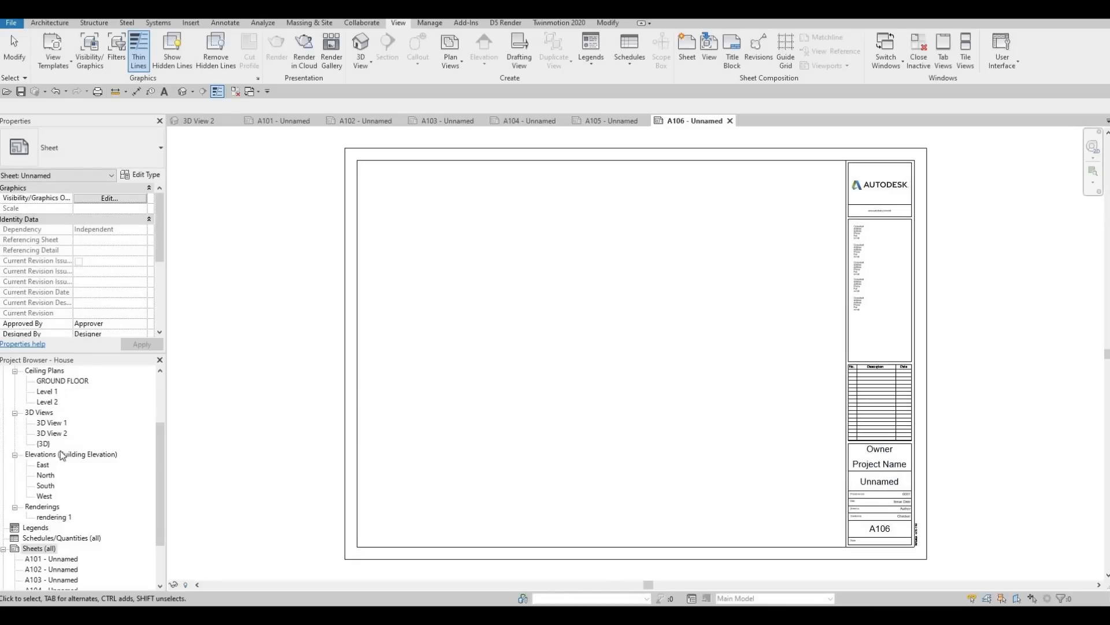
pyautogui.scroll(-3, 67, 447)
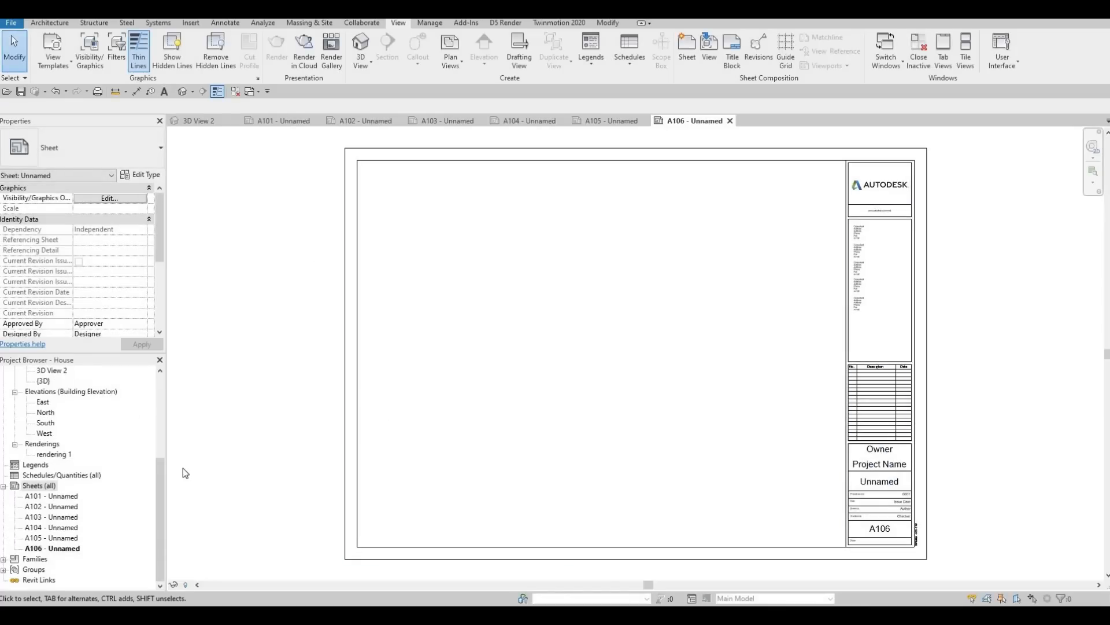
pyautogui.rightClick(32, 490)
pyautogui.press('Return')
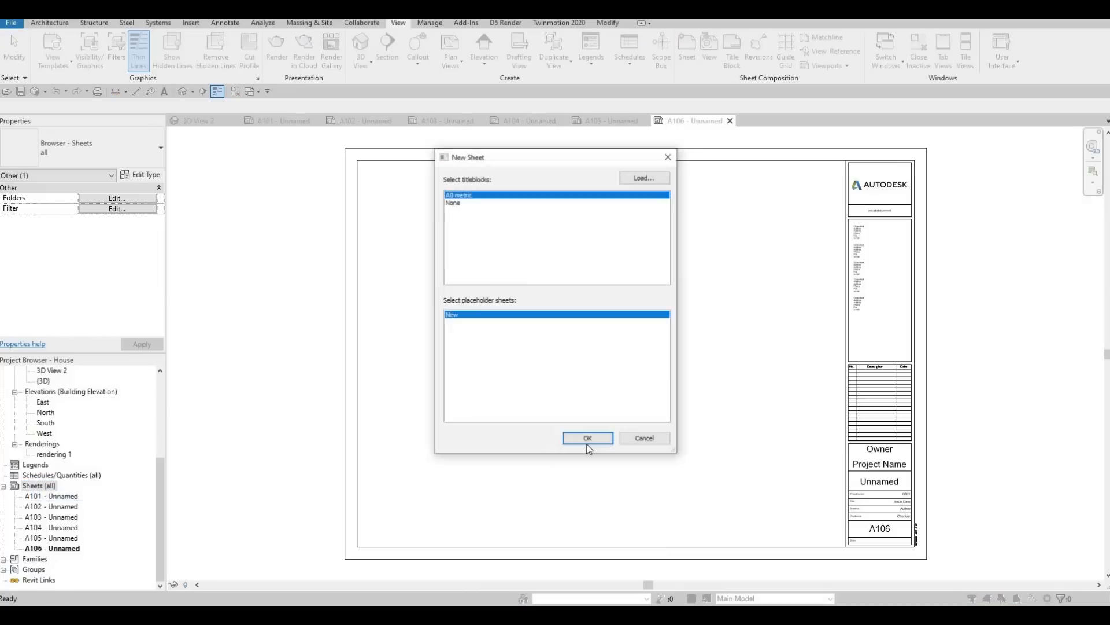
pyautogui.press('Return')
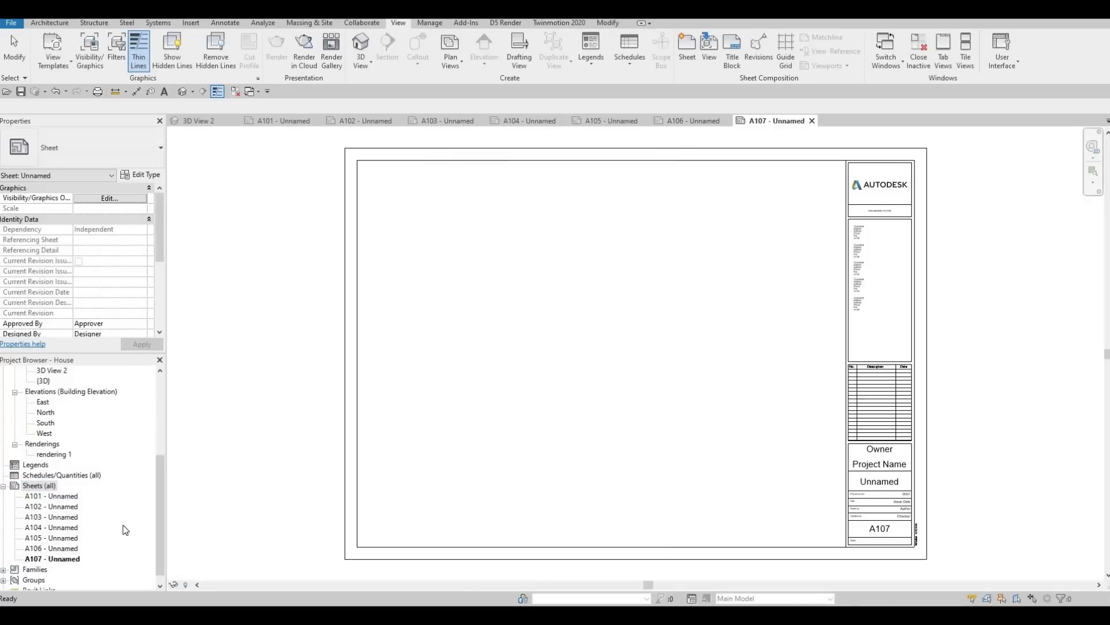
# Step: Rename sheet A101 as COVER SHEETS, keeping its number
pyautogui.click(65, 497)
pyautogui.click(53, 501)
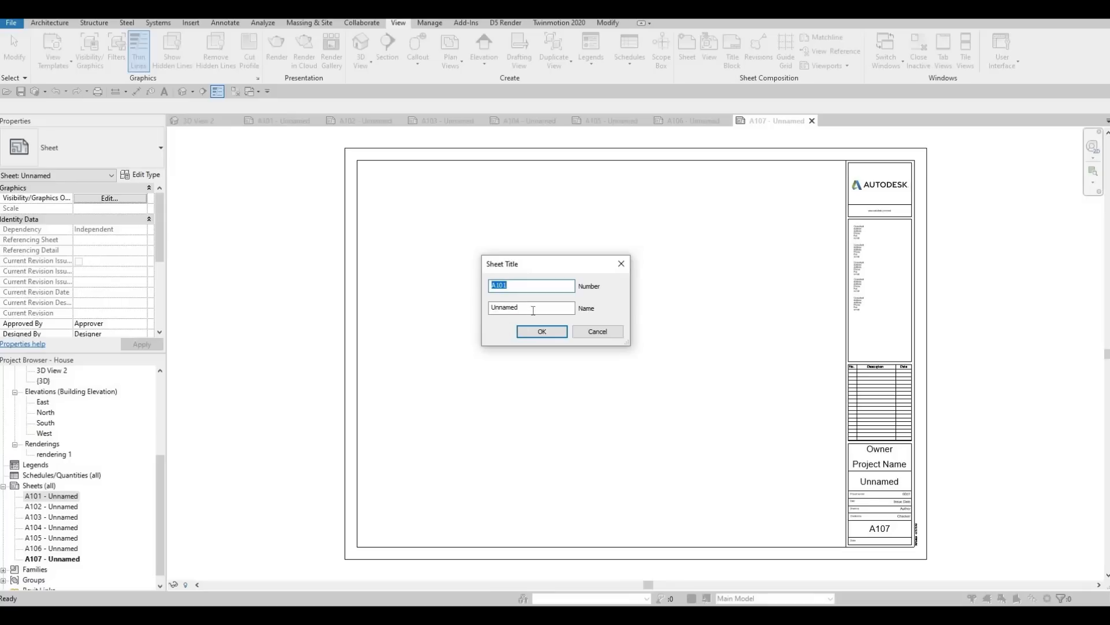
pyautogui.press('Tab')
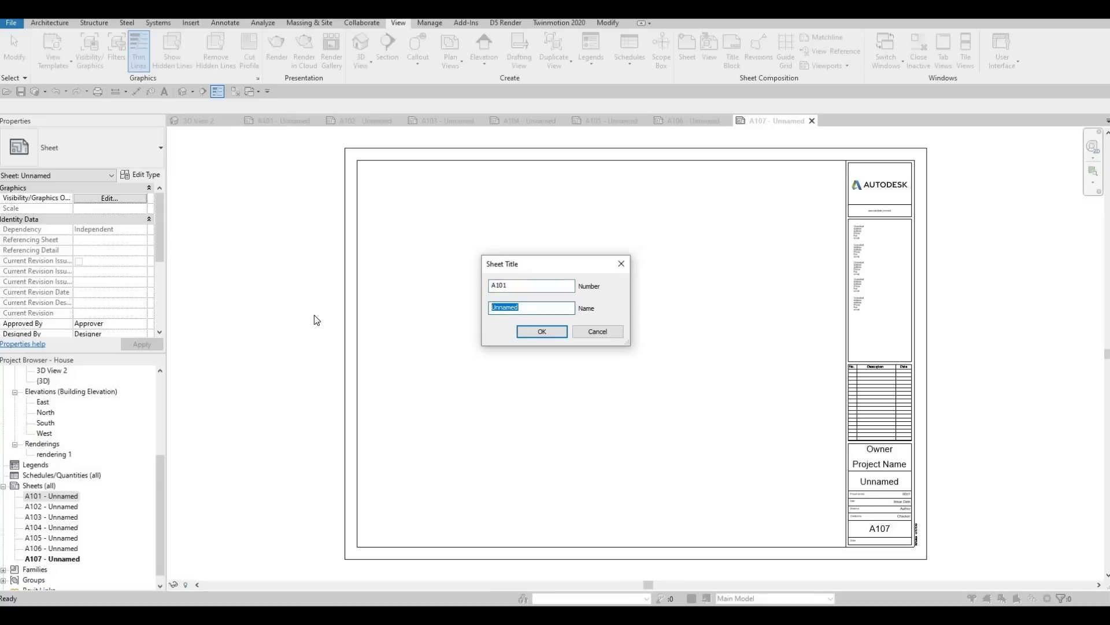
pyautogui.write('co')
pyautogui.press('BackSpace')
pyautogui.press('BackSpace')
pyautogui.press('capslock')
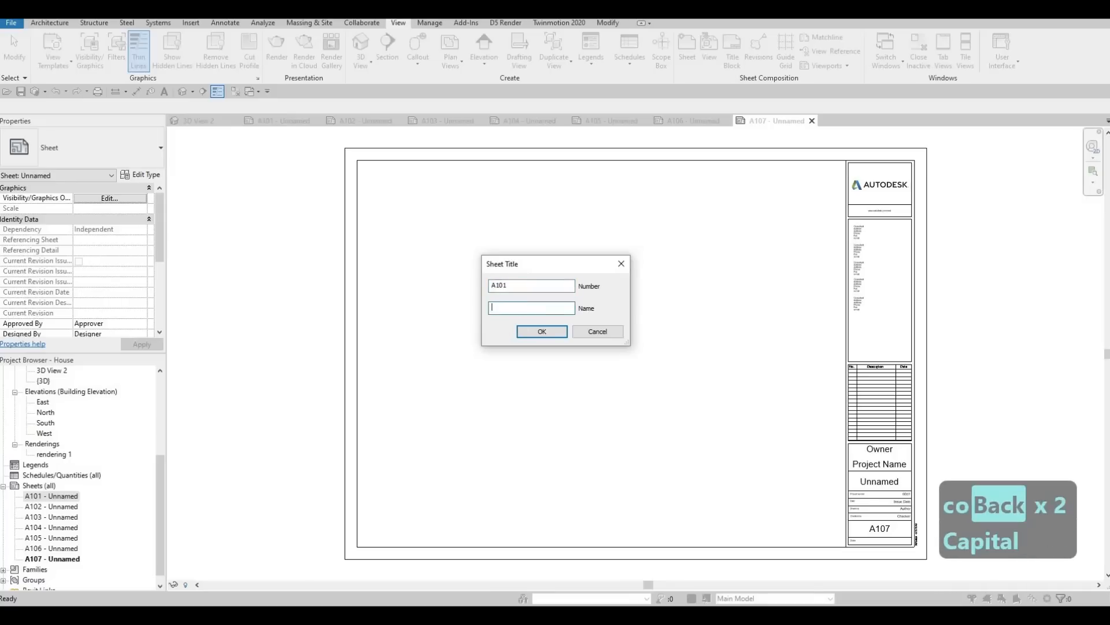
pyautogui.write('COVER ')
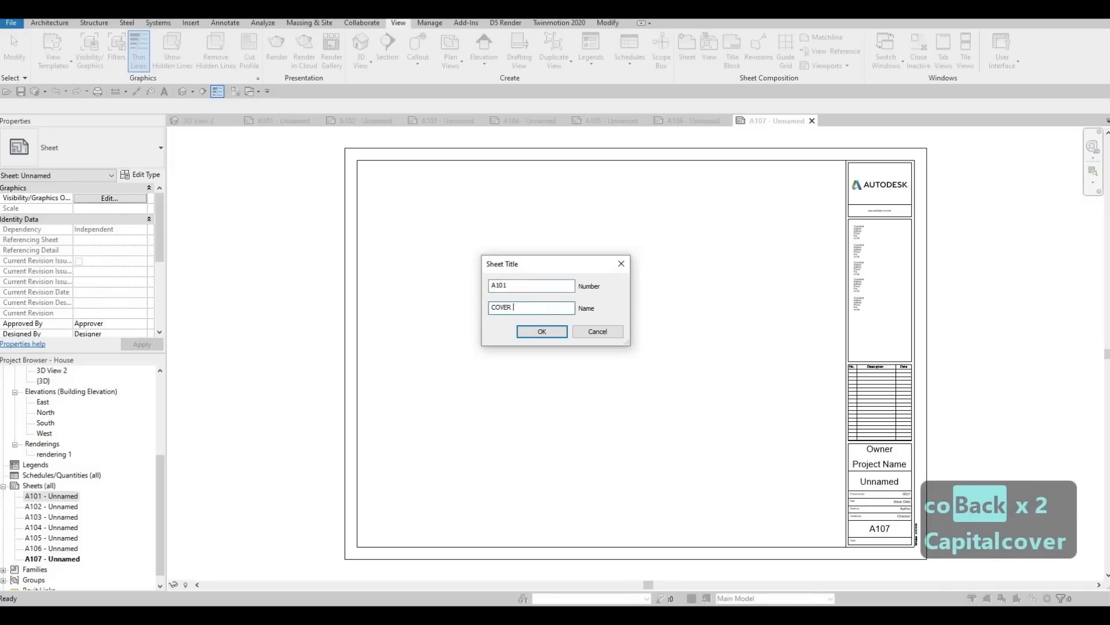
pyautogui.write('SHEETS')
pyautogui.click(542, 330)
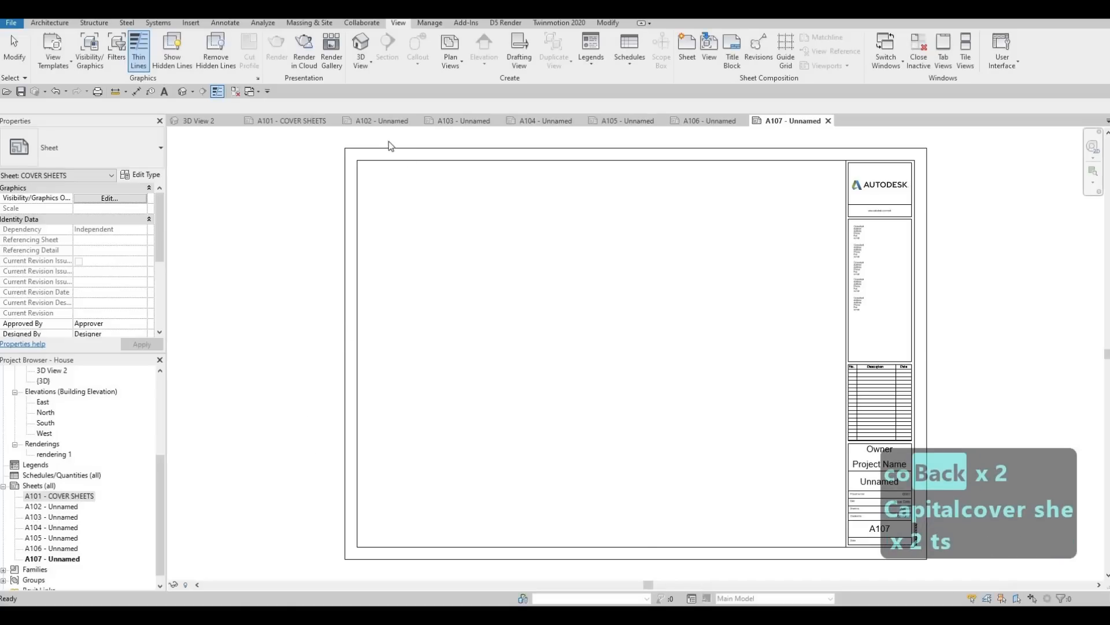
# Step: Try to name sheet A102 SITE PLAN in its title block
pyautogui.click(376, 122)
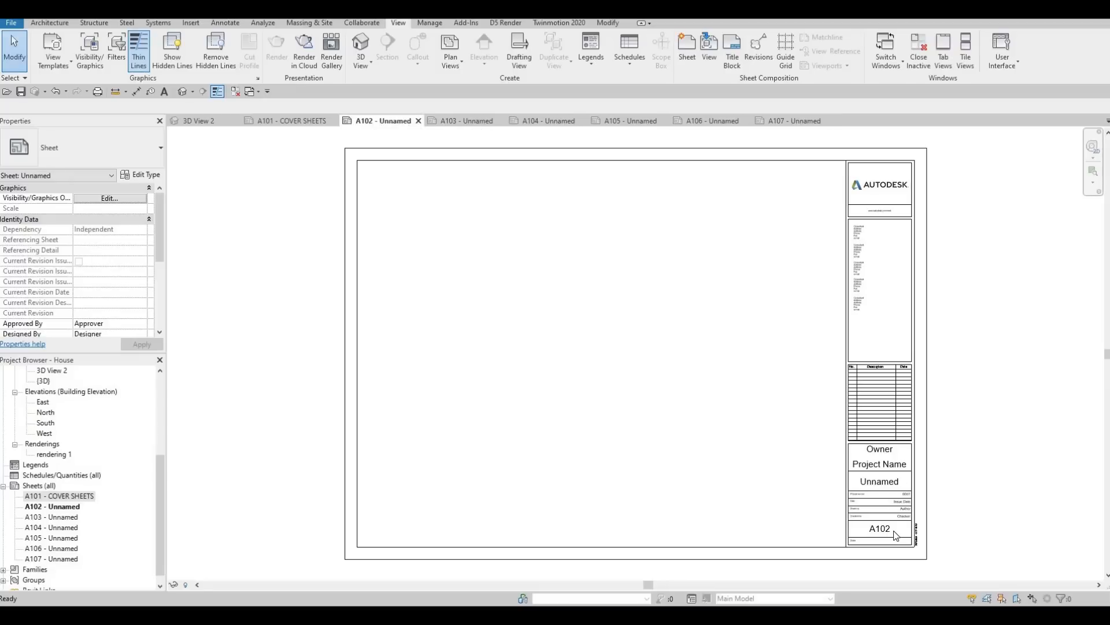
pyautogui.click(892, 535)
pyautogui.click(889, 530)
pyautogui.click(891, 484)
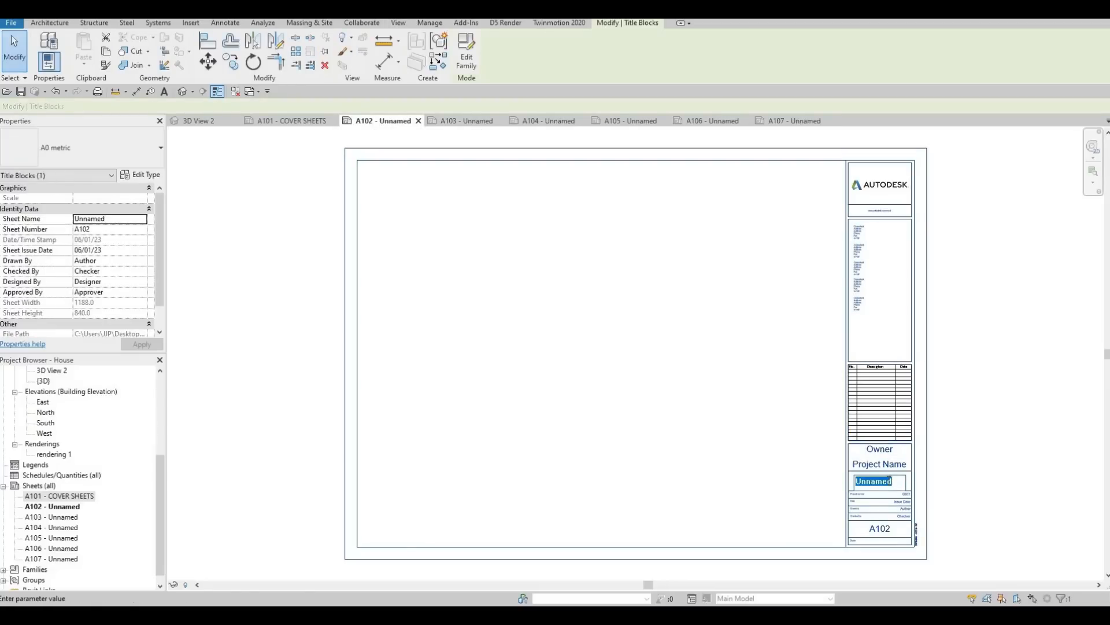
pyautogui.write('SI')
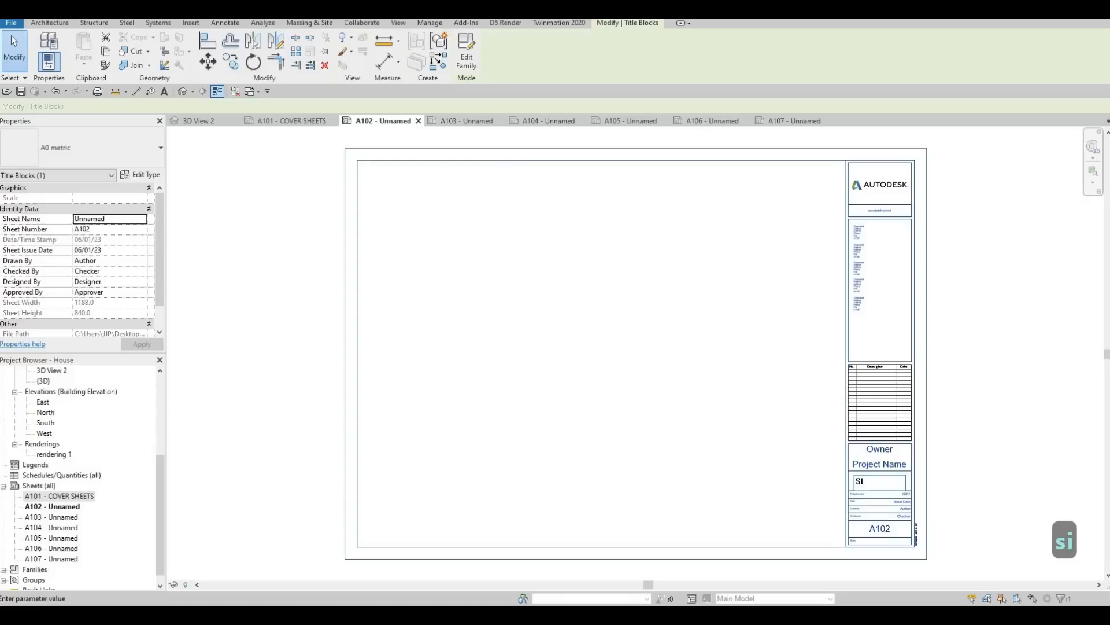
pyautogui.write('TE PLAN')
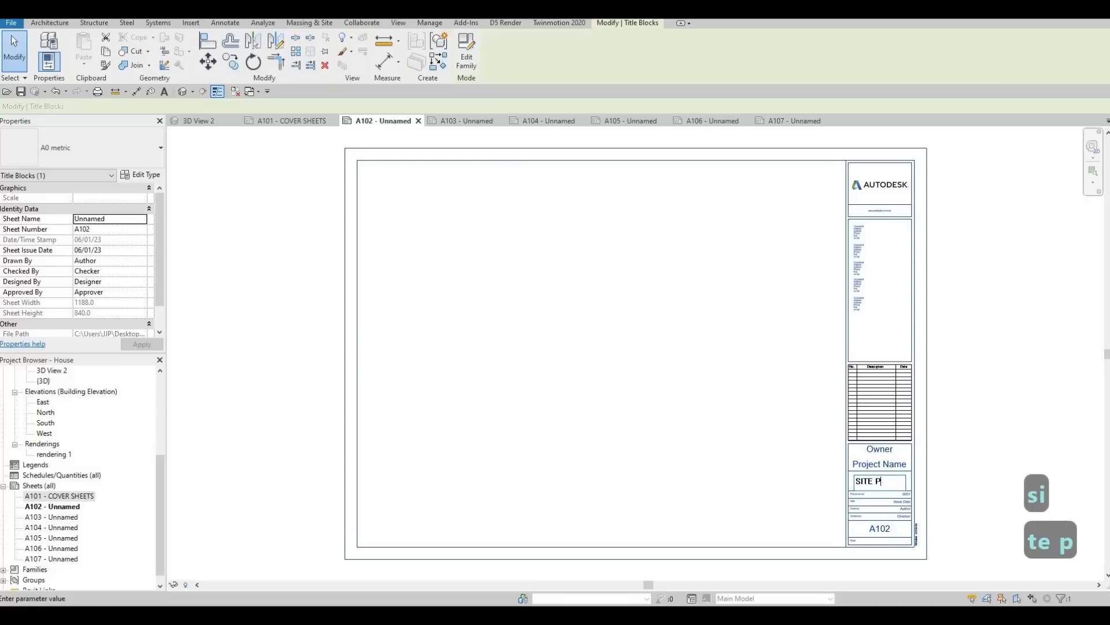
pyautogui.click(469, 118)
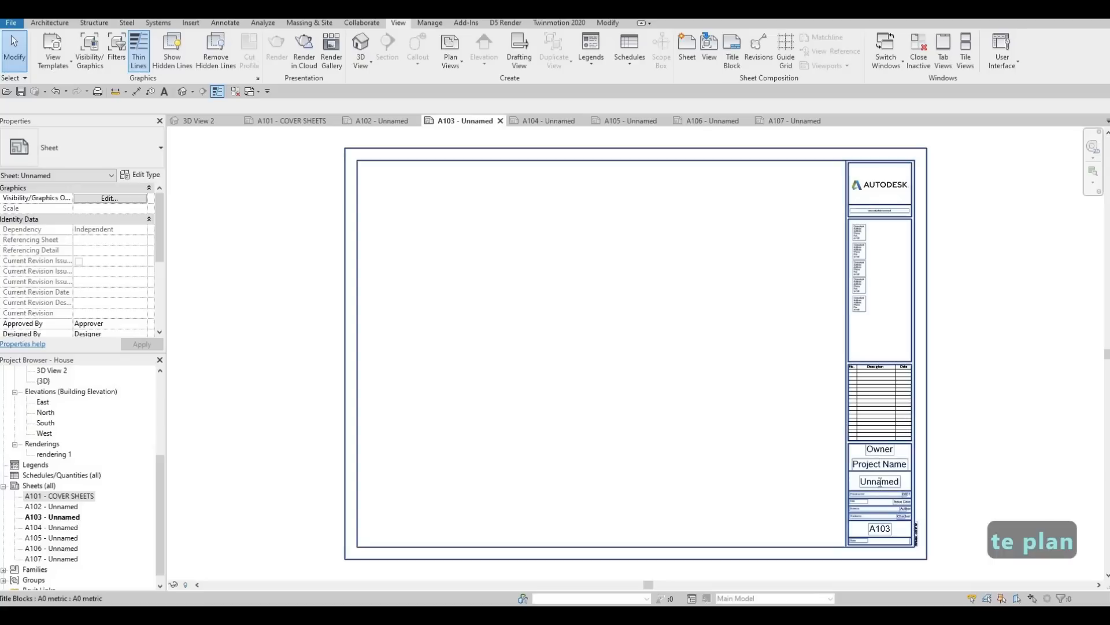
pyautogui.click(879, 482)
pyautogui.click(880, 481)
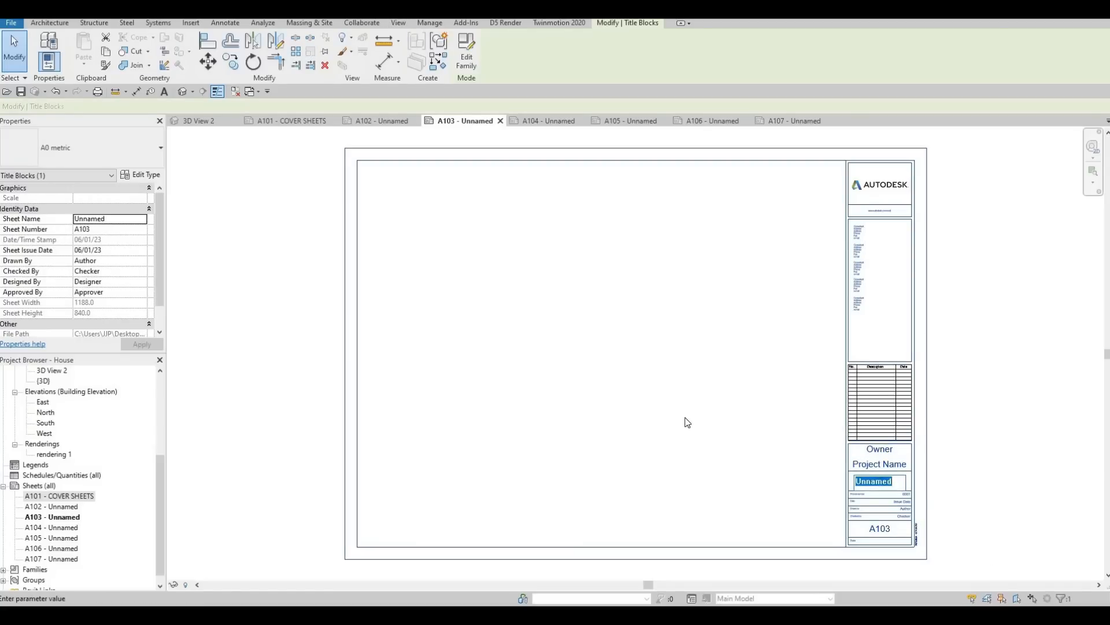
# Step: Change the sheet name in A102's title block to SITE PLAN and commit the entry
pyautogui.click(392, 118)
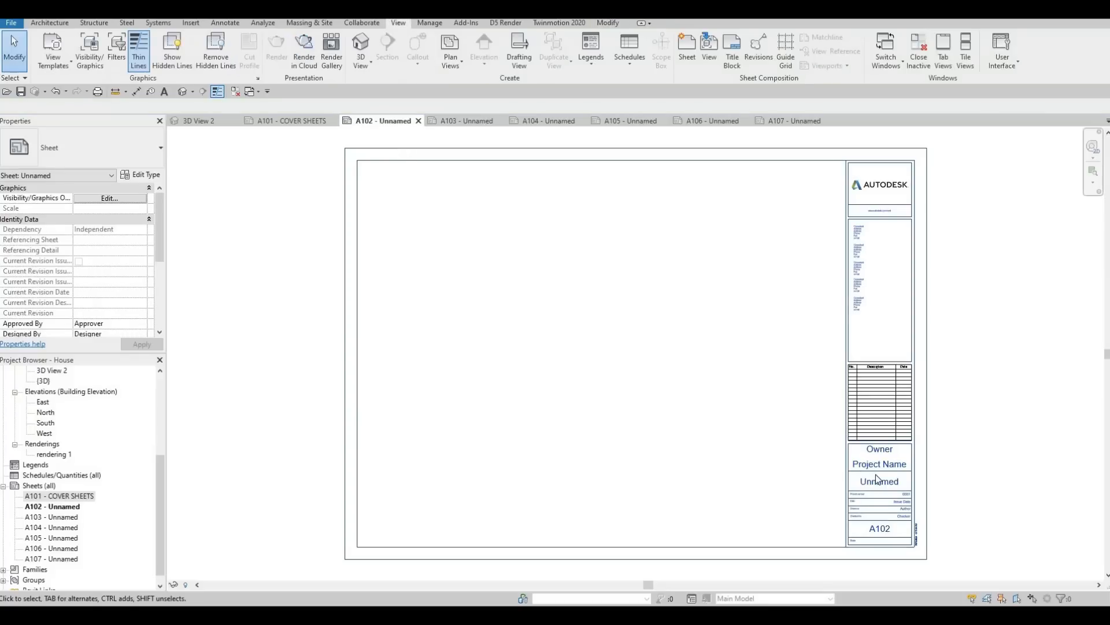
pyautogui.click(879, 479)
pyautogui.doubleClick(879, 480)
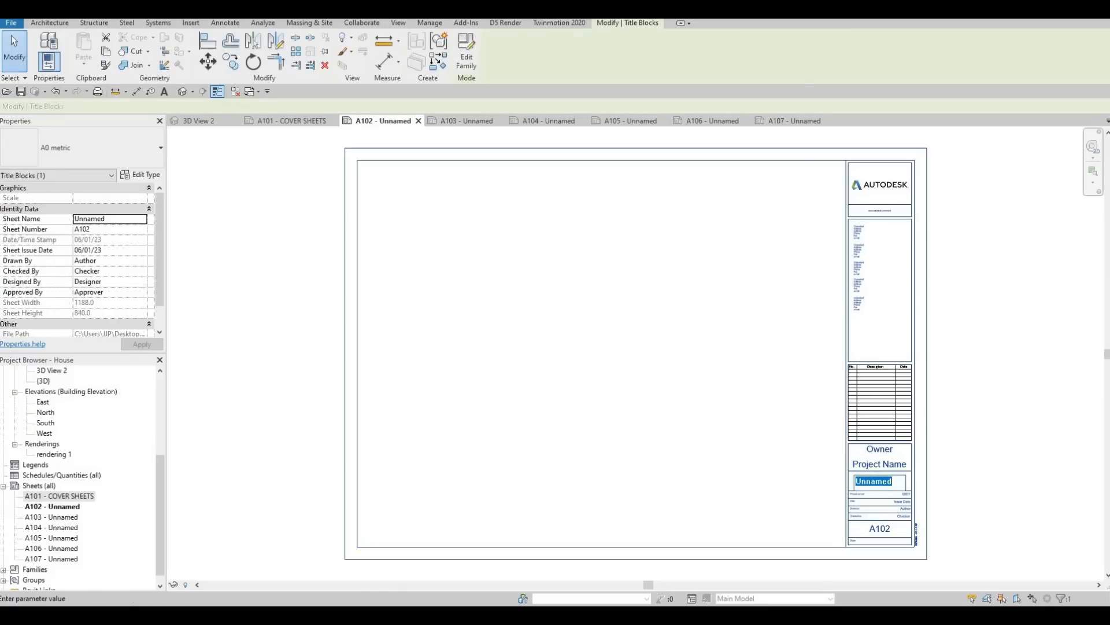
pyautogui.write('SITE PLAN')
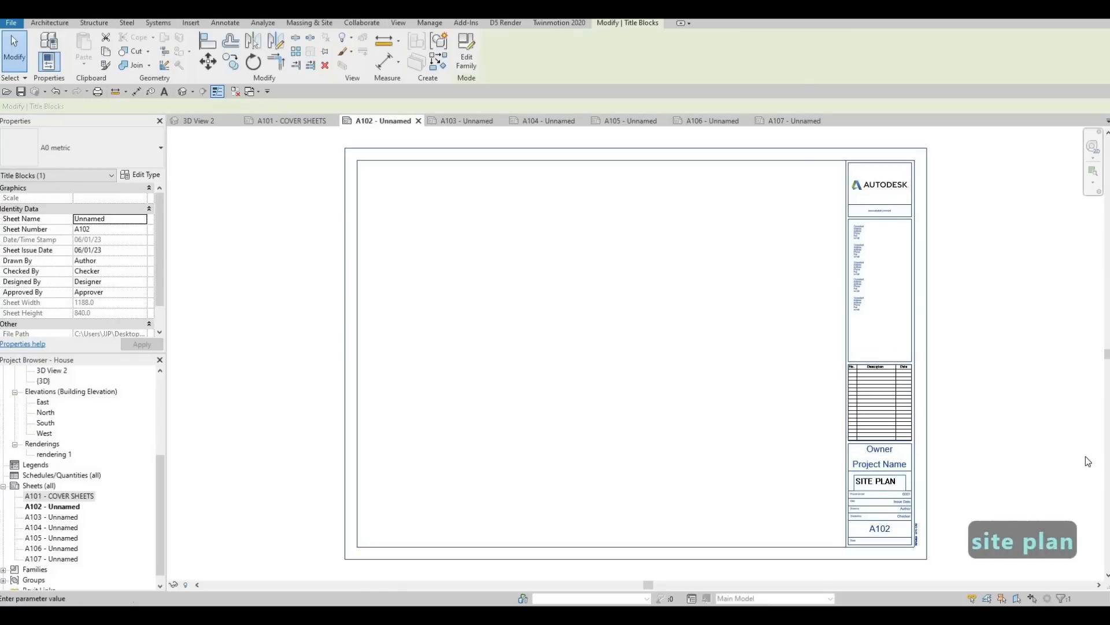
pyautogui.click(467, 185)
# Step: Change the sheet name in A103's title block to FIRST FLOOR
pyautogui.click(454, 120)
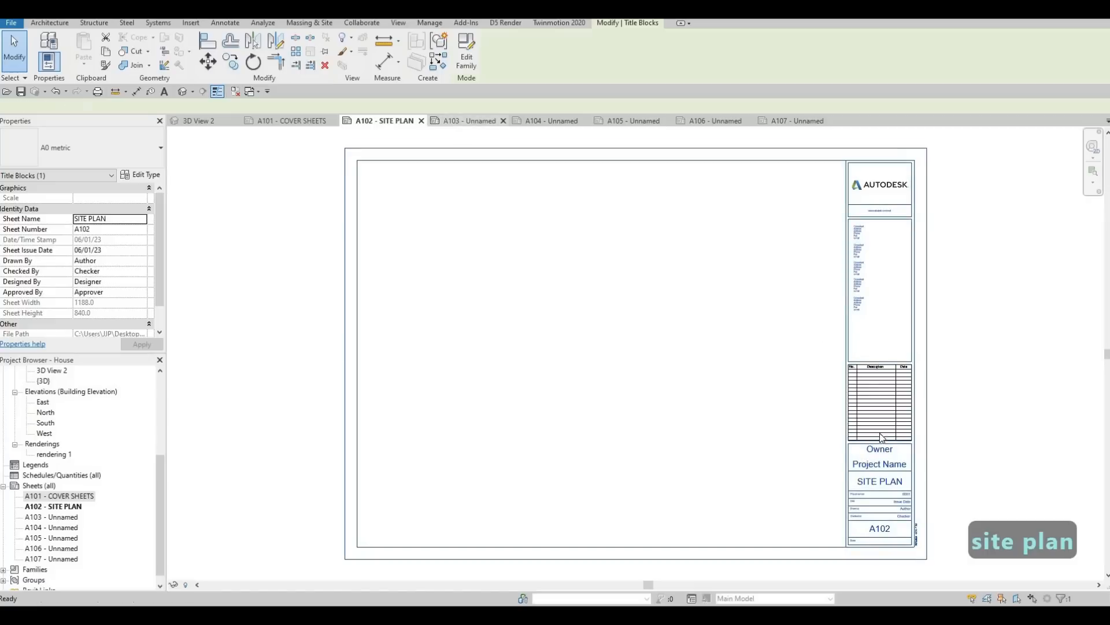
pyautogui.doubleClick(876, 483)
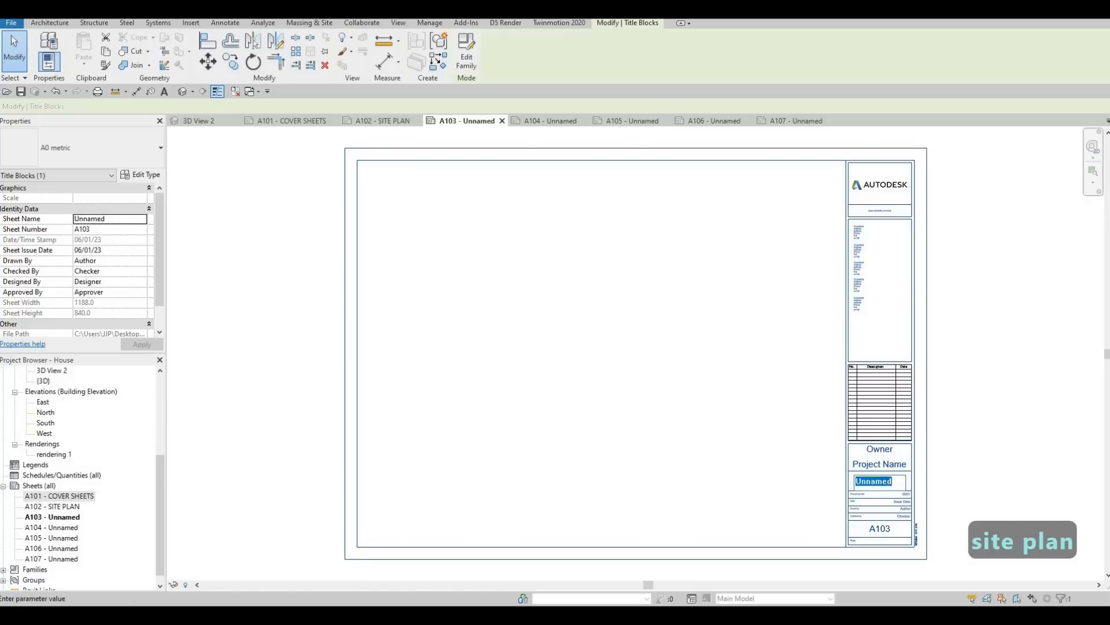
pyautogui.write('FIRST F')
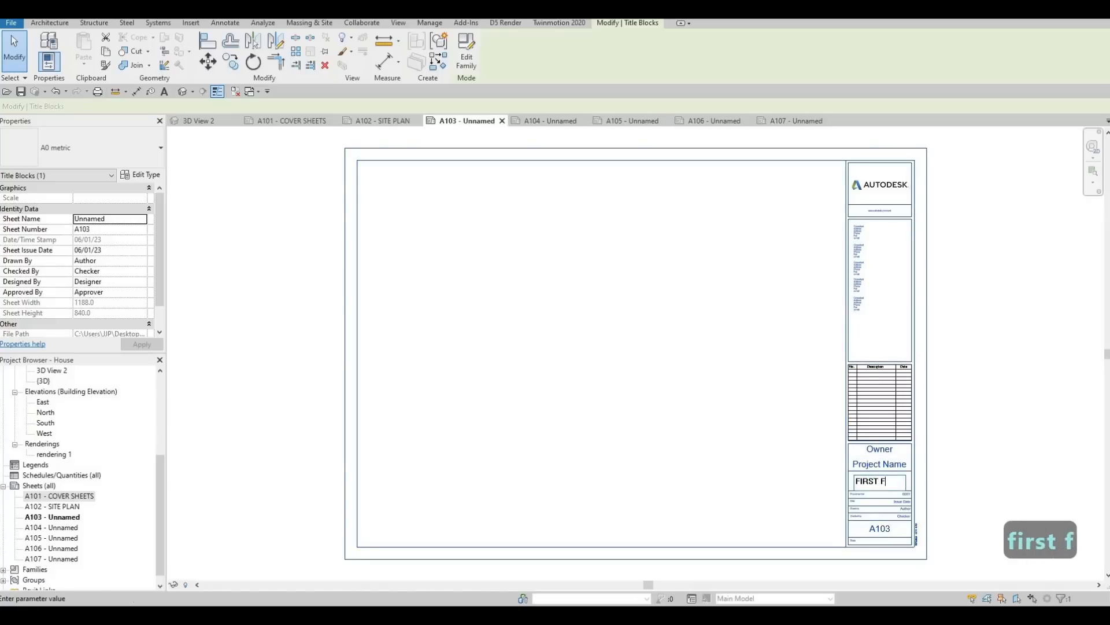
pyautogui.write('LOOR')
pyautogui.press('Return')
# Step: Set the owner in the A103 title block to ACD
pyautogui.doubleClick(880, 450)
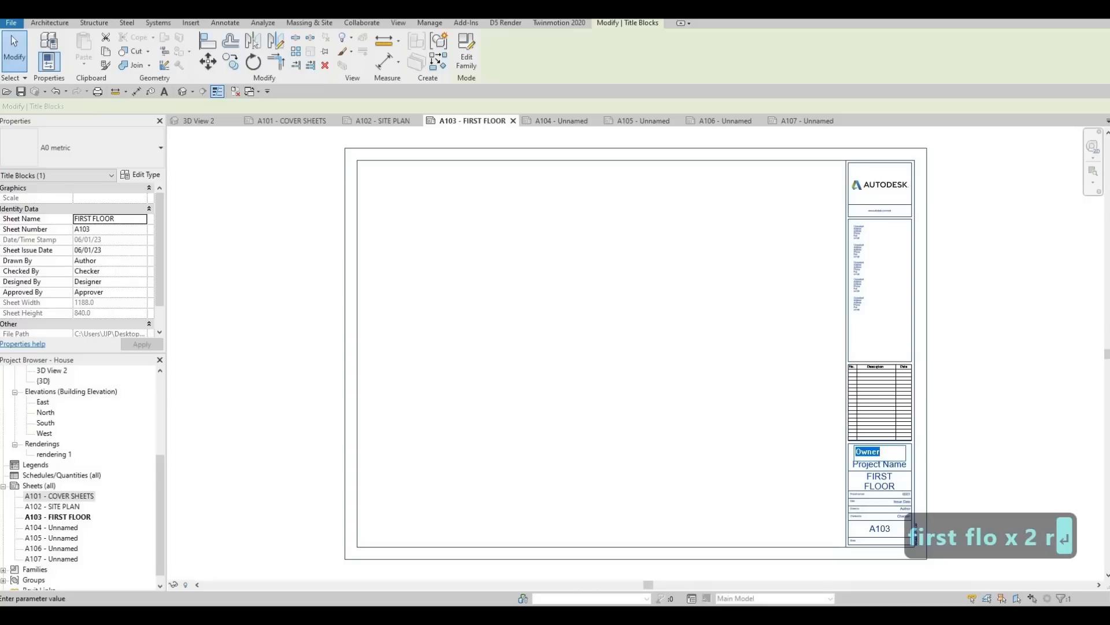
pyautogui.write('ACD')
pyautogui.click(855, 469)
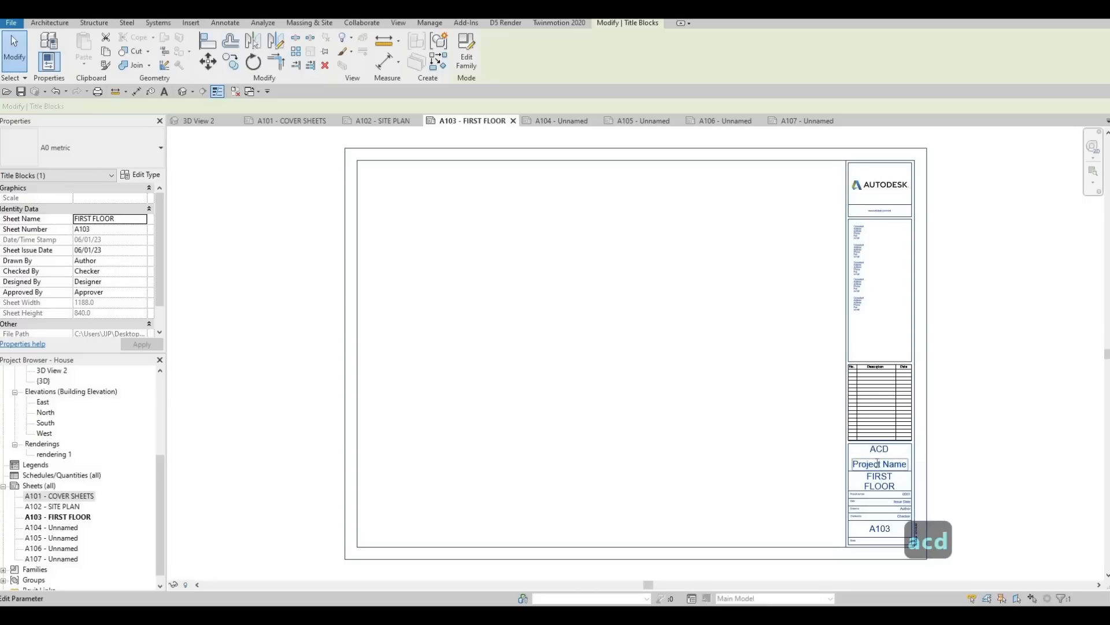
# Step: Set the project name in the A103 title block to HOUSE, all in capitals
pyautogui.click(872, 464)
pyautogui.click(878, 461)
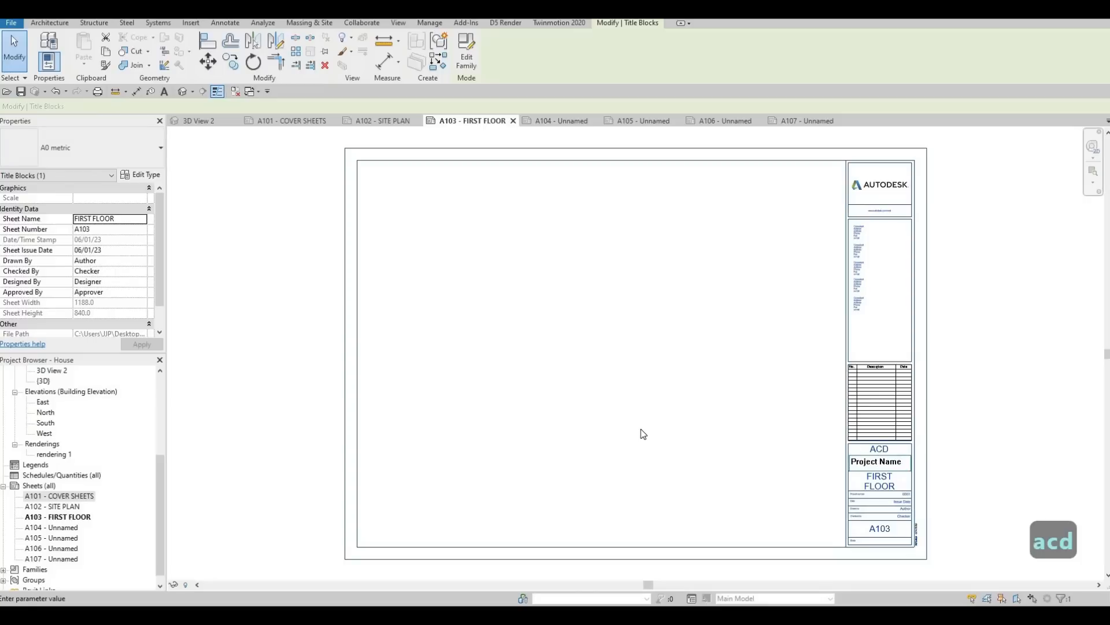
pyautogui.hotkey('ctrl', 'a')
pyautogui.write('house')
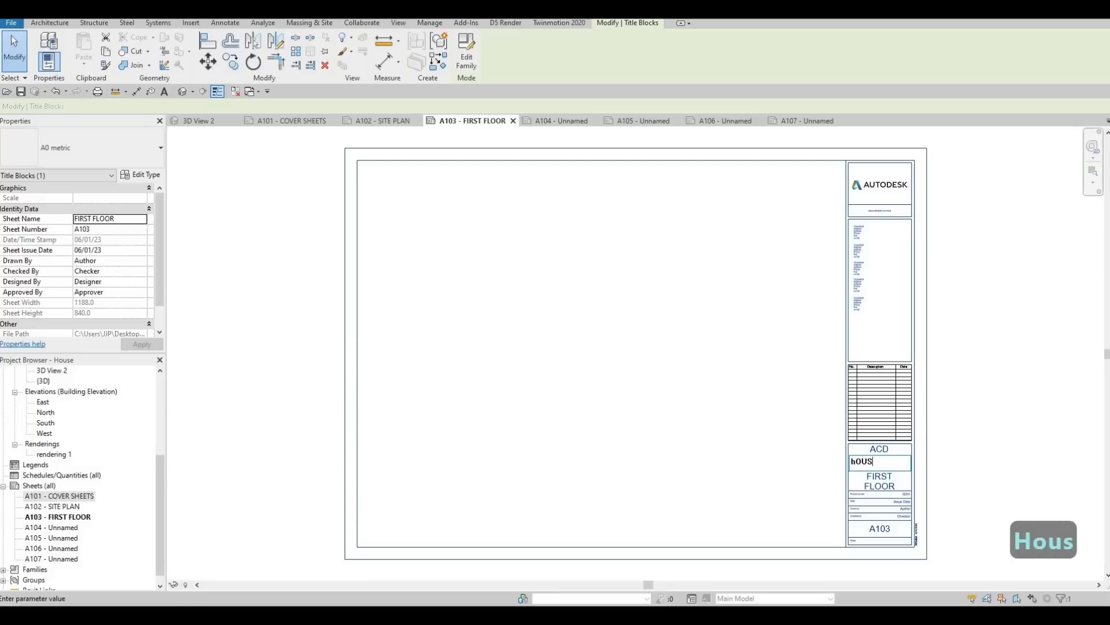
pyautogui.press('BackSpace')
pyautogui.press('BackSpace')
pyautogui.press('BackSpace')
pyautogui.press('BackSpace')
pyautogui.press('BackSpace')
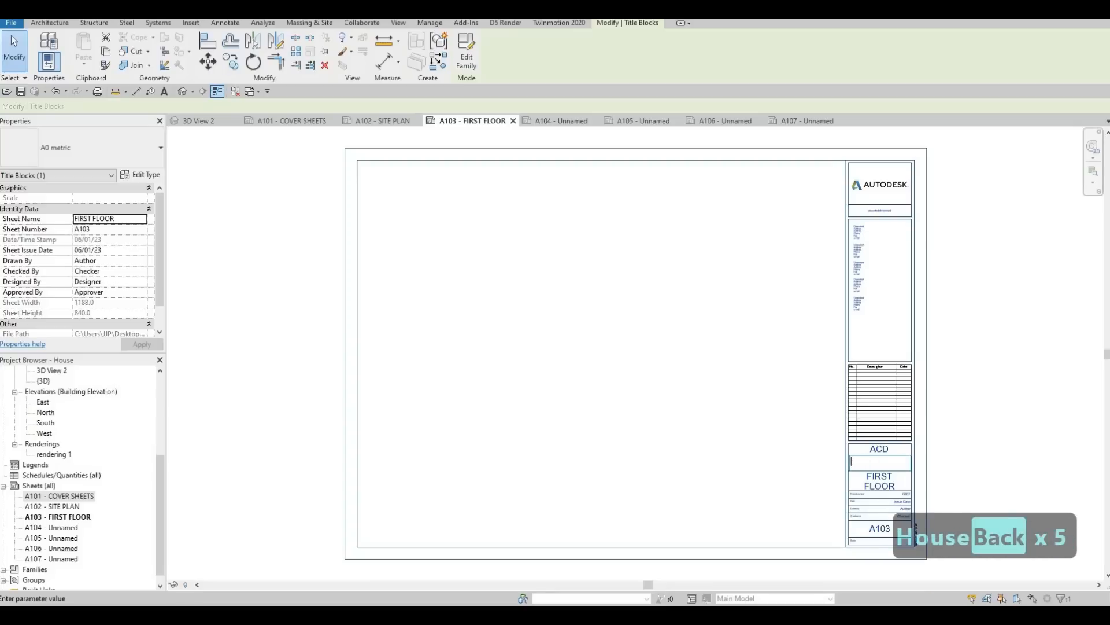
pyautogui.write('house')
pyautogui.click(739, 466)
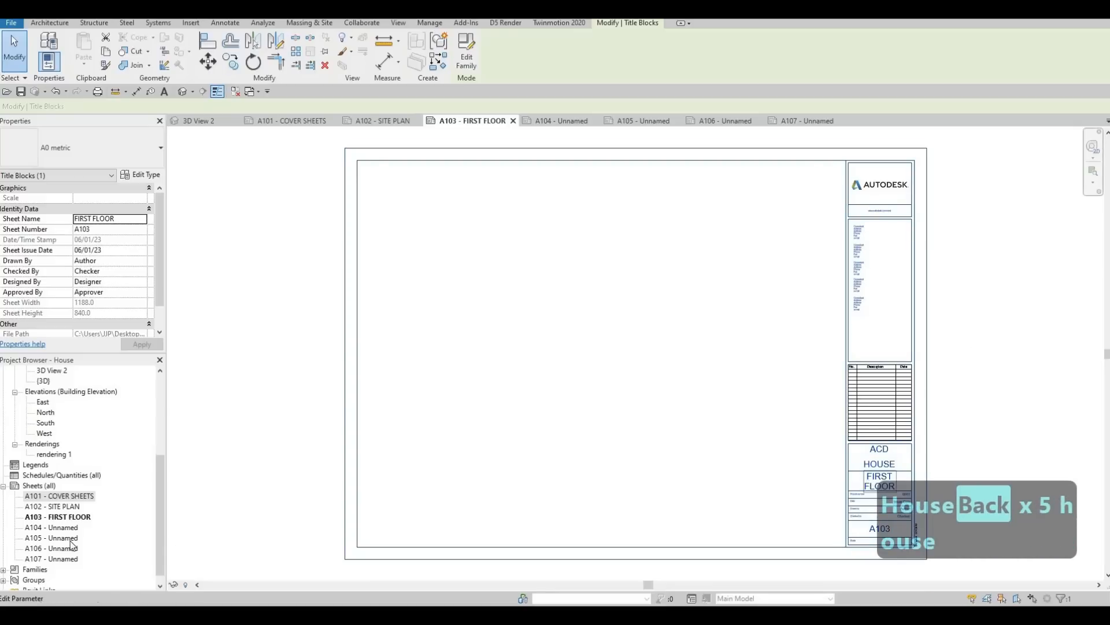
# Step: Change the sheet name in A104's title block to SECOND FLOOR
pyautogui.click(560, 121)
pyautogui.doubleClick(885, 482)
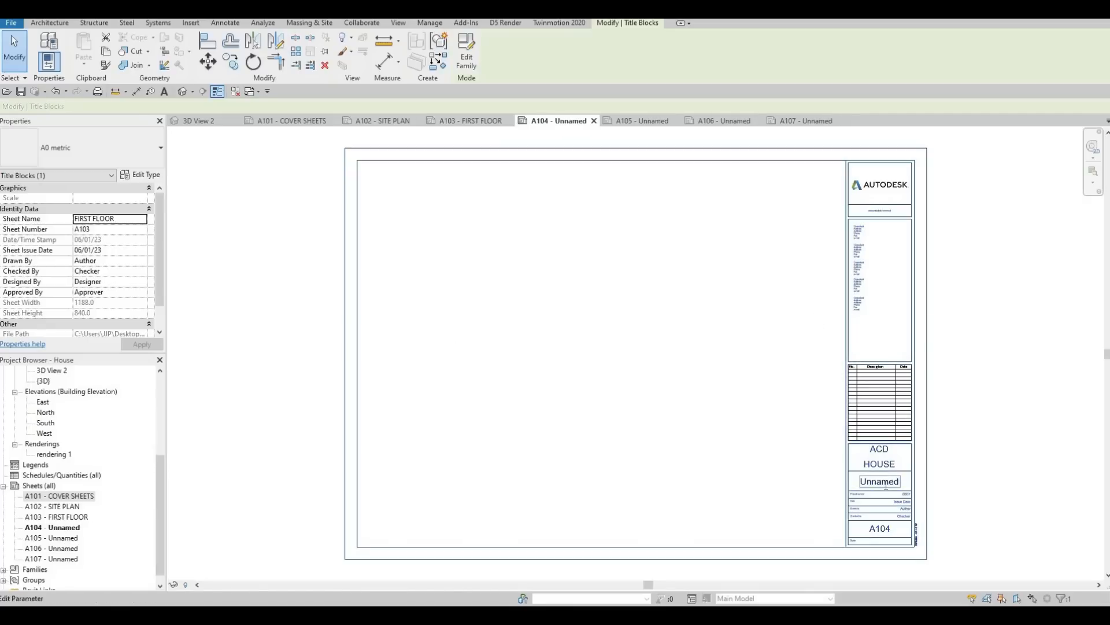
pyautogui.write('SECO')
pyautogui.write('ND FLOOR')
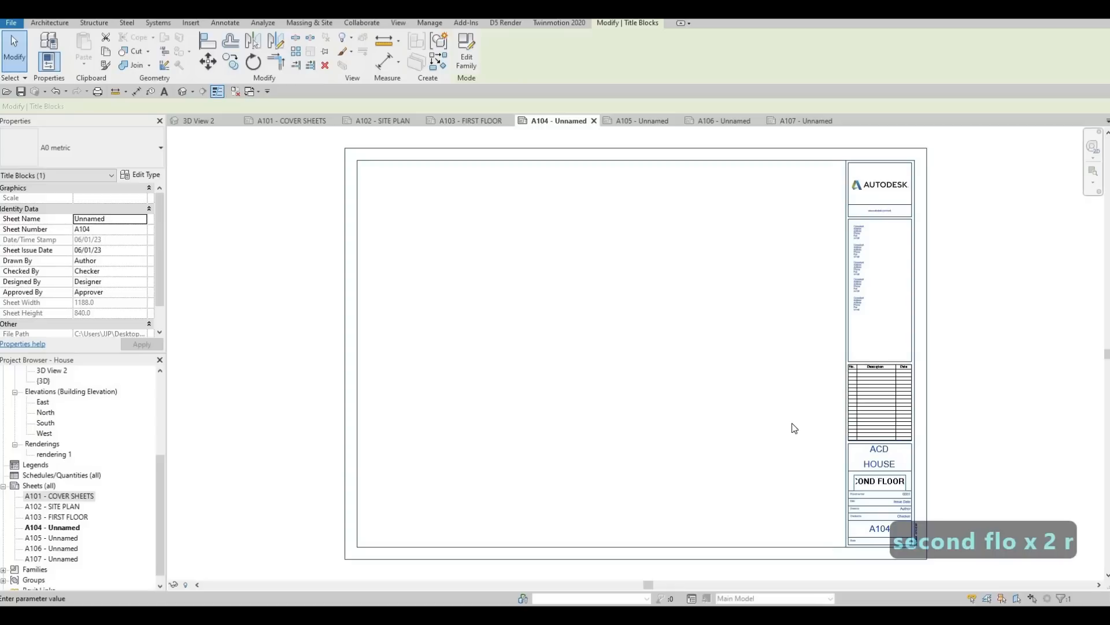
pyautogui.click(684, 382)
# Step: Change the sheet name in A105's title block to SECTIONS
pyautogui.click(658, 122)
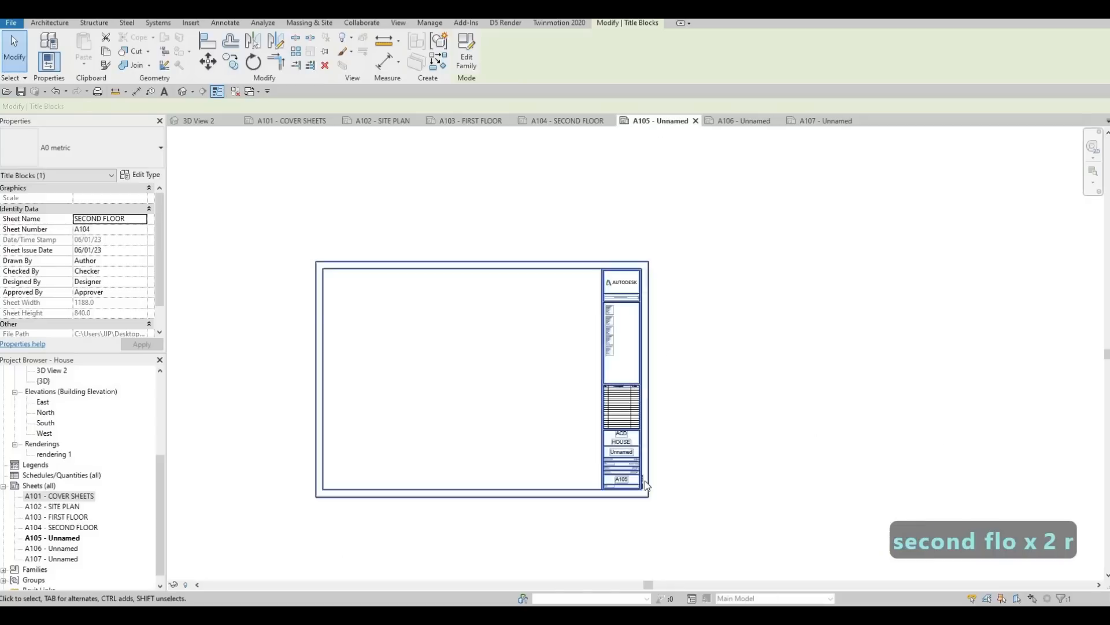
pyautogui.scroll(4, 626, 454)
pyautogui.click(628, 453)
pyautogui.write('SECTIONS')
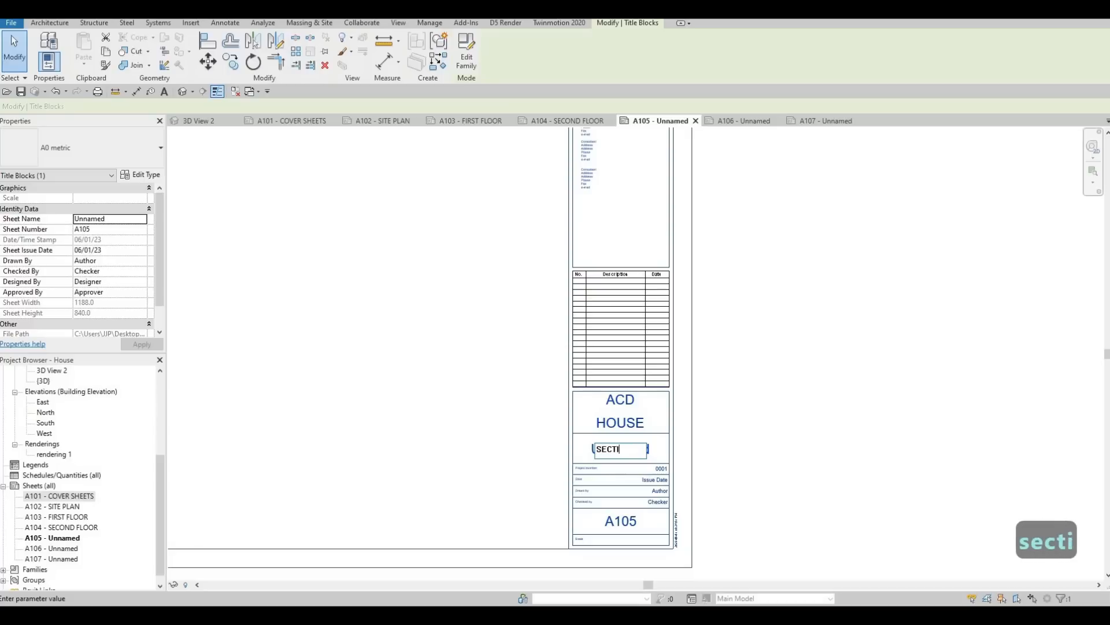
pyautogui.click(756, 146)
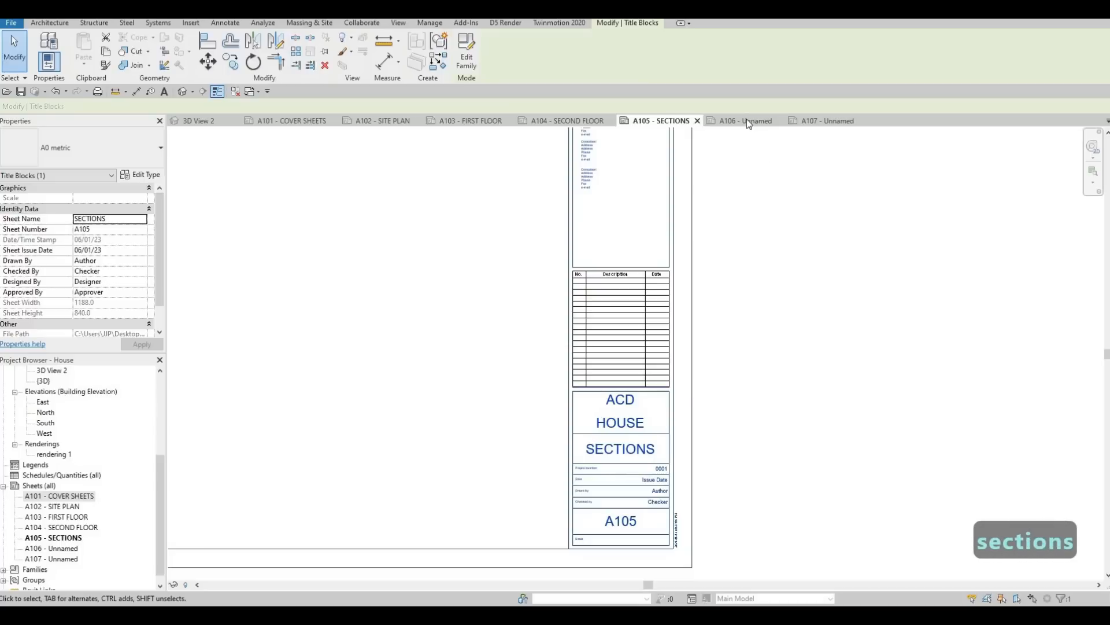
# Step: Change the sheet name in A106's title block to ELEVATIONS
pyautogui.click(746, 121)
pyautogui.click(877, 484)
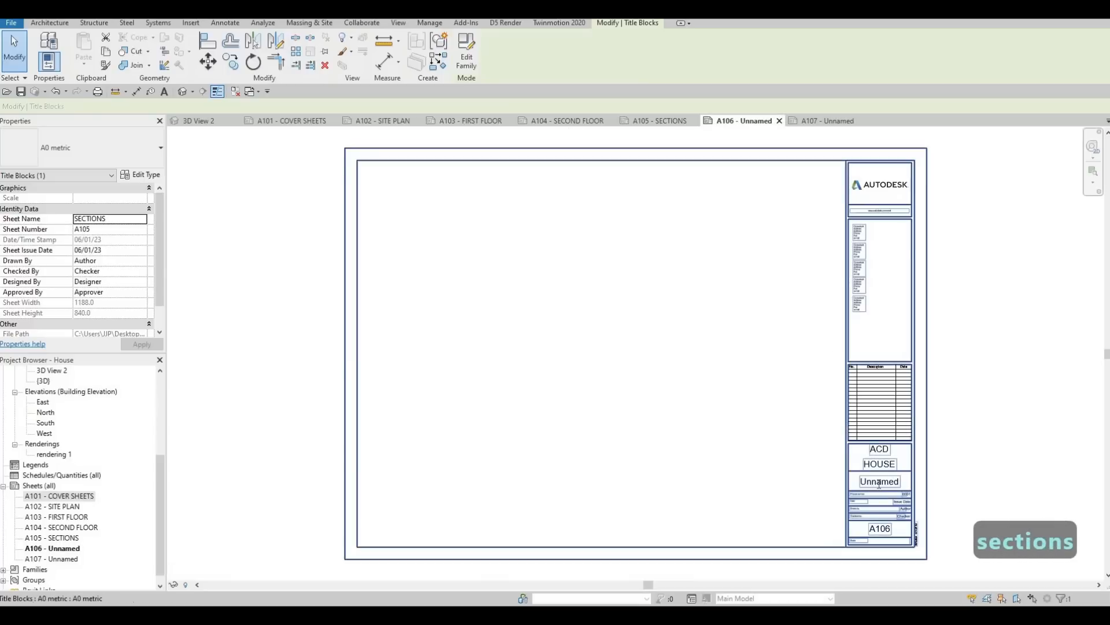
pyautogui.click(877, 482)
pyautogui.write('ELEVATIONS')
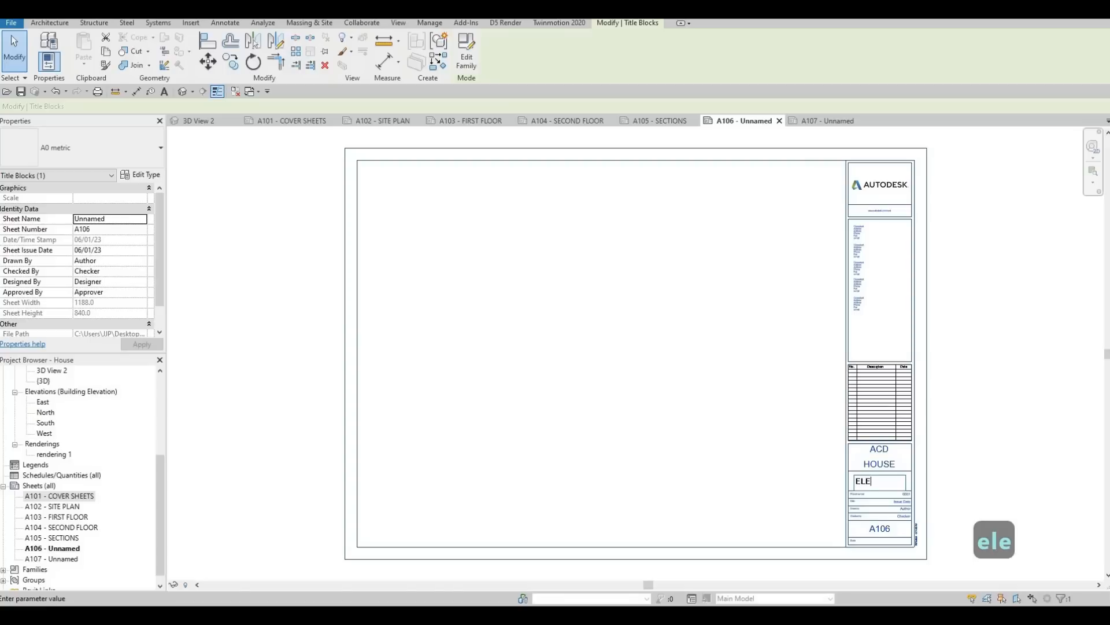
pyautogui.press('Return')
# Step: Change the sheet name in A107's title block to ELEVATIONS and return to the A101 cover sheet
pyautogui.click(845, 121)
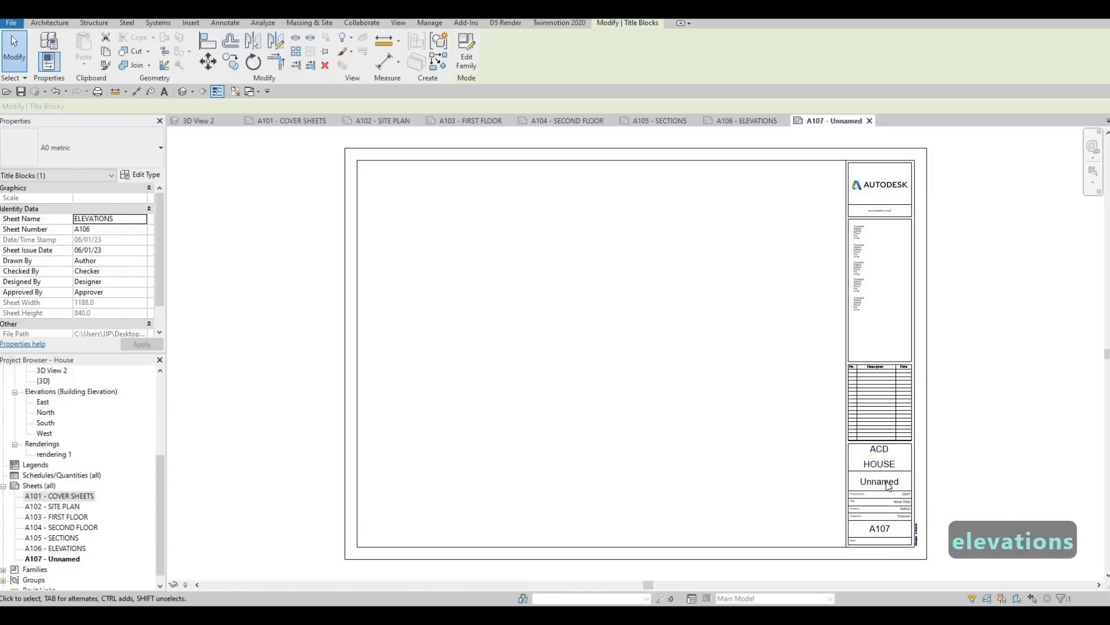
pyautogui.doubleClick(888, 484)
pyautogui.write('ELEVATIONS')
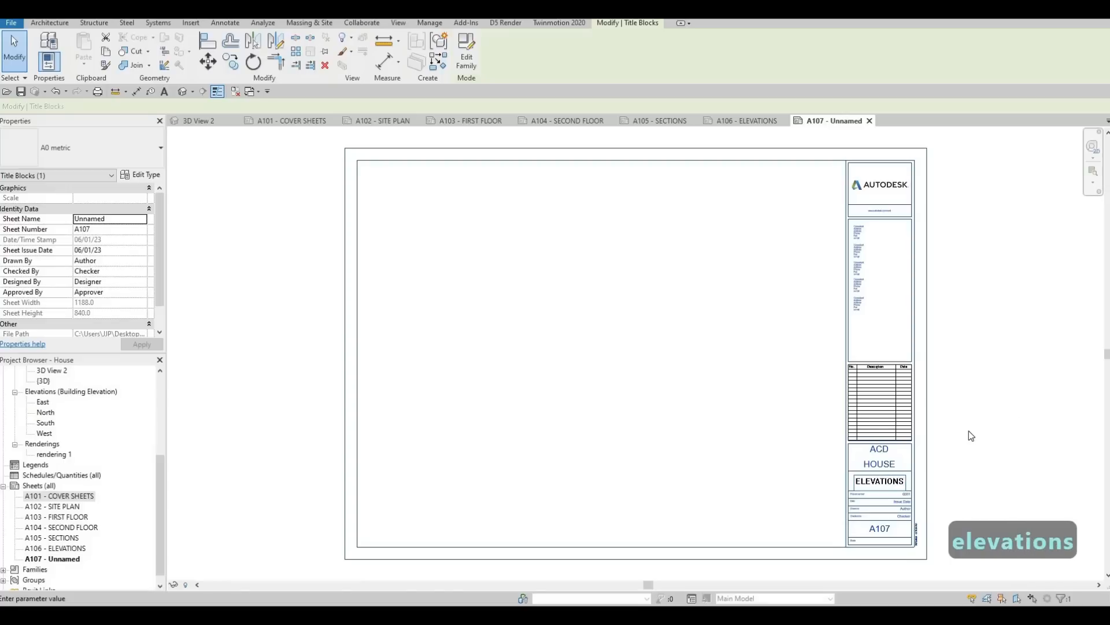
pyautogui.press('Return')
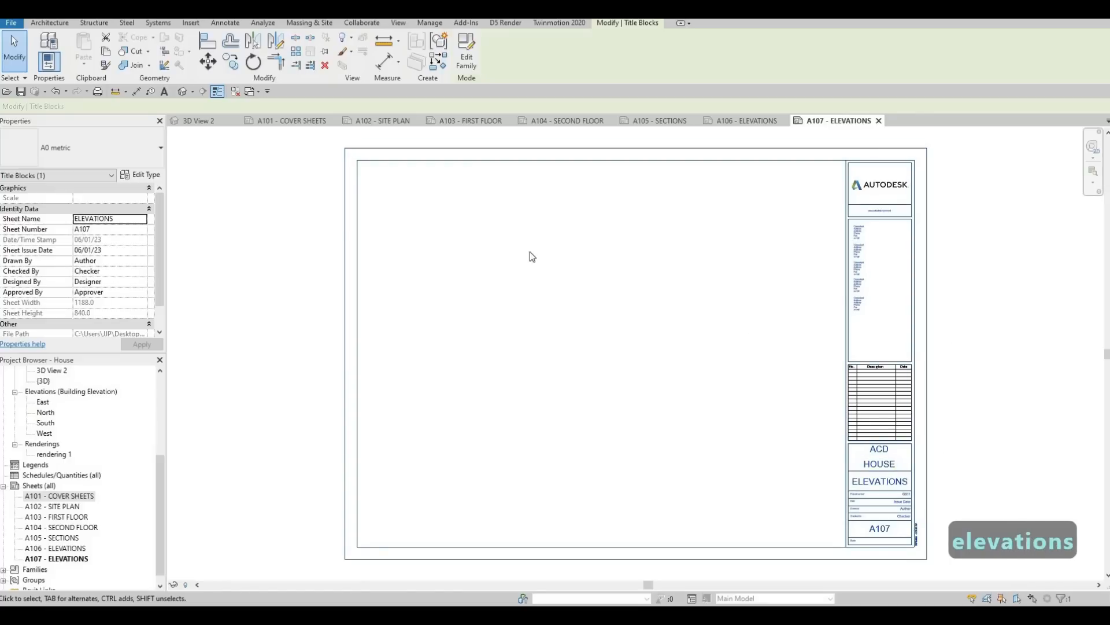
pyautogui.click(299, 122)
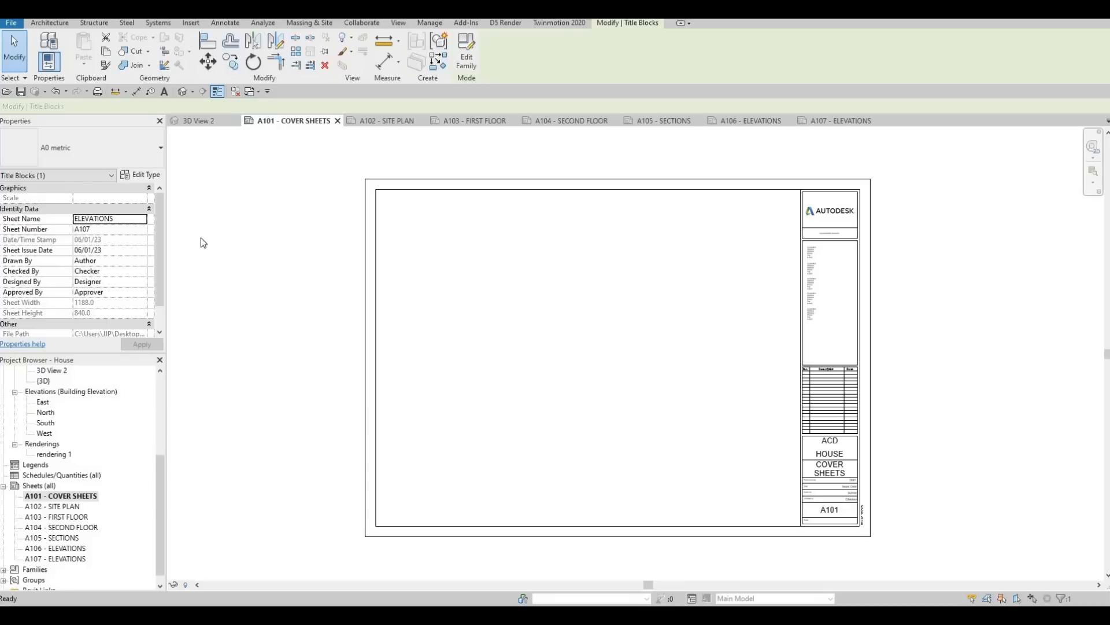
# Step: Place the rendering 1 view on the A101 cover sheet and set its viewport type to No Title
pyautogui.scroll(2, 60, 488)
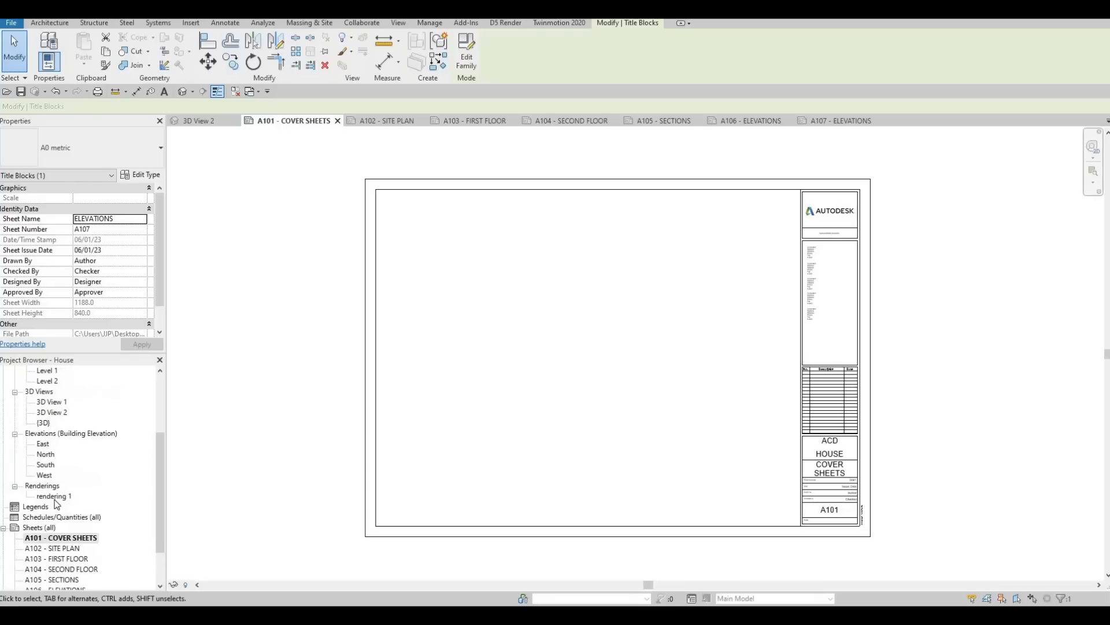
pyautogui.click(54, 497)
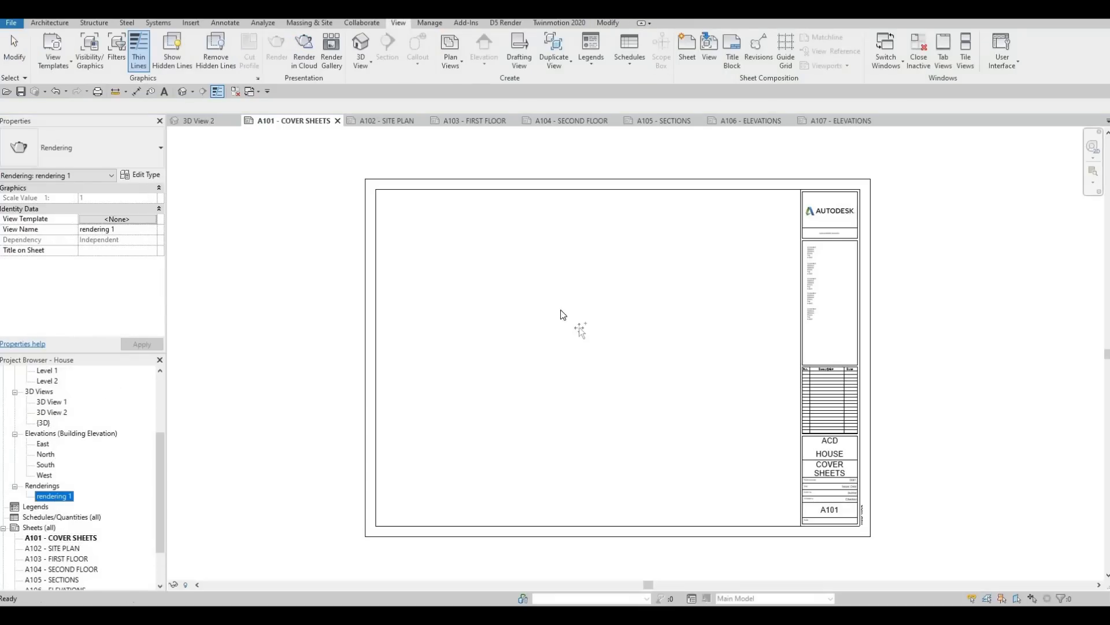
pyautogui.click(488, 266)
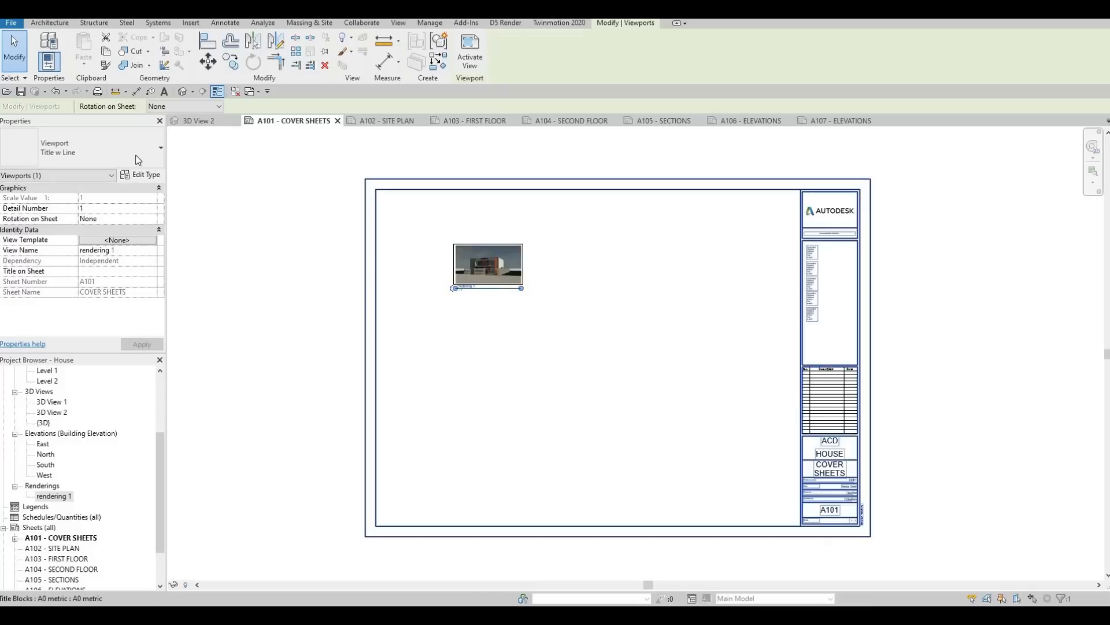
pyautogui.click(142, 157)
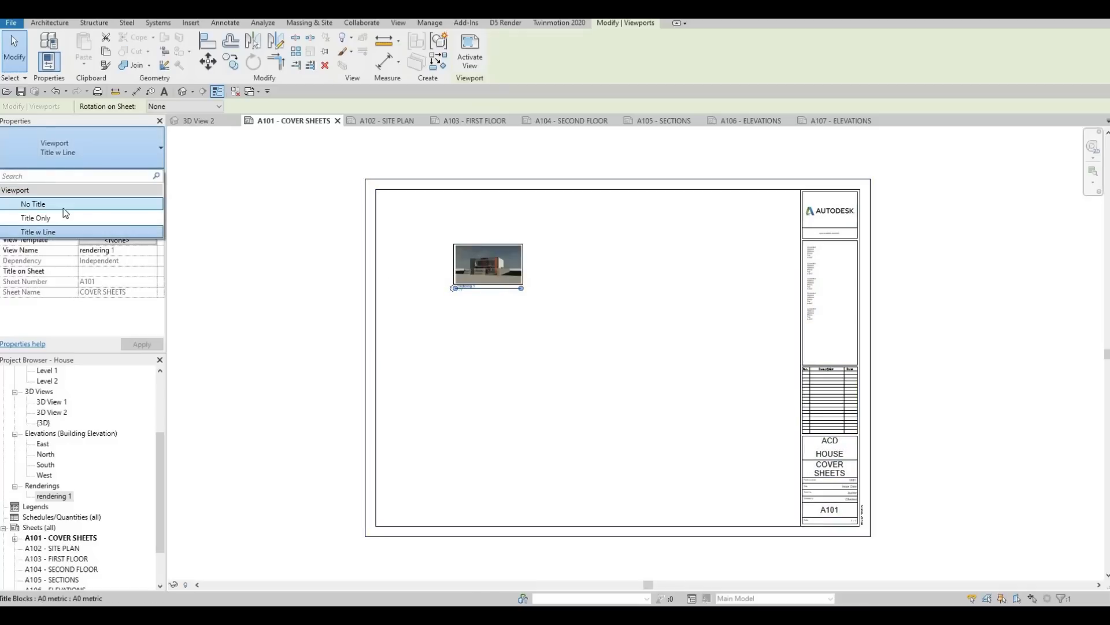
pyautogui.click(62, 206)
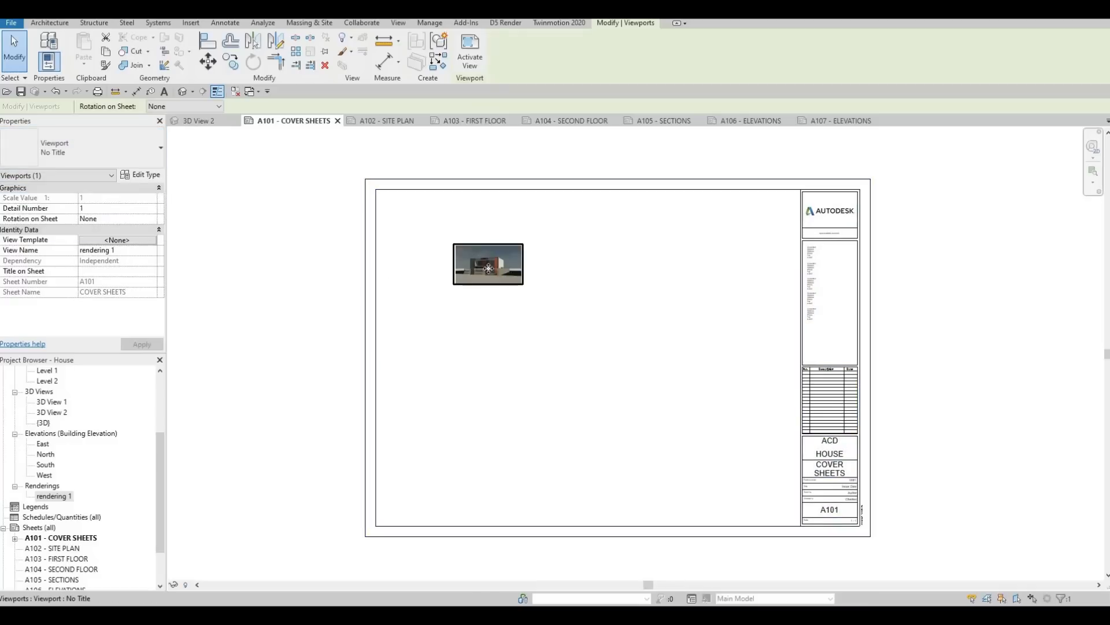
# Step: Activate the rendering's viewport, enlarge the image proportionally to about 680 wide and move it toward the sheet's upper-left corner
pyautogui.press('Escape')
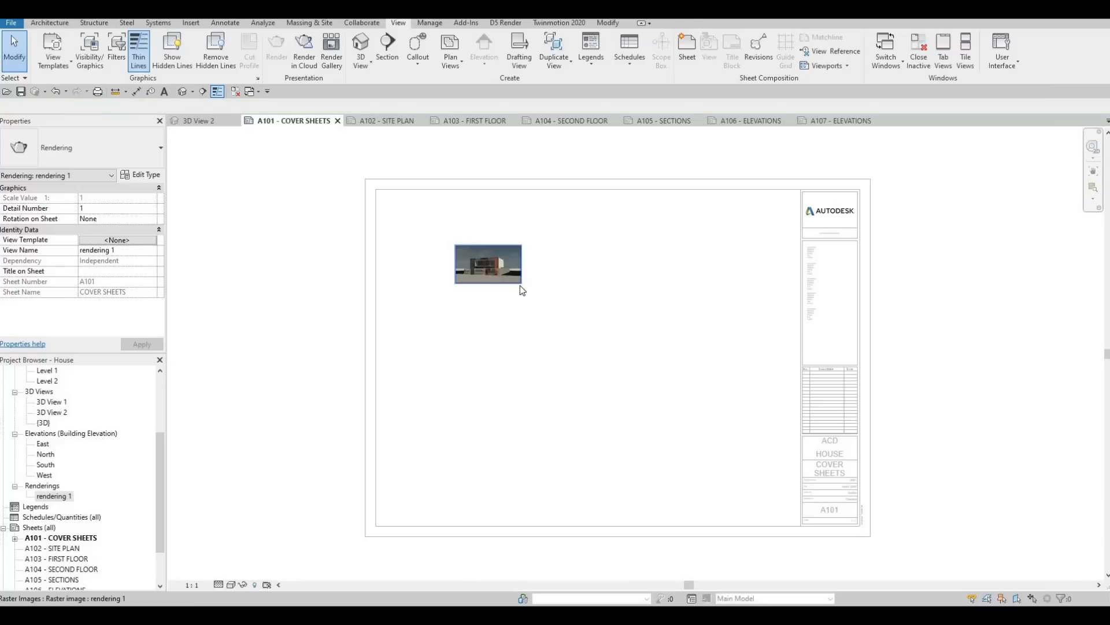
pyautogui.click(519, 285)
pyautogui.moveTo(521, 283); pyautogui.dragTo(666, 366)
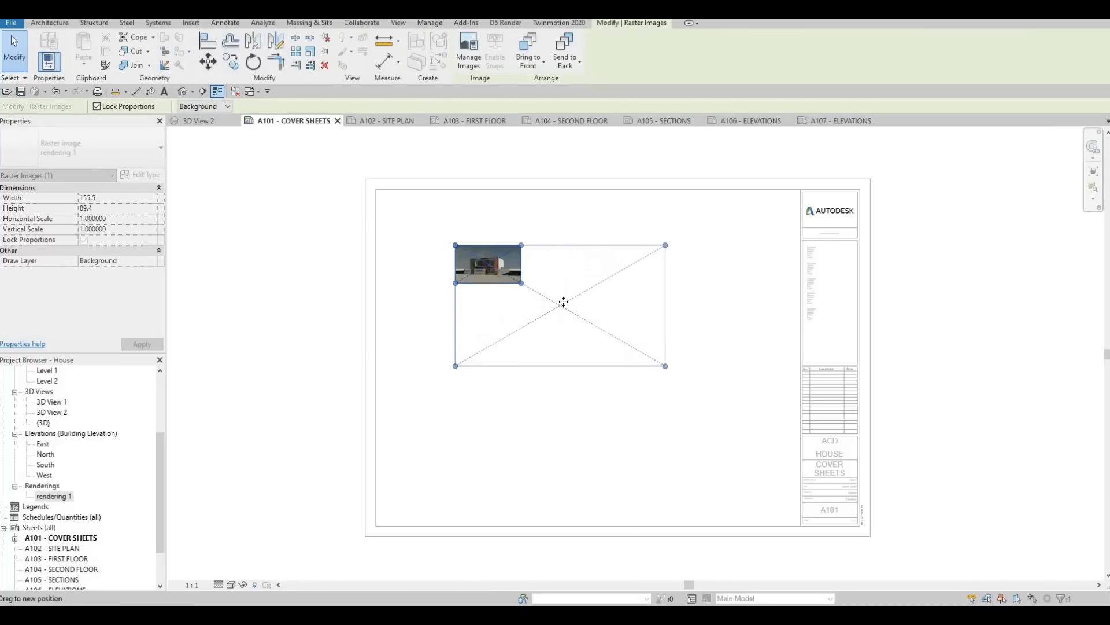
pyautogui.moveTo(532, 290); pyautogui.dragTo(478, 258)
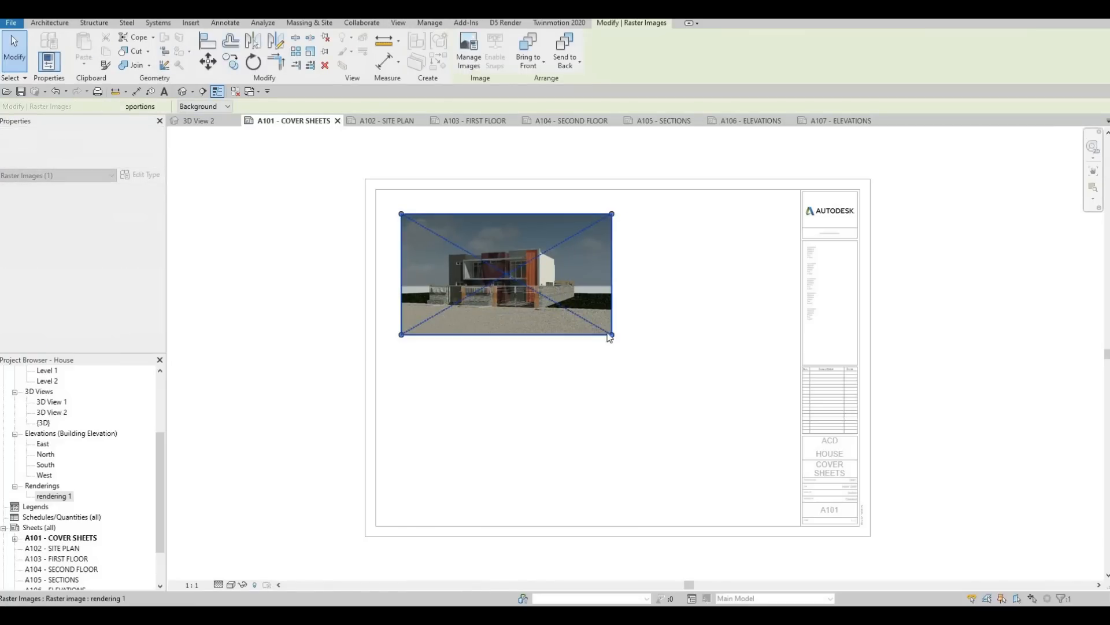
pyautogui.moveTo(611, 335); pyautogui.dragTo(669, 413)
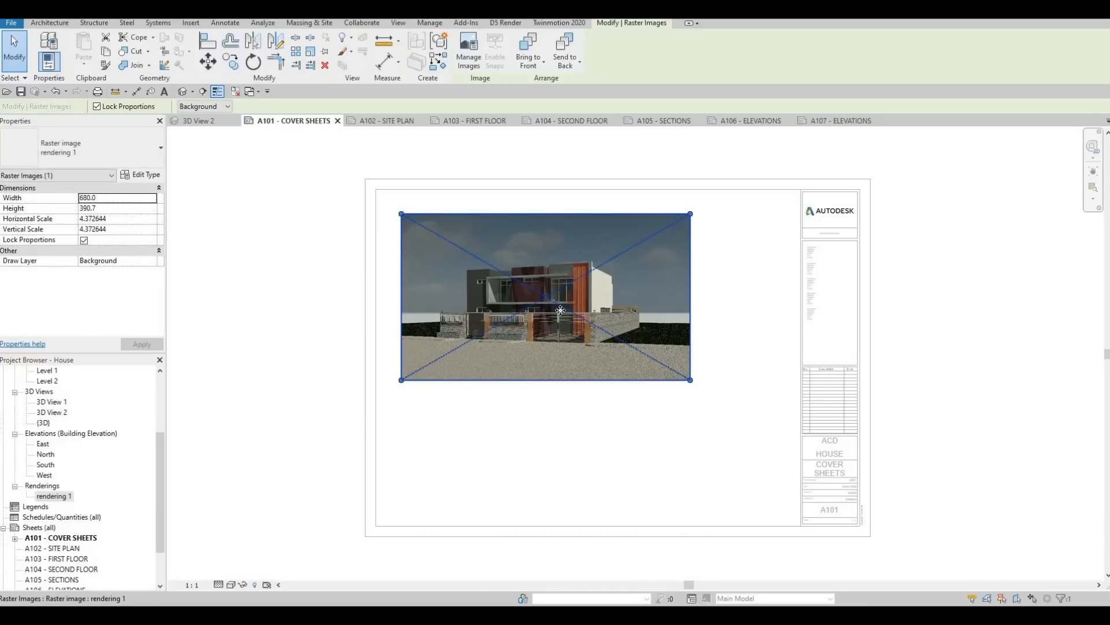
# Step: Nudge the rendering image slightly left and up on the cover sheet and deactivate its viewport
pyautogui.press('Left')
pyautogui.press('Left')
pyautogui.press('Left')
pyautogui.press('Up')
pyautogui.press('Up')
pyautogui.press('Up')
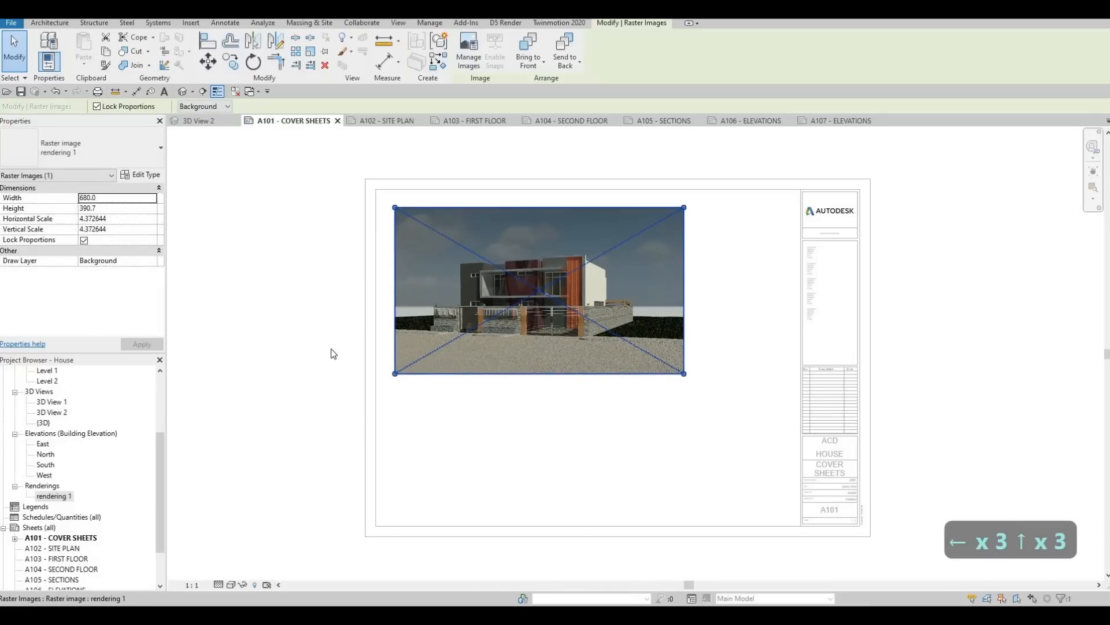
pyautogui.click(298, 339)
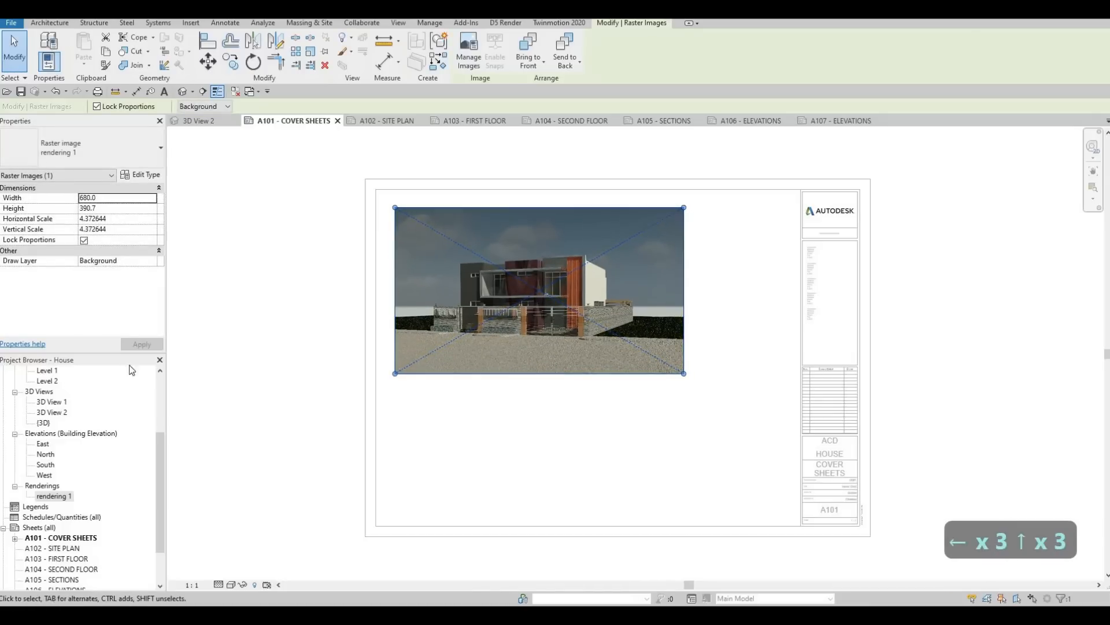
# Step: Try to place 3D View 2 below the rendering on the cover sheet and enlarge the view through its crop region
pyautogui.click(61, 411)
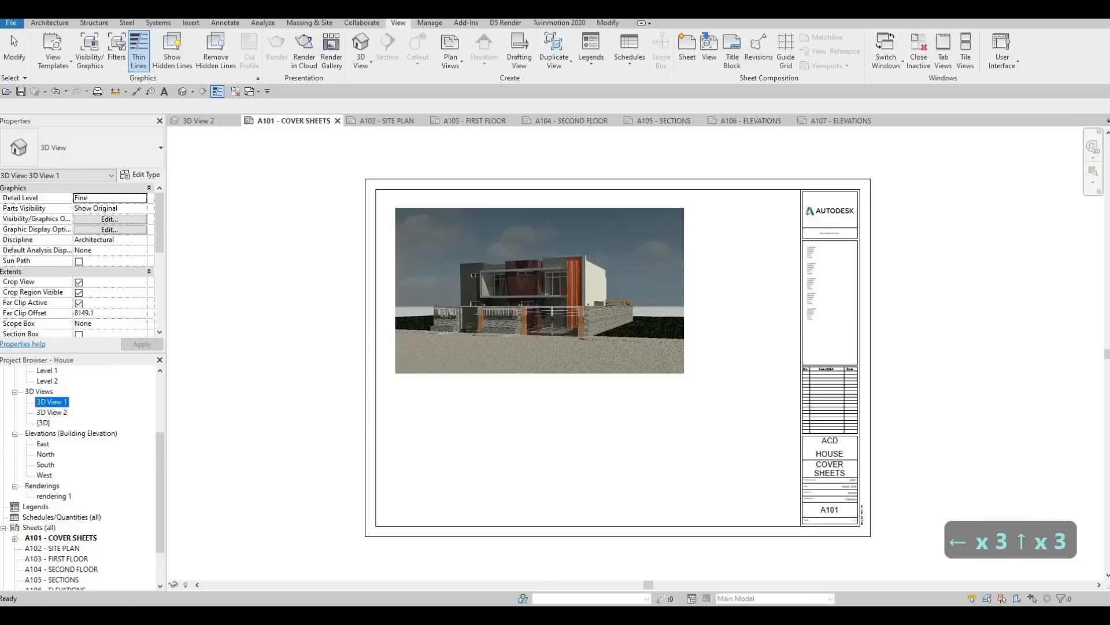
pyautogui.click(533, 457)
pyautogui.scroll(2, 527, 460)
pyautogui.press('Escape')
pyautogui.doubleClick(526, 457)
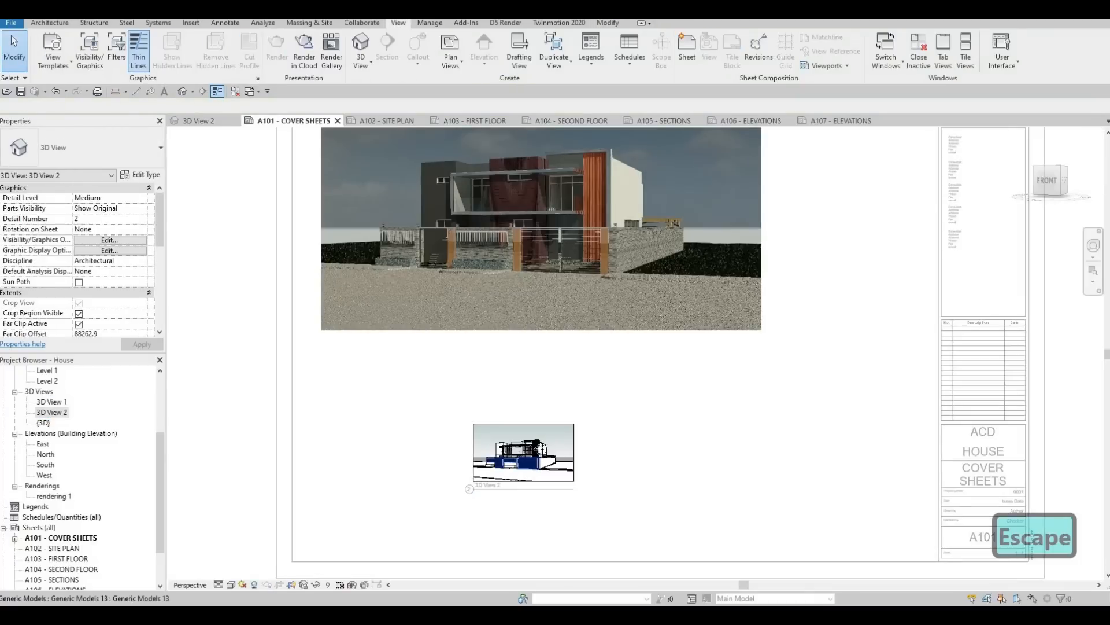
pyautogui.click(576, 424)
pyautogui.click(575, 451)
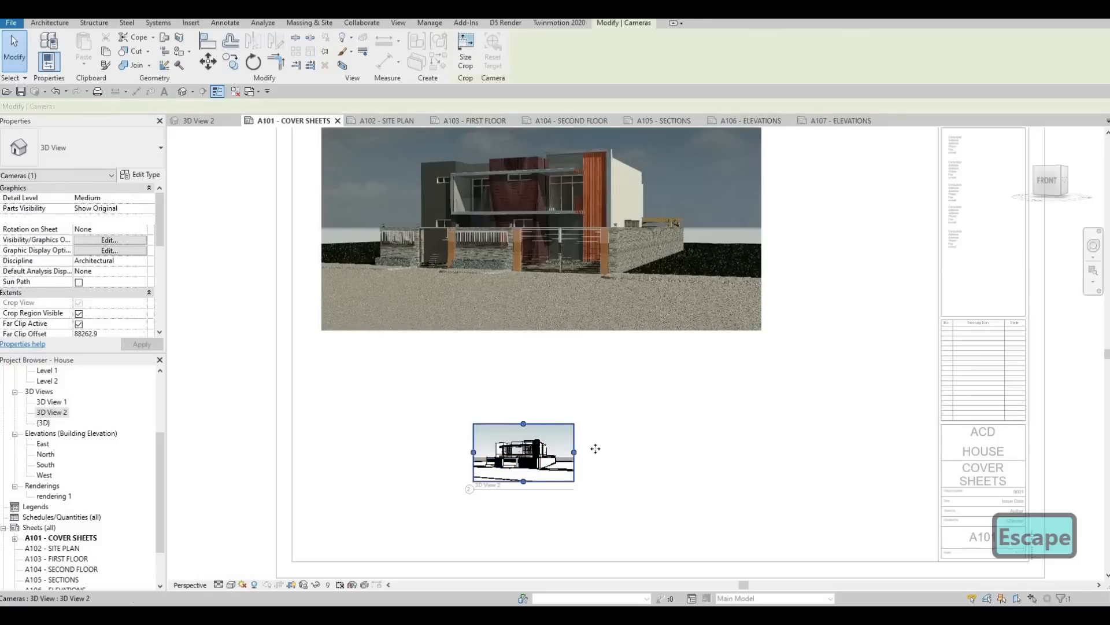
pyautogui.moveTo(575, 452); pyautogui.dragTo(529, 460)
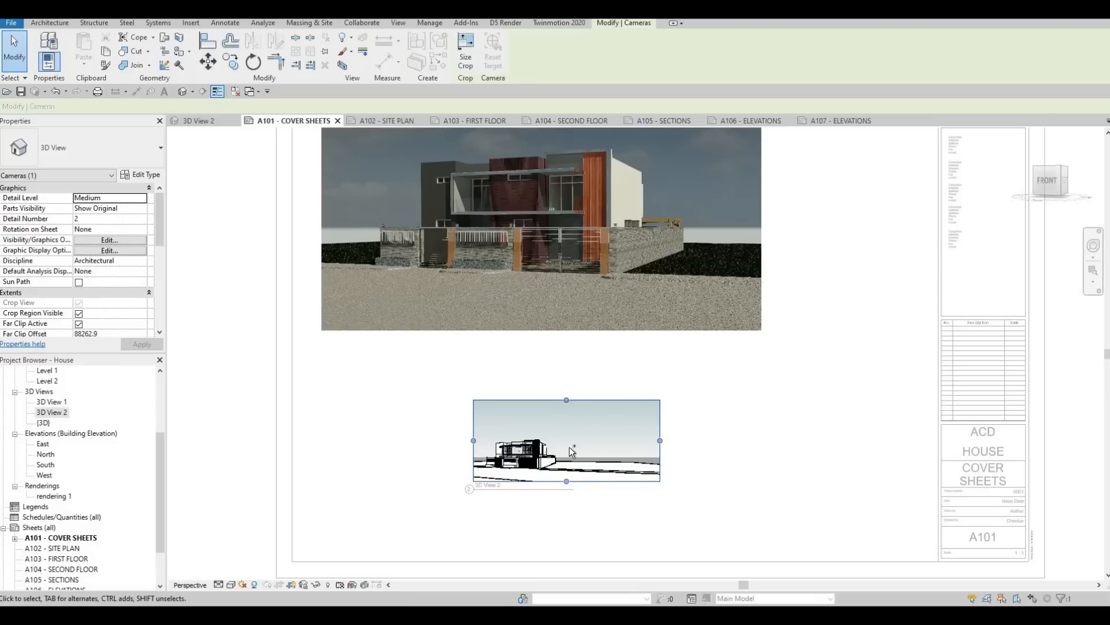
# Step: Undo the crop changes and the placement of 3D View 2 on the cover sheet
pyautogui.hotkey('ctrl', 'z')
pyautogui.hotkey('ctrl', 'z')
pyautogui.hotkey('ctrl', 'z')
pyautogui.hotkey('ctrl', 'z')
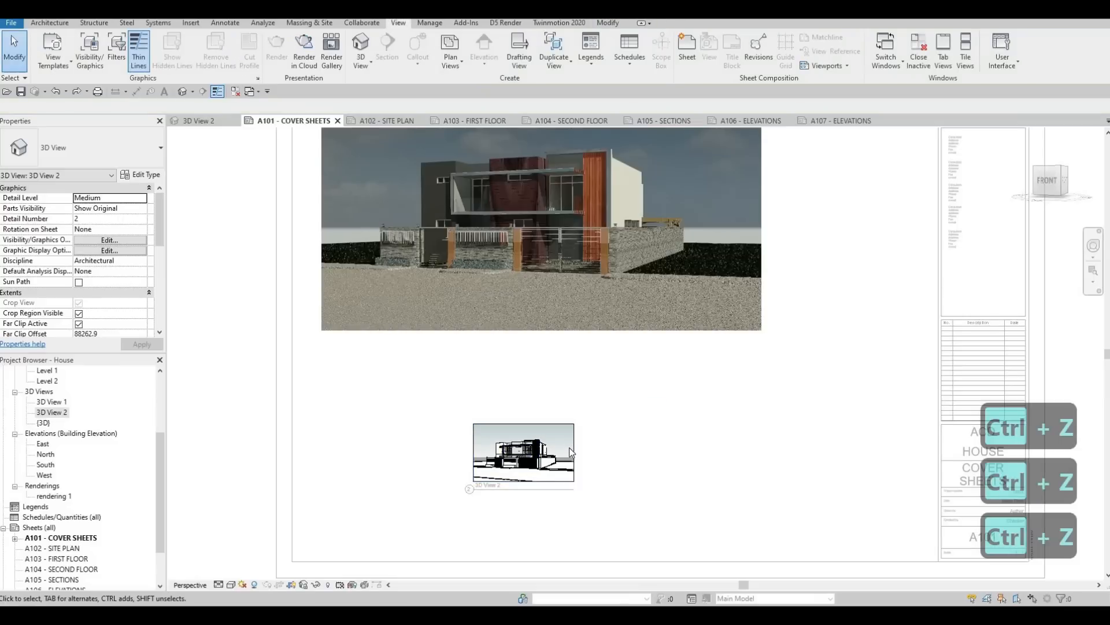
pyautogui.press('Escape')
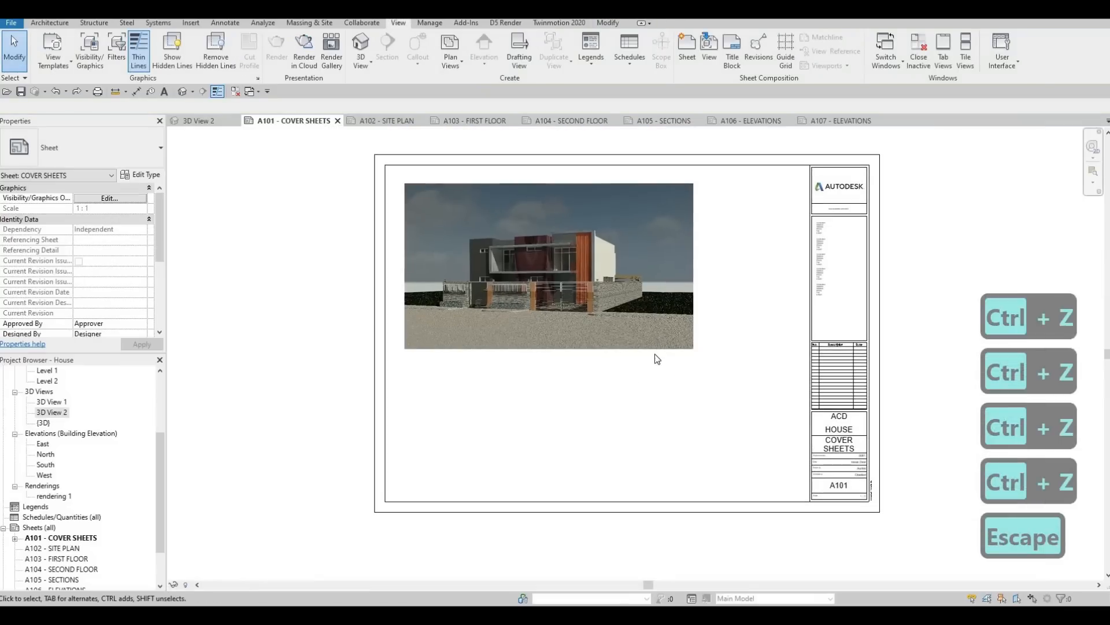
pyautogui.press('Escape')
pyautogui.click(851, 334)
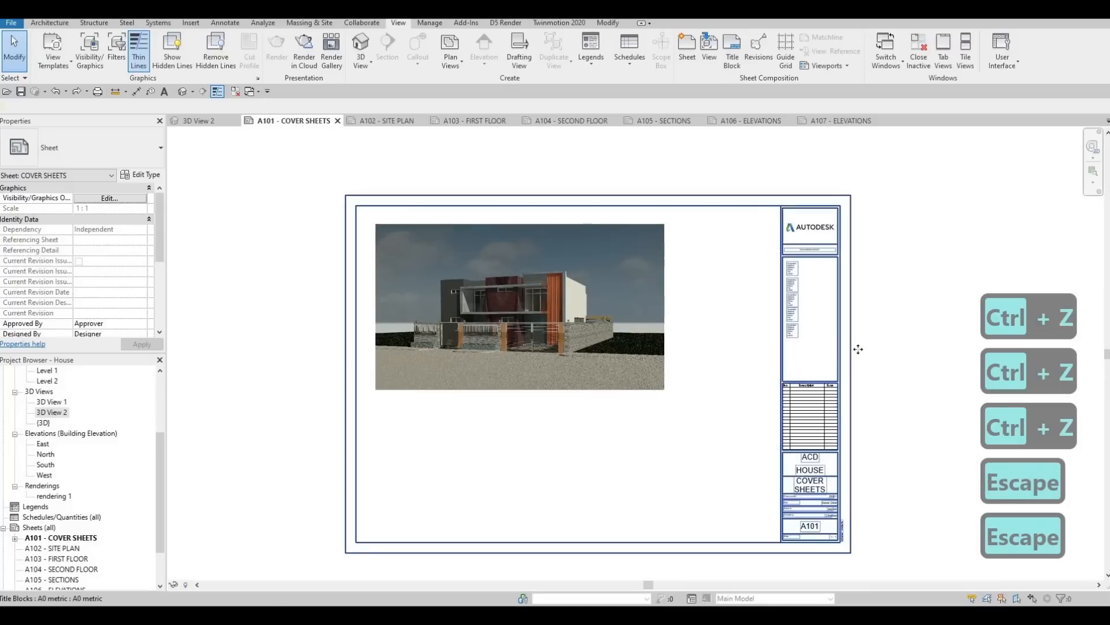
pyautogui.click(896, 330)
pyautogui.press('Escape')
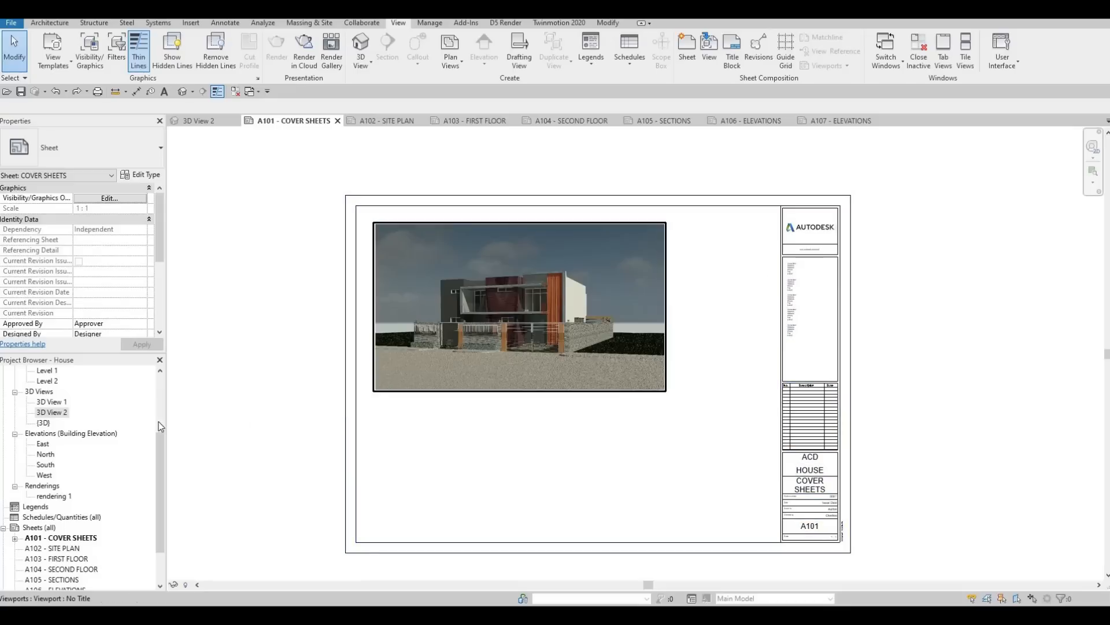
# Step: Create a new sheet list with the Sheet Number and Sheet Name fields, in that order
pyautogui.scroll(-2, 97, 480)
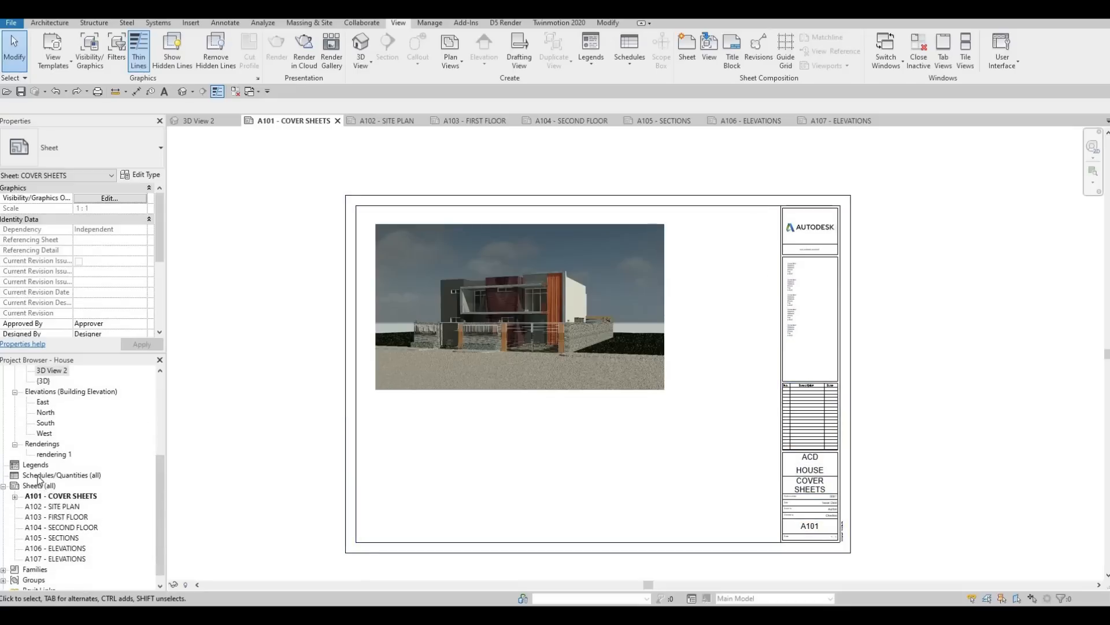
pyautogui.click(39, 478)
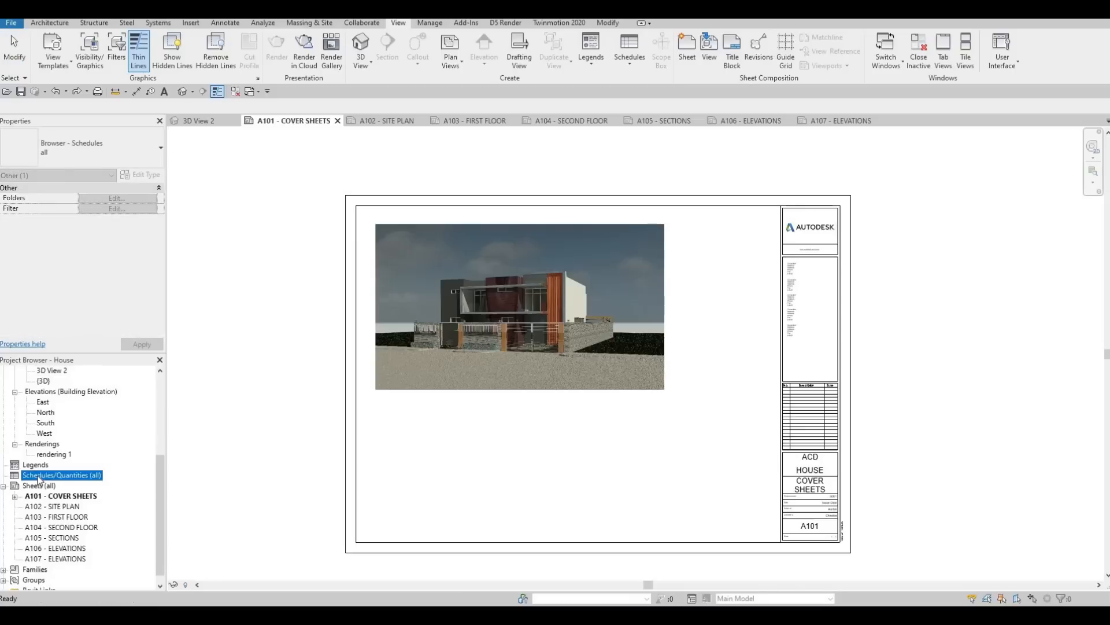
pyautogui.rightClick(39, 477)
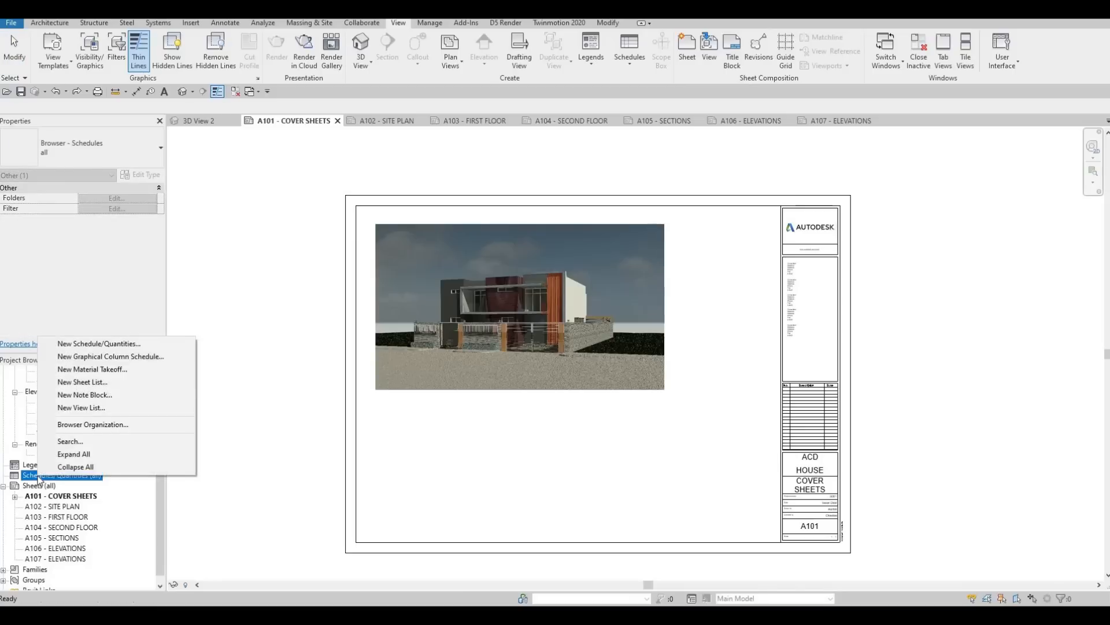
pyautogui.click(85, 383)
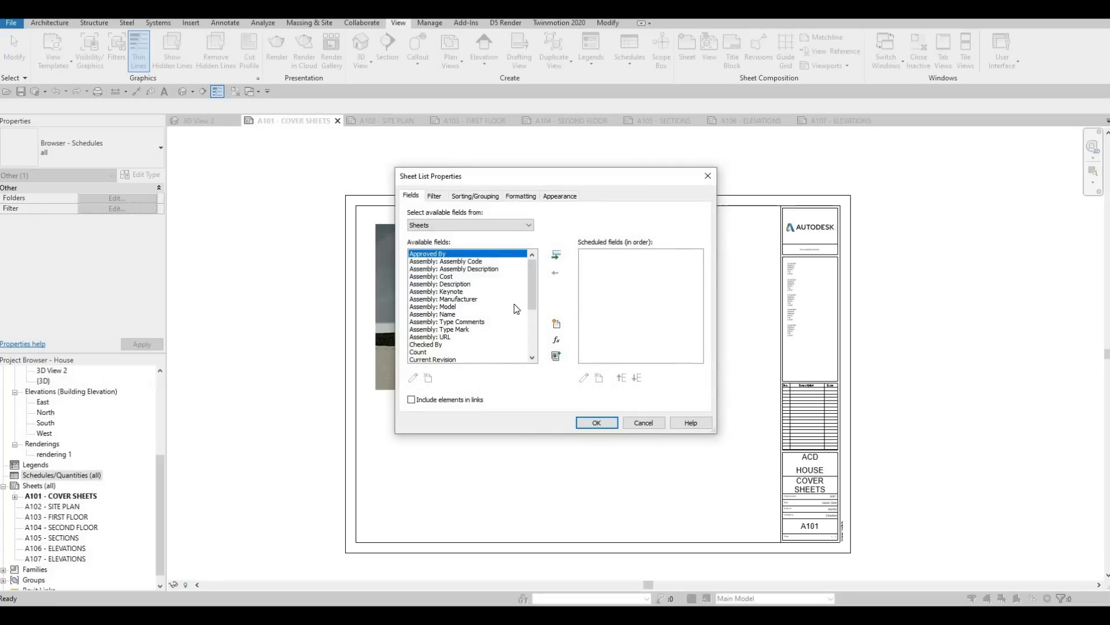
pyautogui.scroll(-4, 516, 308)
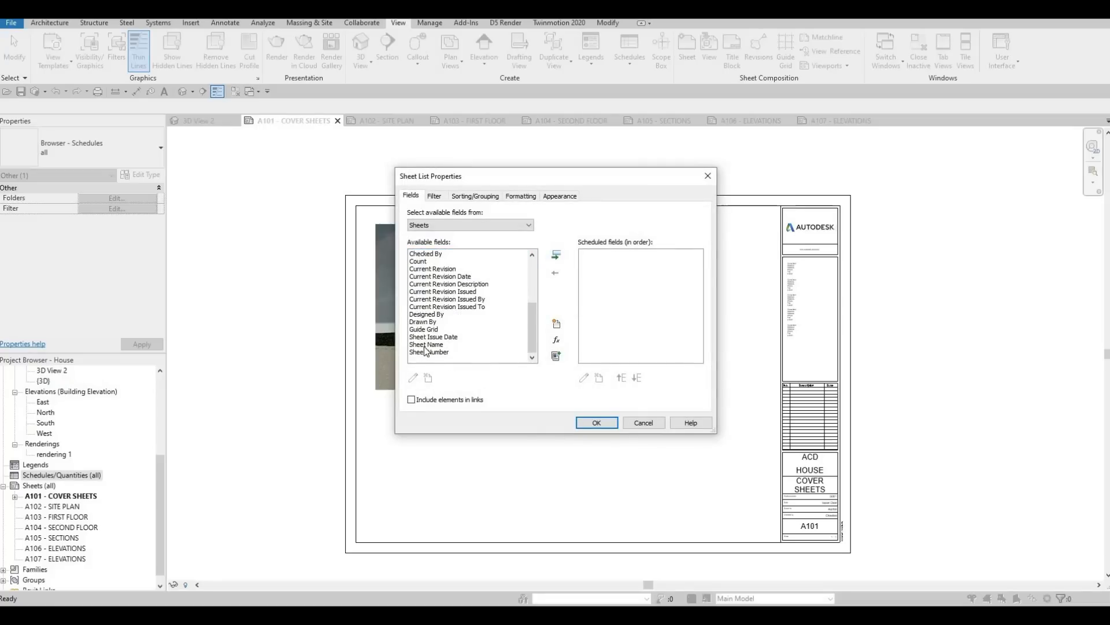
pyautogui.click(426, 346)
pyautogui.click(426, 351)
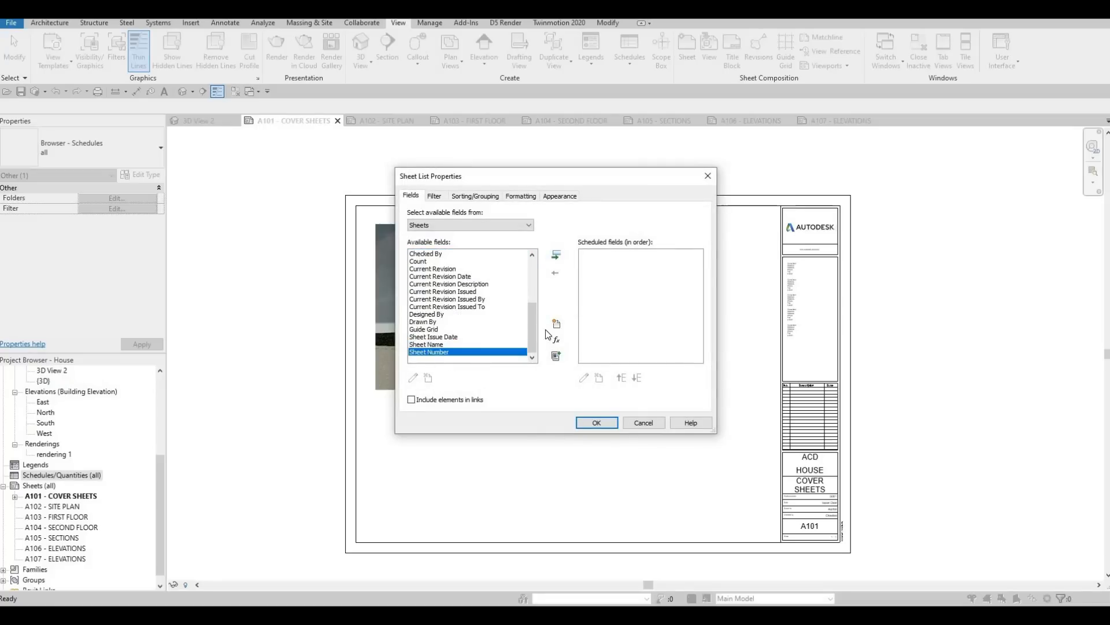
pyautogui.click(556, 256)
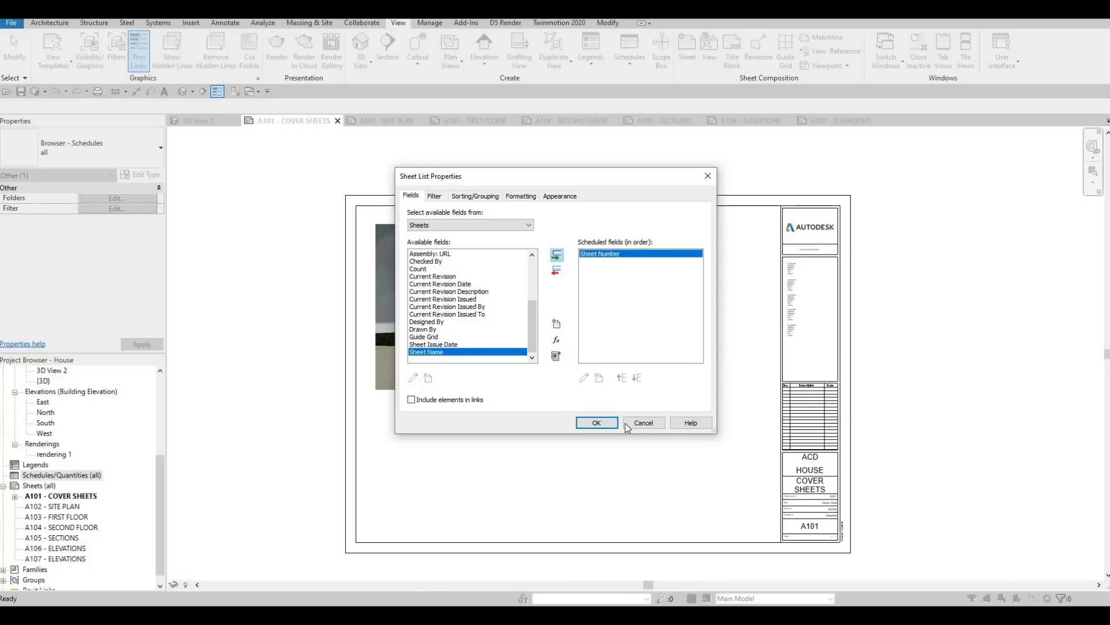
pyautogui.click(556, 255)
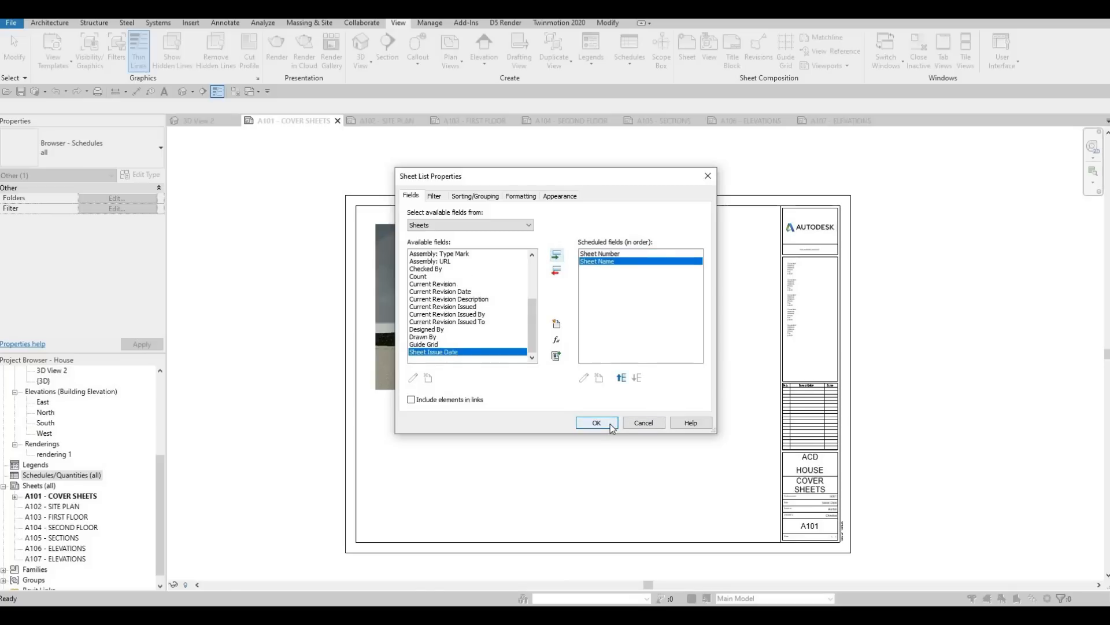
pyautogui.click(610, 425)
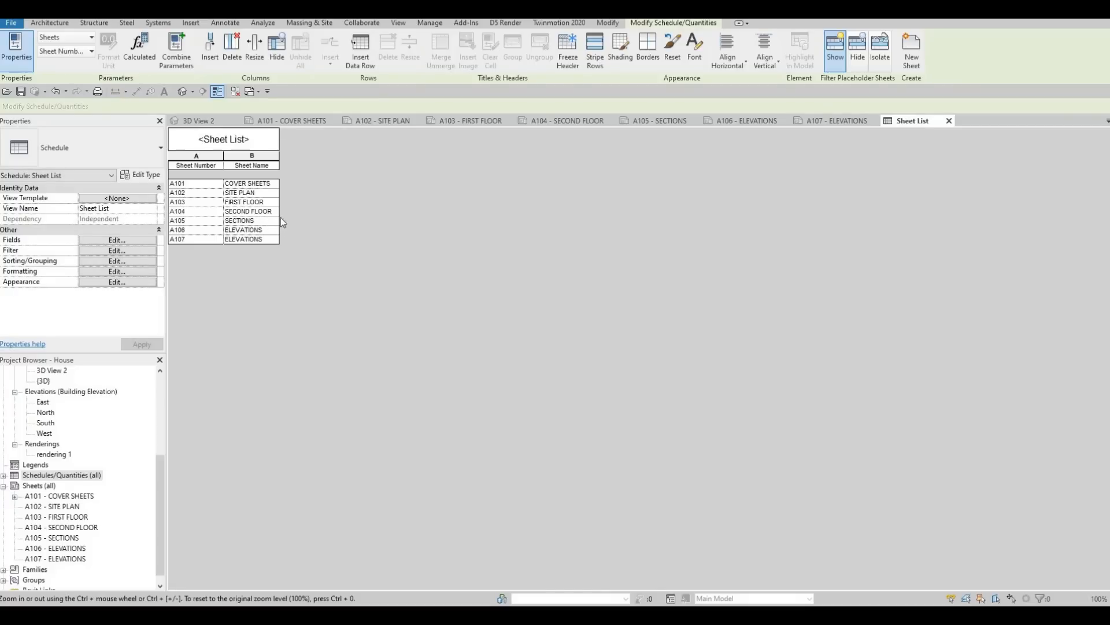
# Step: Change the sheet list's title to Drawing List
pyautogui.click(231, 140)
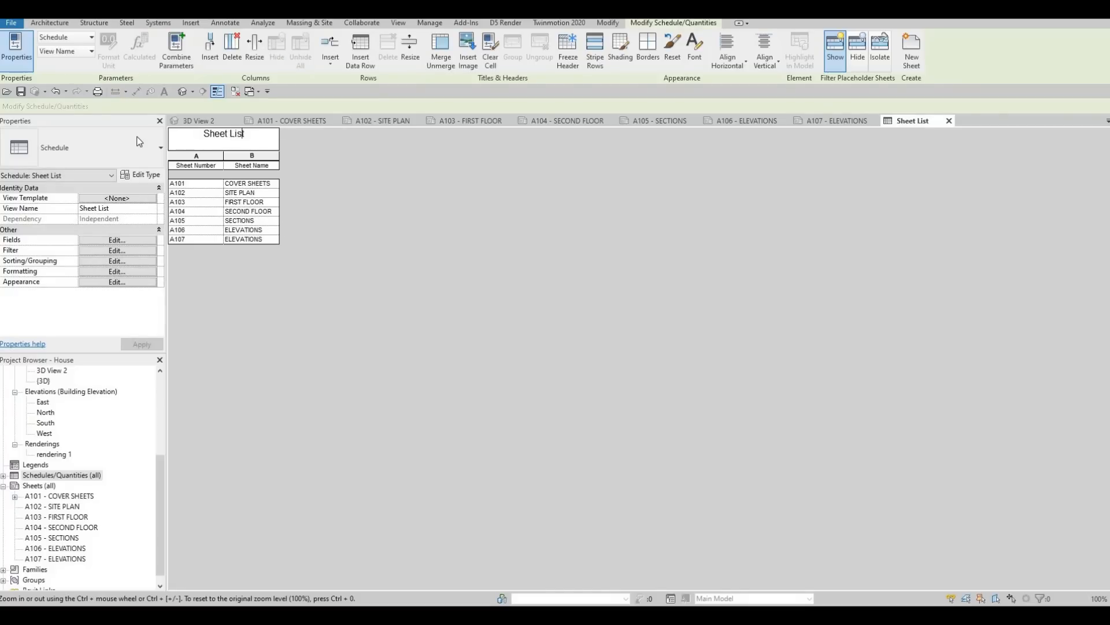
pyautogui.moveTo(228, 135); pyautogui.dragTo(140, 141)
pyautogui.write('dRAWIN')
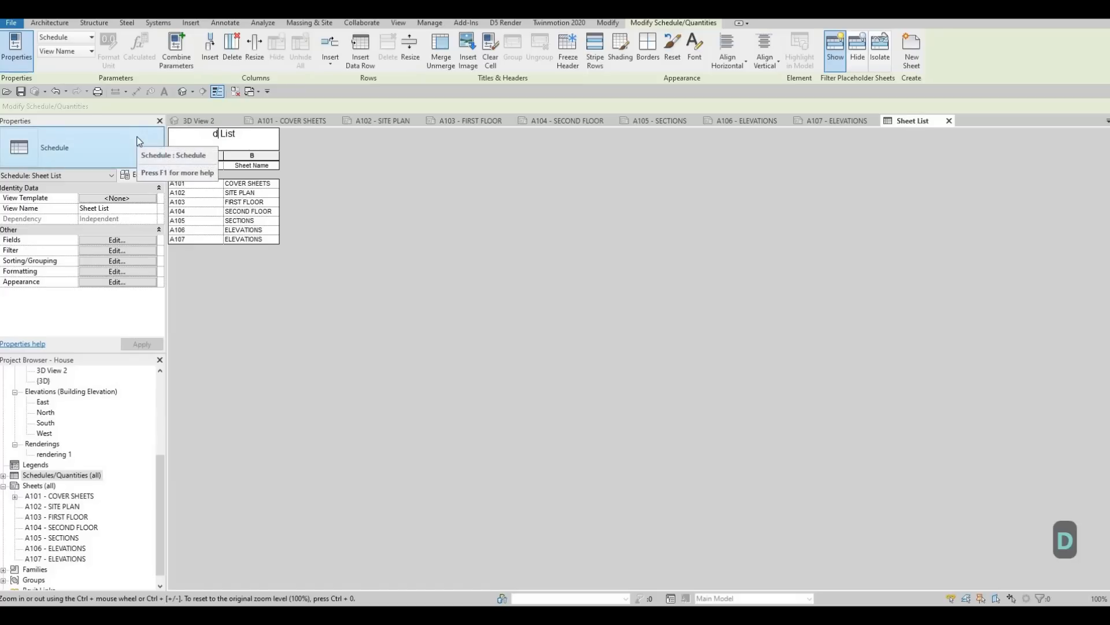
pyautogui.press('BackSpace')
pyautogui.press('BackSpace')
pyautogui.press('BackSpace')
pyautogui.press('BackSpace')
pyautogui.press('BackSpace')
pyautogui.press('BackSpace')
pyautogui.press('BackSpace')
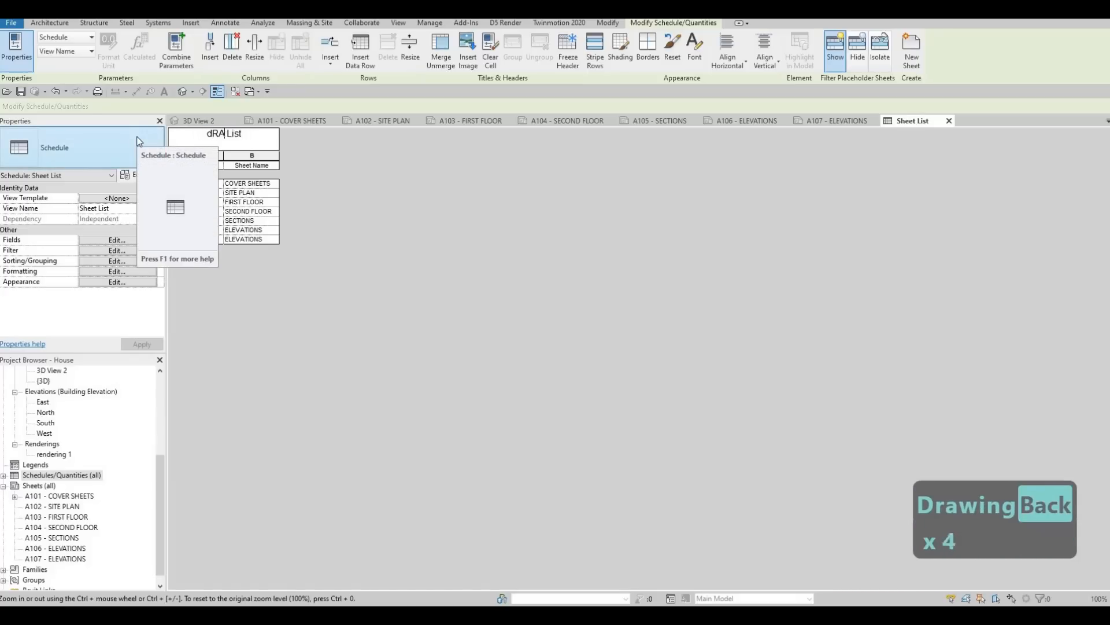
pyautogui.write('Drawing')
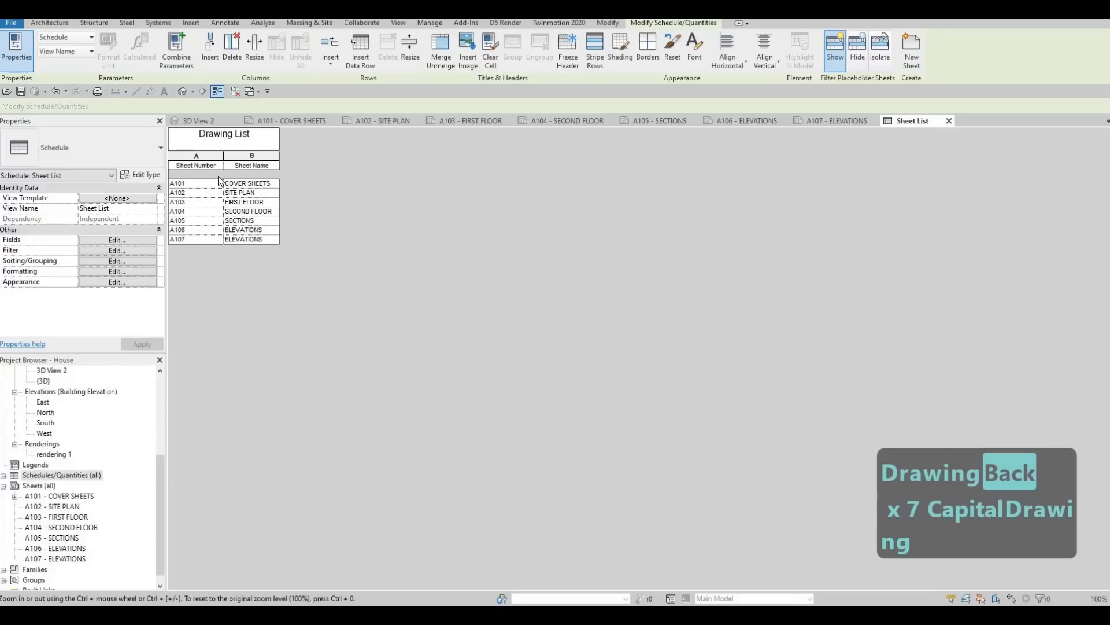
# Step: Set the drawing list's title text to 6mm Arial, header text to 5mm Arial and body text to 2.5mm Arial
pyautogui.click(126, 240)
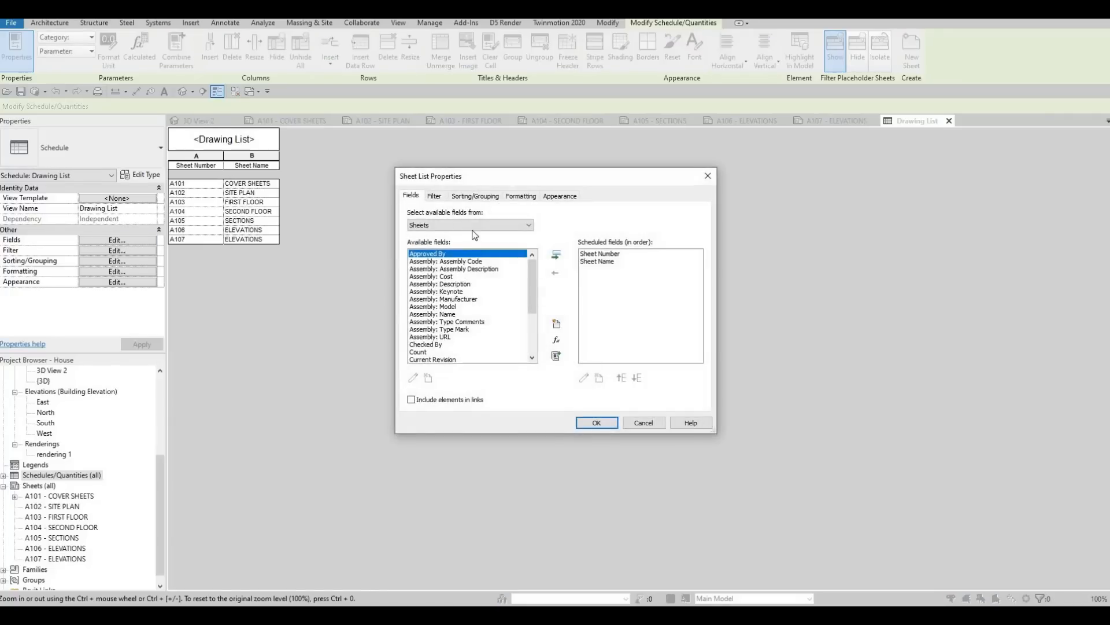
pyautogui.click(434, 196)
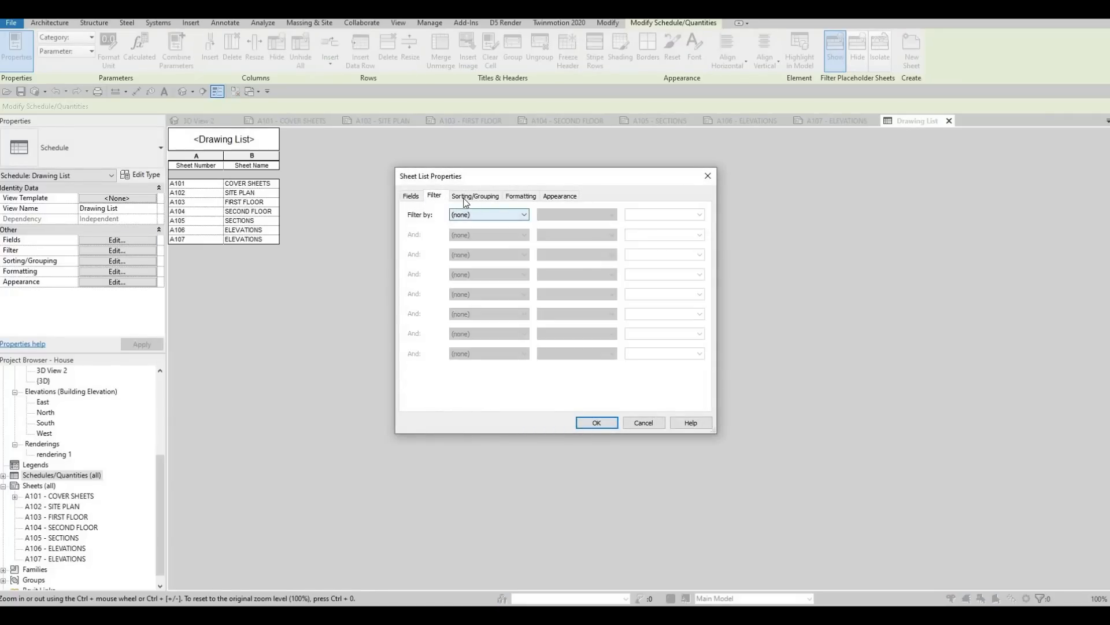
pyautogui.click(475, 195)
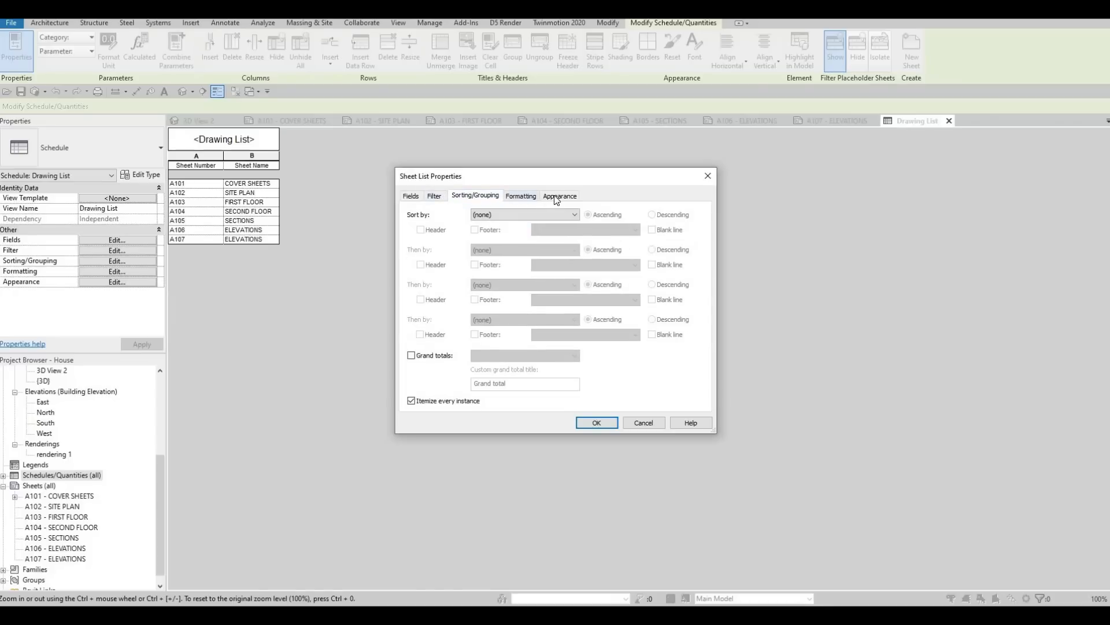
pyautogui.click(522, 196)
pyautogui.click(558, 197)
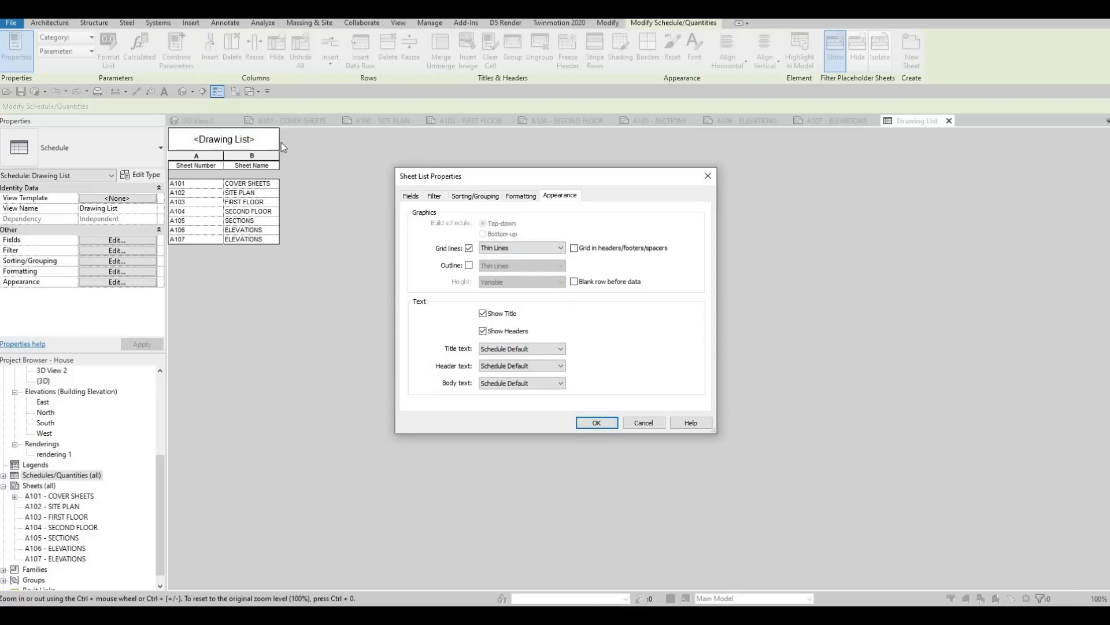
pyautogui.click(563, 350)
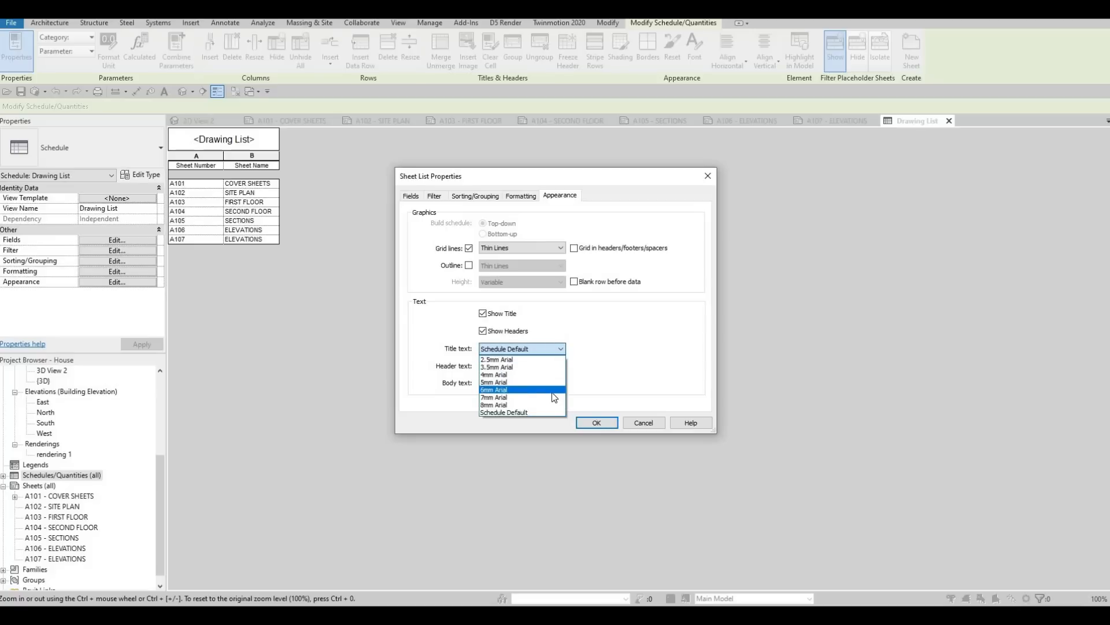
pyautogui.click(554, 390)
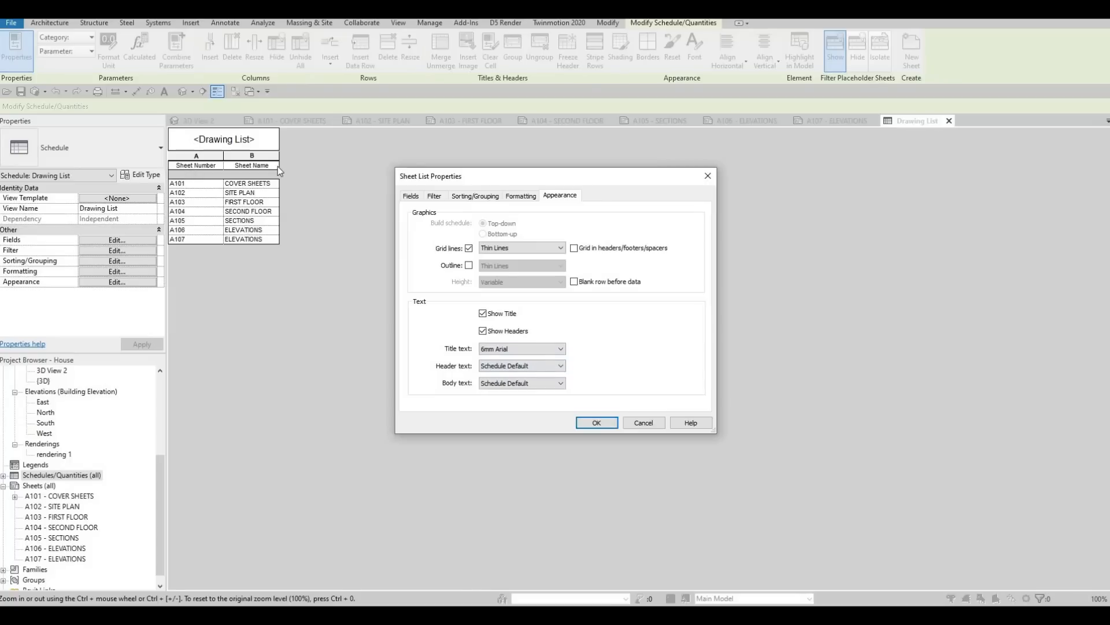
pyautogui.click(559, 371)
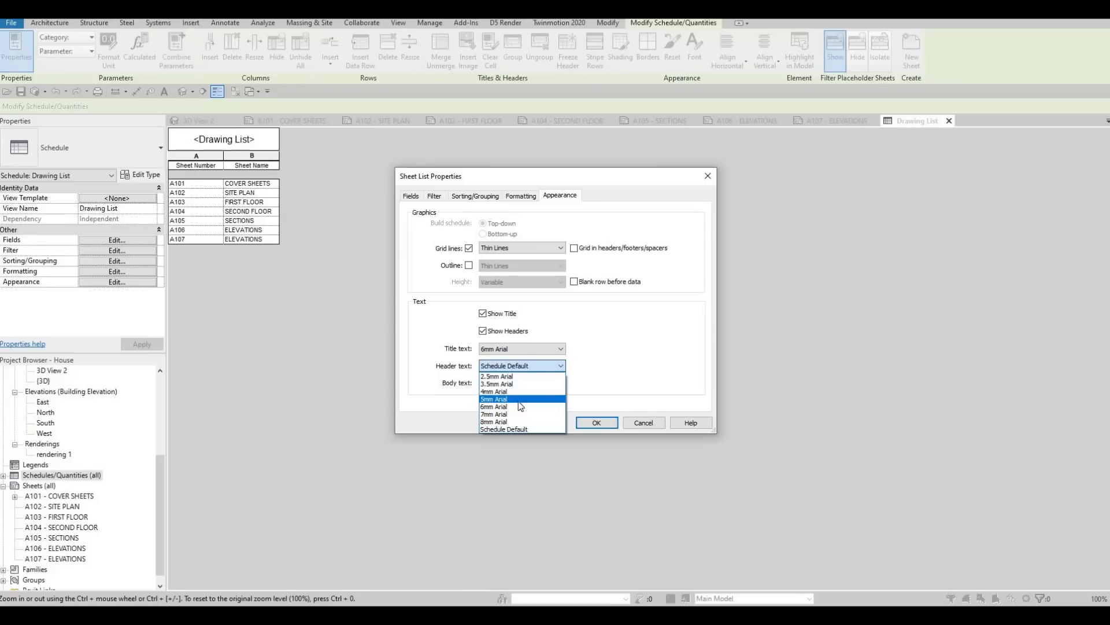
pyautogui.click(538, 399)
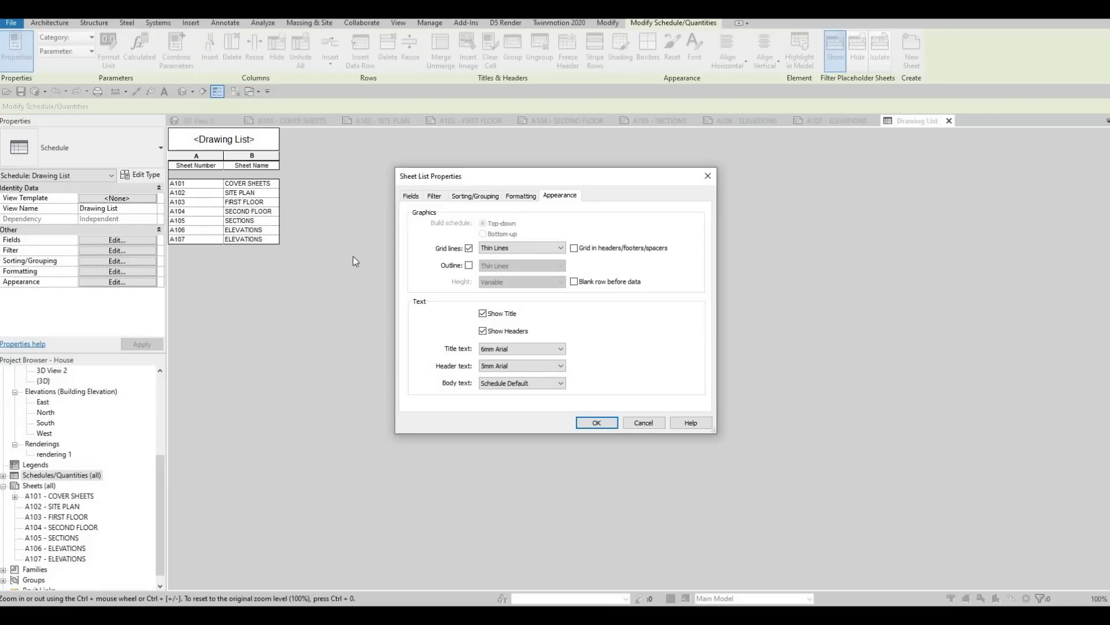
pyautogui.click(539, 387)
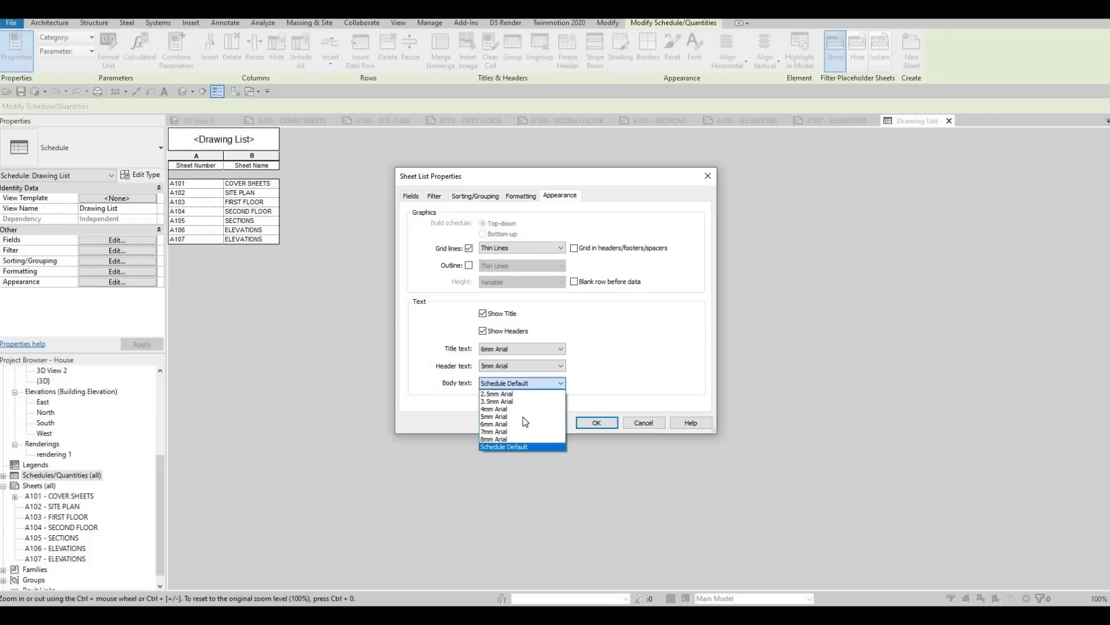
pyautogui.click(519, 393)
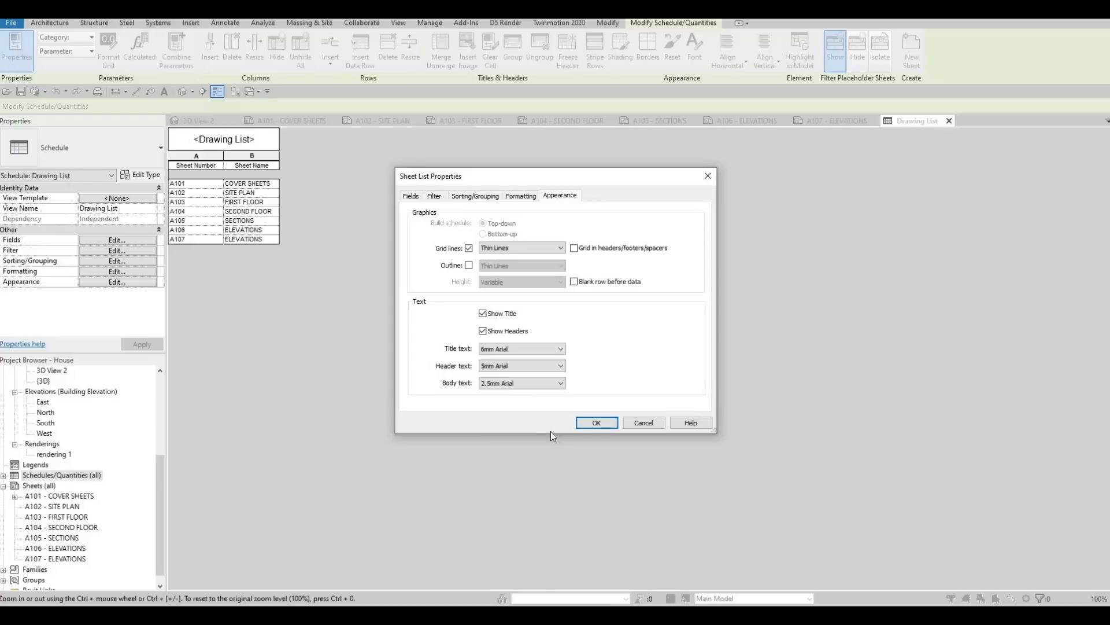
pyautogui.click(611, 423)
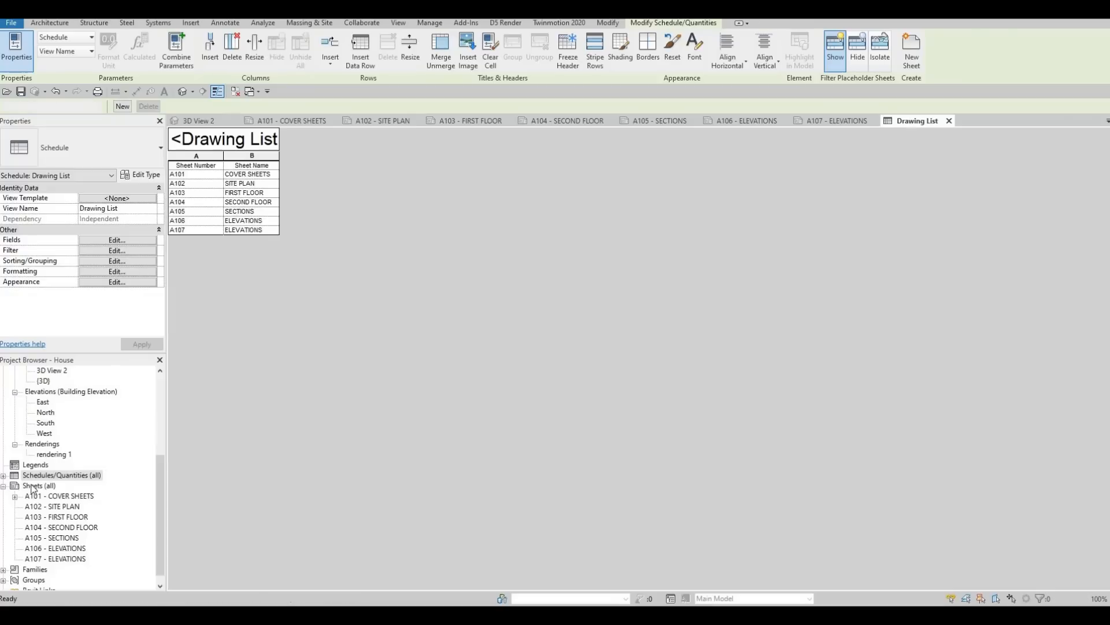
# Step: Place the Drawing List schedule on the A101 cover sheet, to the right of the rendering near its upper edge
pyautogui.click(4, 476)
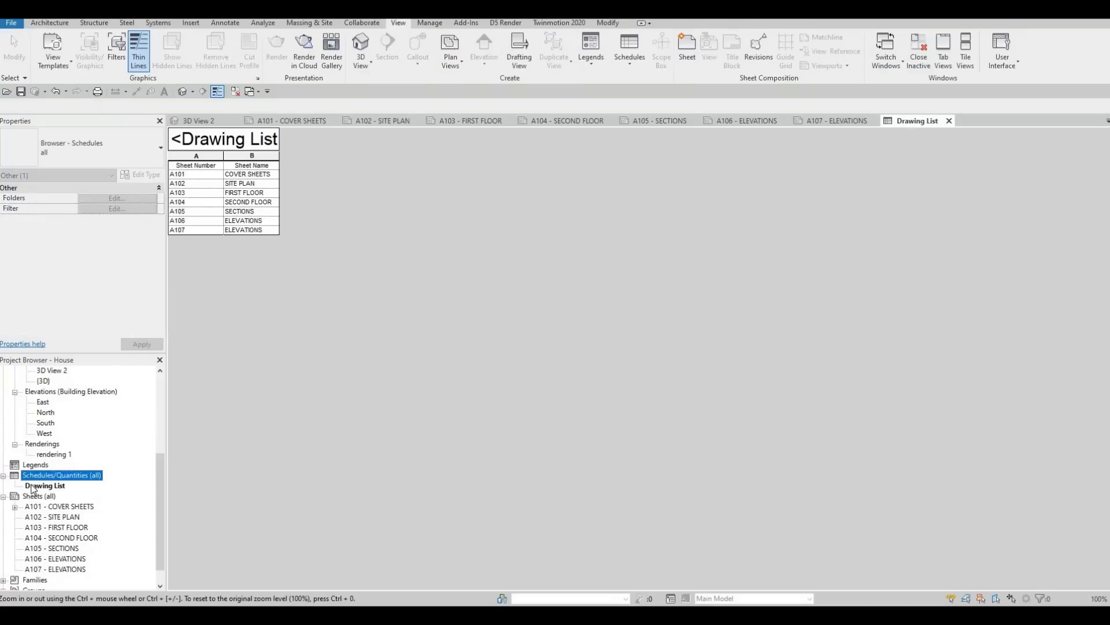
pyautogui.click(304, 120)
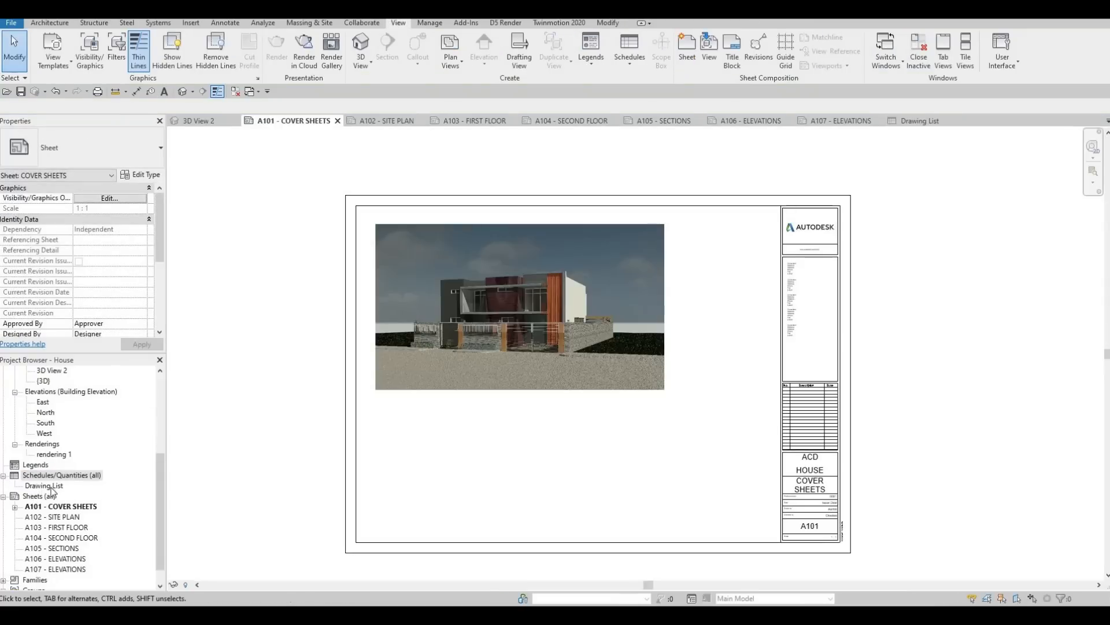
pyautogui.moveTo(51, 488)
pyautogui.mouseDown()
pyautogui.moveTo(148, 482)
pyautogui.moveTo(717, 272)
pyautogui.mouseUp()
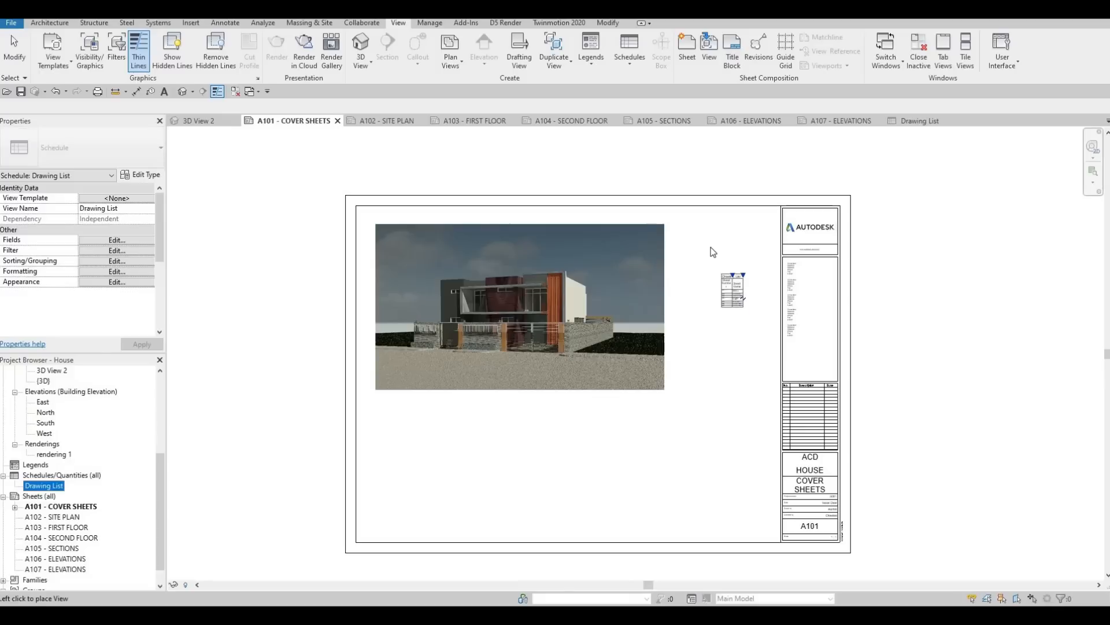
pyautogui.click(716, 252)
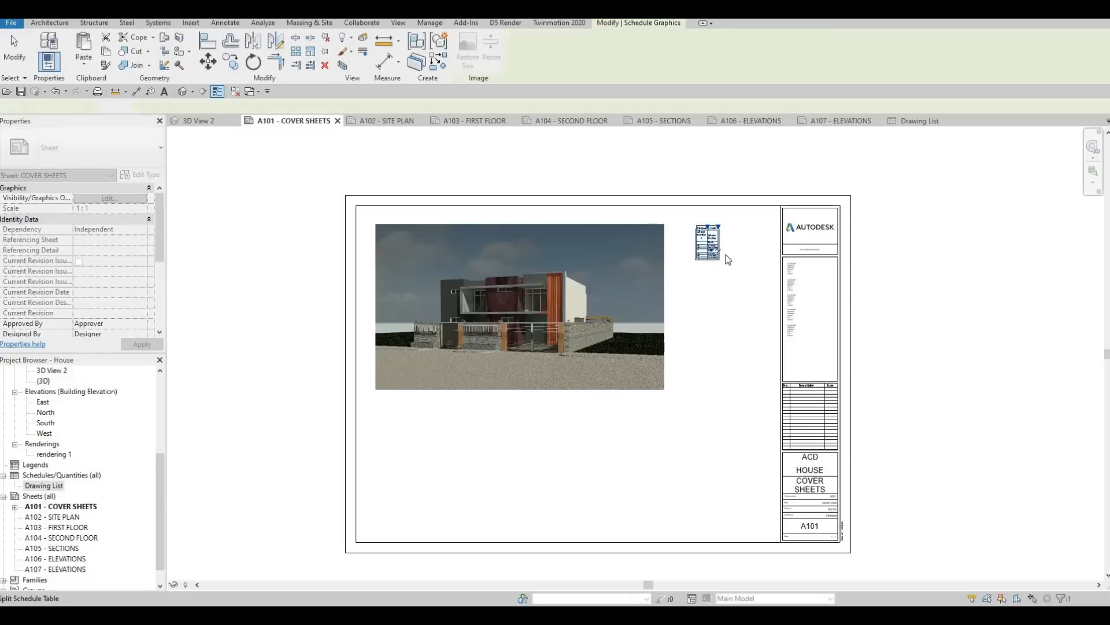
pyautogui.scroll(5, 728, 257)
pyautogui.press('Escape')
pyautogui.press('Escape')
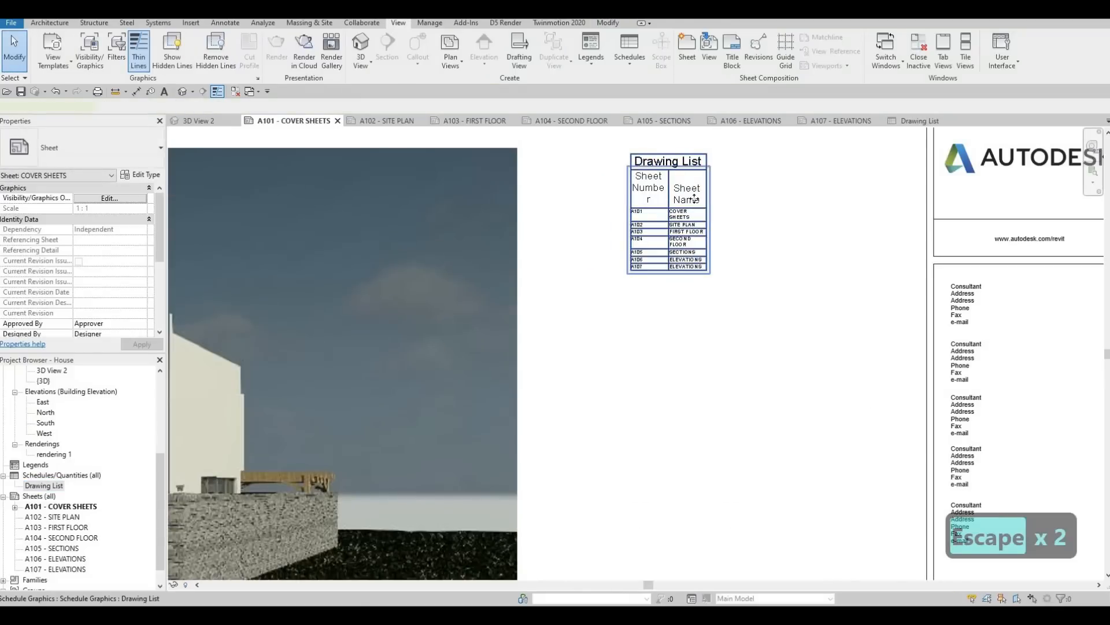
# Step: Widen the Sheet Name and Sheet Number columns of the placed drawing list so each sheet name fits on one line
pyautogui.click(694, 198)
pyautogui.moveTo(706, 168); pyautogui.dragTo(796, 168)
pyautogui.moveTo(670, 169); pyautogui.dragTo(683, 172)
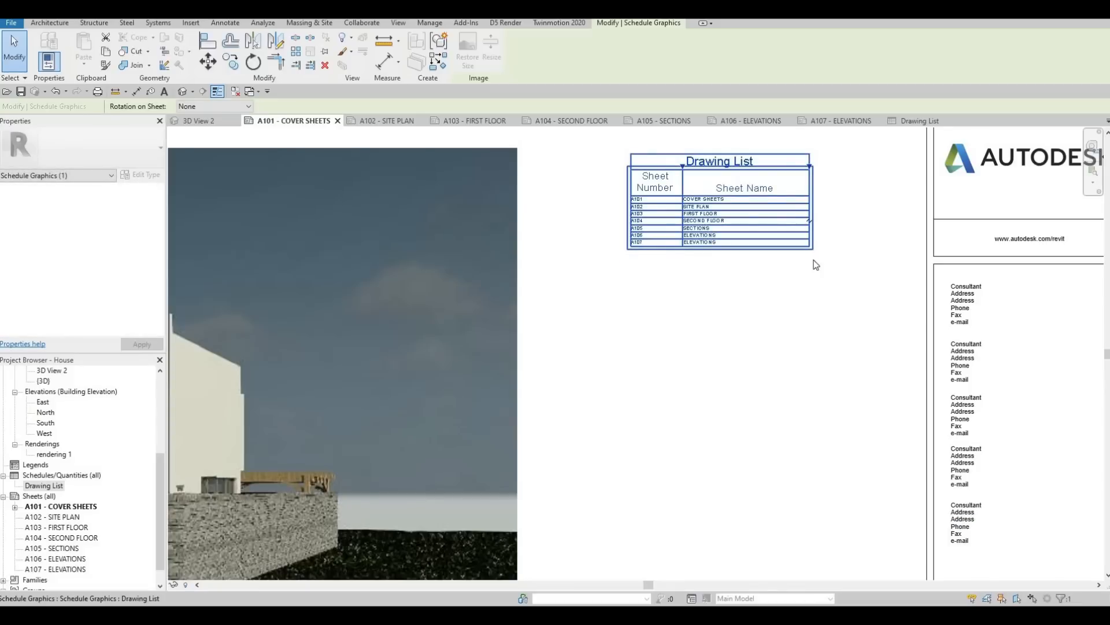
pyautogui.moveTo(811, 168); pyautogui.dragTo(814, 168)
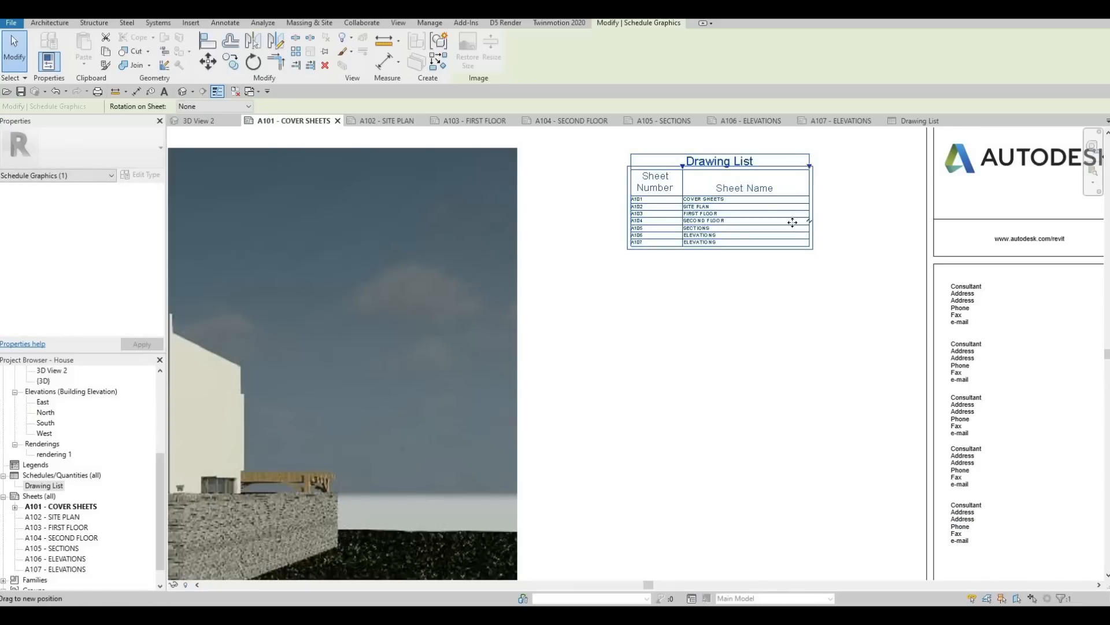
pyautogui.press('Escape')
pyautogui.press('Escape')
# Step: Create another sheet with the A0 metric title block and return to the drawing list on the cover sheet
pyautogui.moveTo(698, 257); pyautogui.dragTo(738, 327, button='middle')
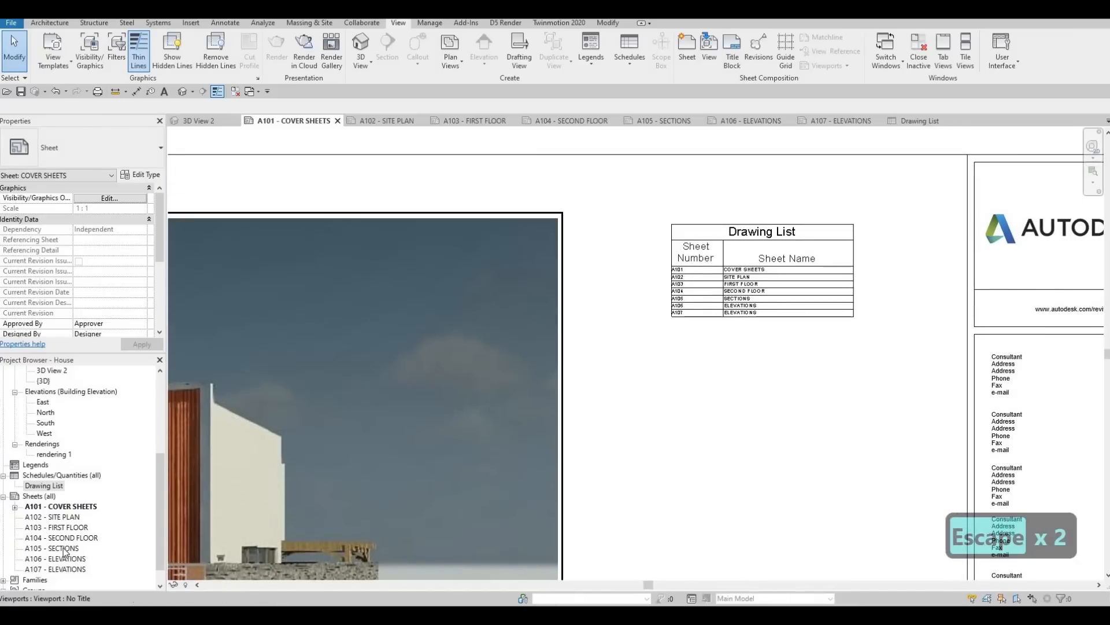
pyautogui.scroll(3, 786, 272)
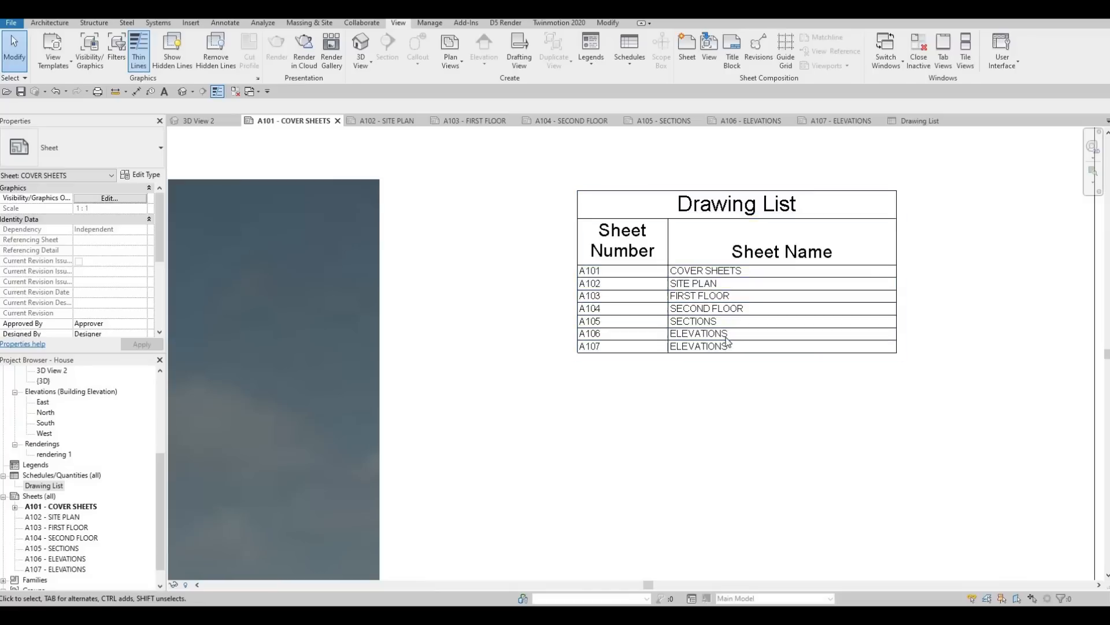
pyautogui.rightClick(36, 497)
pyautogui.click(104, 508)
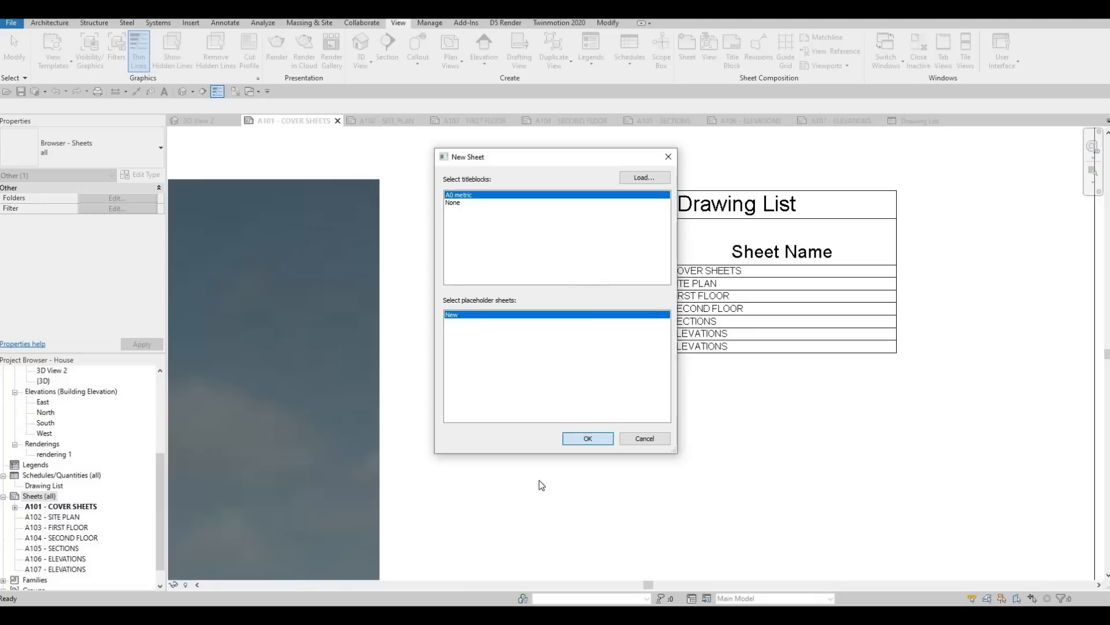
pyautogui.press('Return')
pyautogui.click(300, 121)
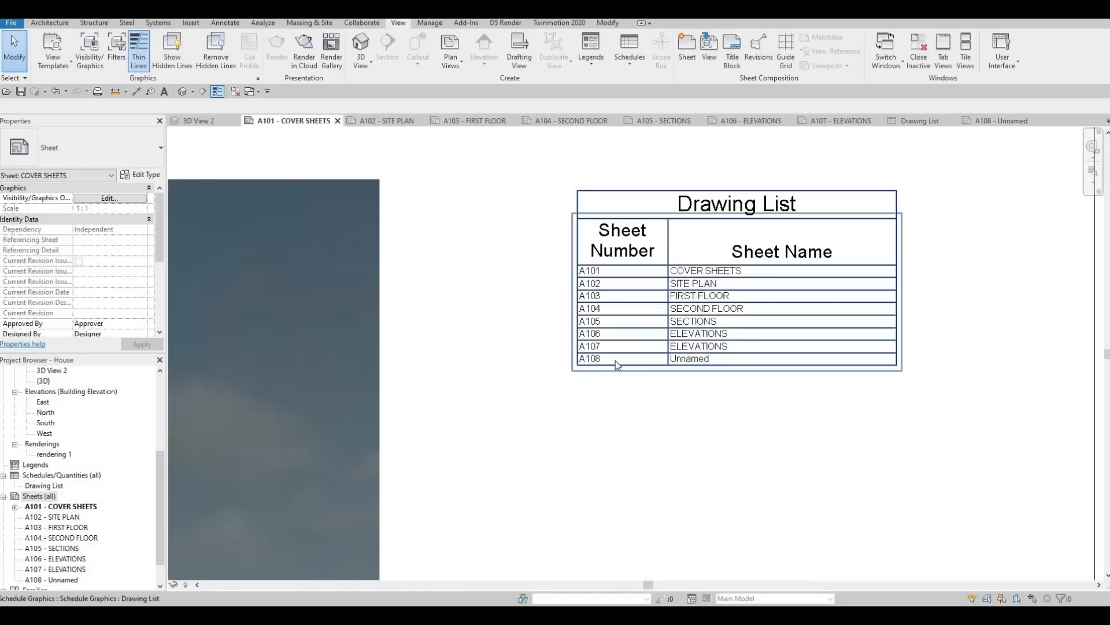
# Step: Delete the unnamed A108 sheet from the project
pyautogui.scroll(-1, 59, 552)
pyautogui.click(58, 548)
pyautogui.press('Delete')
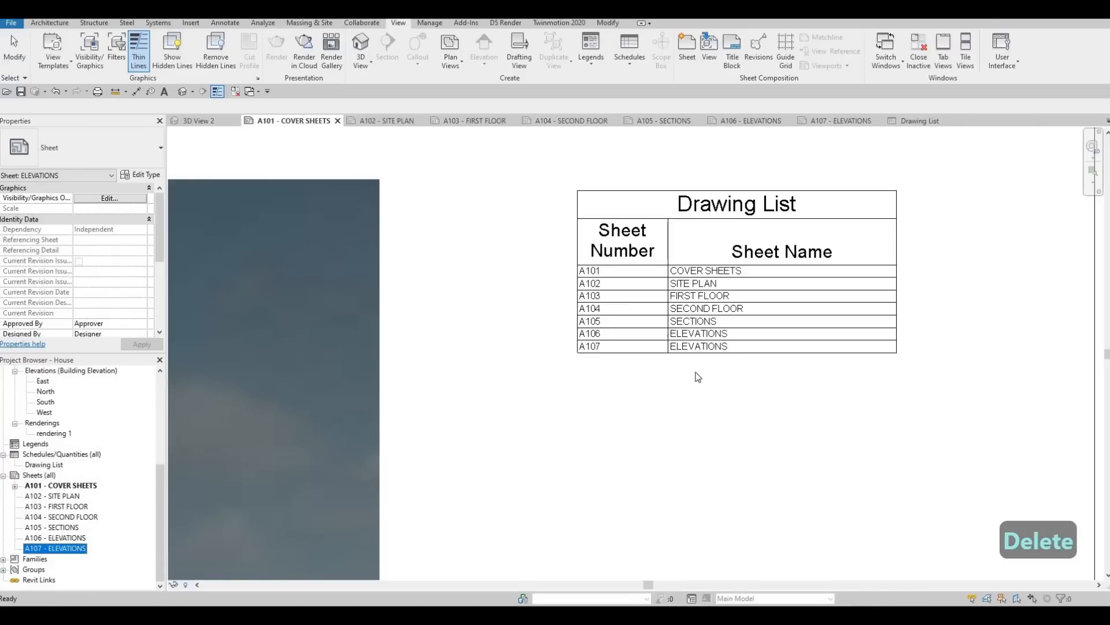
pyautogui.scroll(-4, 694, 370)
pyautogui.press('Escape')
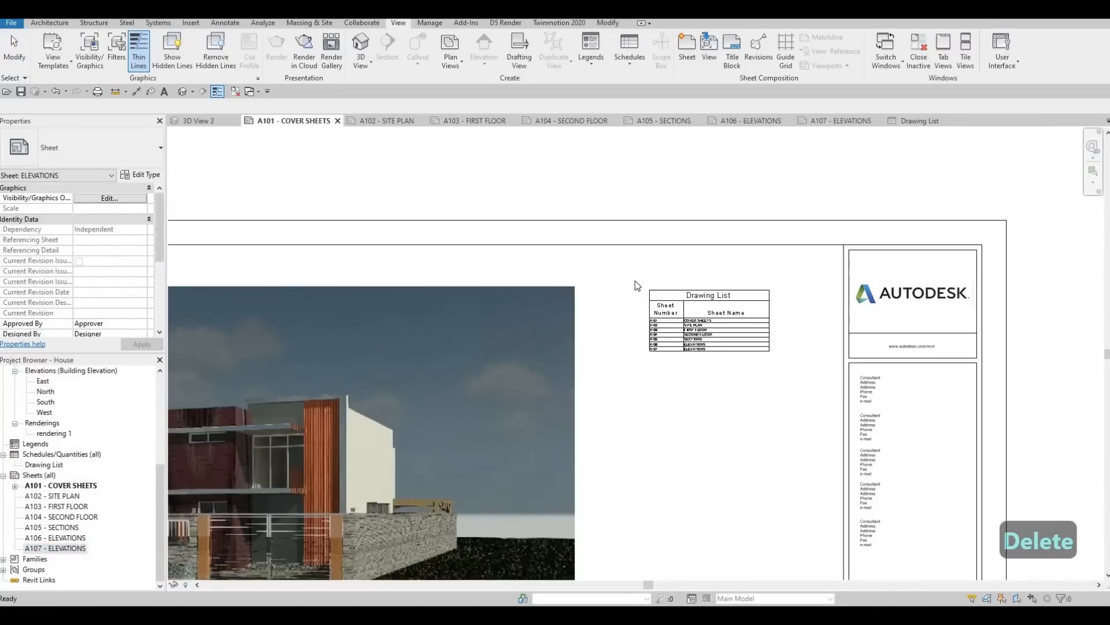
pyautogui.press('Escape')
# Step: Examine the placed drawing list and its position beside the rendering on the cover sheet
pyautogui.scroll(-1, 694, 234)
pyautogui.moveTo(700, 237); pyautogui.dragTo(759, 141, button='middle')
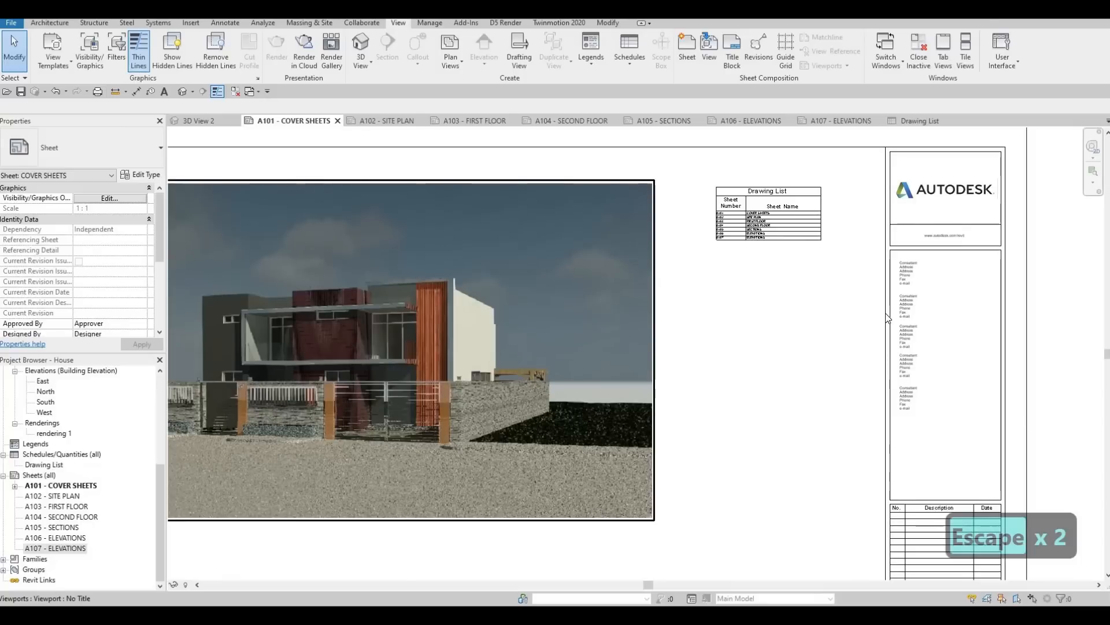
pyautogui.click(755, 229)
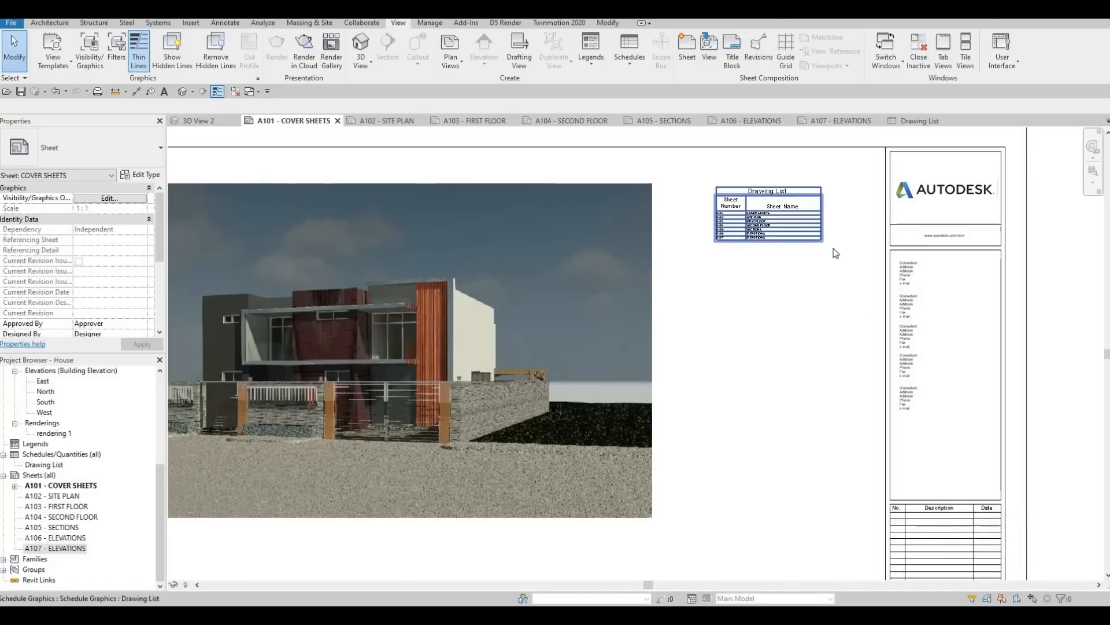
pyautogui.click(721, 238)
pyautogui.press('Escape')
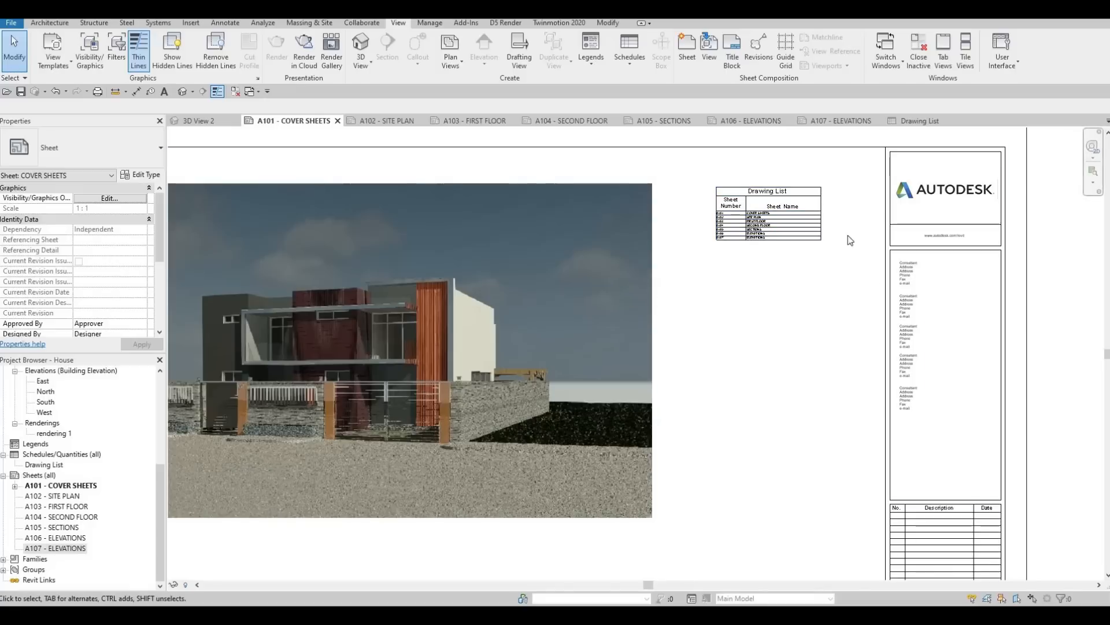
pyautogui.scroll(3, 808, 189)
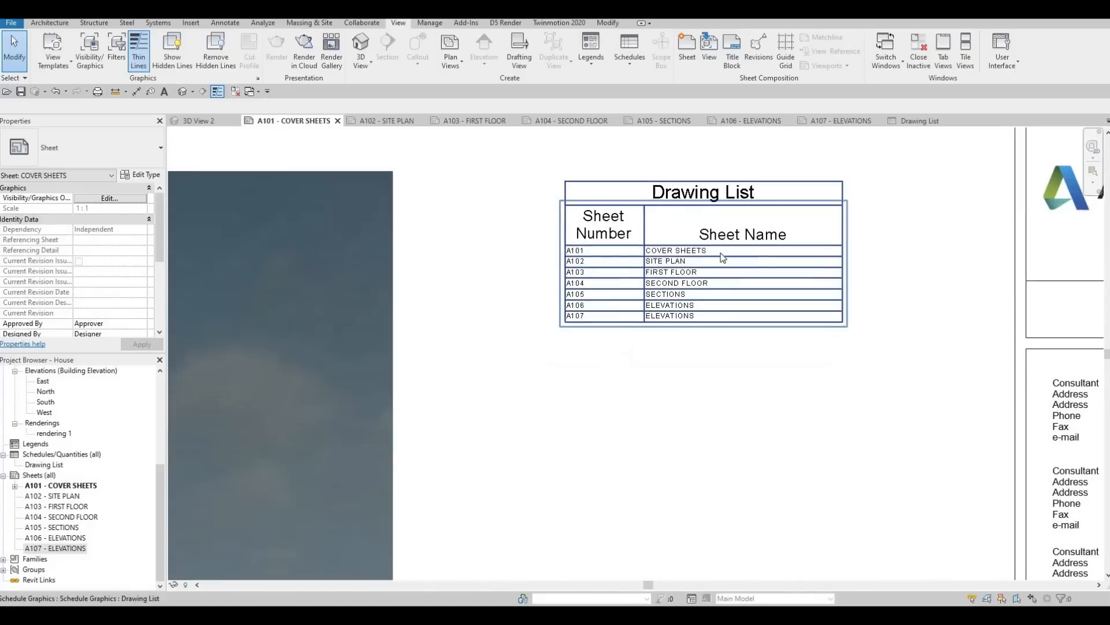
pyautogui.moveTo(661, 277); pyautogui.dragTo(715, 255, button='middle')
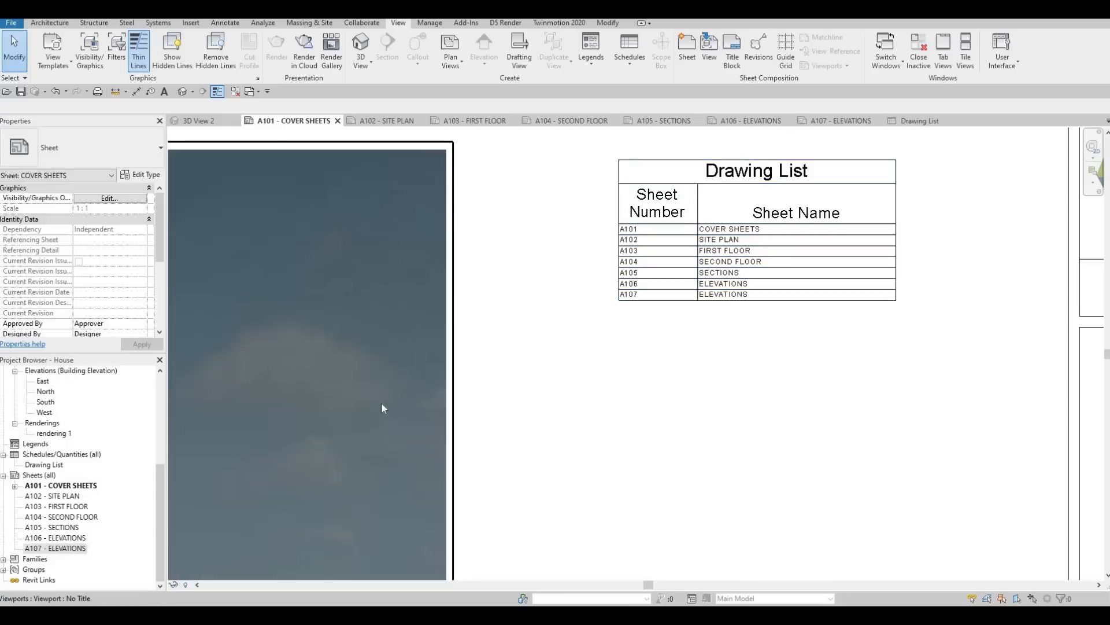
# Step: Exclude the A102 Site Plan sheet from the sheet list and check the drawing list on the cover sheet
pyautogui.doubleClick(59, 497)
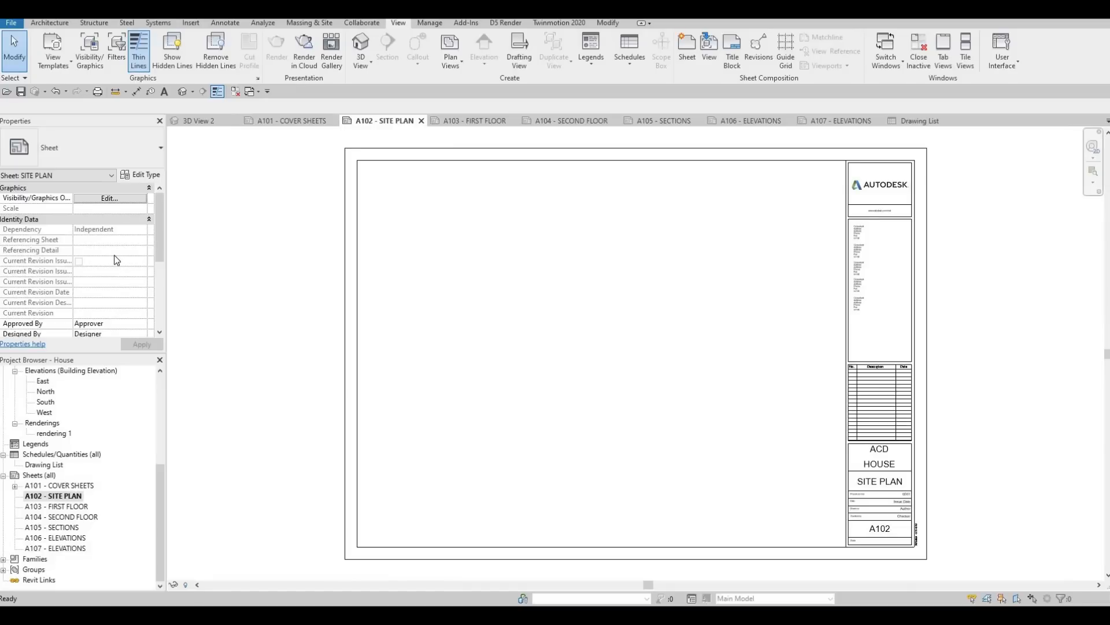
pyautogui.scroll(-4, 114, 255)
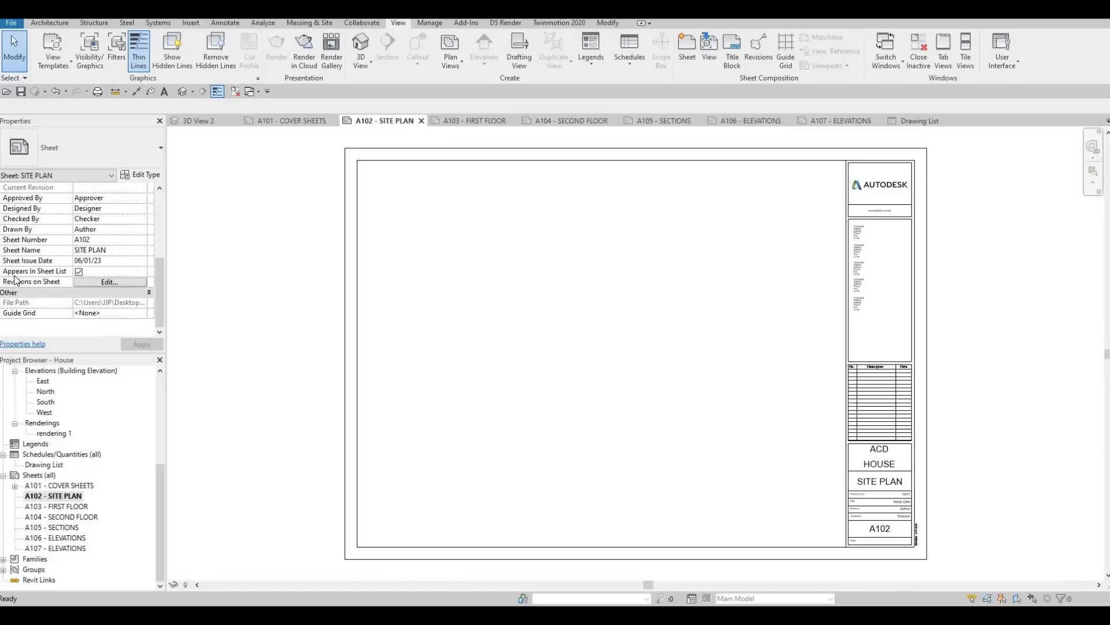
pyautogui.click(79, 271)
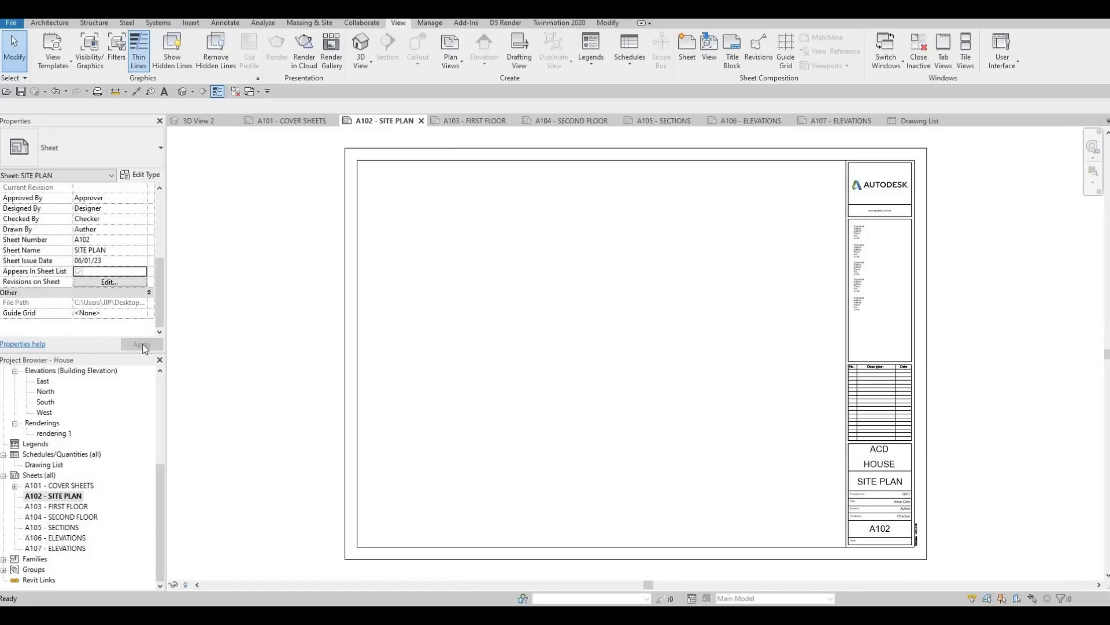
pyautogui.click(316, 123)
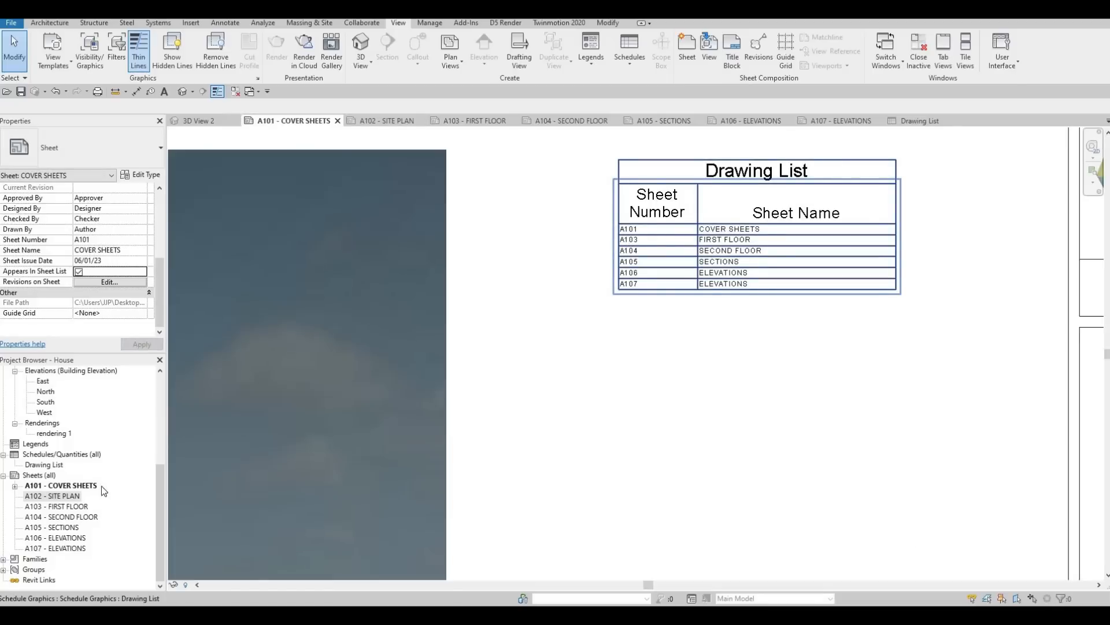
# Step: Bring up the properties of the A102 Site Plan sheet while staying on the cover sheet
pyautogui.click(51, 502)
pyautogui.click(46, 496)
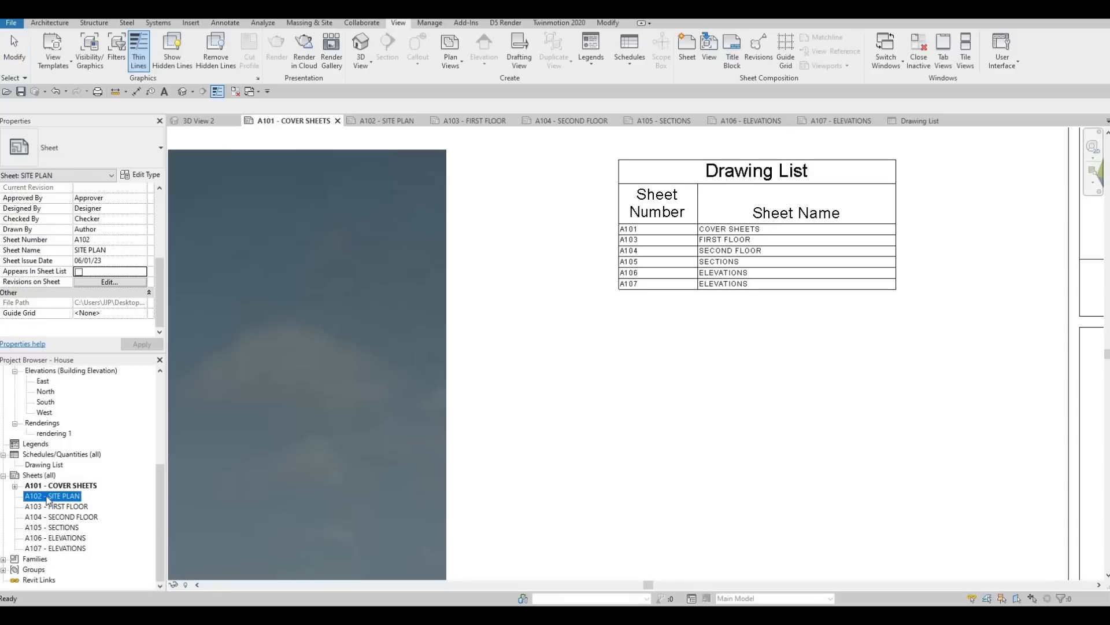
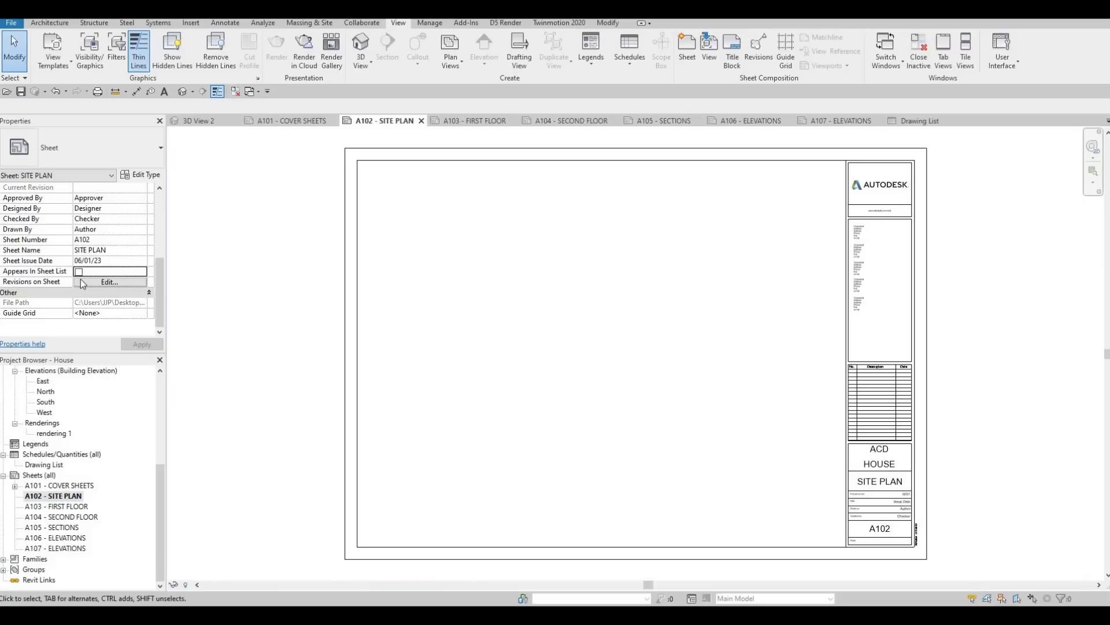
# Step: Include the A102 Site Plan sheet in the sheet list again and check the drawing list on the cover sheet
pyautogui.click(79, 272)
pyautogui.click(266, 123)
pyautogui.scroll(-5, 688, 364)
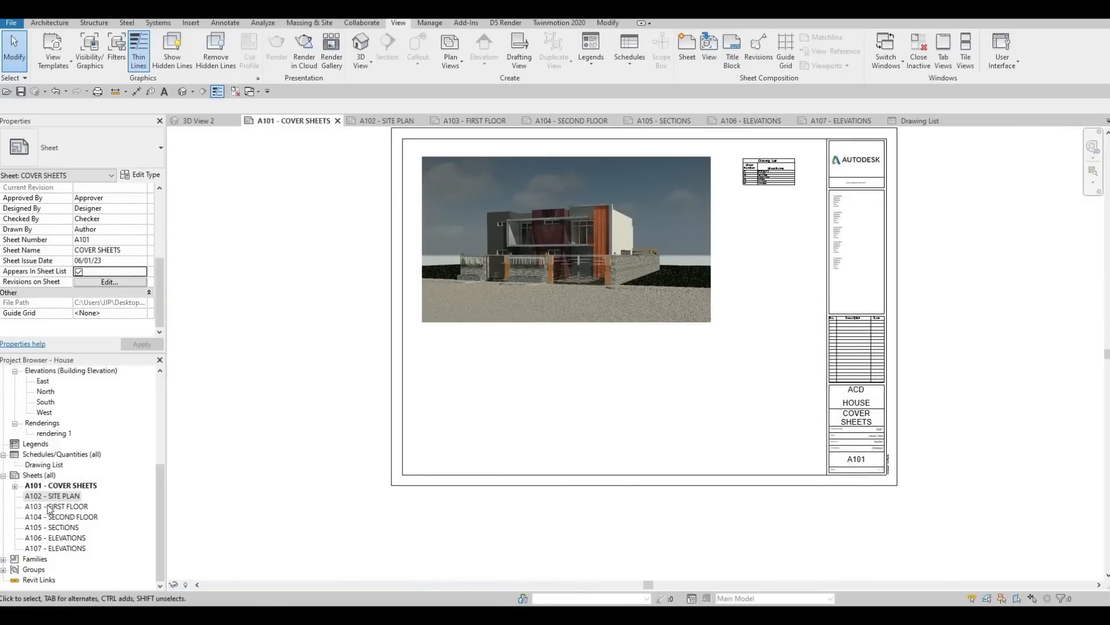
# Step: Place the Site floor plan view on the A102 Site Plan sheet
pyautogui.doubleClick(58, 496)
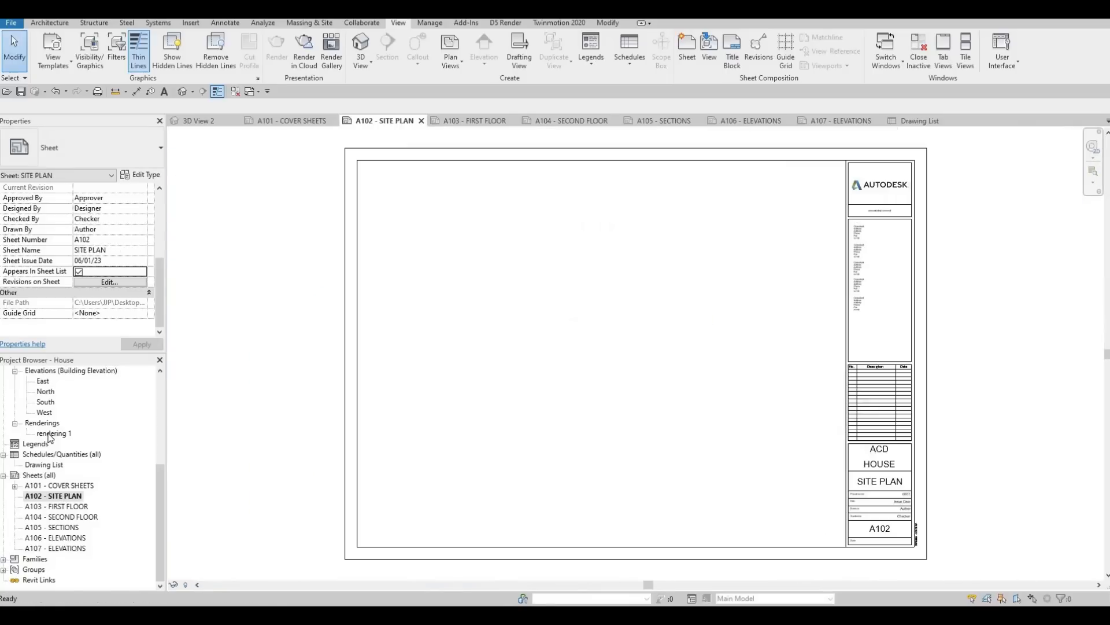
pyautogui.scroll(5, 52, 438)
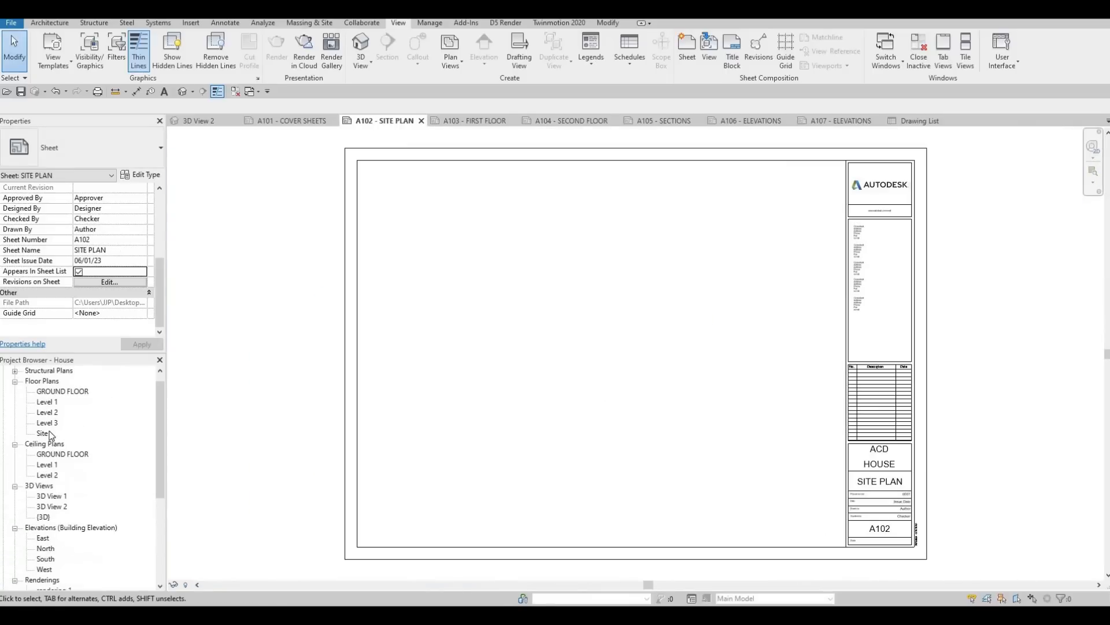
pyautogui.click(42, 443)
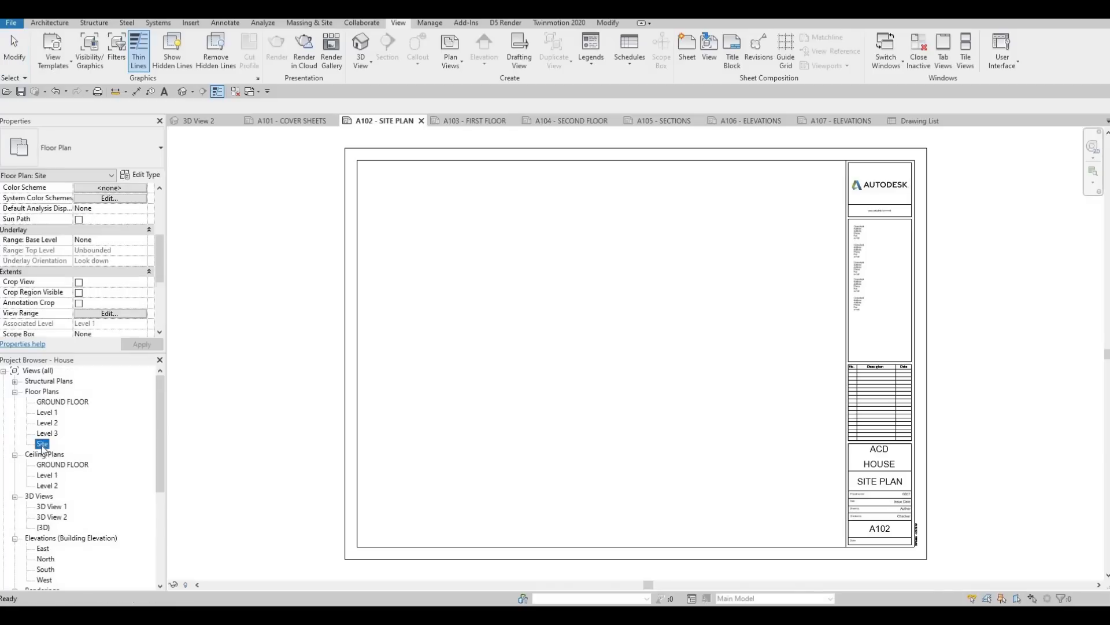
pyautogui.moveTo(528, 362); pyautogui.dragTo(558, 353)
pyautogui.click(624, 431)
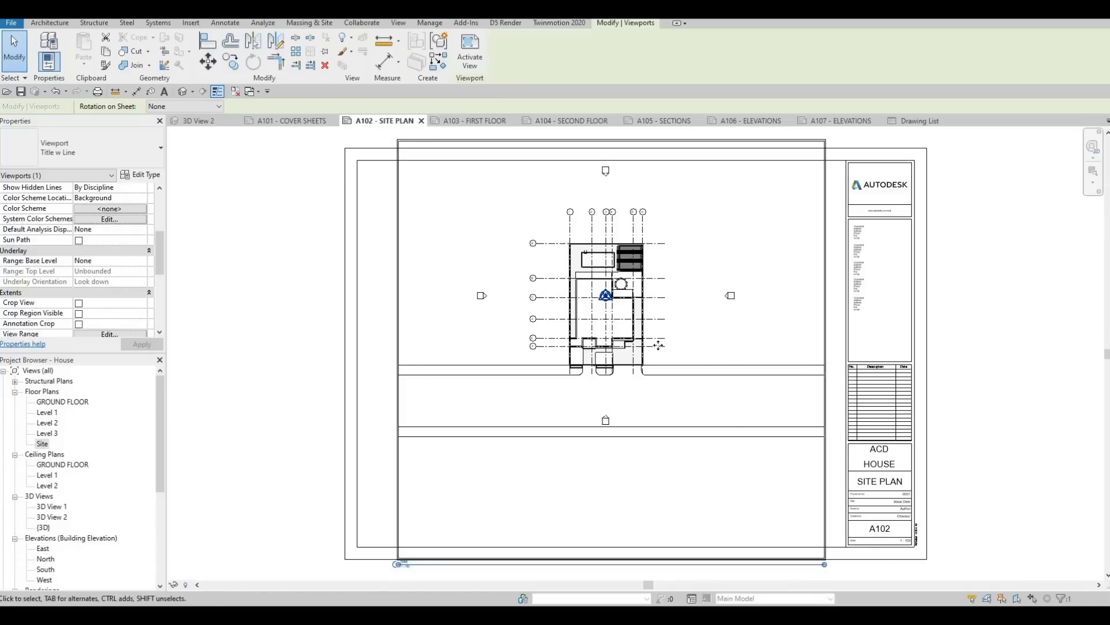
pyautogui.scroll(-2, 650, 349)
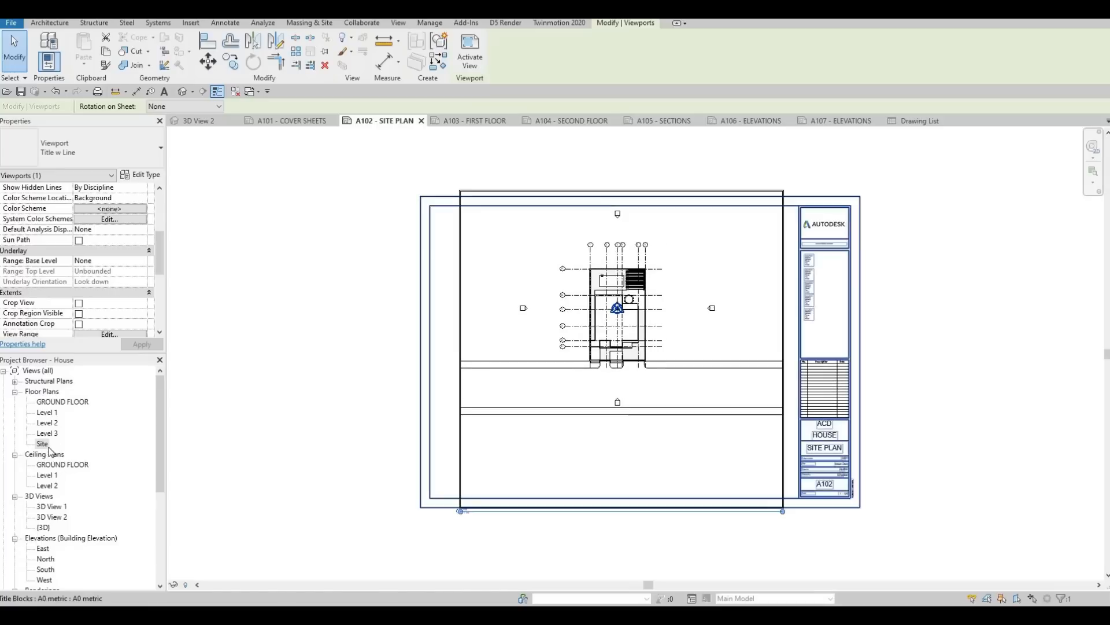
# Step: Turn on Crop View, Crop Region Visible and Annotation Crop for the Site floor plan
pyautogui.doubleClick(43, 444)
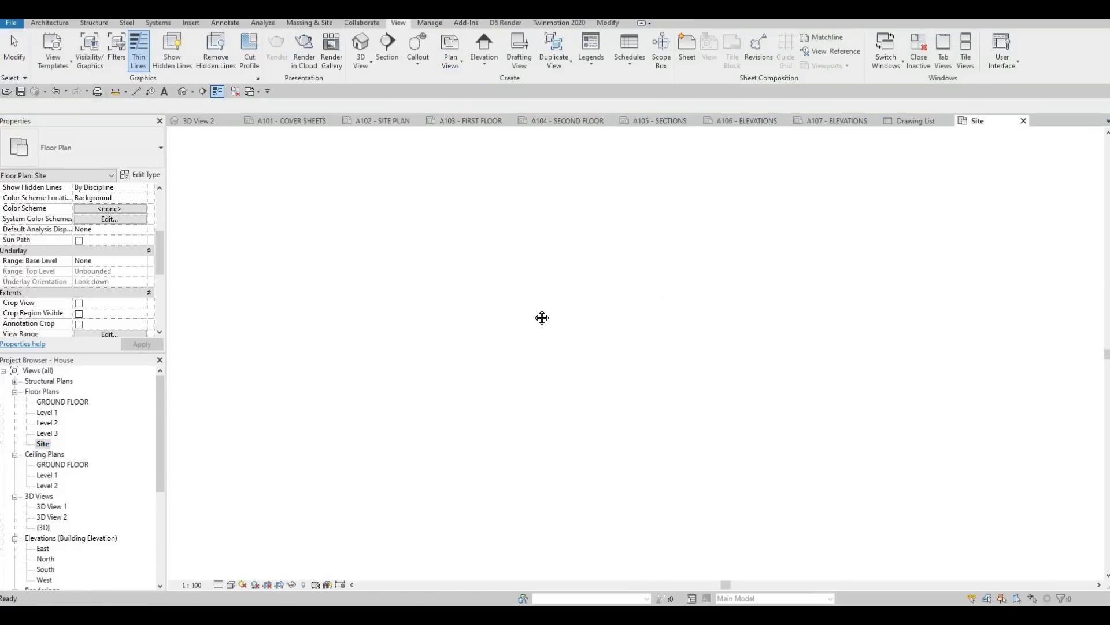
pyautogui.scroll(-3, 80, 242)
pyautogui.click(78, 240)
pyautogui.click(79, 251)
pyautogui.click(78, 261)
pyautogui.click(142, 344)
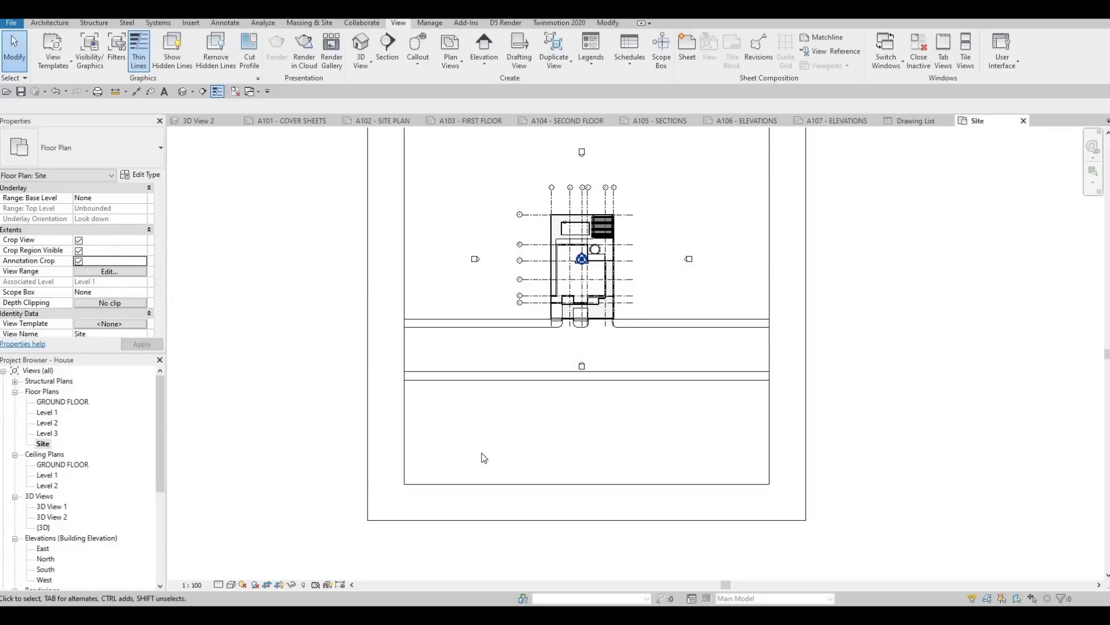
# Step: Tighten the Site plan's crop region on all sides around the house and the road in front of it
pyautogui.moveTo(482, 467); pyautogui.dragTo(475, 483, button='middle')
pyautogui.scroll(-2, 478, 487)
pyautogui.click(516, 491)
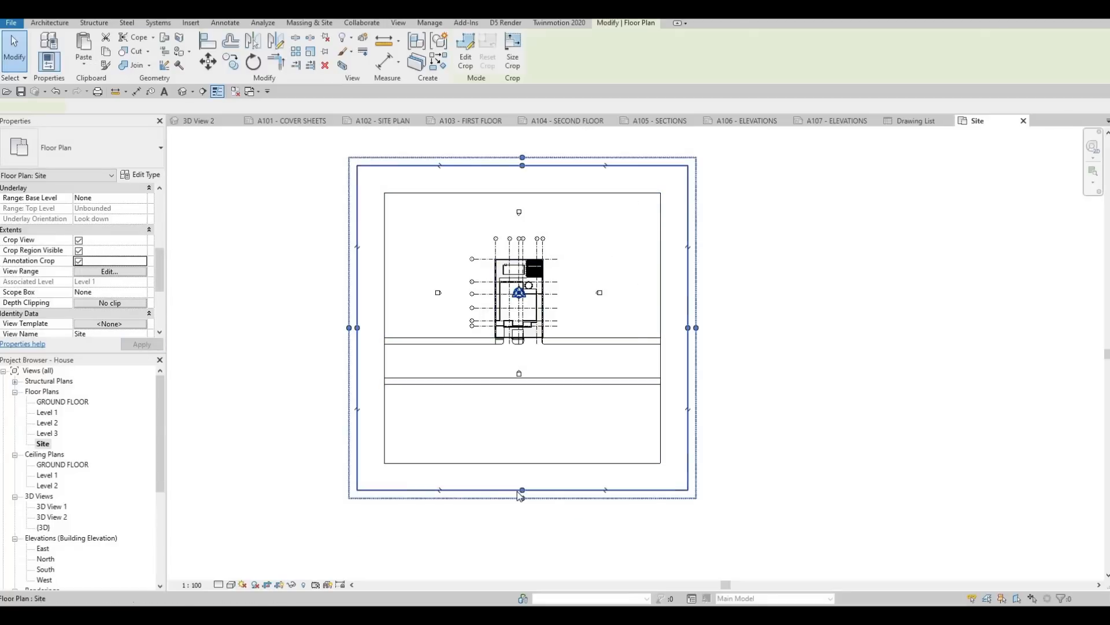
pyautogui.moveTo(524, 458); pyautogui.dragTo(524, 418)
pyautogui.moveTo(357, 293); pyautogui.dragTo(422, 300)
pyautogui.moveTo(630, 287); pyautogui.dragTo(638, 285)
pyautogui.moveTo(518, 166); pyautogui.dragTo(522, 215)
pyautogui.scroll(1, 493, 237)
pyautogui.press('Escape')
pyautogui.press('Escape')
# Step: Hide the Elevations annotation category in the Site floor plan through its Visibility/Graphic Overrides
pyautogui.press('v')
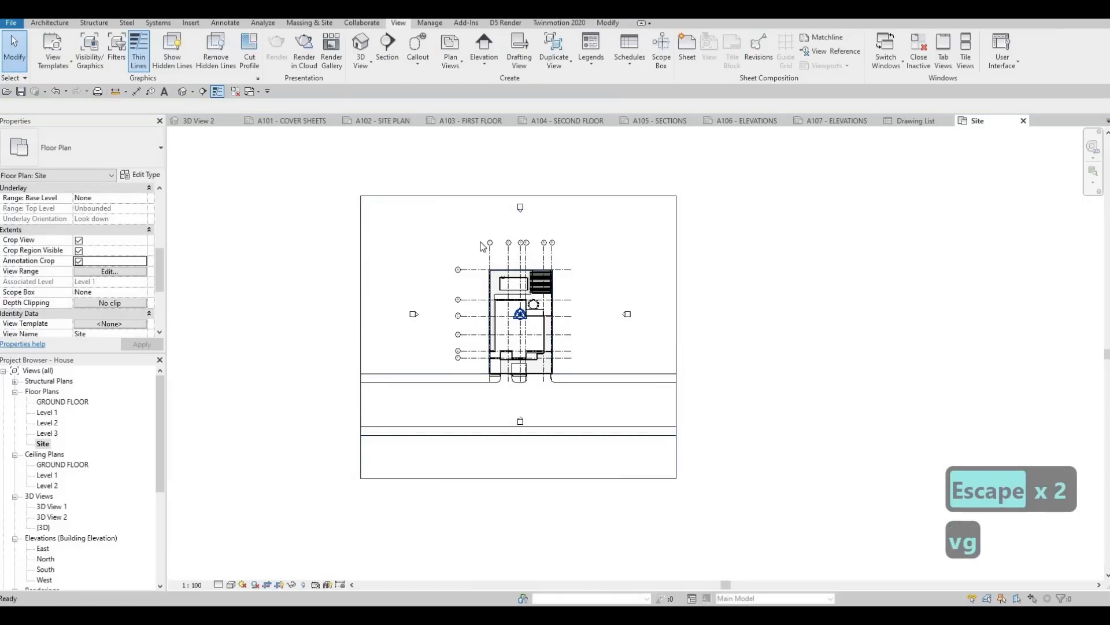
pyautogui.press('g')
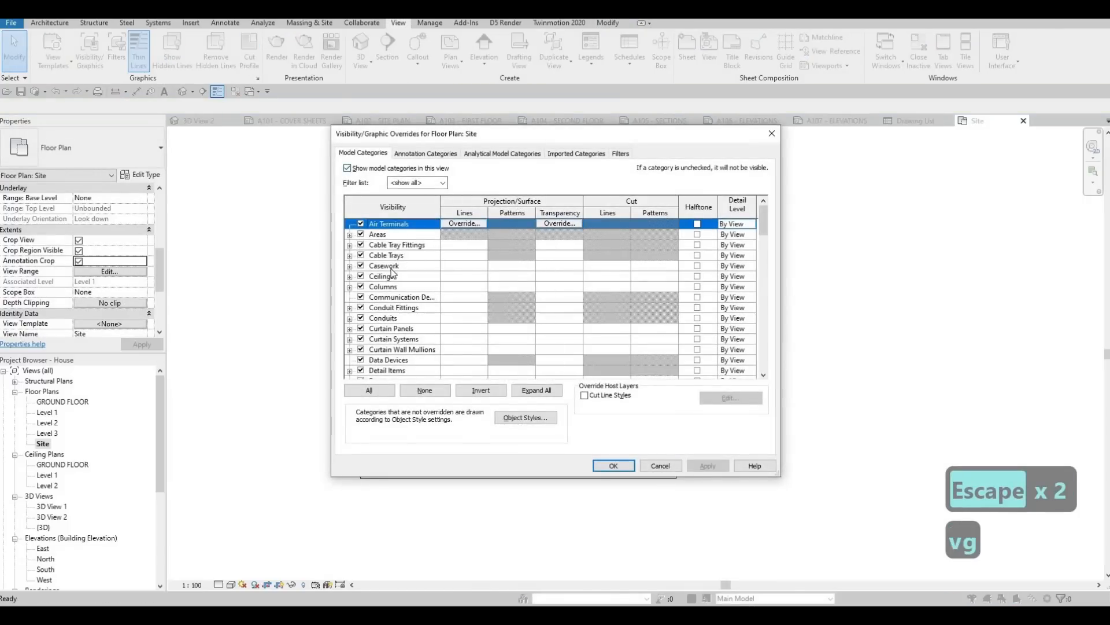
pyautogui.click(385, 266)
pyautogui.press('e')
pyautogui.scroll(-1, 405, 196)
pyautogui.click(425, 153)
pyautogui.click(396, 267)
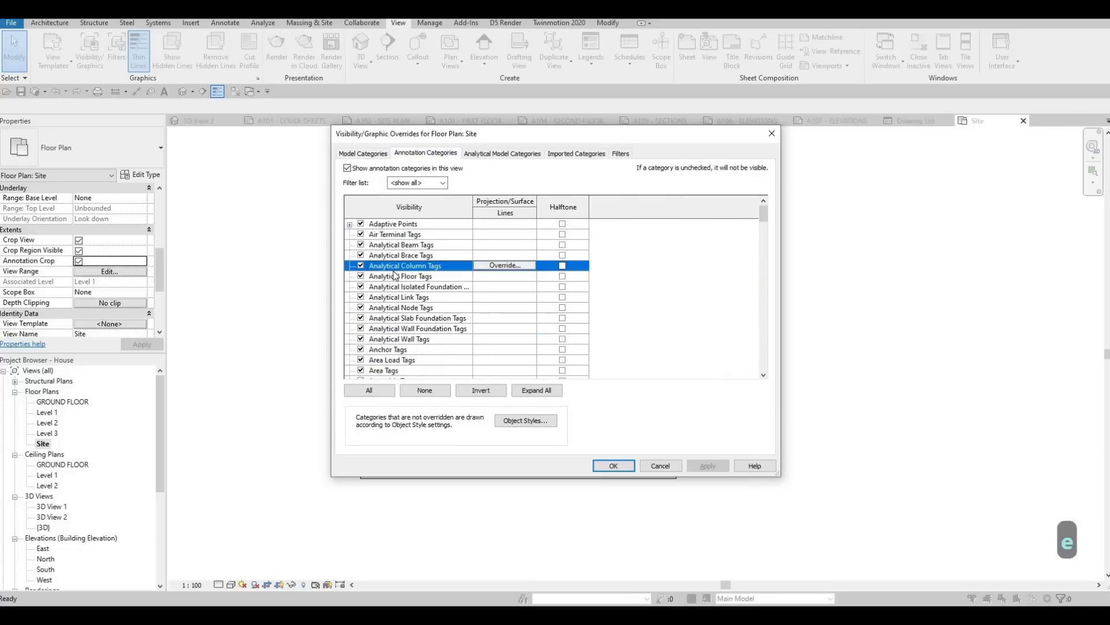
pyautogui.press('e')
pyautogui.scroll(-1, 364, 341)
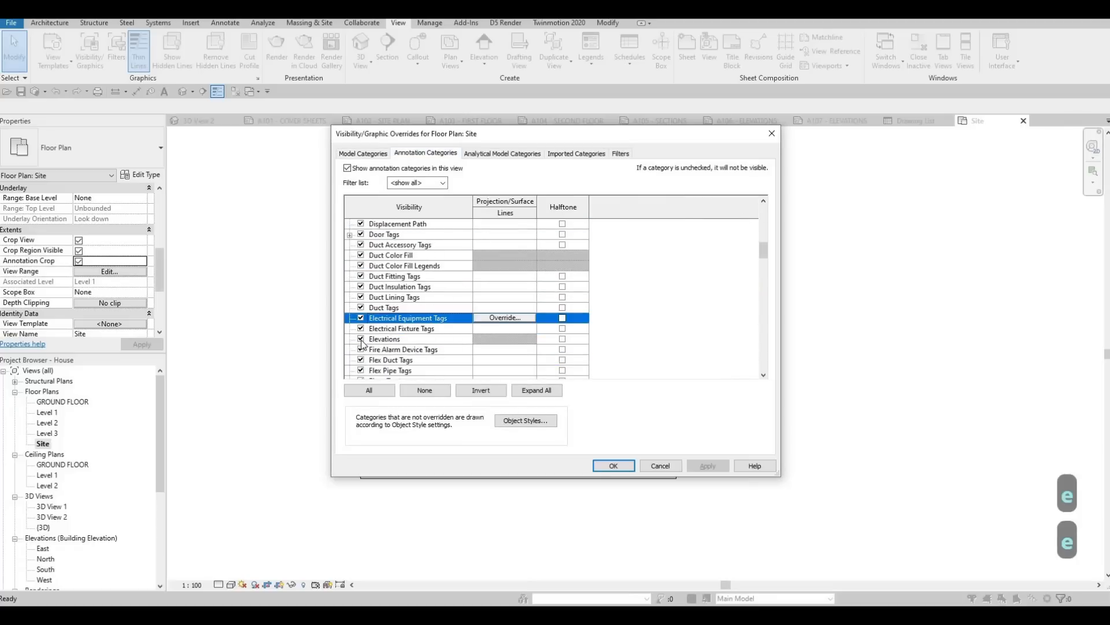
pyautogui.click(361, 339)
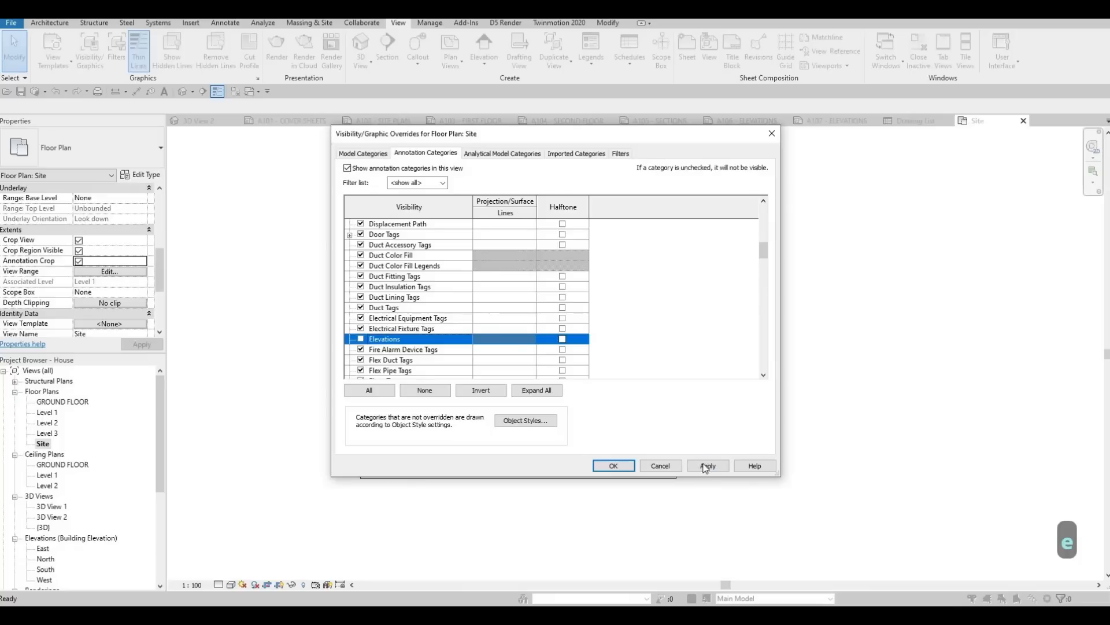
pyautogui.click(708, 465)
pyautogui.press('Return')
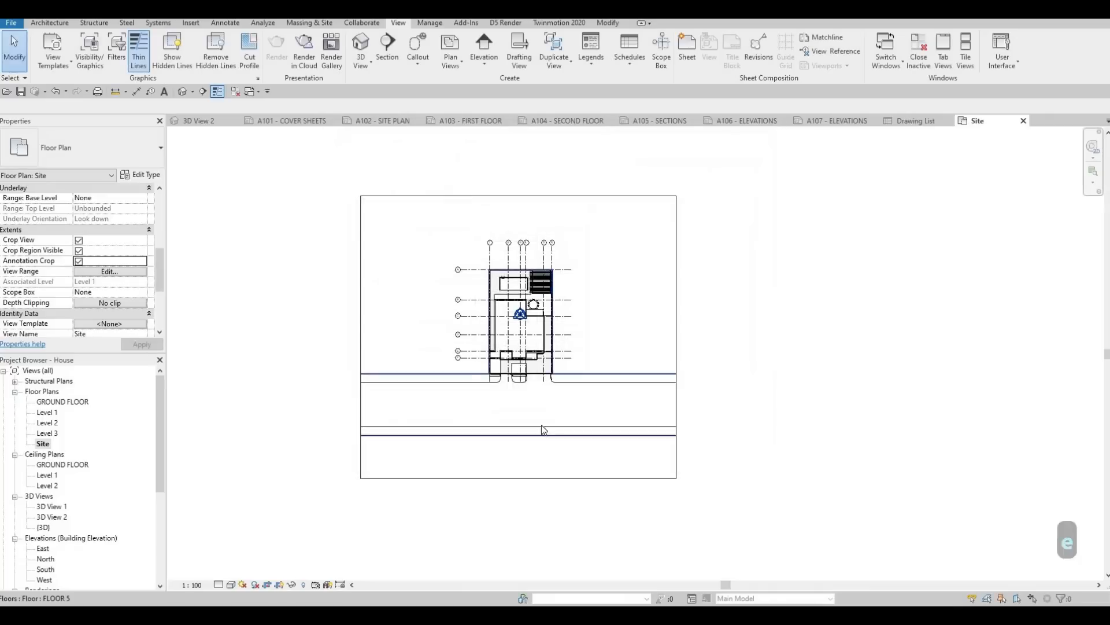
# Step: Hide the Grids annotation category in the Site floor plan
pyautogui.scroll(5, 514, 260)
pyautogui.scroll(-4, 478, 263)
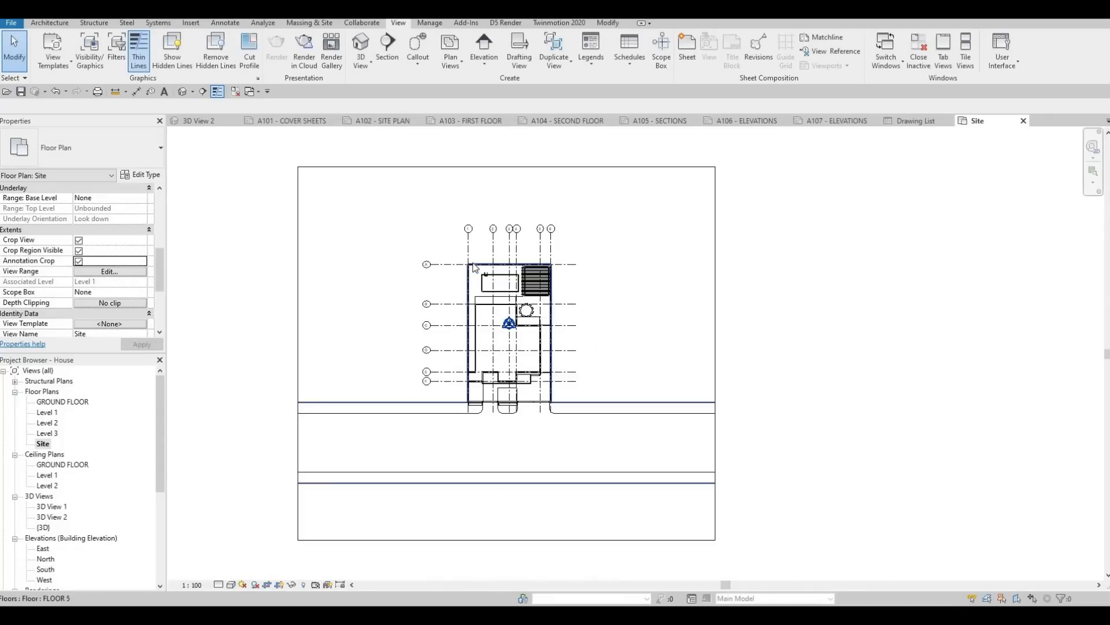
pyautogui.press('v')
pyautogui.press('g')
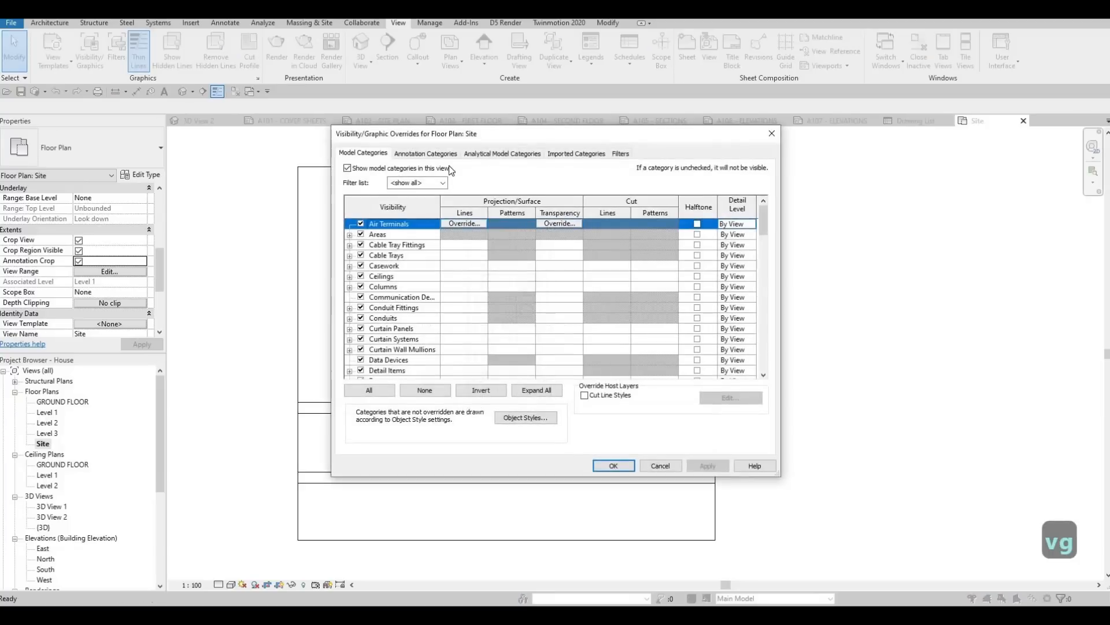
pyautogui.click(426, 154)
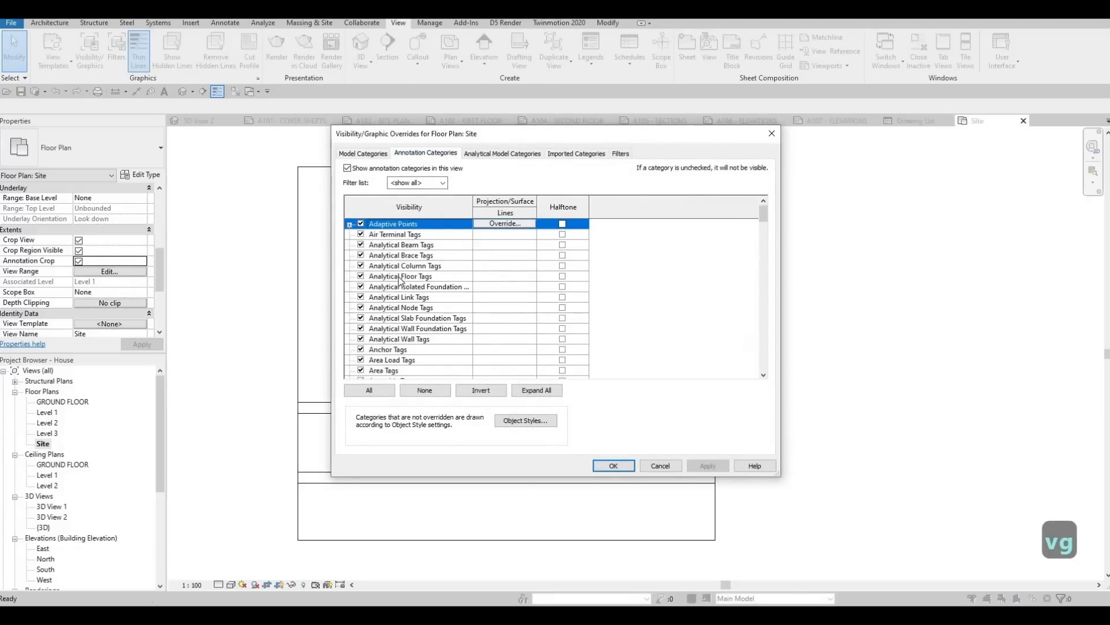
pyautogui.click(400, 278)
pyautogui.press('g')
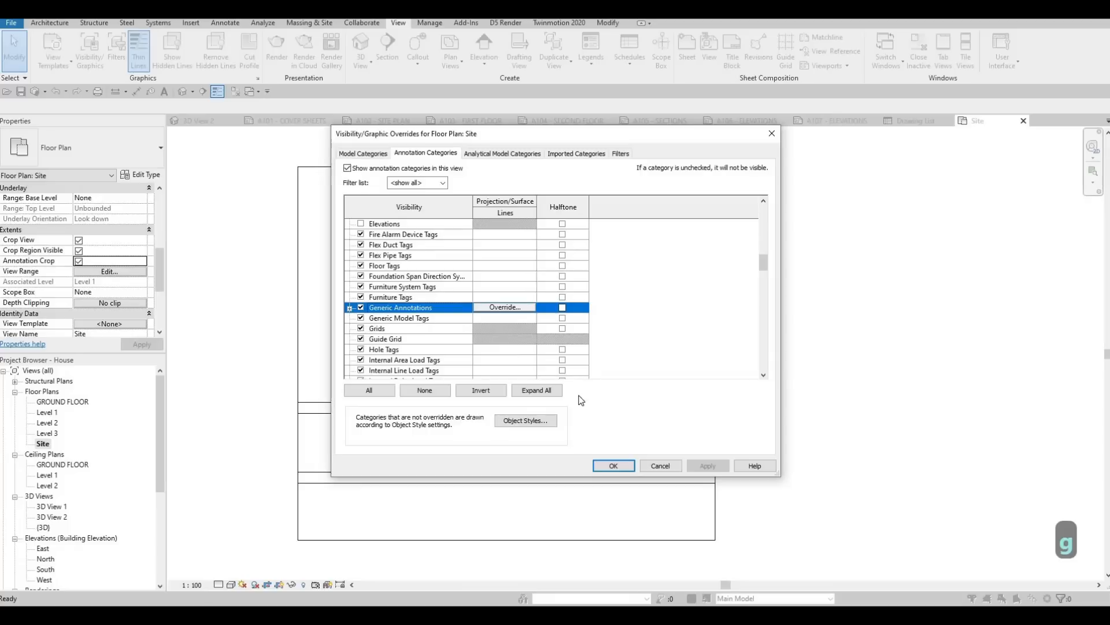
pyautogui.click(361, 328)
pyautogui.click(623, 464)
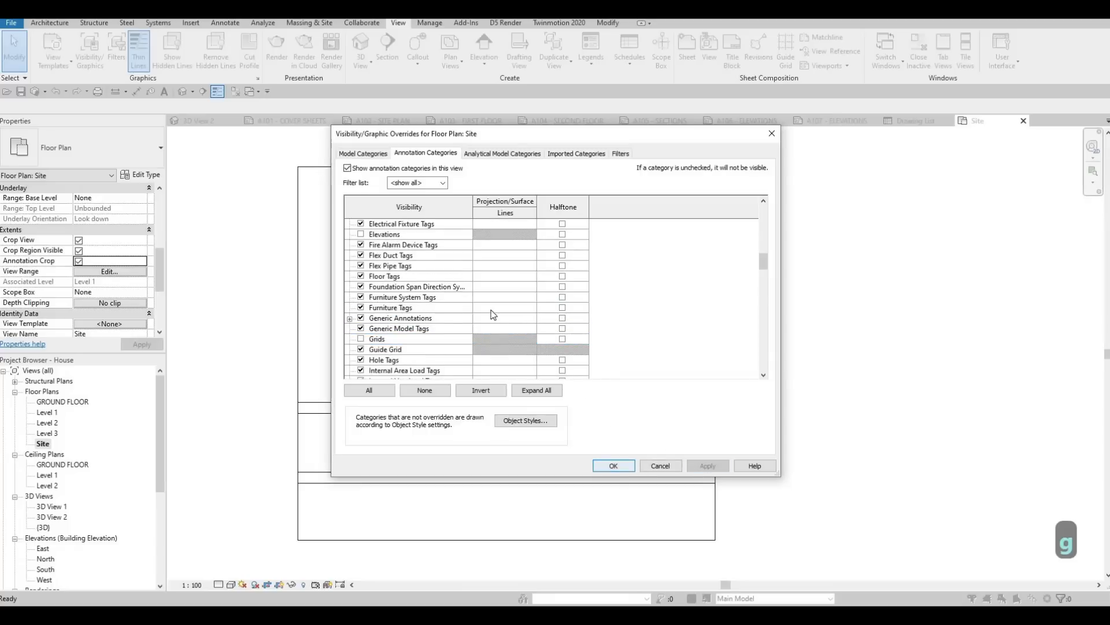
pyautogui.moveTo(556, 302); pyautogui.dragTo(587, 272, button='middle')
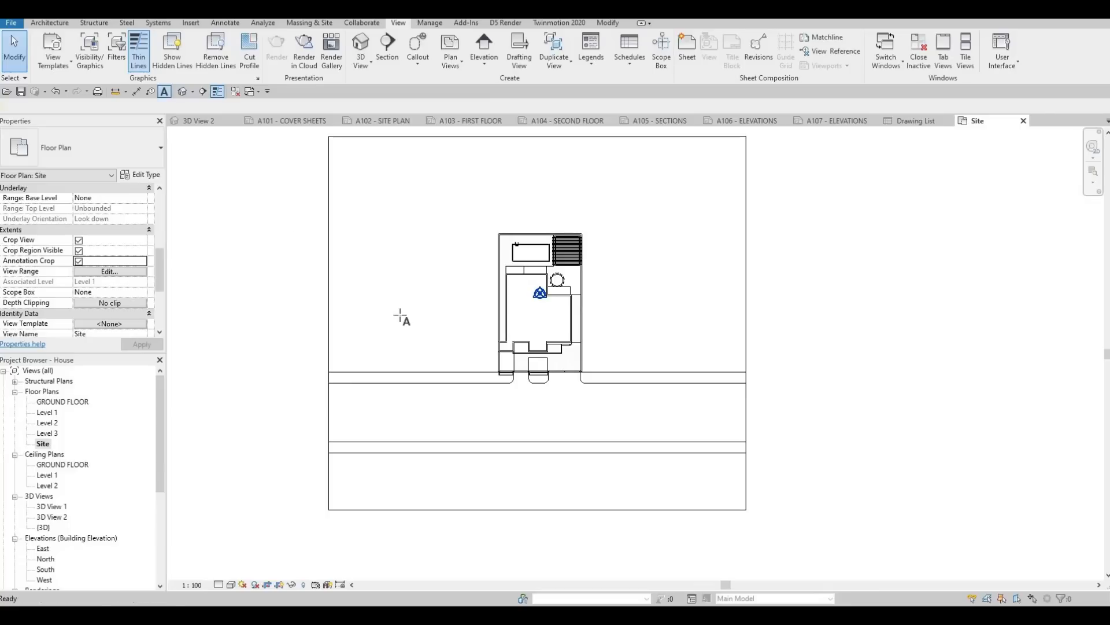
# Step: Start a text note on the road in front of the house and enter the street name in capitals
pyautogui.press('t')
pyautogui.press('x')
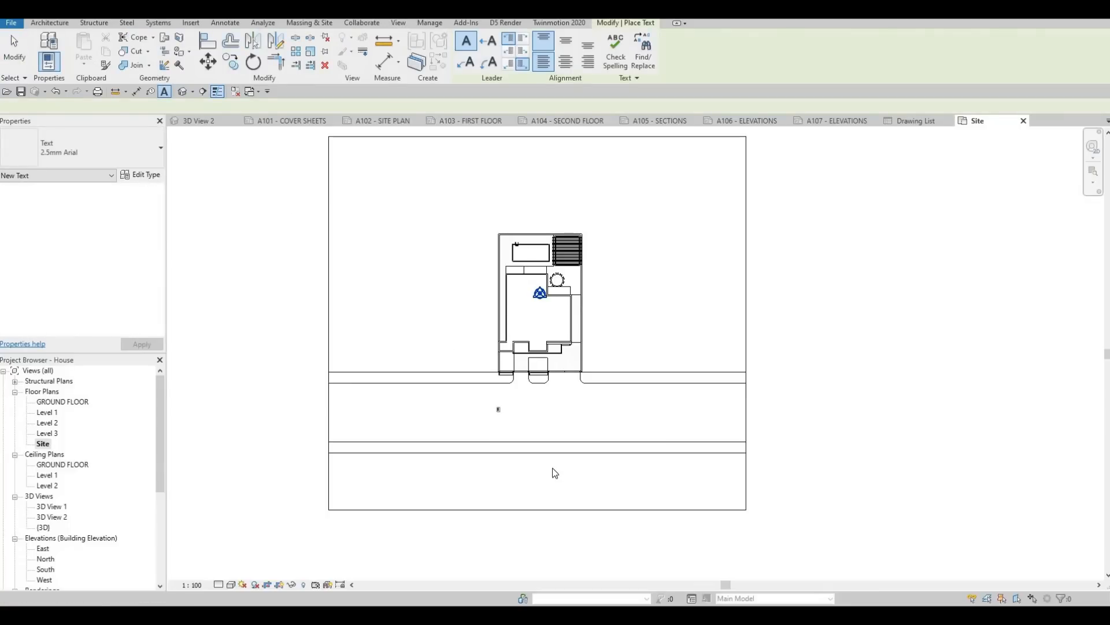
pyautogui.click(499, 409)
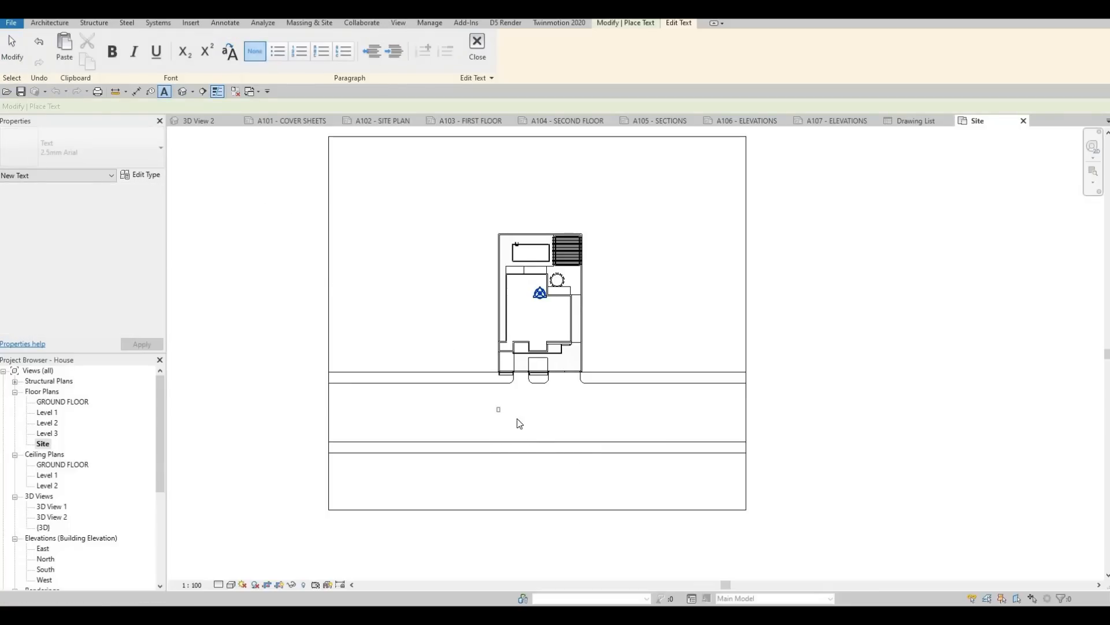
pyautogui.scroll(4, 516, 412)
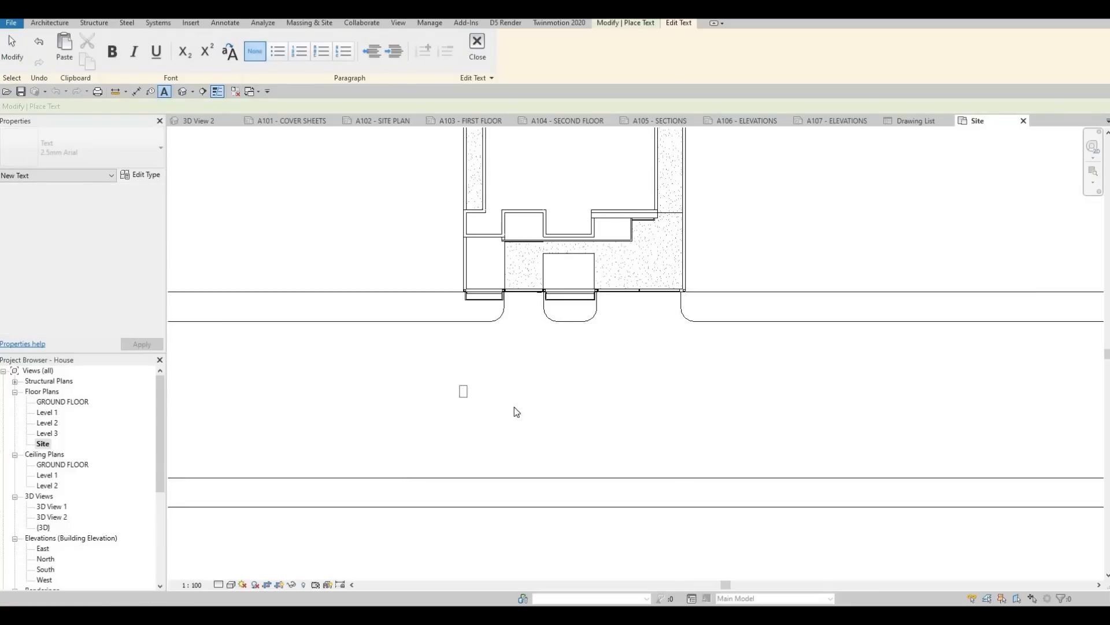
pyautogui.press('capslock')
# Step: Add the house number before the street name and DRIVE after it, and finish the text note
pyautogui.press('Left')
pyautogui.press('Left')
pyautogui.press('Left')
pyautogui.press('Left')
pyautogui.press('Left')
pyautogui.press('Left')
pyautogui.press('Left')
pyautogui.press('Left')
pyautogui.press('Left')
pyautogui.press('Left')
pyautogui.press('Left')
pyautogui.press('Left')
pyautogui.press('Left')
pyautogui.press('Left')
pyautogui.press('Left')
pyautogui.press('Left')
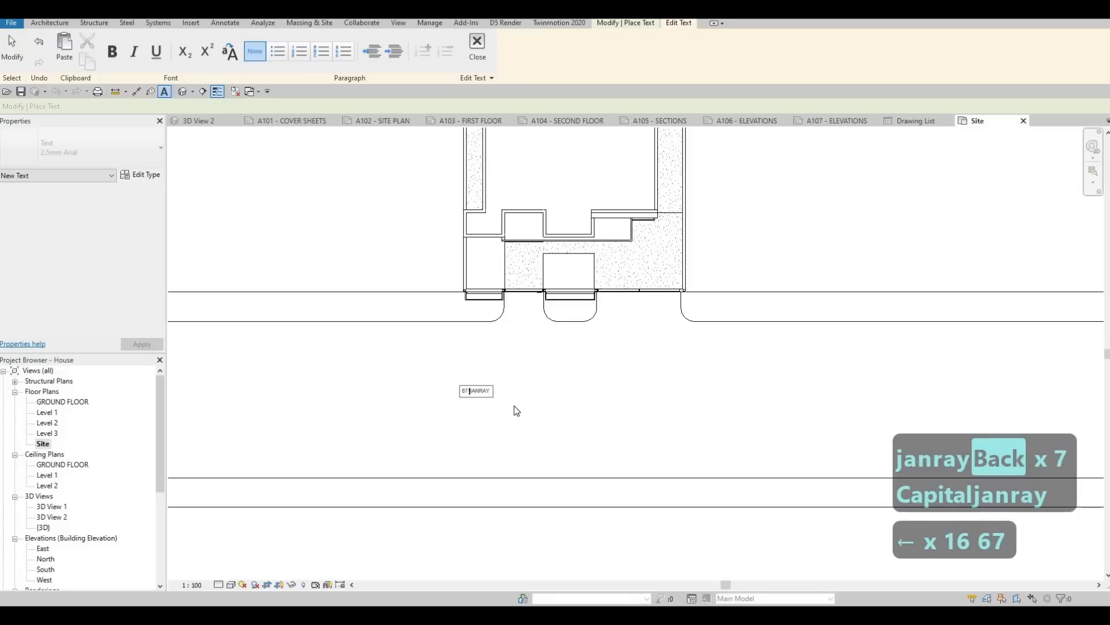
pyautogui.press('Right')
pyautogui.press('Right')
pyautogui.press('Right')
pyautogui.press('Right')
pyautogui.press('Right')
pyautogui.press('Right')
pyautogui.press('Right')
pyautogui.press('Right')
pyautogui.press('Right')
pyautogui.press('Right')
pyautogui.press('Right')
pyautogui.press('Right')
pyautogui.press('Right')
pyautogui.press('Right')
pyautogui.press('Right')
pyautogui.press('Right')
pyautogui.write('DRIVE')
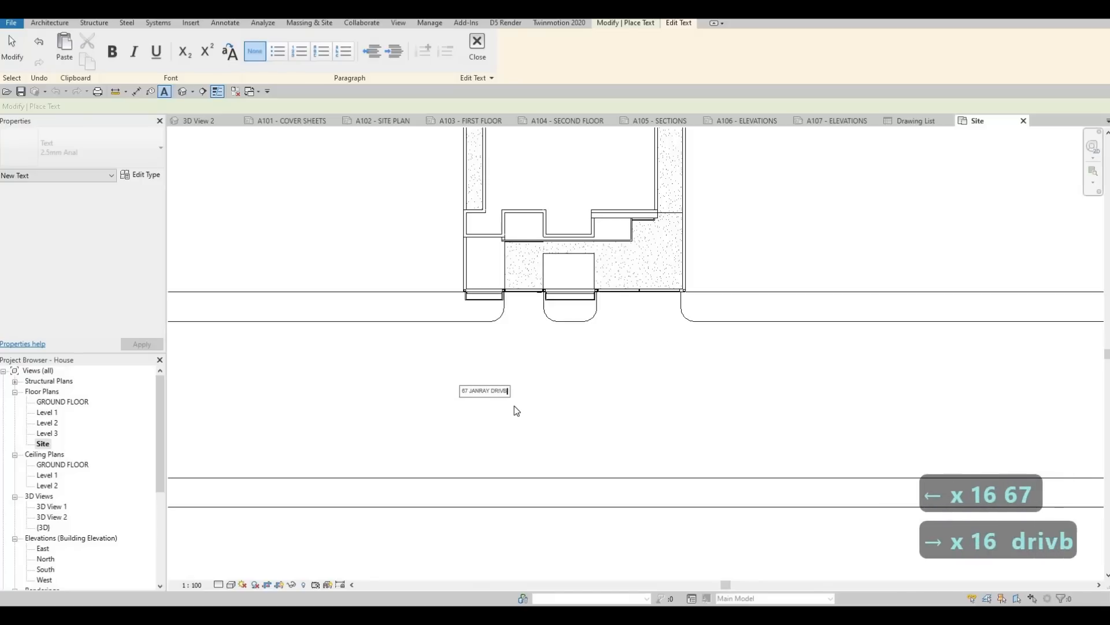
pyautogui.press('BackSpace')
pyautogui.write('e')
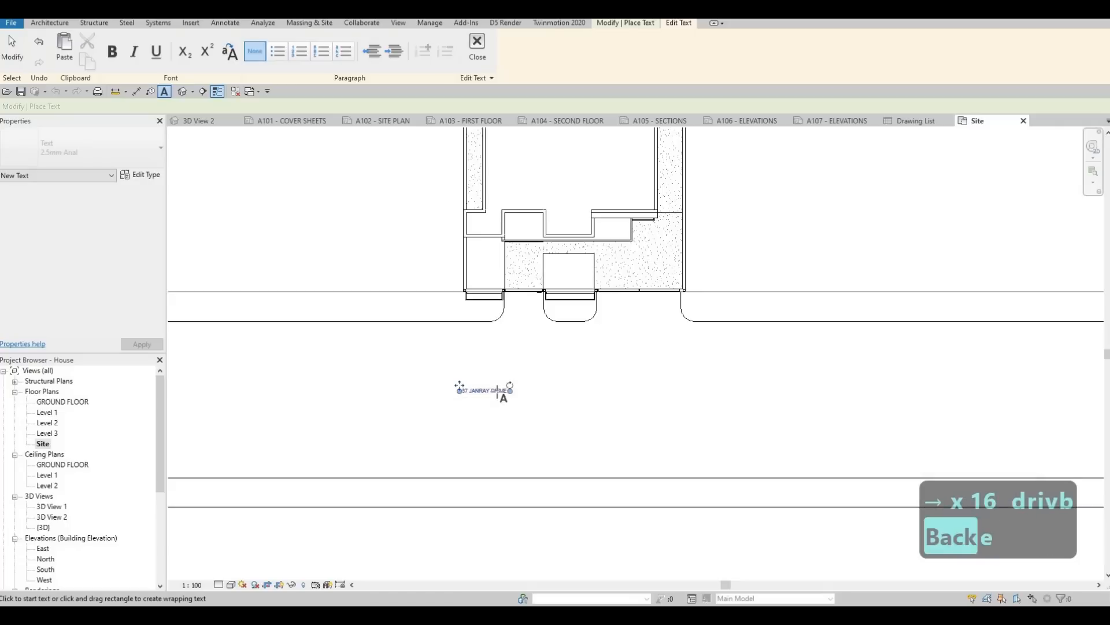
pyautogui.press('Escape')
pyautogui.press('Escape')
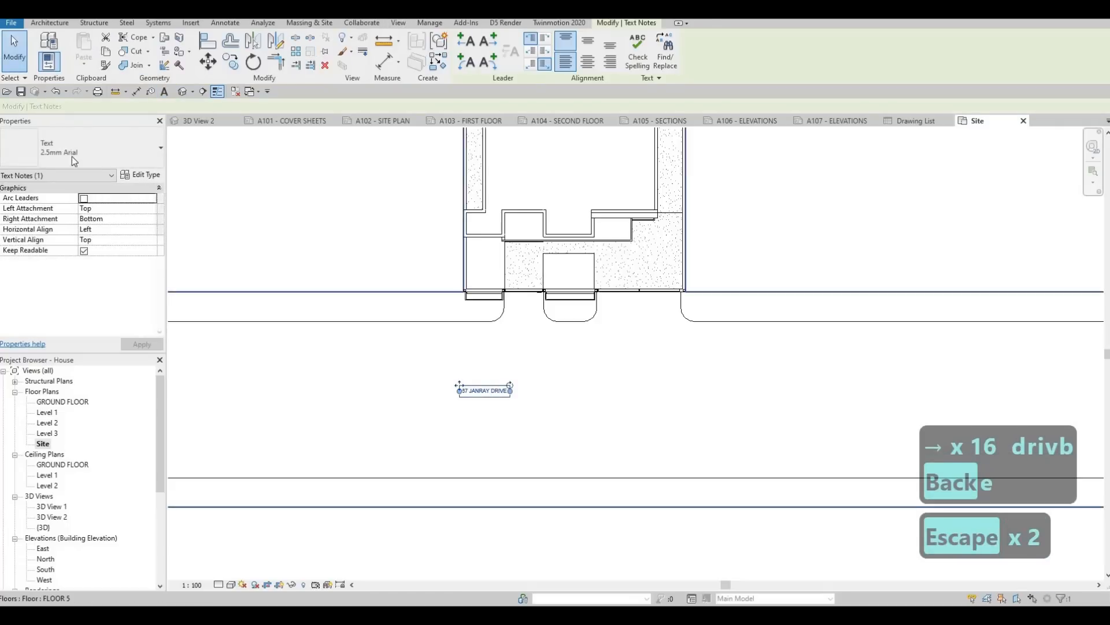
# Step: Change the street address text note to the 8mm Arial type
pyautogui.click(65, 145)
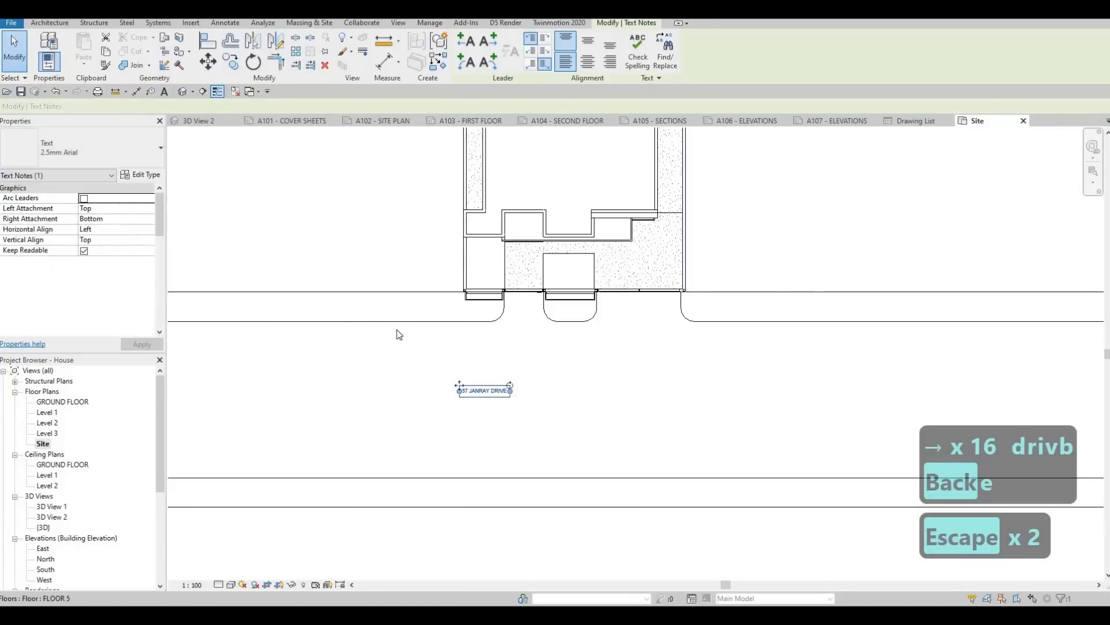
pyautogui.scroll(-2, 440, 372)
pyautogui.press('Escape')
pyautogui.press('Escape')
pyautogui.click(437, 366)
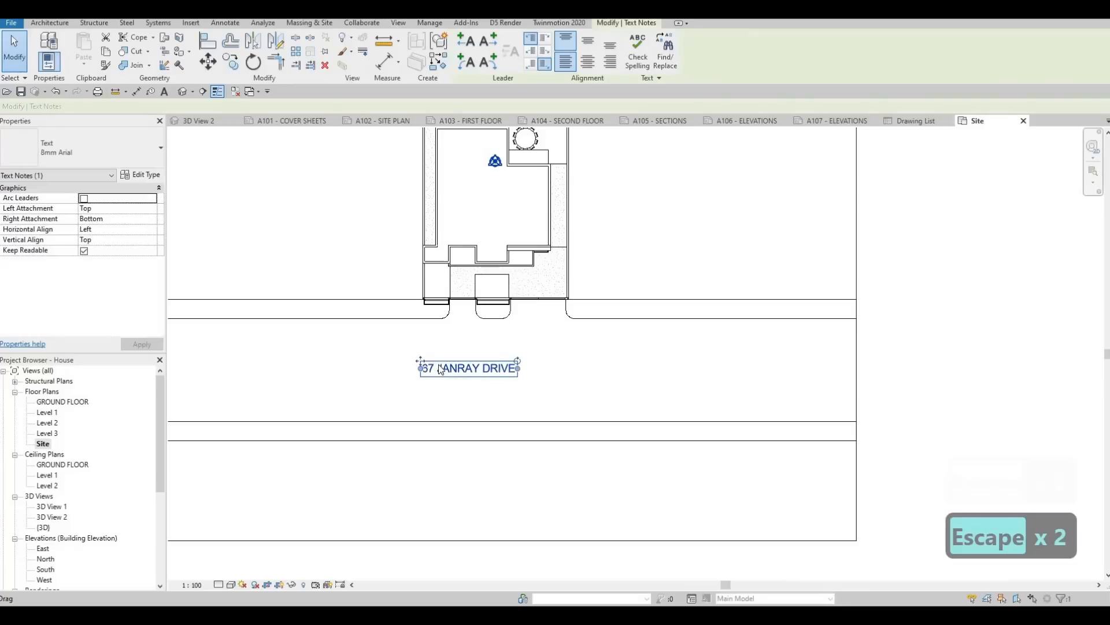
pyautogui.press('Escape')
pyautogui.scroll(-2, 538, 315)
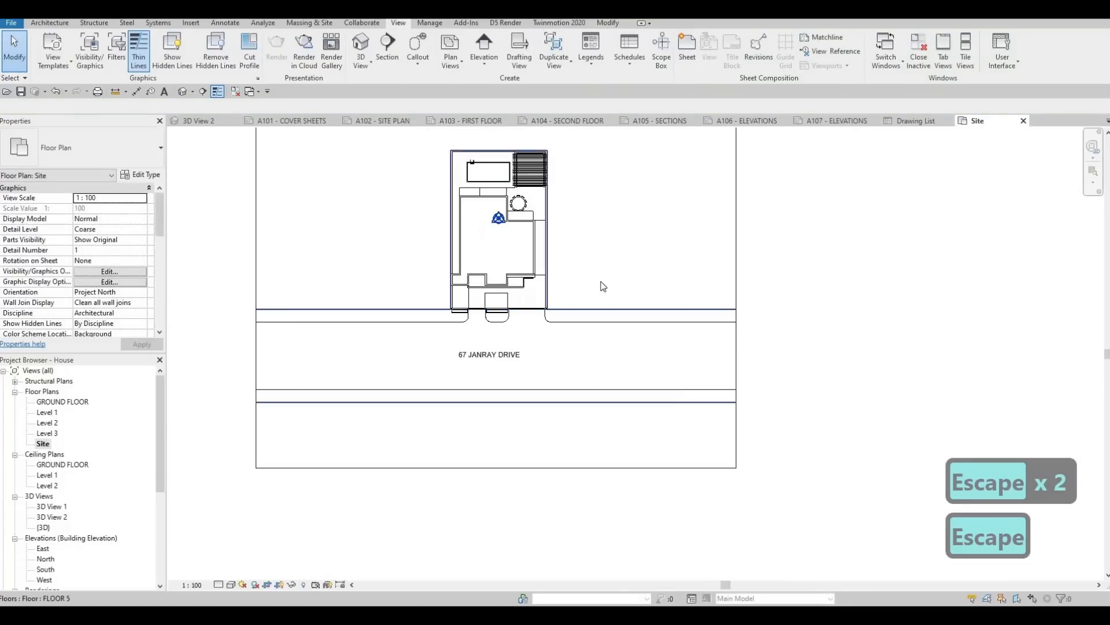
# Step: Return to the A102 Site Plan sheet and check the cropped site plan with its street label
pyautogui.moveTo(636, 196); pyautogui.dragTo(605, 223, button='middle')
pyautogui.scroll(-1, 606, 284)
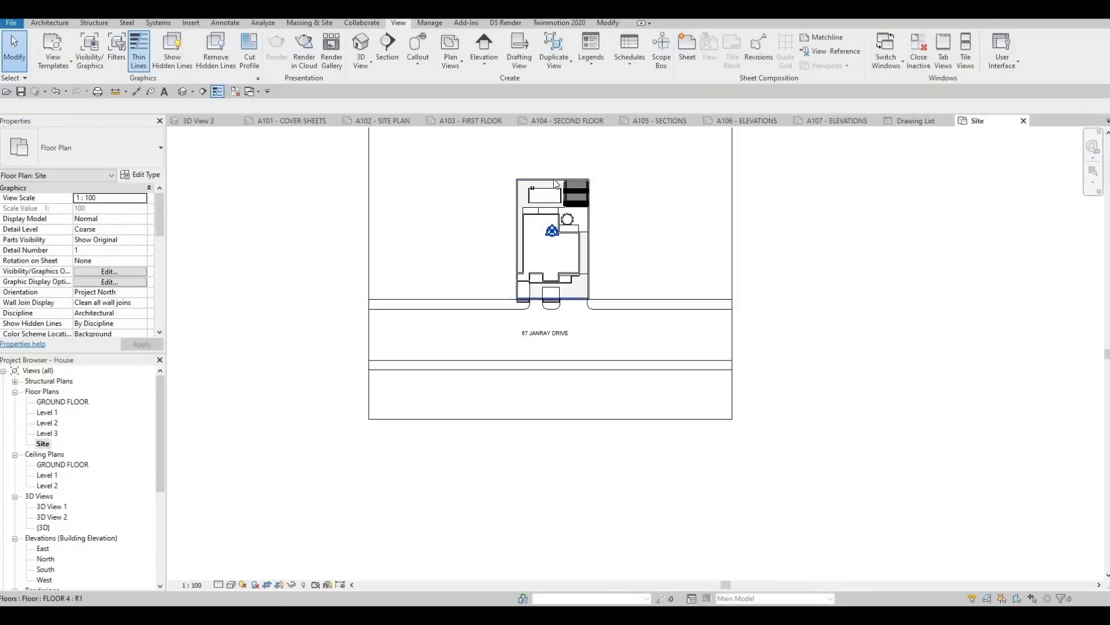
pyautogui.click(380, 121)
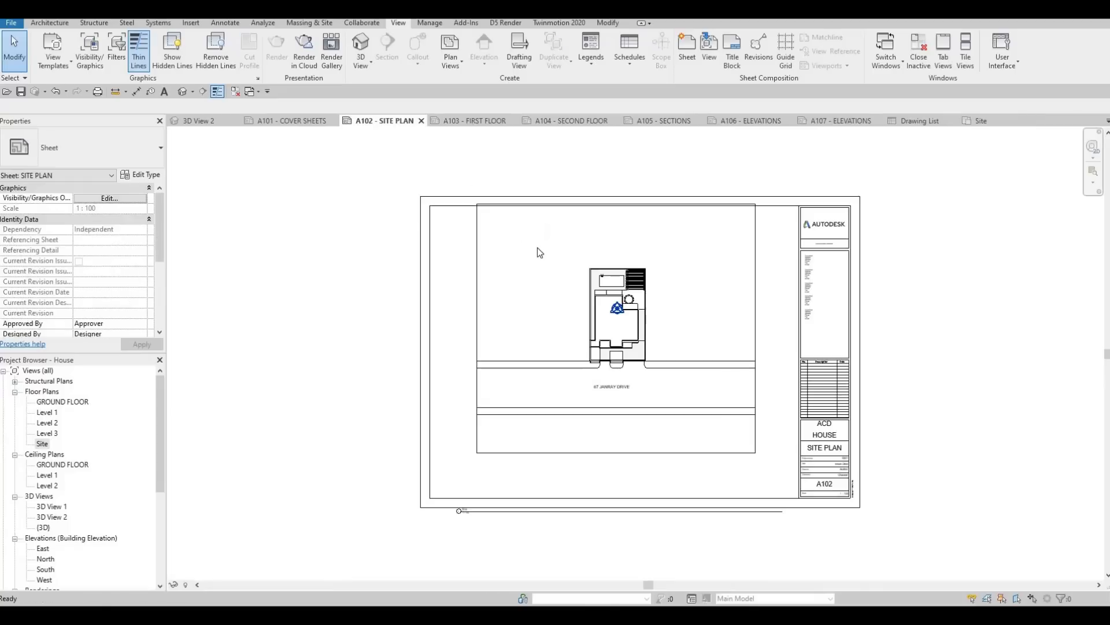
pyautogui.press('F1')
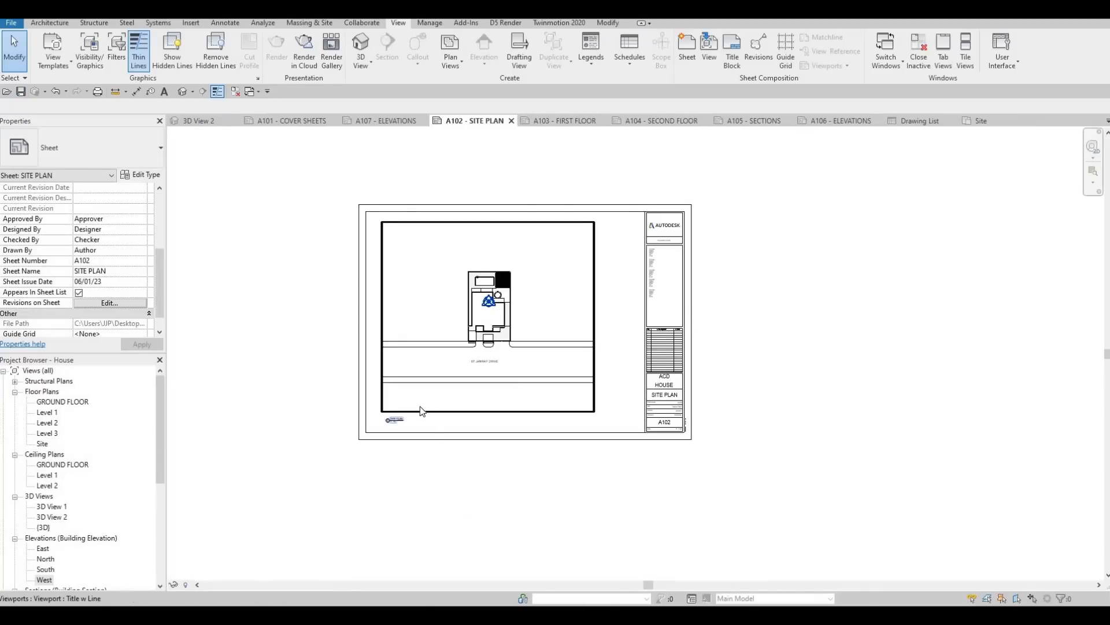
pyautogui.scroll(4, 433, 408)
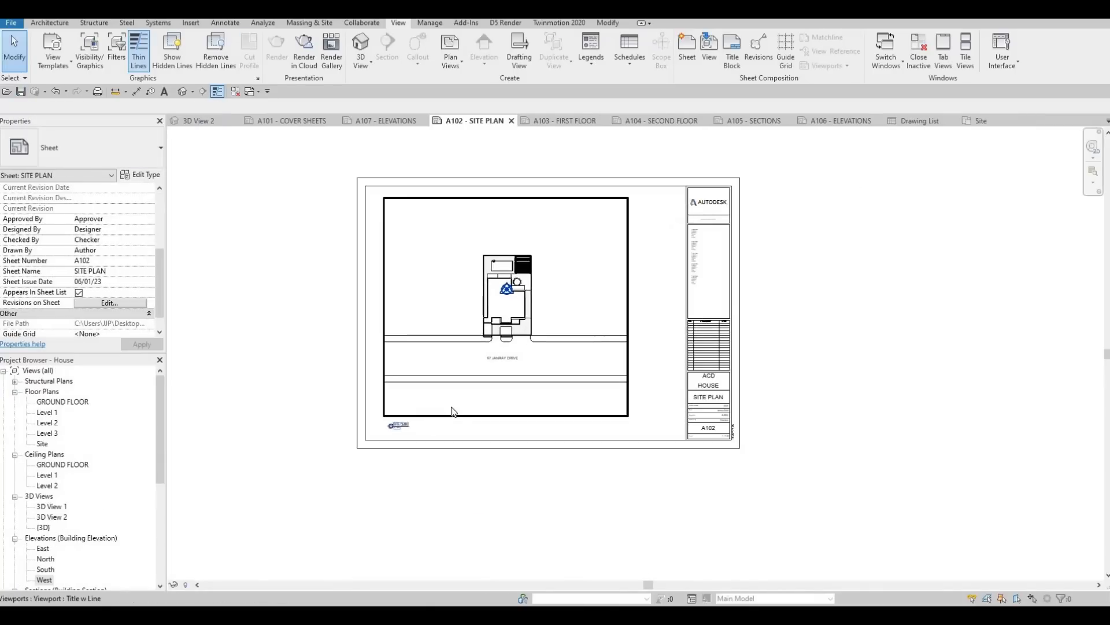
# Step: Examine the site plan's view title on the A102 sheet and select the viewport to review its title settings
pyautogui.scroll(2, 436, 413)
pyautogui.scroll(-2, 454, 415)
pyautogui.press('Escape')
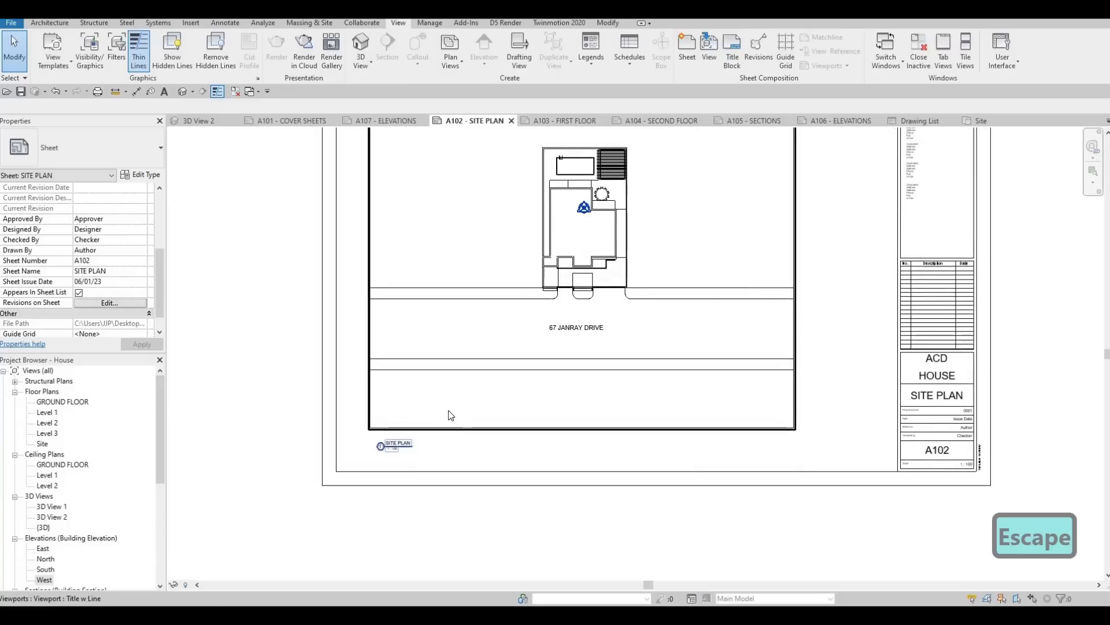
pyautogui.scroll(3, 384, 446)
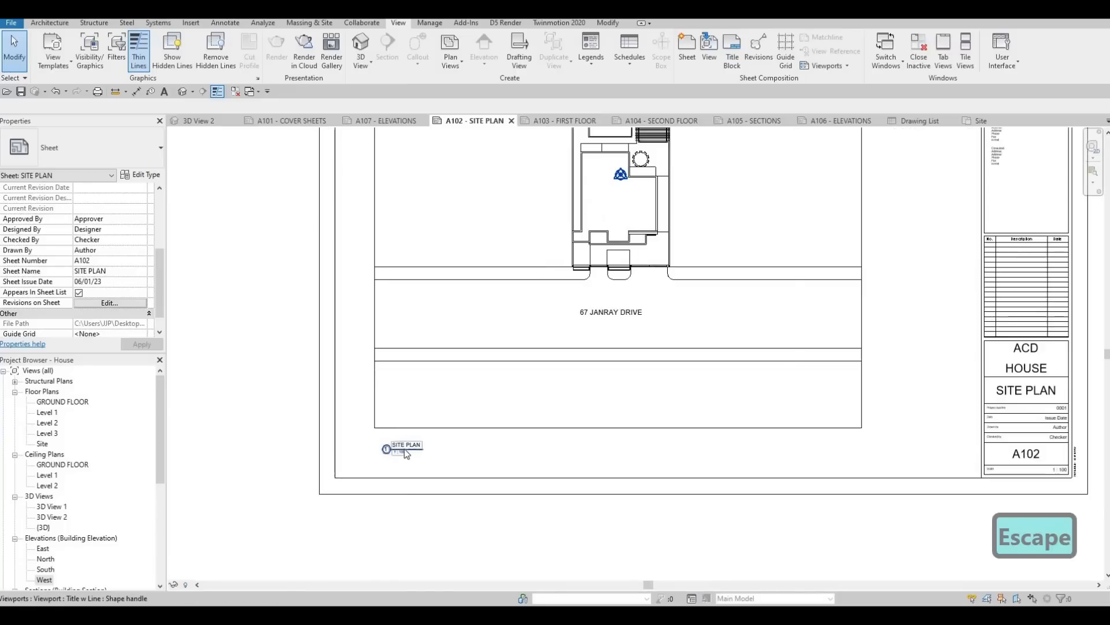
pyautogui.scroll(-1, 422, 417)
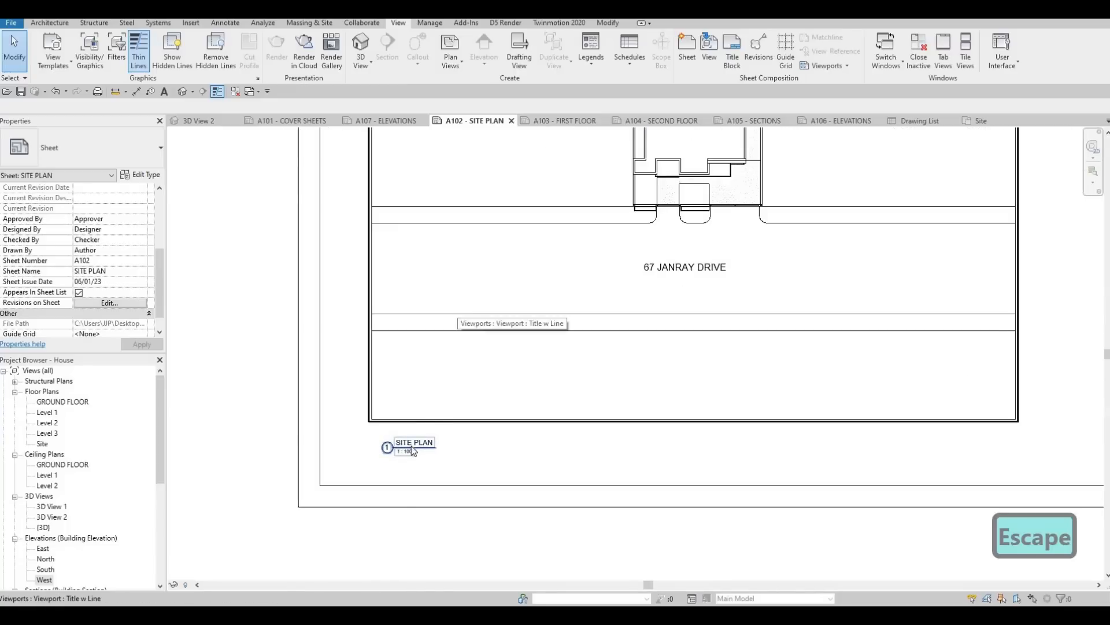
pyautogui.click(531, 284)
pyautogui.scroll(-4, 89, 308)
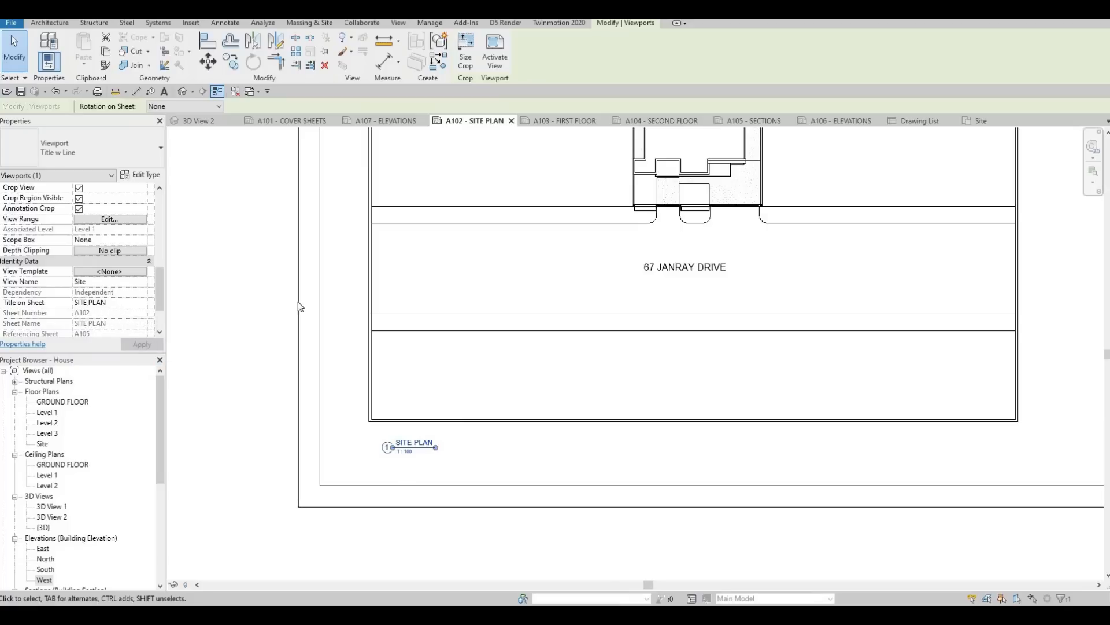
# Step: Look at the A103 First Floor sheet, open the Level 1 floor plan and make its crop region visible
pyautogui.click(559, 121)
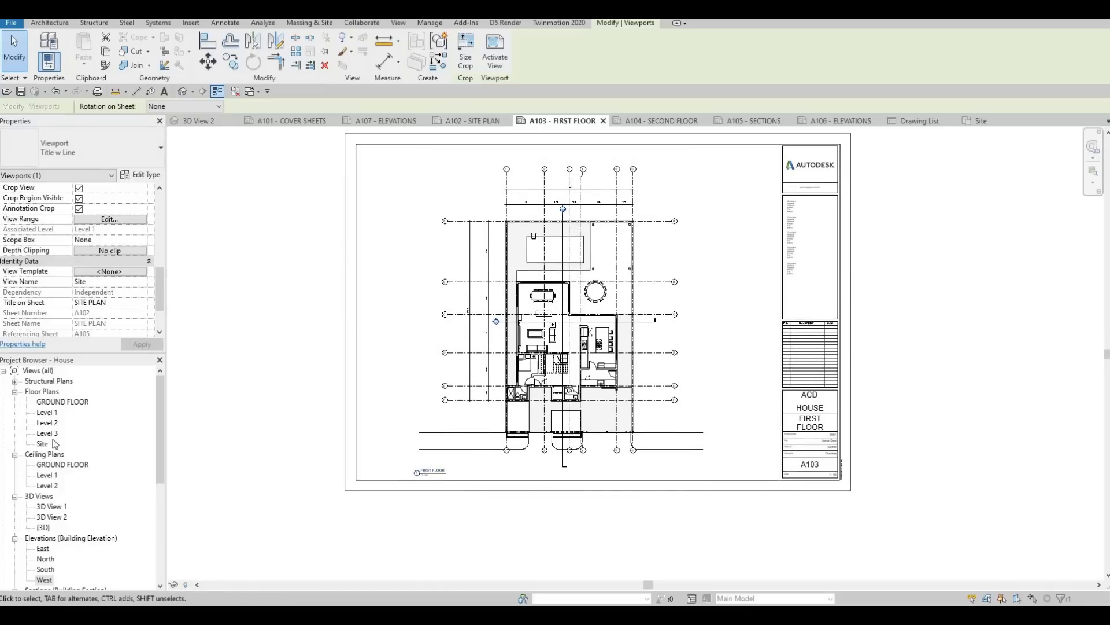
pyautogui.doubleClick(48, 413)
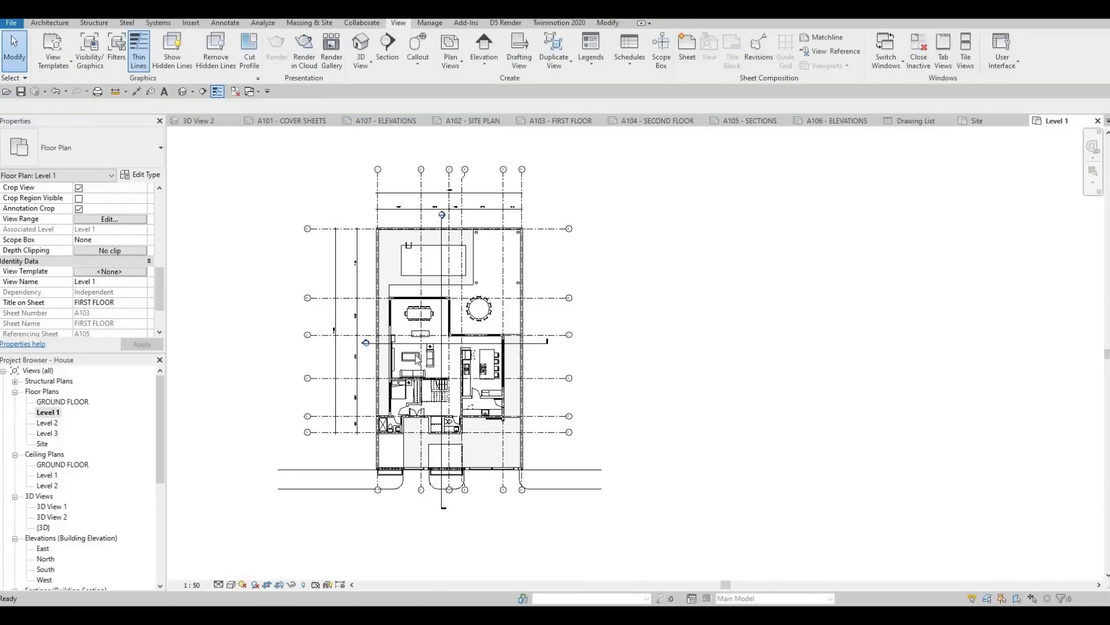
pyautogui.press('Escape')
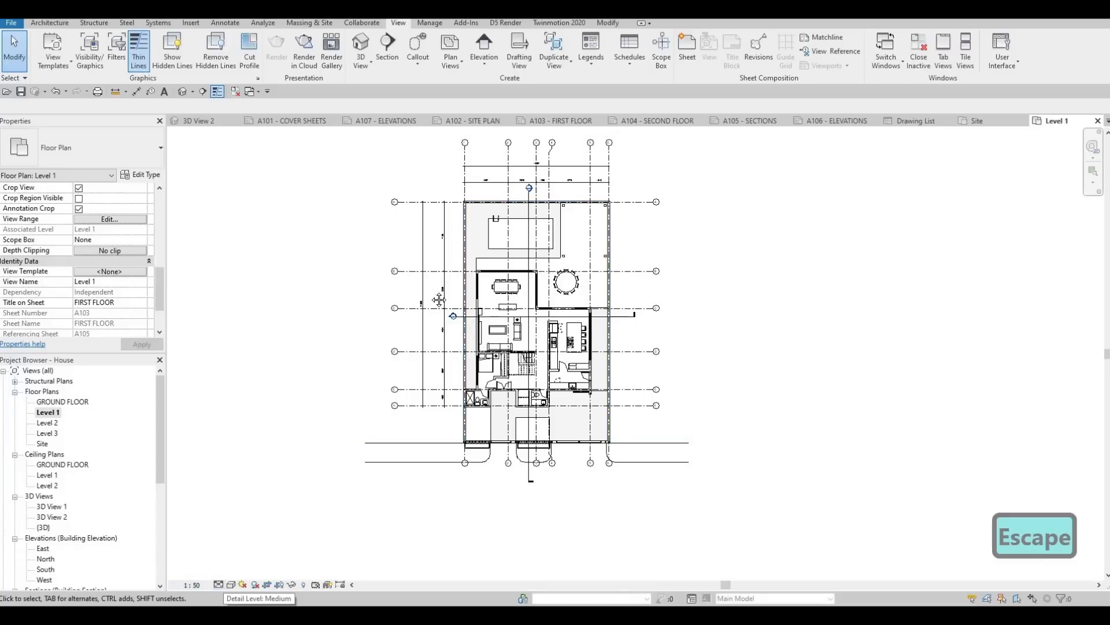
pyautogui.scroll(2, 94, 253)
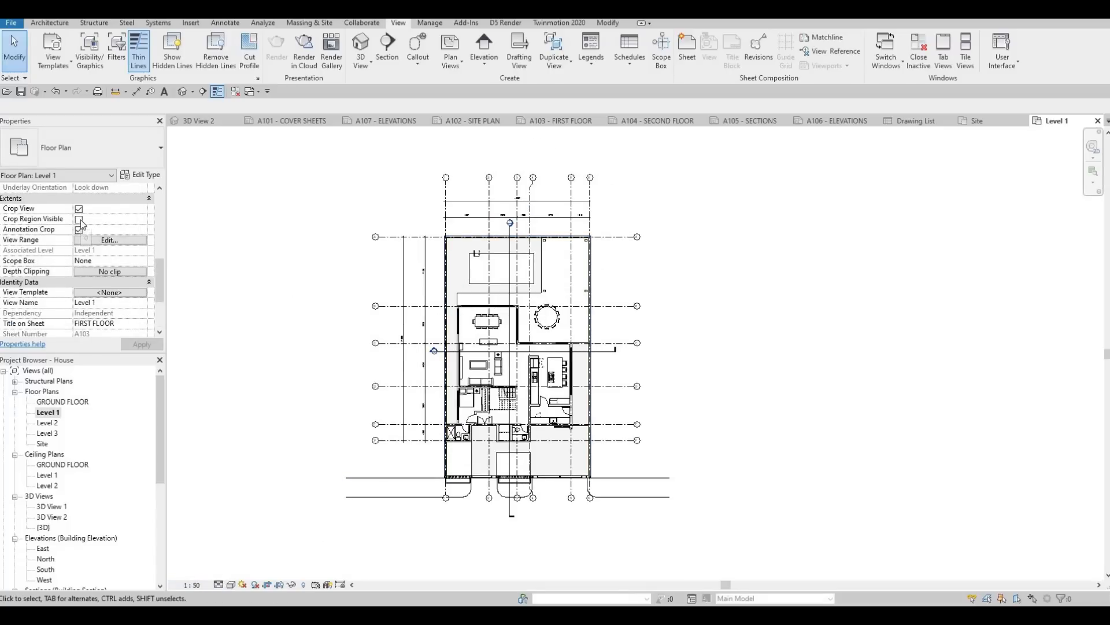
pyautogui.click(149, 347)
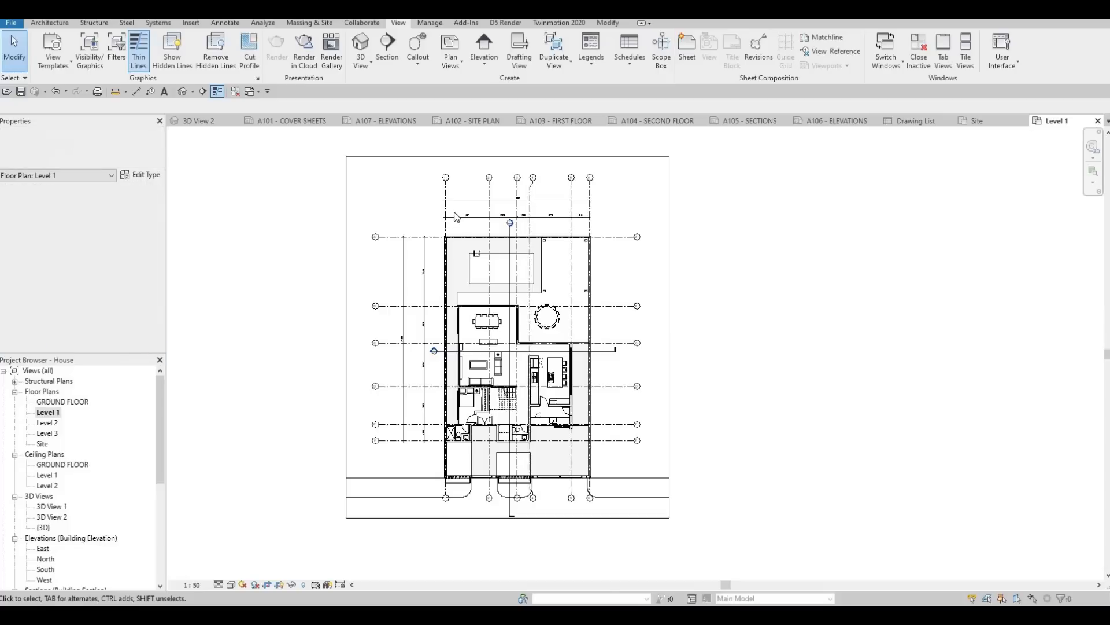
# Step: Try extending the upper edge of the Level 1 crop region upward, and hide the crop region again
pyautogui.scroll(-2, 461, 178)
pyautogui.click(463, 164)
pyautogui.moveTo(464, 189); pyautogui.dragTo(454, 257, button='middle')
pyautogui.press('Escape')
pyautogui.click(538, 231)
pyautogui.moveTo(537, 231); pyautogui.dragTo(541, 180)
pyautogui.moveTo(545, 233); pyautogui.dragTo(544, 233)
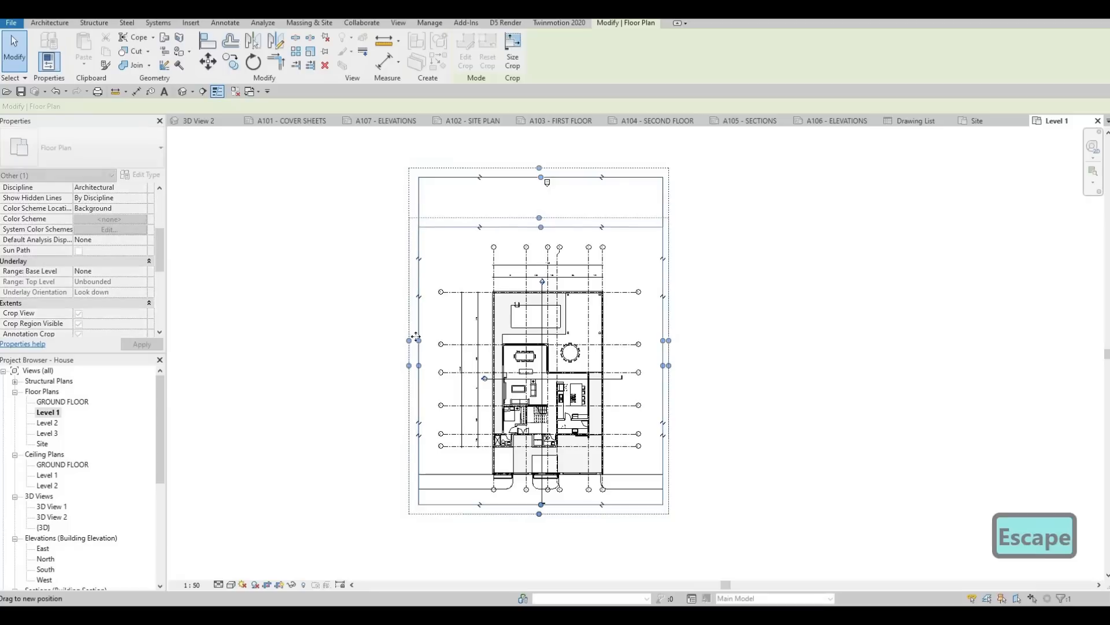
pyautogui.click(79, 323)
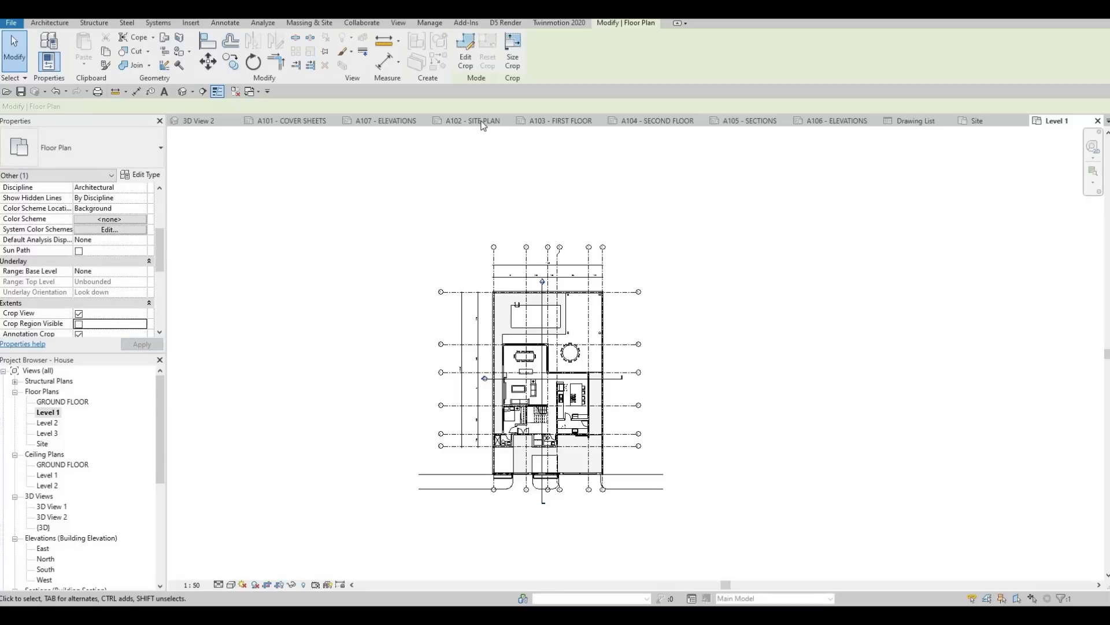
# Step: Return to the A103 First Floor sheet and try to place the Level 1 floor plan on it
pyautogui.click(559, 122)
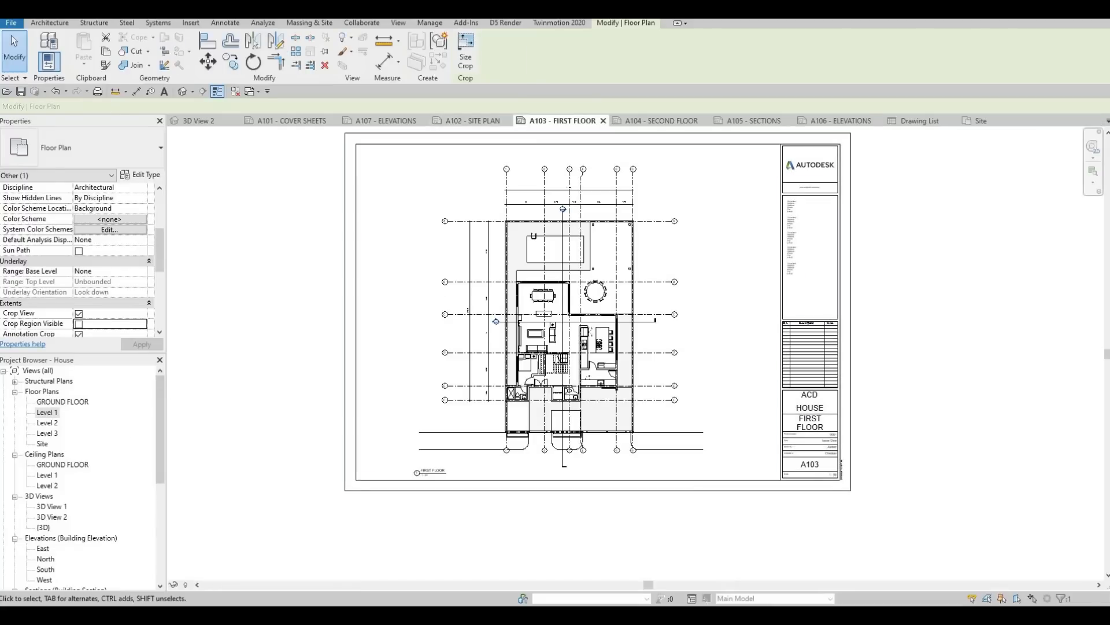
pyautogui.moveTo(436, 349); pyautogui.dragTo(438, 350)
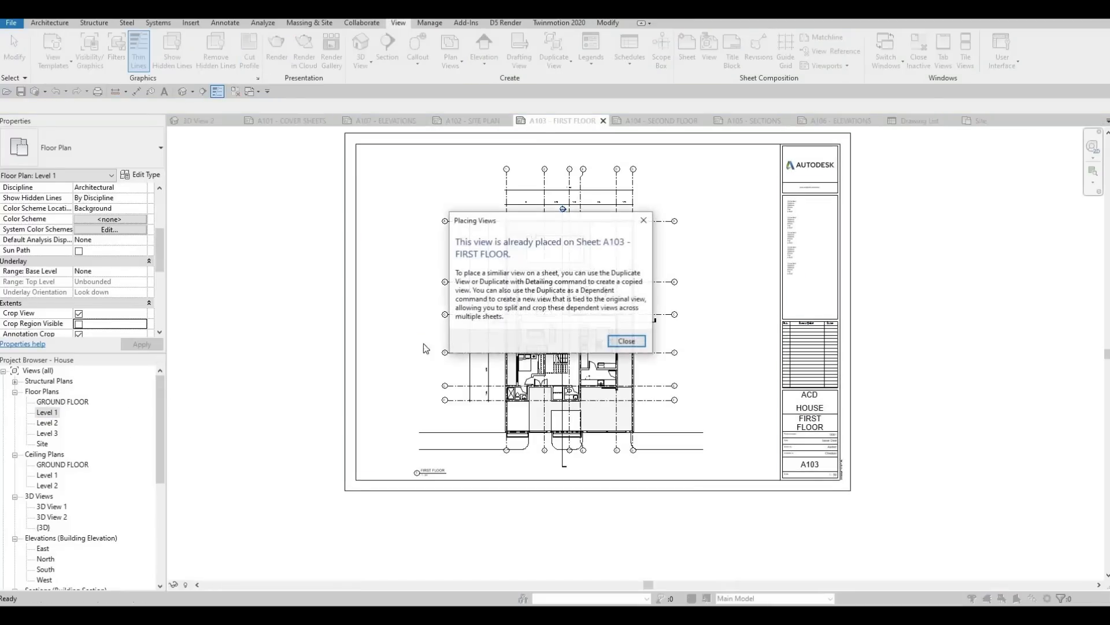
pyautogui.press('Escape')
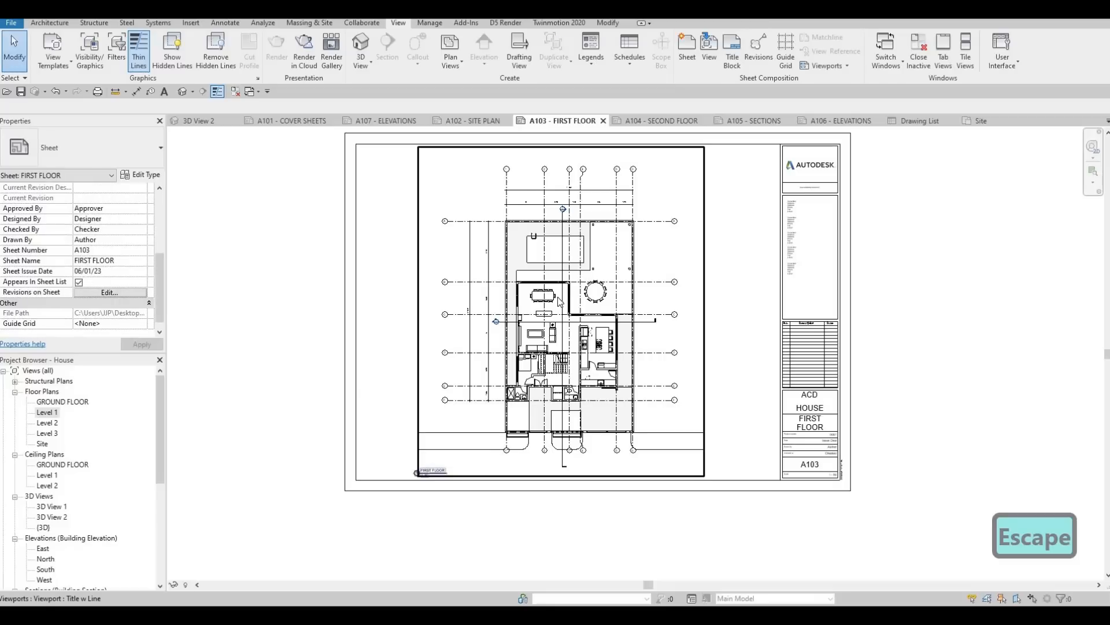
# Step: Select the first floor viewport on sheet A103, examine its Title on Sheet property, and deselect it
pyautogui.scroll(2, 560, 283)
pyautogui.moveTo(404, 517); pyautogui.dragTo(404, 459, button='middle')
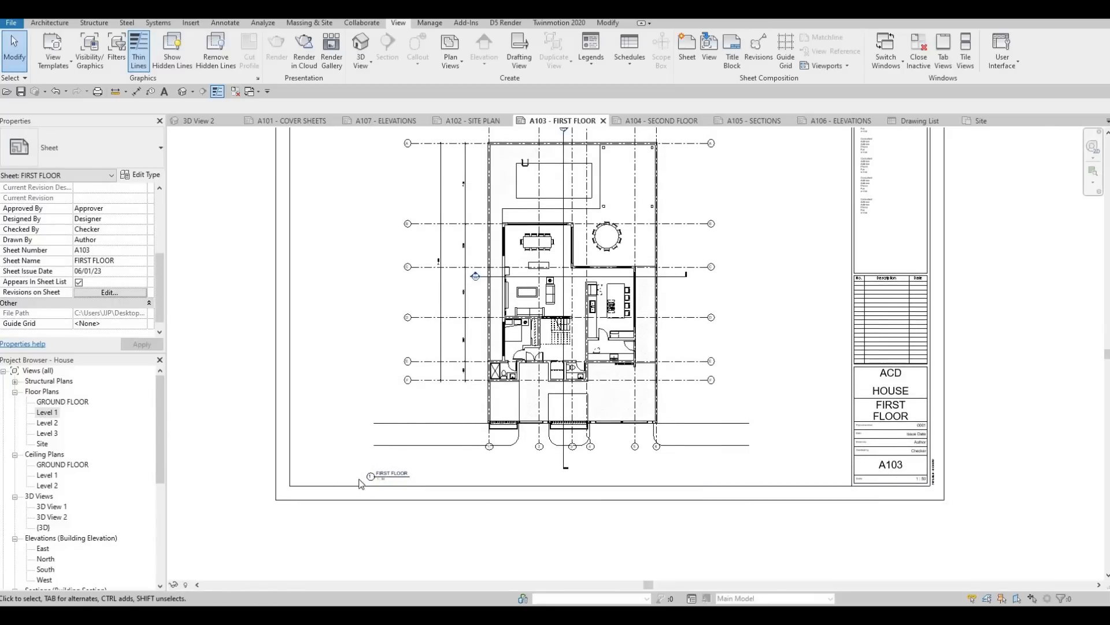
pyautogui.click(524, 305)
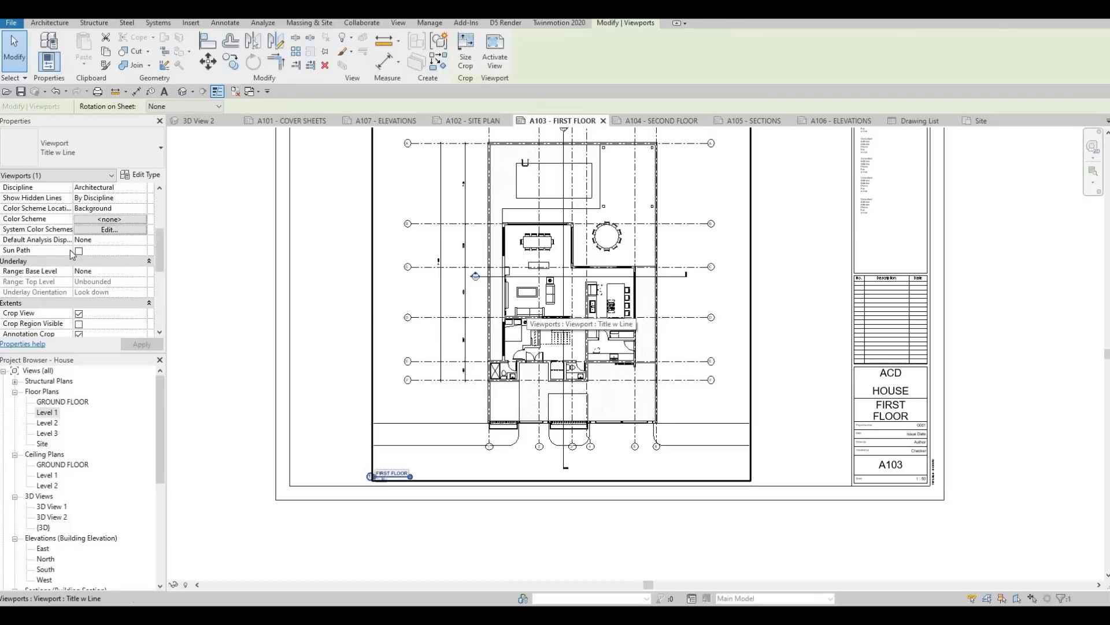
pyautogui.scroll(4, 79, 261)
pyautogui.scroll(-4, 82, 269)
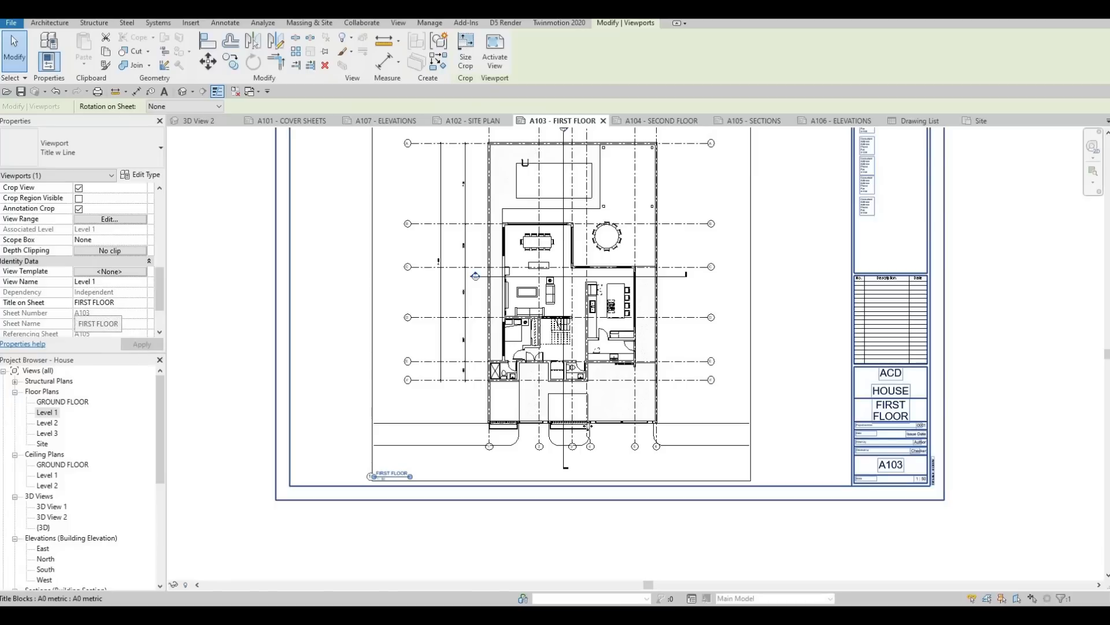
pyautogui.moveTo(440, 396); pyautogui.dragTo(452, 346, button='middle')
pyautogui.moveTo(485, 379); pyautogui.dragTo(490, 377, button='middle')
pyautogui.press('Escape')
pyautogui.press('Escape')
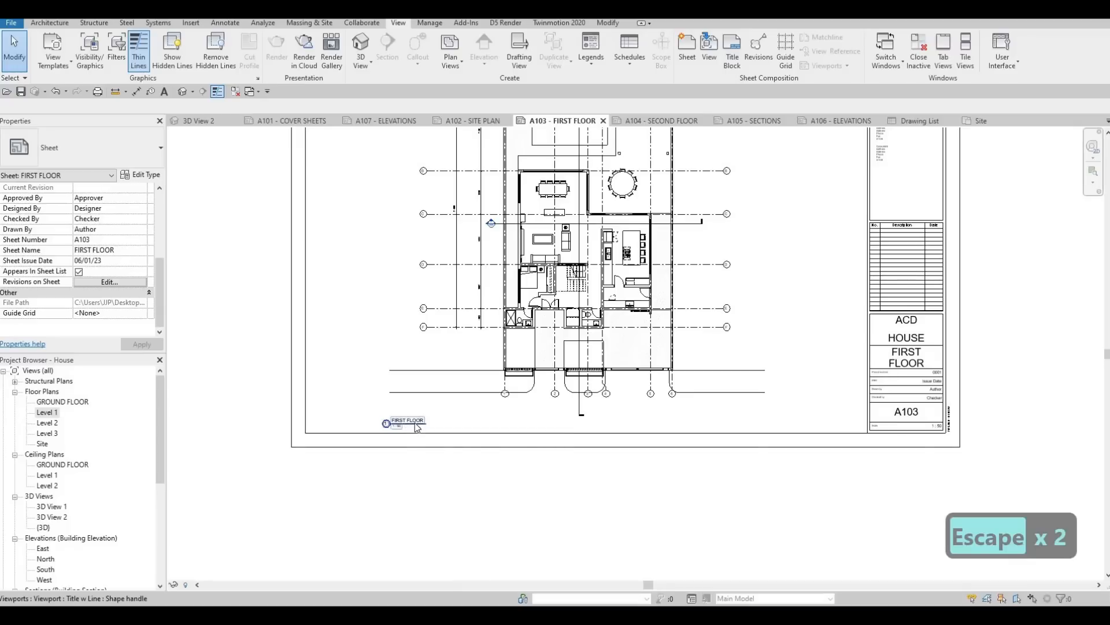
pyautogui.press('Escape')
pyautogui.press('Escape')
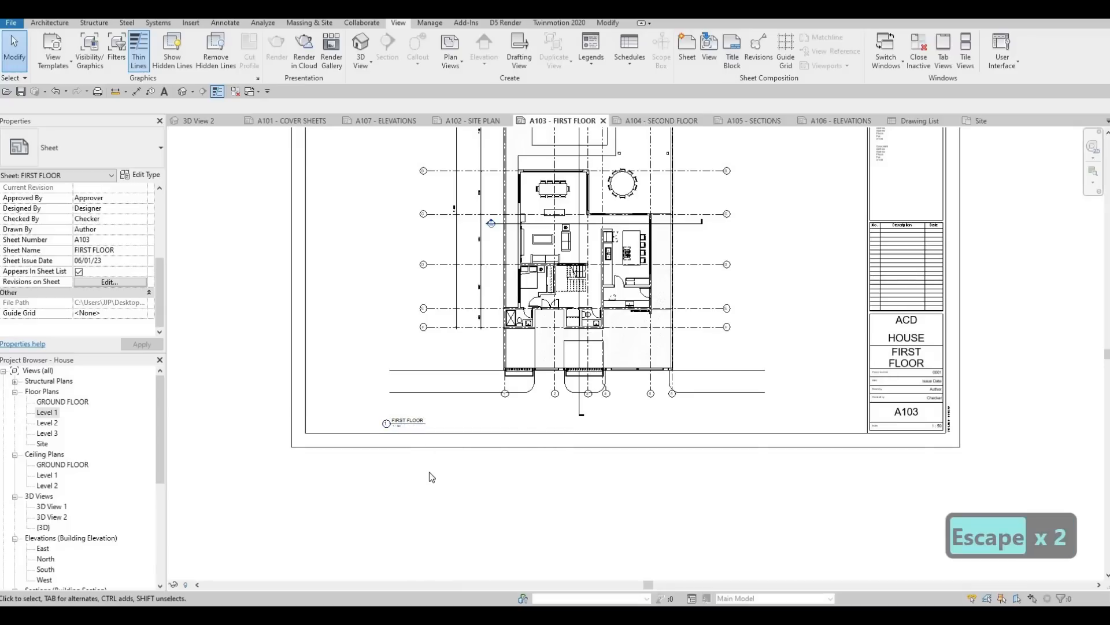
# Step: Move the FIRST FLOOR view title slightly up and inward on sheet A103, and clear the selection
pyautogui.click(412, 422)
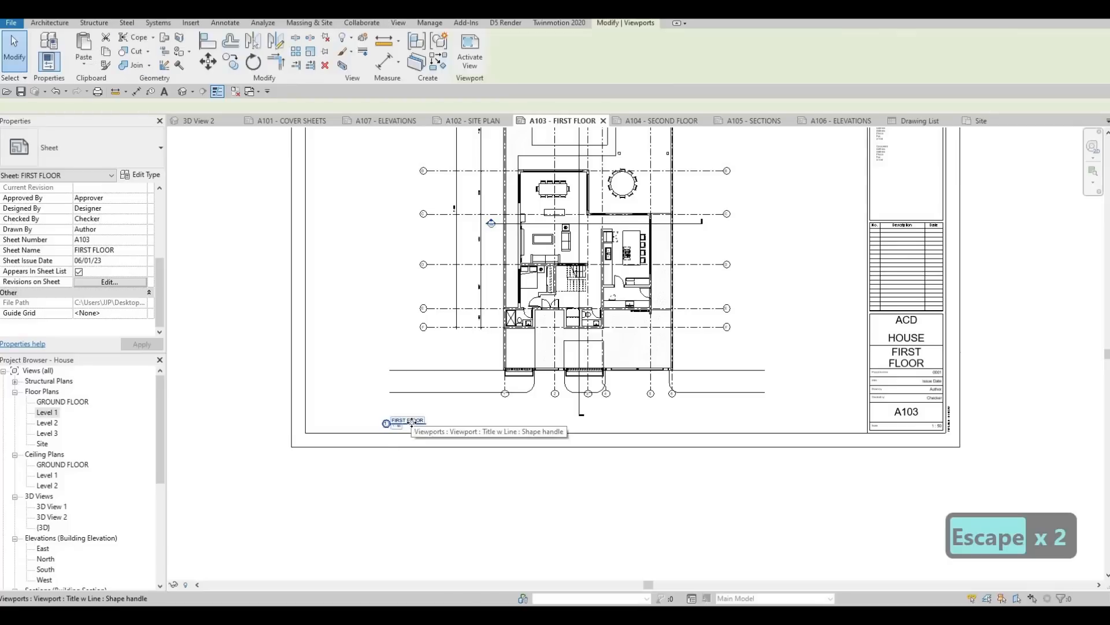
pyautogui.moveTo(411, 423); pyautogui.dragTo(442, 435)
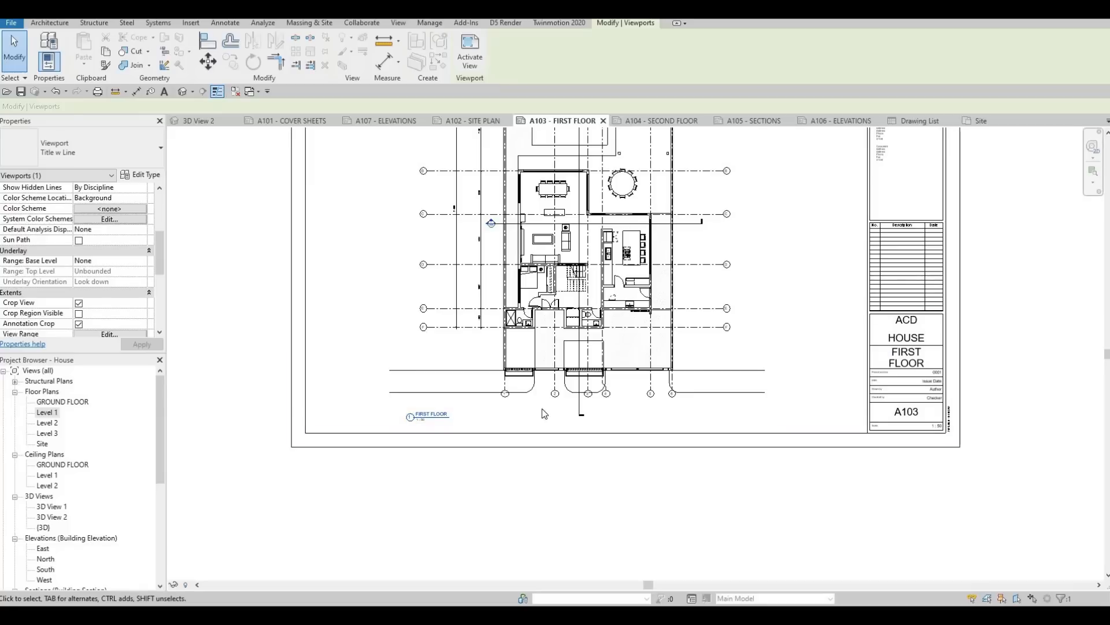
pyautogui.click(557, 330)
pyautogui.moveTo(450, 417)
pyautogui.mouseDown()
pyautogui.moveTo(479, 422)
pyautogui.moveTo(455, 428)
pyautogui.moveTo(452, 418)
pyautogui.mouseUp()
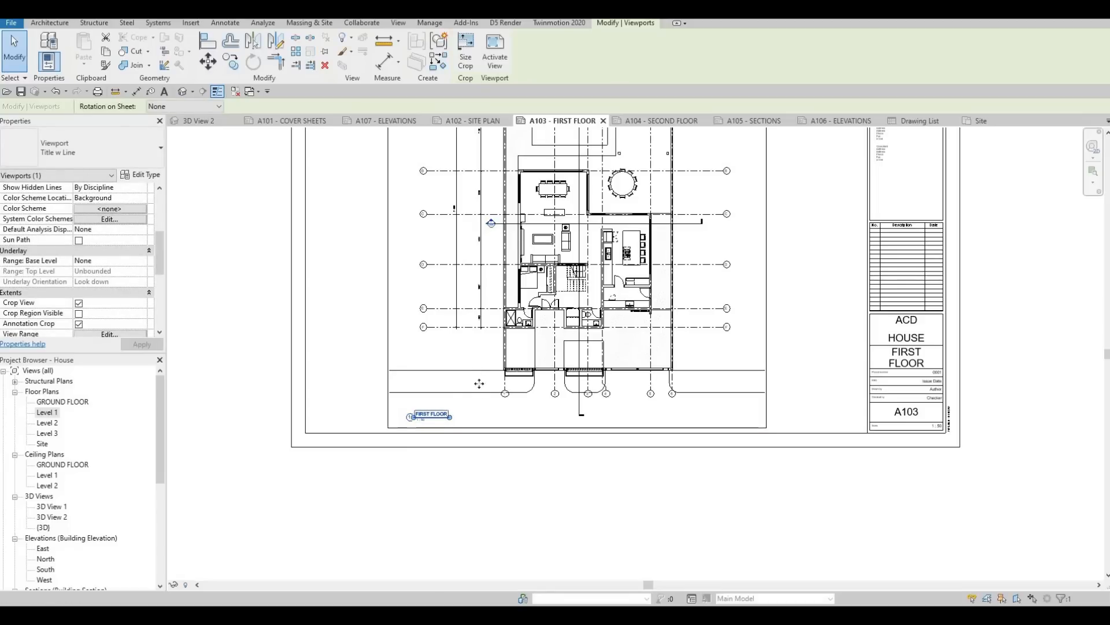
pyautogui.scroll(-3, 507, 360)
pyautogui.press('Escape')
pyautogui.press('Escape')
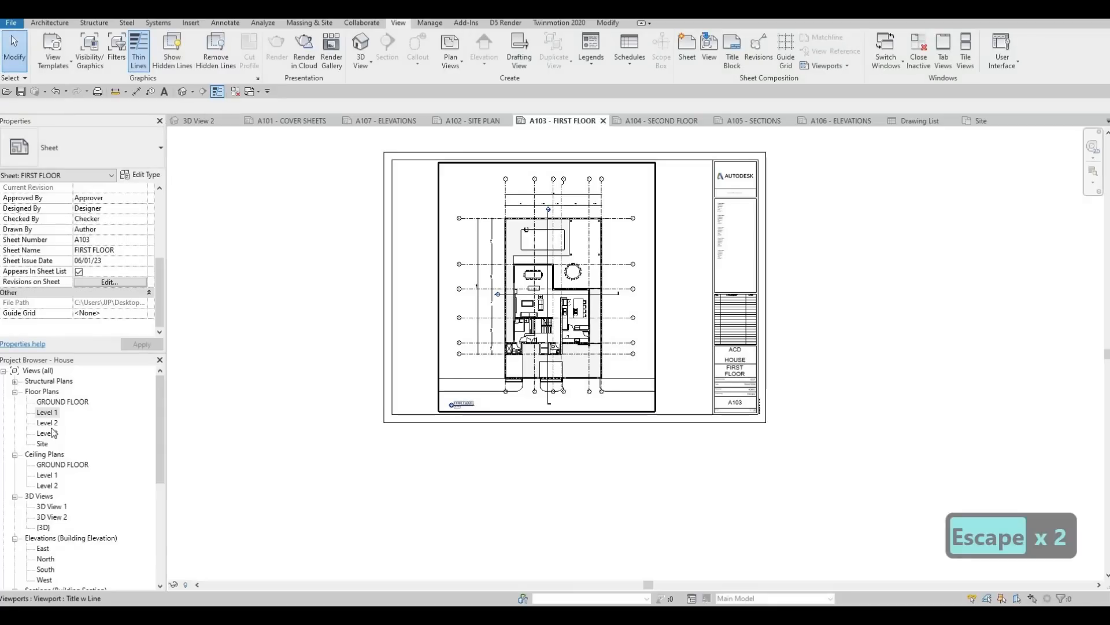
# Step: Open the A104 Second Floor sheet and examine the plan viewport's crop and Title on Sheet properties
pyautogui.click(646, 124)
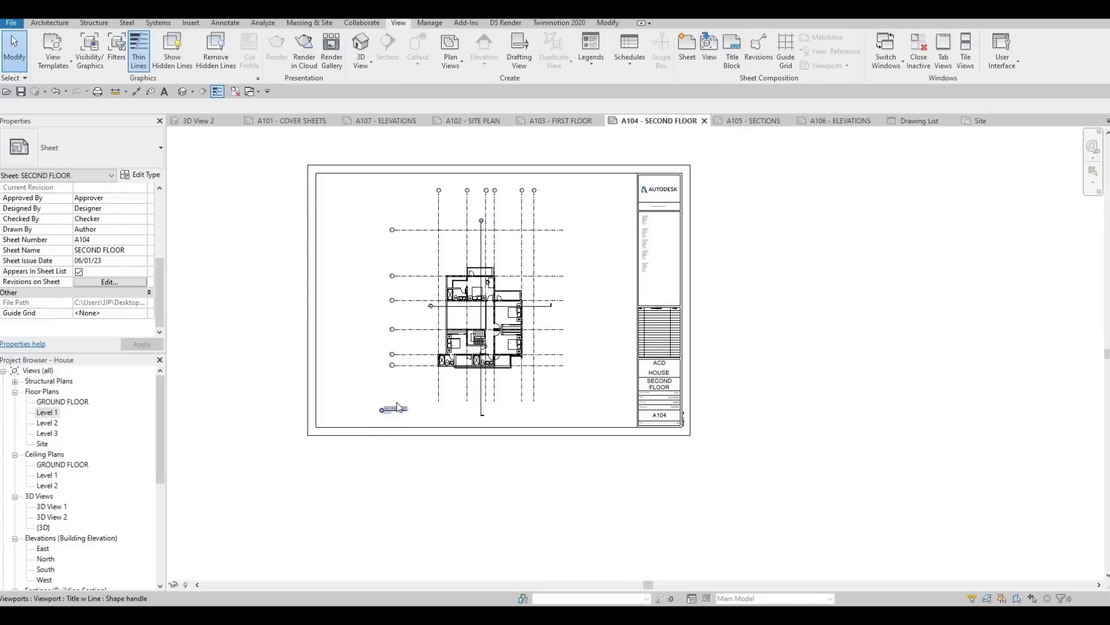
pyautogui.scroll(5, 391, 422)
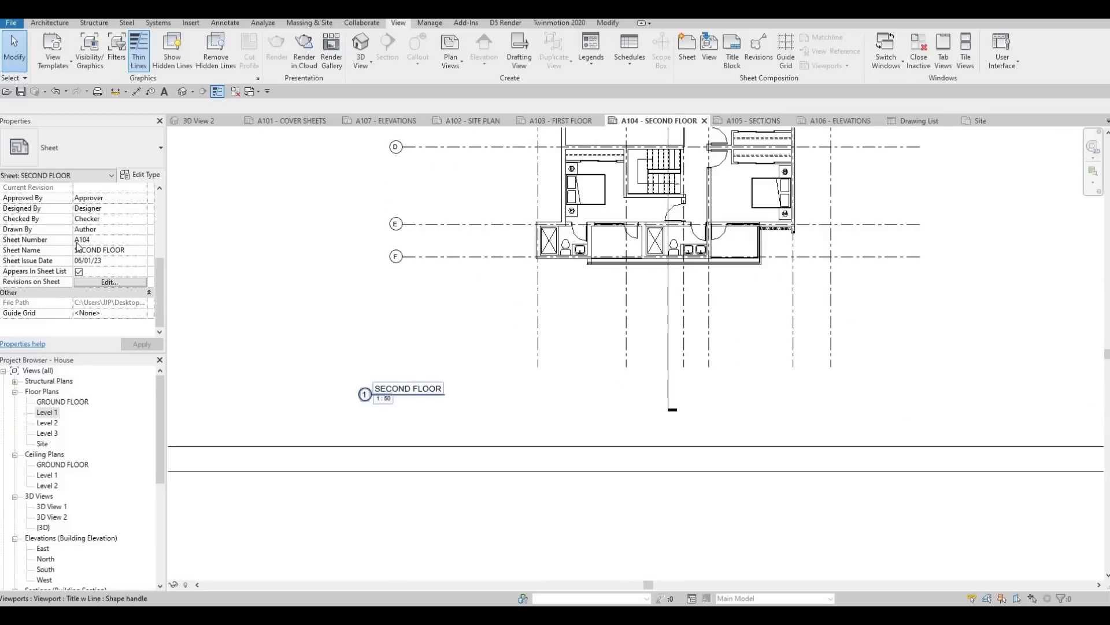
pyautogui.scroll(5, 90, 256)
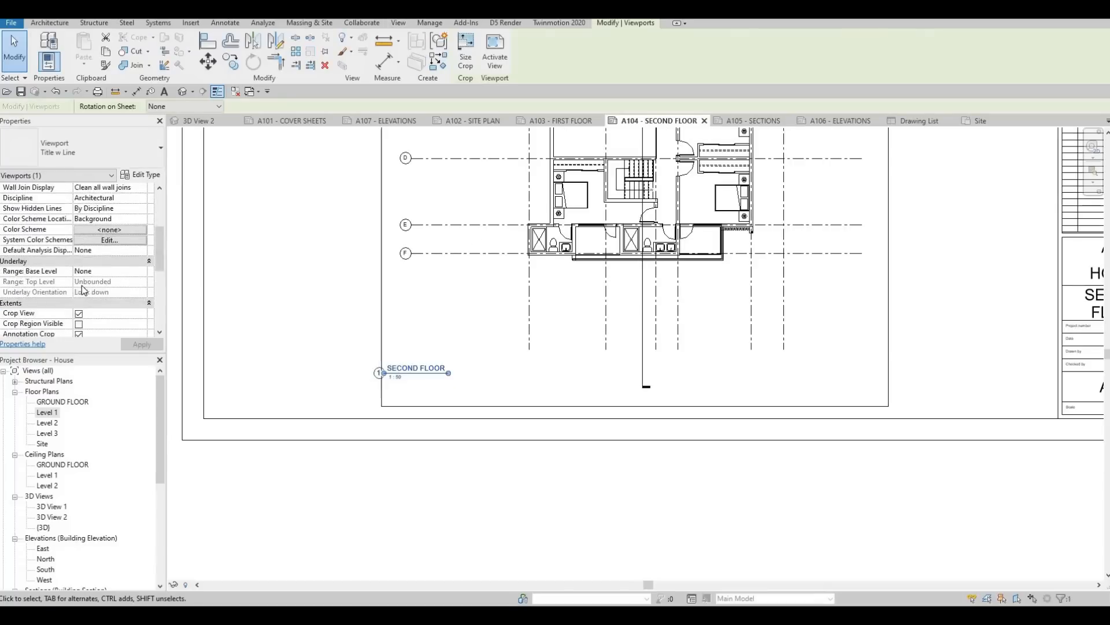
pyautogui.scroll(-3, 81, 292)
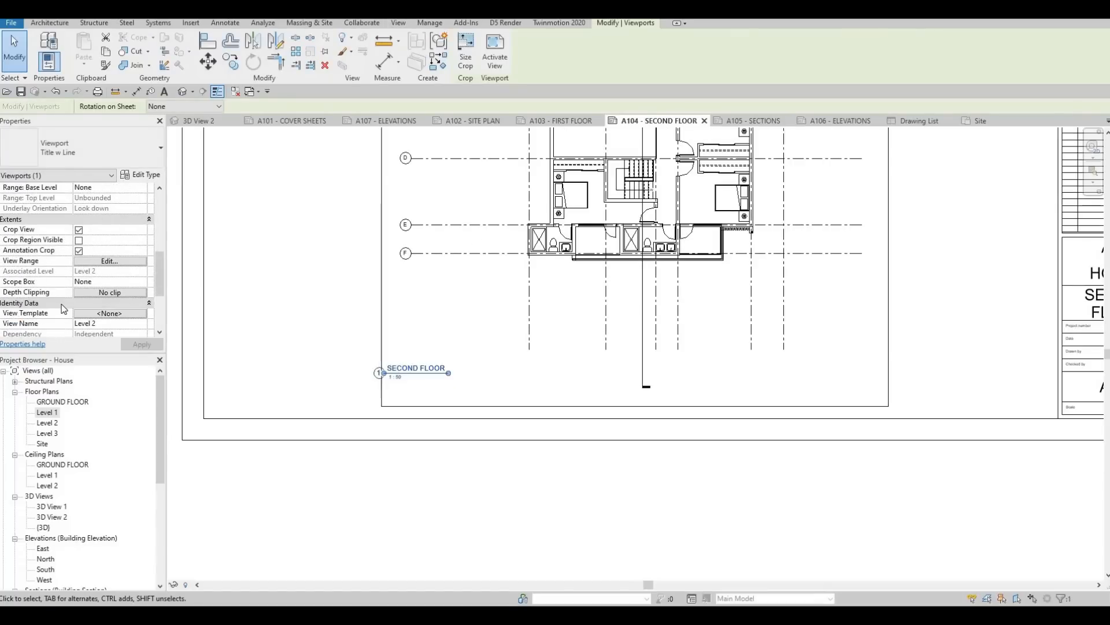
pyautogui.scroll(-1, 33, 321)
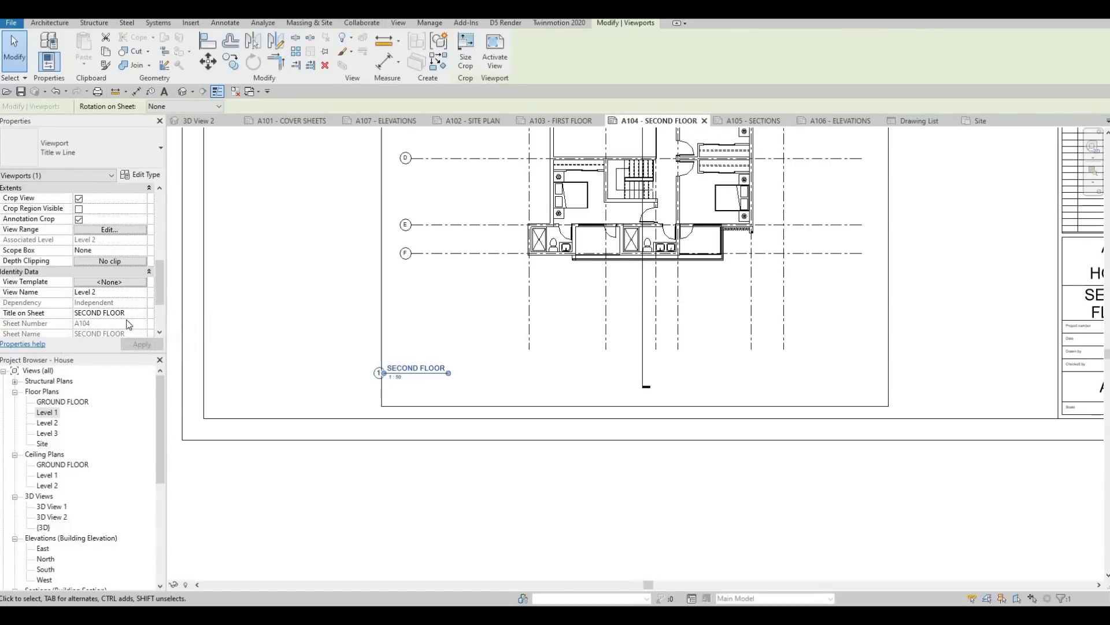
pyautogui.moveTo(436, 357); pyautogui.dragTo(449, 362, button='middle')
pyautogui.scroll(-1, 449, 362)
pyautogui.moveTo(603, 331); pyautogui.dragTo(561, 366, button='middle')
pyautogui.scroll(-2, 561, 366)
pyautogui.moveTo(740, 222); pyautogui.dragTo(697, 288, button='middle')
pyautogui.scroll(-1, 697, 287)
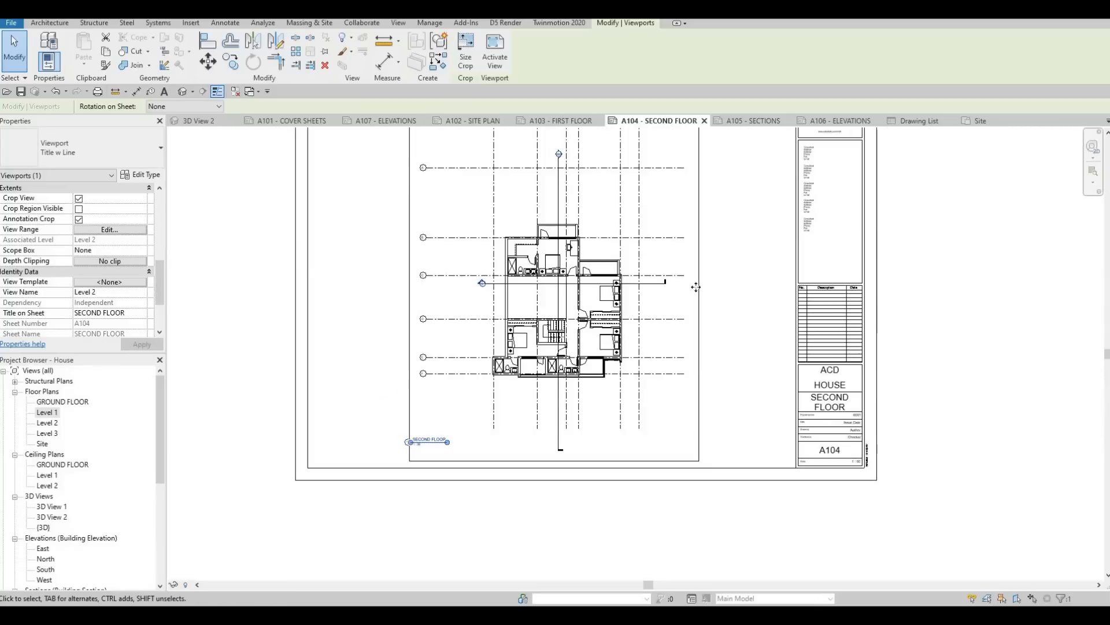
# Step: Look at the A105 Sections sheet and open the Level 1 floor plan with its section markers
pyautogui.click(757, 119)
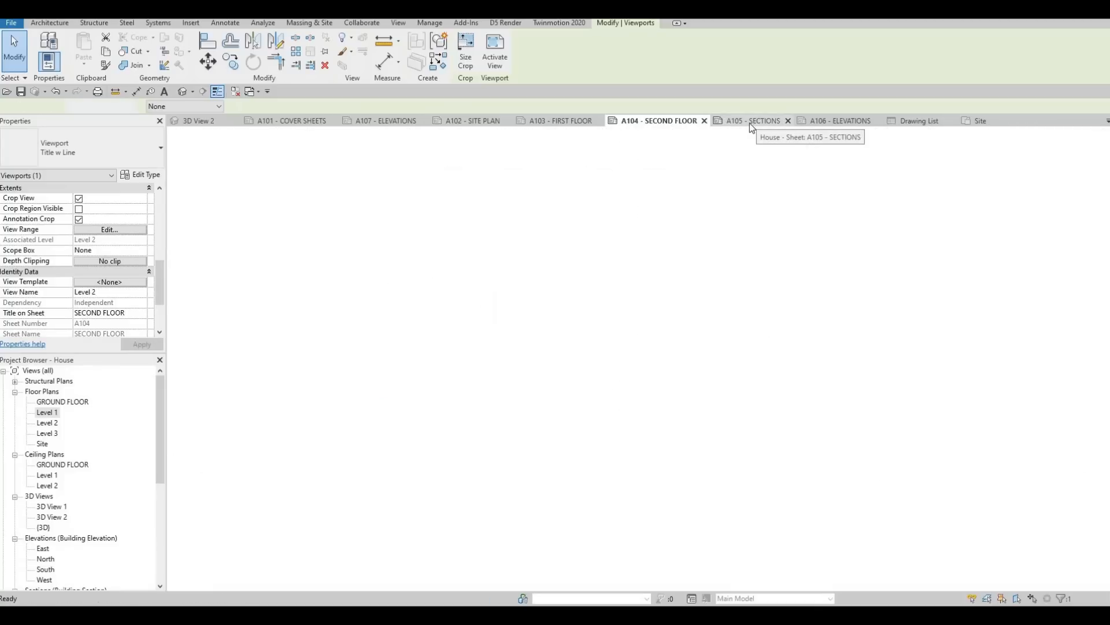
pyautogui.doubleClick(47, 413)
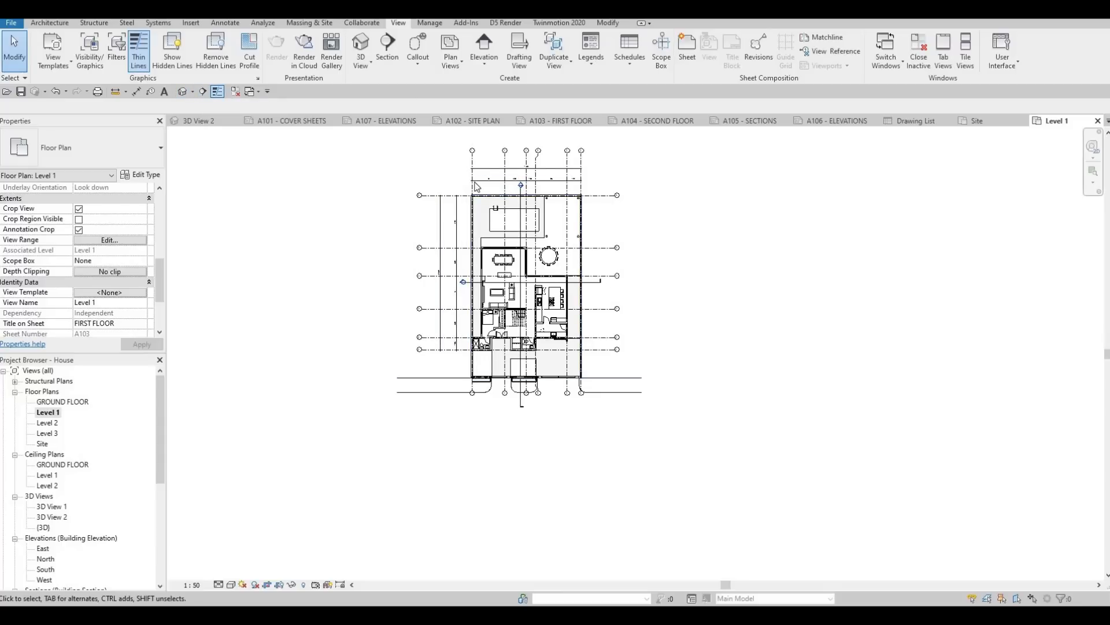
# Step: Open the Section 1 view and examine its identity properties, including Title on Sheet
pyautogui.scroll(-2, 35, 518)
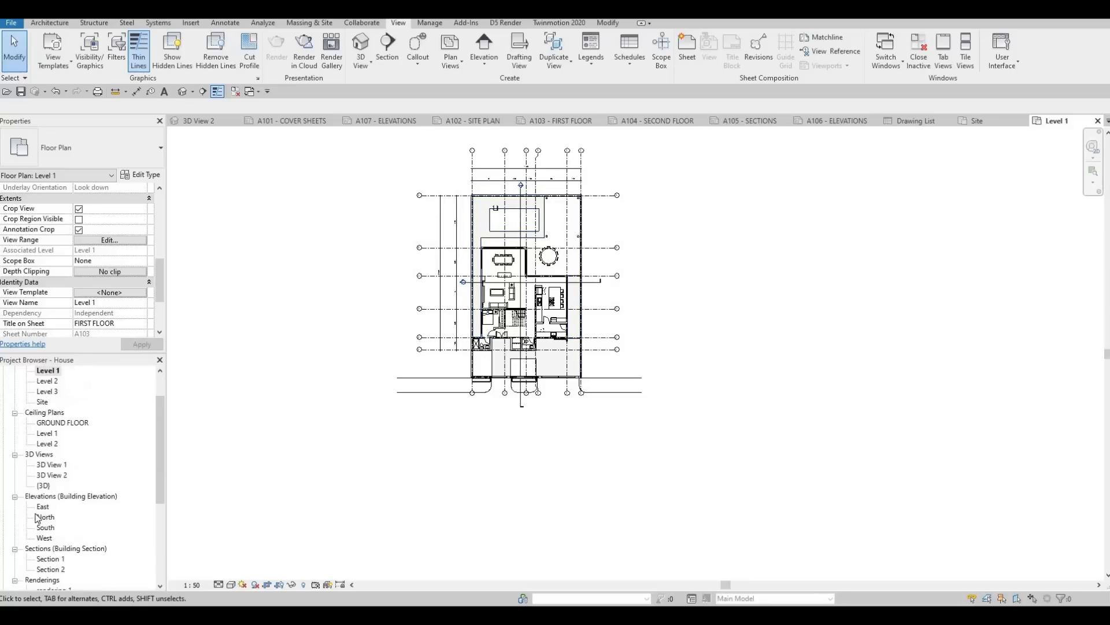
pyautogui.scroll(-2, 36, 518)
pyautogui.scroll(-1, 75, 500)
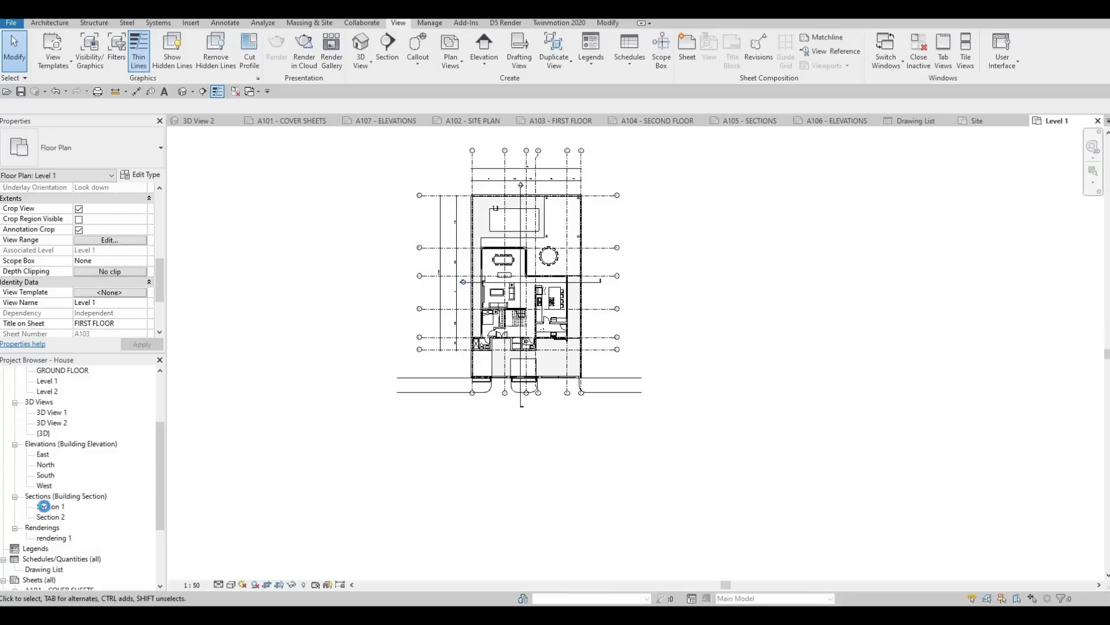
pyautogui.doubleClick(44, 506)
pyautogui.press('Escape')
pyautogui.press('Escape')
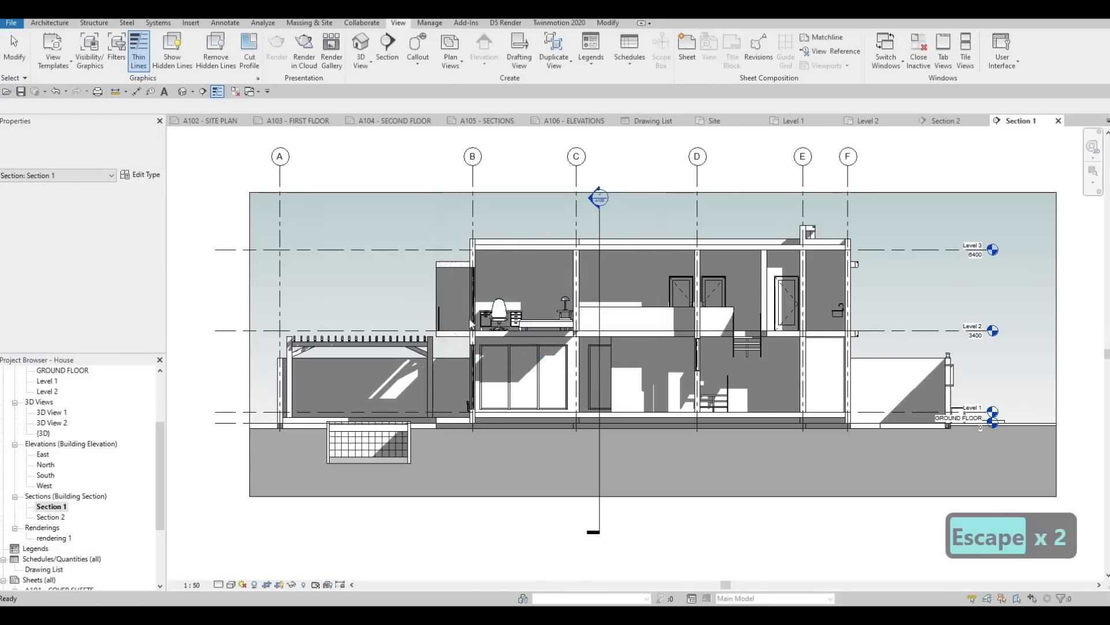
pyautogui.scroll(-3, 470, 322)
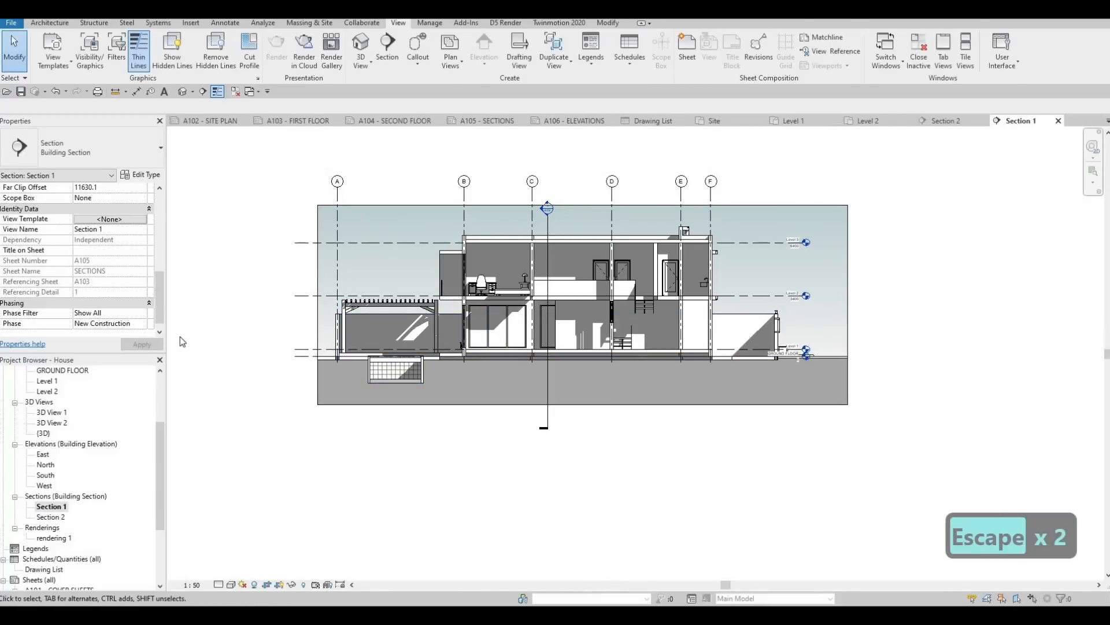
pyautogui.scroll(-1, 93, 282)
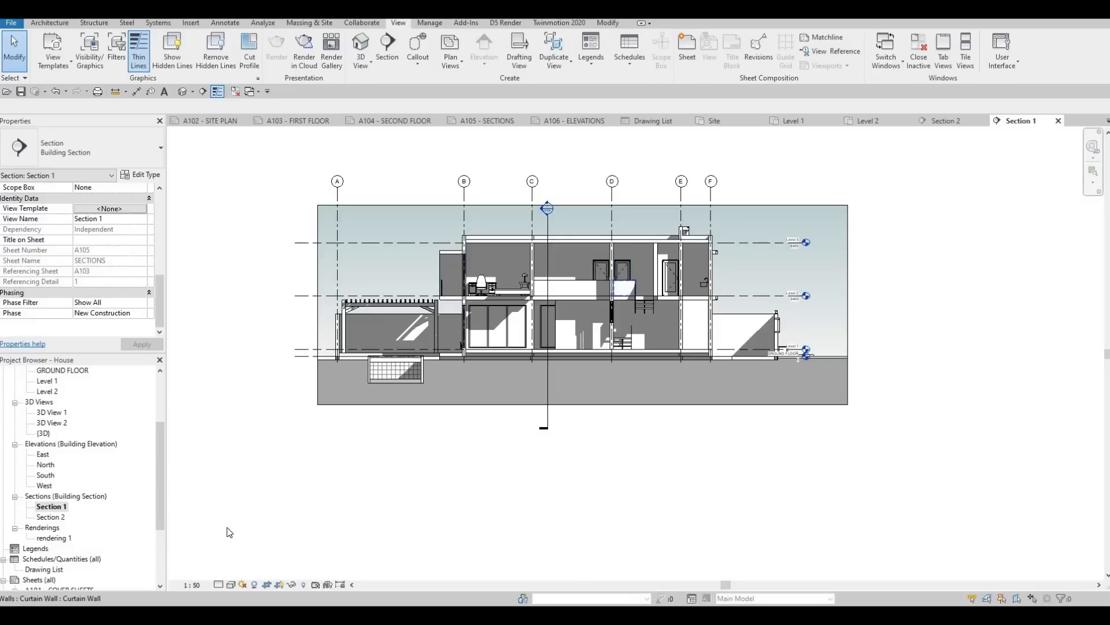
# Step: Examine the background settings in the graphic display options of the Section 1 view and leave them unchanged
pyautogui.click(231, 585)
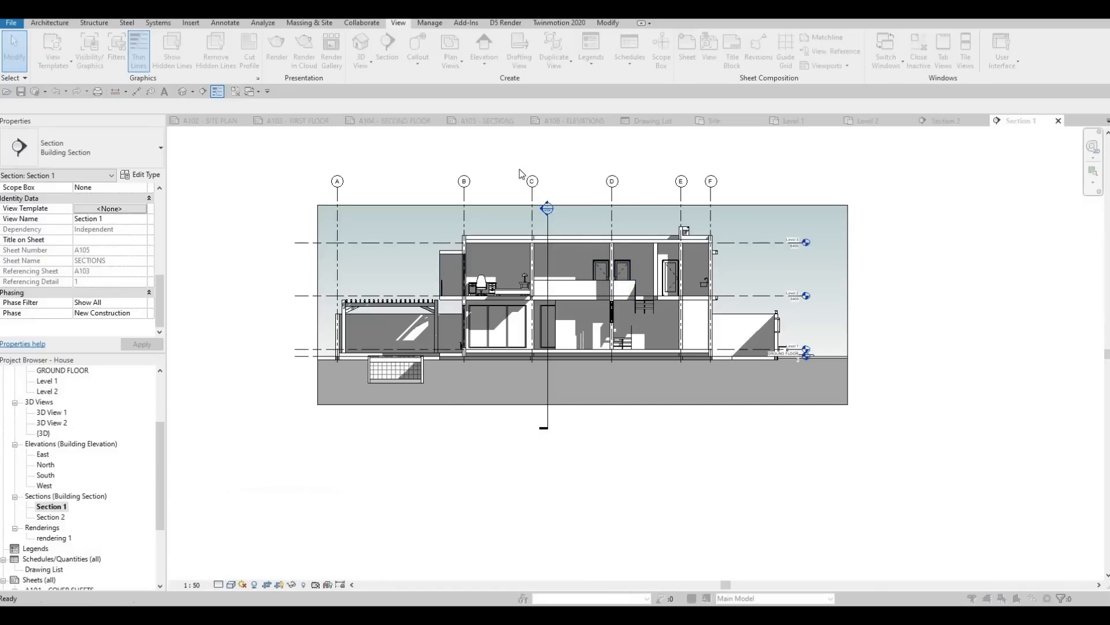
pyautogui.click(463, 205)
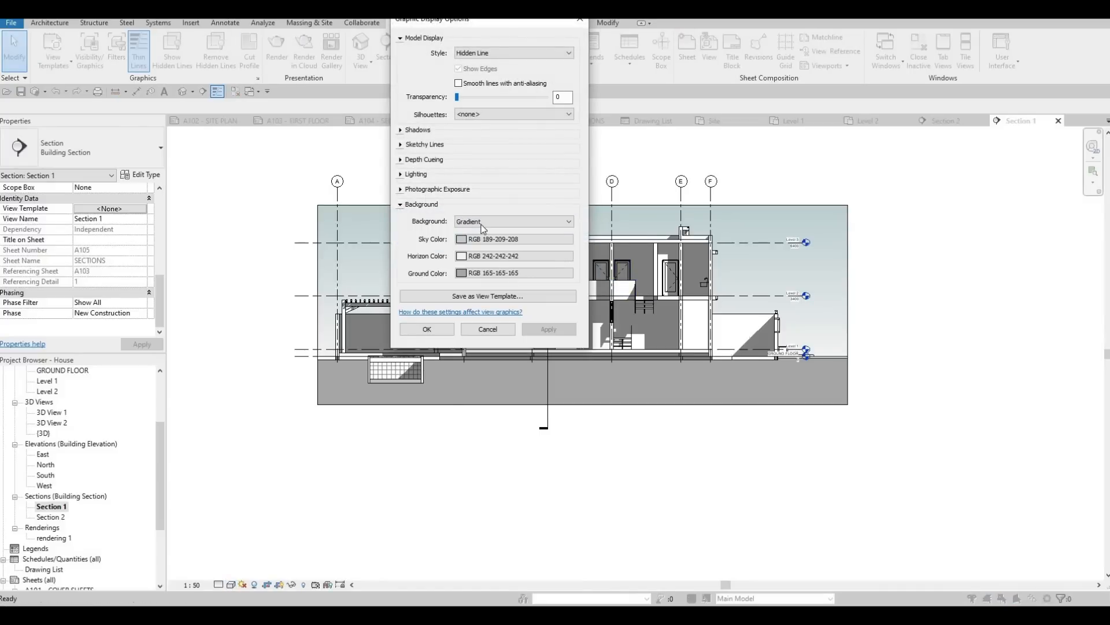
pyautogui.click(580, 21)
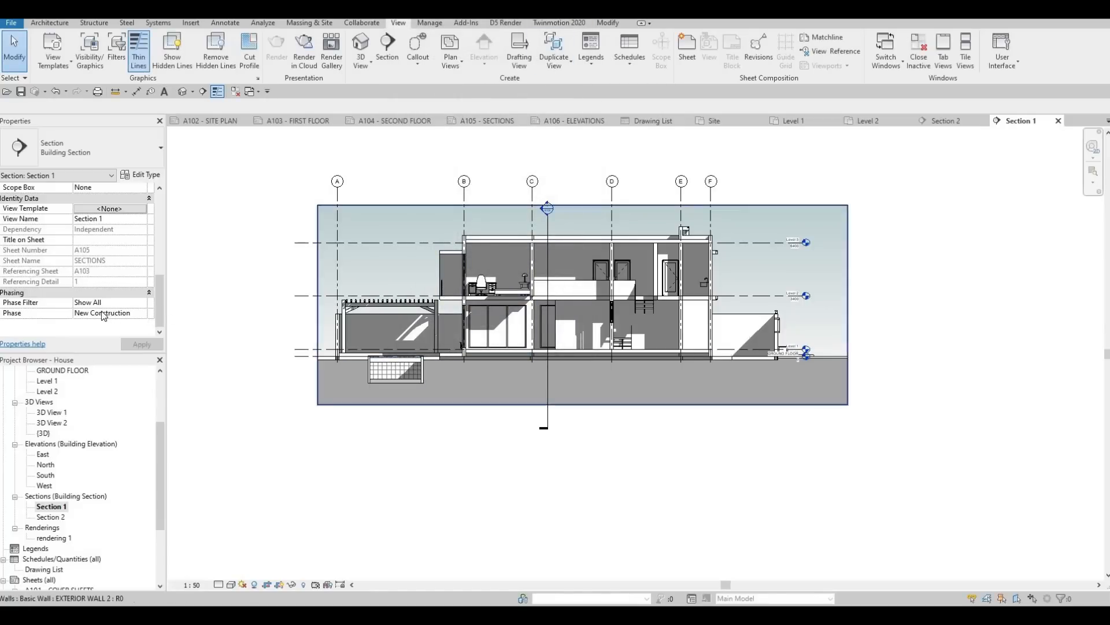
# Step: Turn on the annotation crop for the Section 1 view
pyautogui.scroll(5, 81, 289)
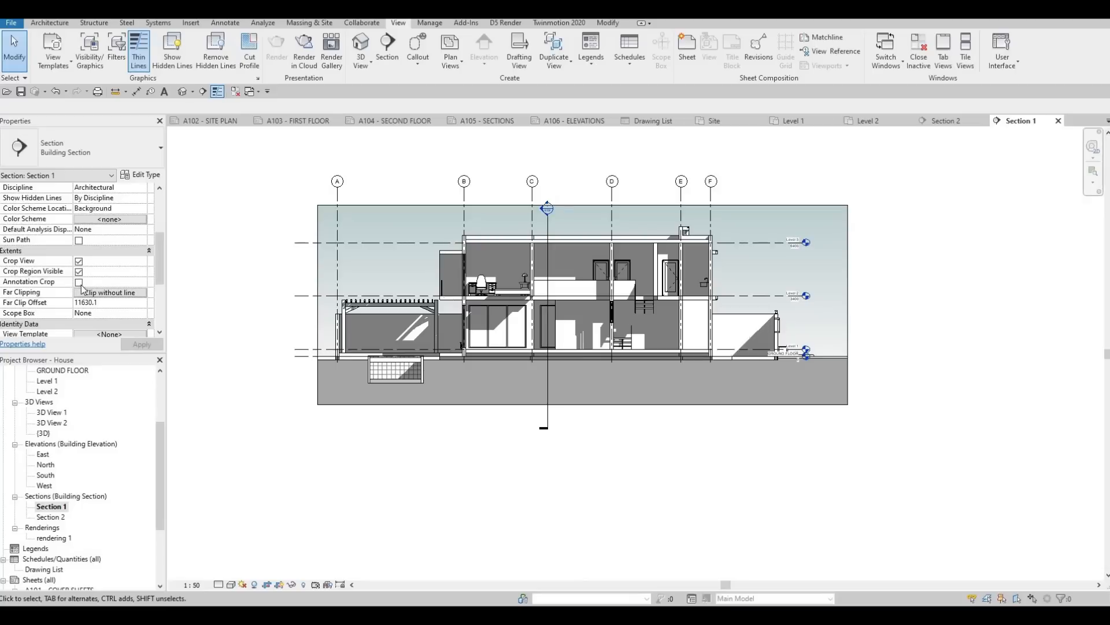
pyautogui.click(78, 282)
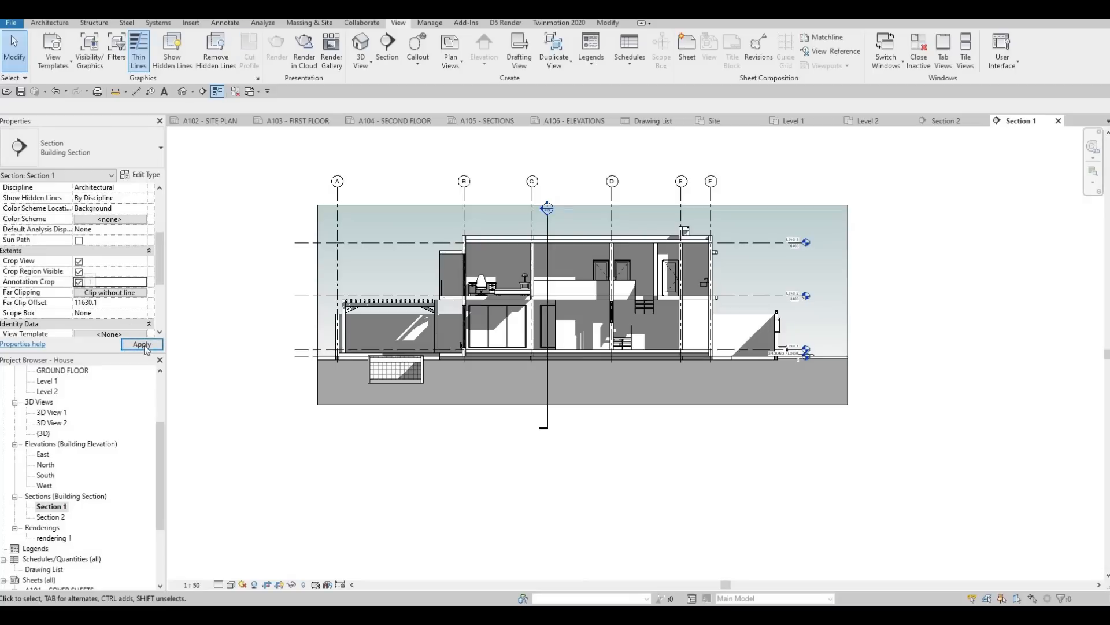
pyautogui.moveTo(268, 343); pyautogui.dragTo(410, 306, button='middle')
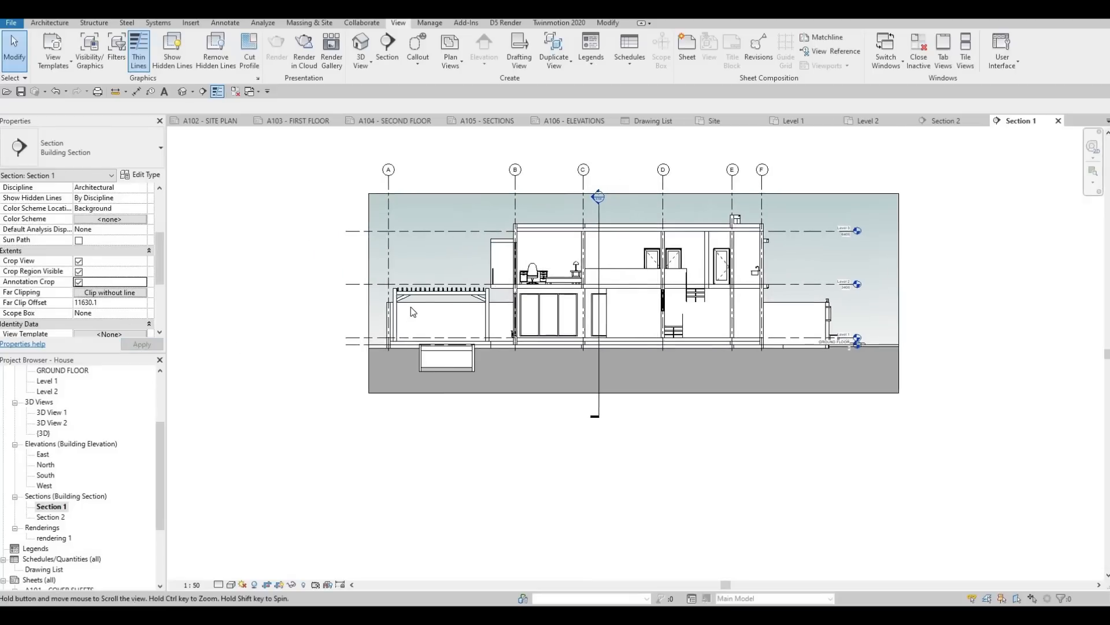
# Step: Pull both side edges of the Section 1 crop region in closer to the building and hide the crop boundary
pyautogui.scroll(-4, 410, 299)
pyautogui.click(408, 298)
pyautogui.moveTo(408, 298); pyautogui.dragTo(631, 298)
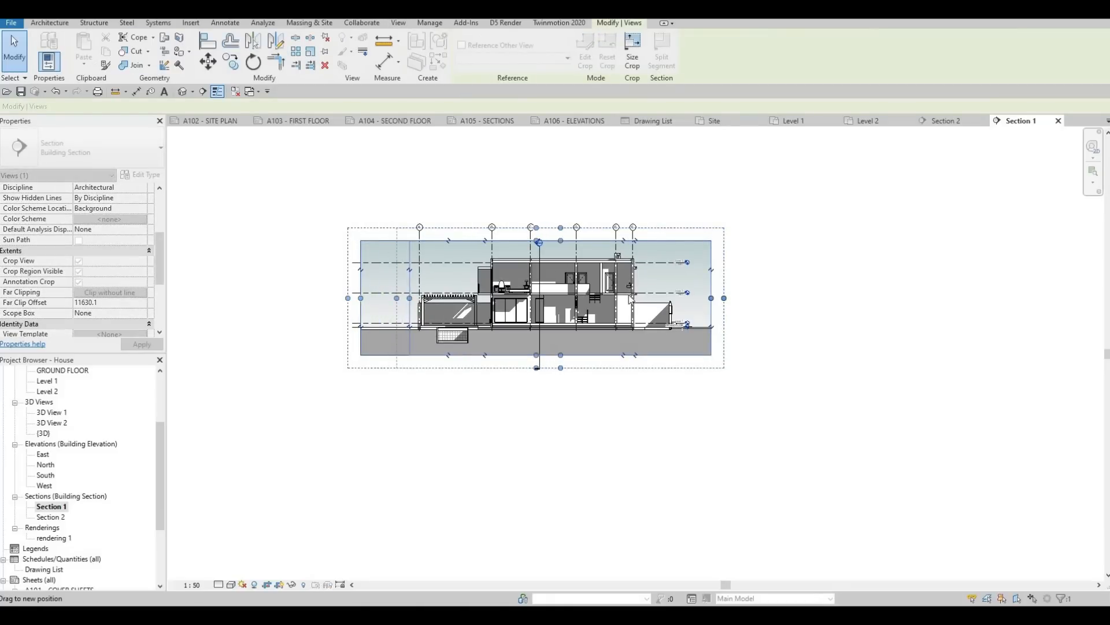
pyautogui.moveTo(711, 298); pyautogui.dragTo(702, 298)
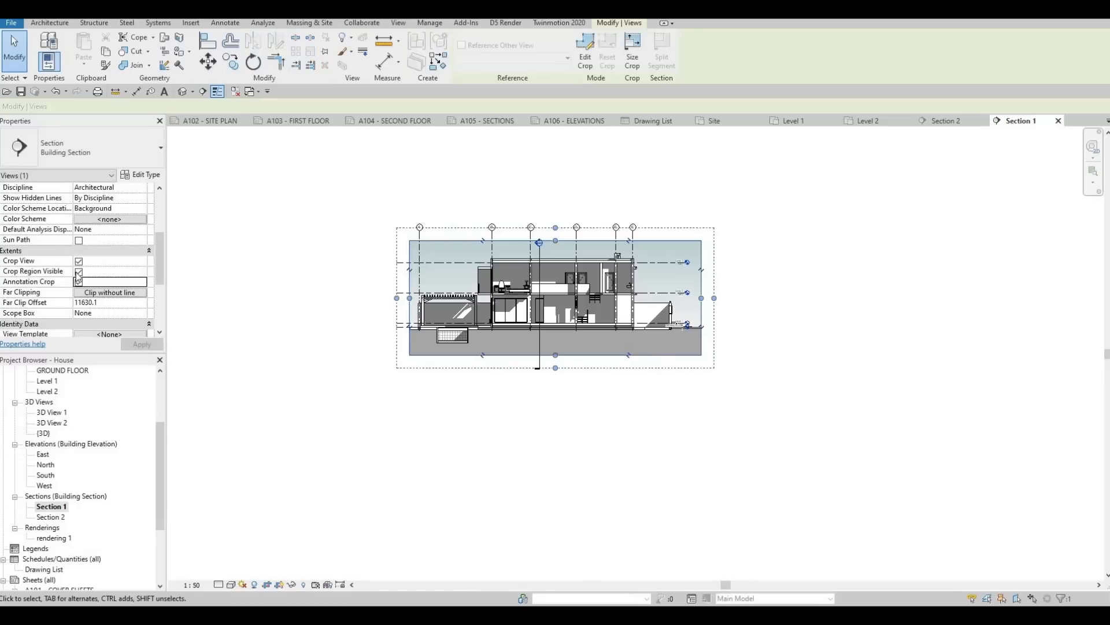
pyautogui.click(78, 271)
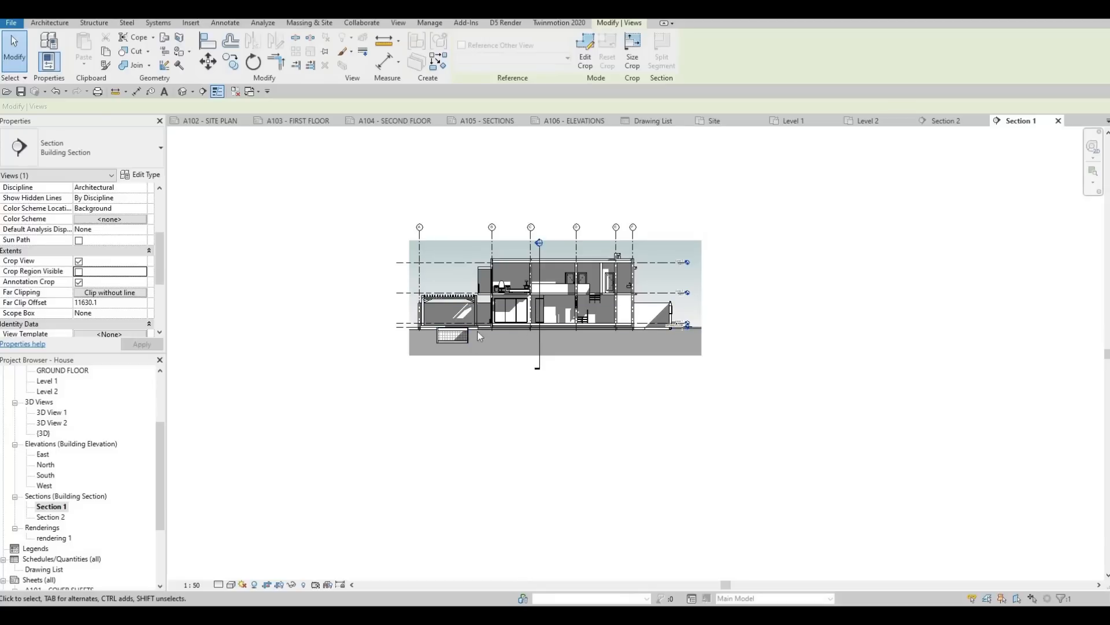
# Step: Open the Section 2 view and examine its crop extents, grids and level markers
pyautogui.doubleClick(51, 517)
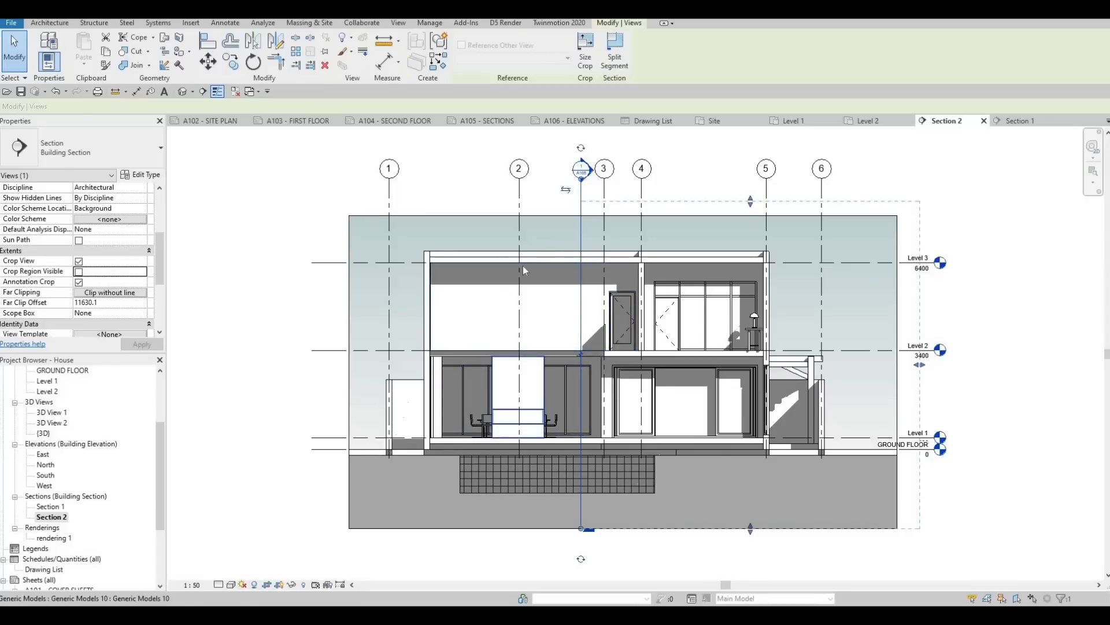
pyautogui.scroll(-1, 581, 184)
pyautogui.scroll(-1, 581, 184)
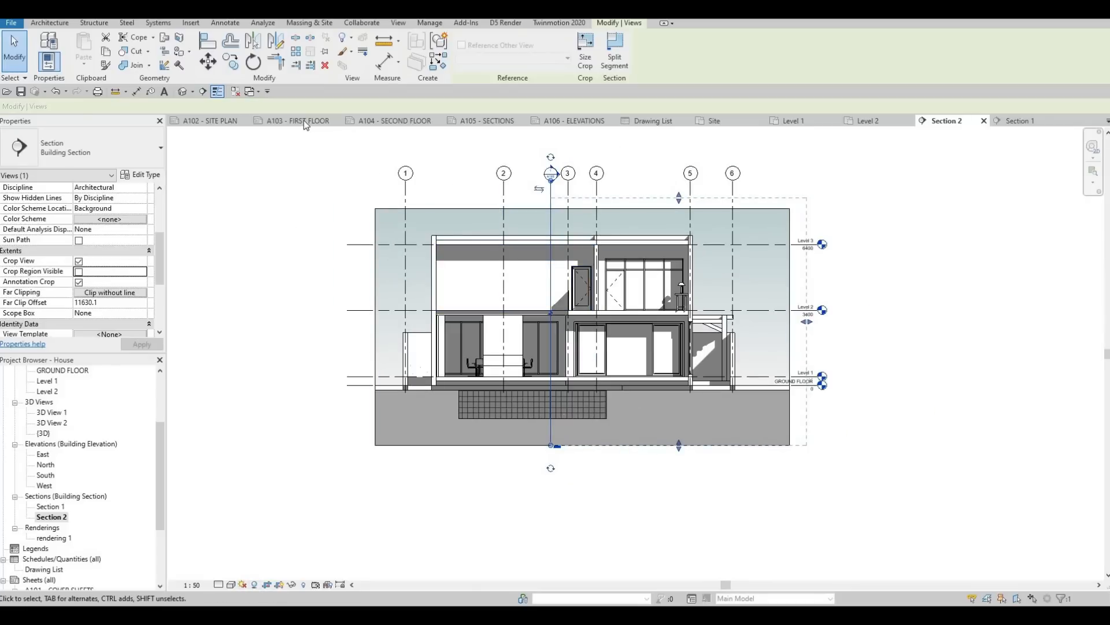
# Step: On sheet A105, shorten the title lines of the Section 1 and Section 2 viewports to about the width of their titles
pyautogui.click(489, 120)
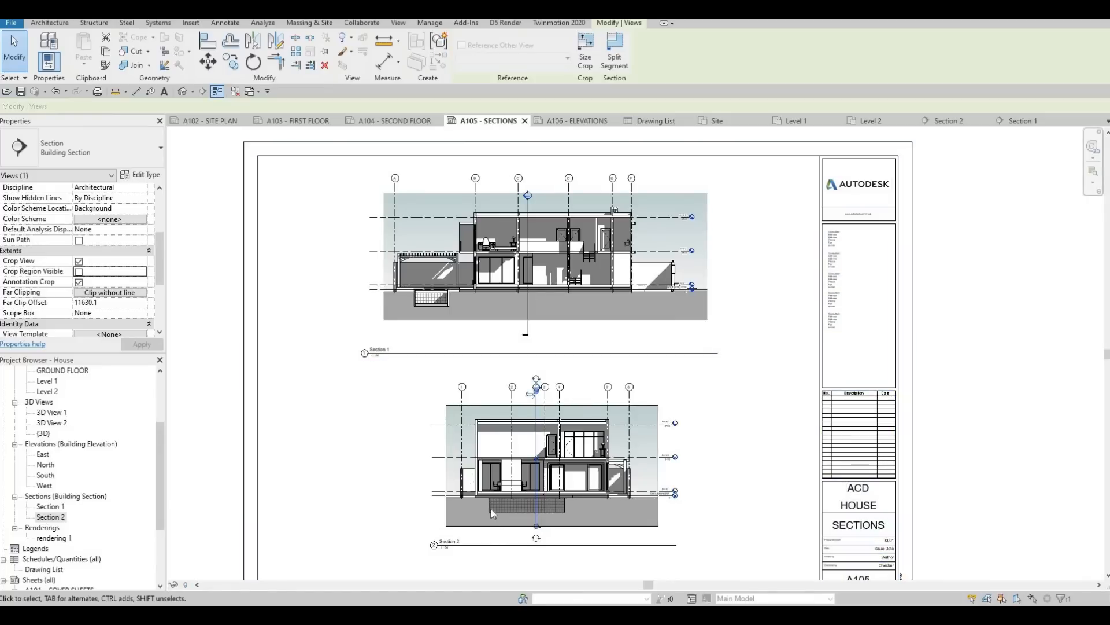
pyautogui.moveTo(596, 235); pyautogui.dragTo(630, 133, button='middle')
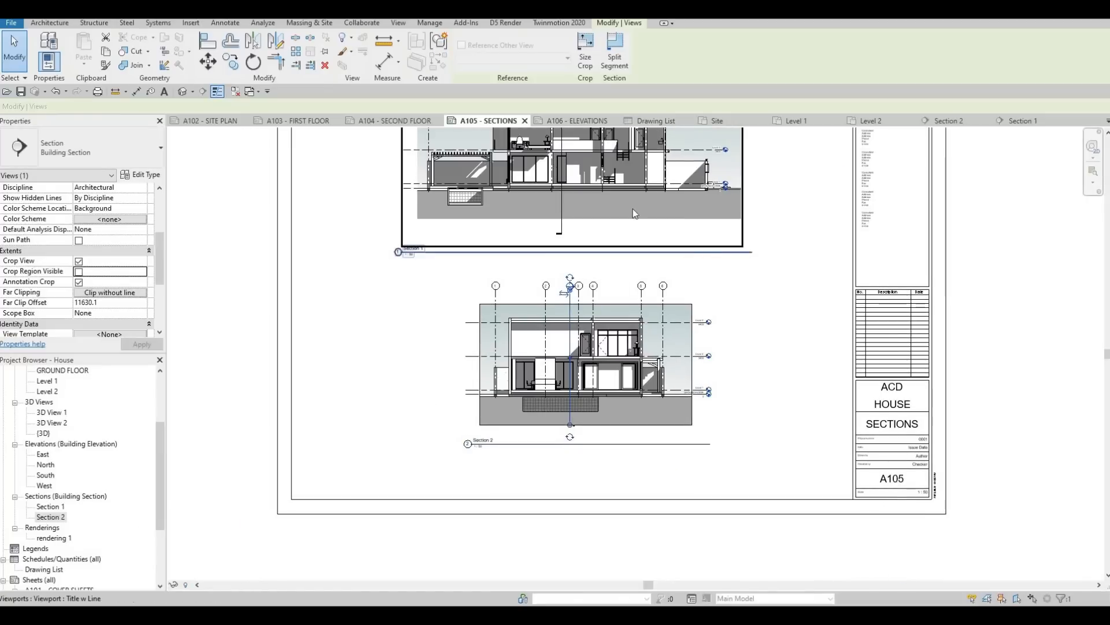
pyautogui.click(757, 253)
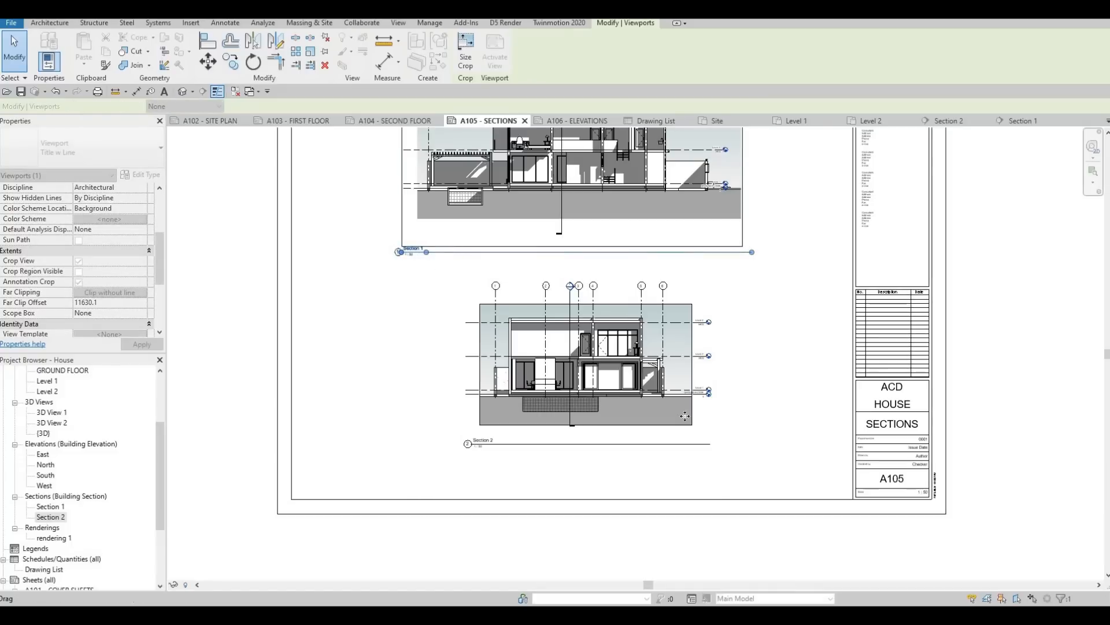
pyautogui.click(493, 456)
pyautogui.moveTo(492, 455); pyautogui.dragTo(497, 452)
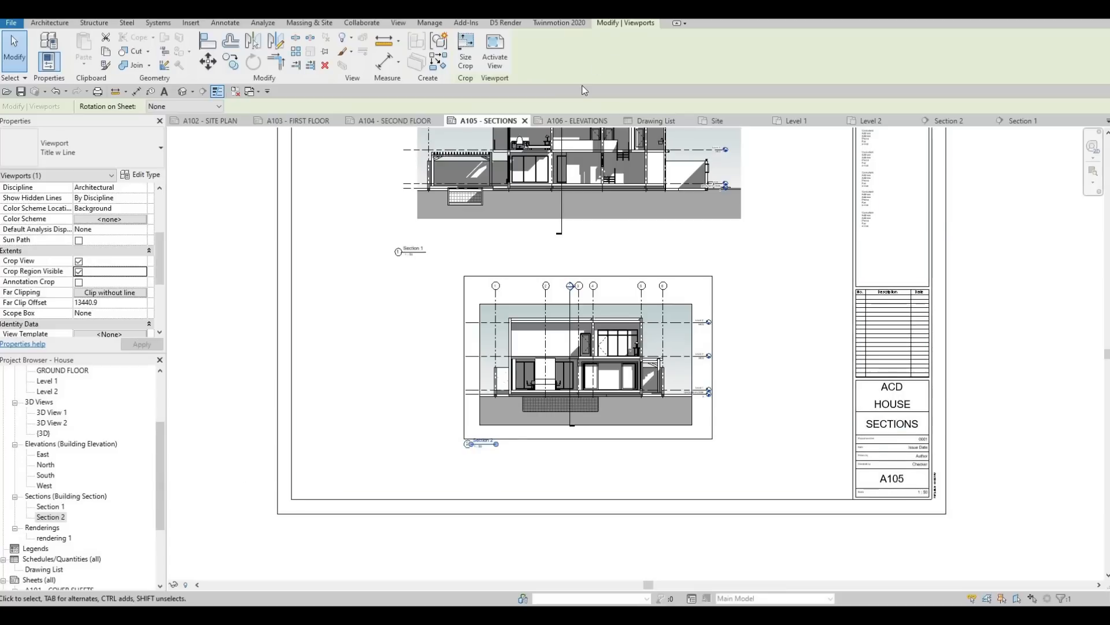
# Step: Look over the East and North viewports on sheet A106 and open the East elevation view
pyautogui.click(570, 121)
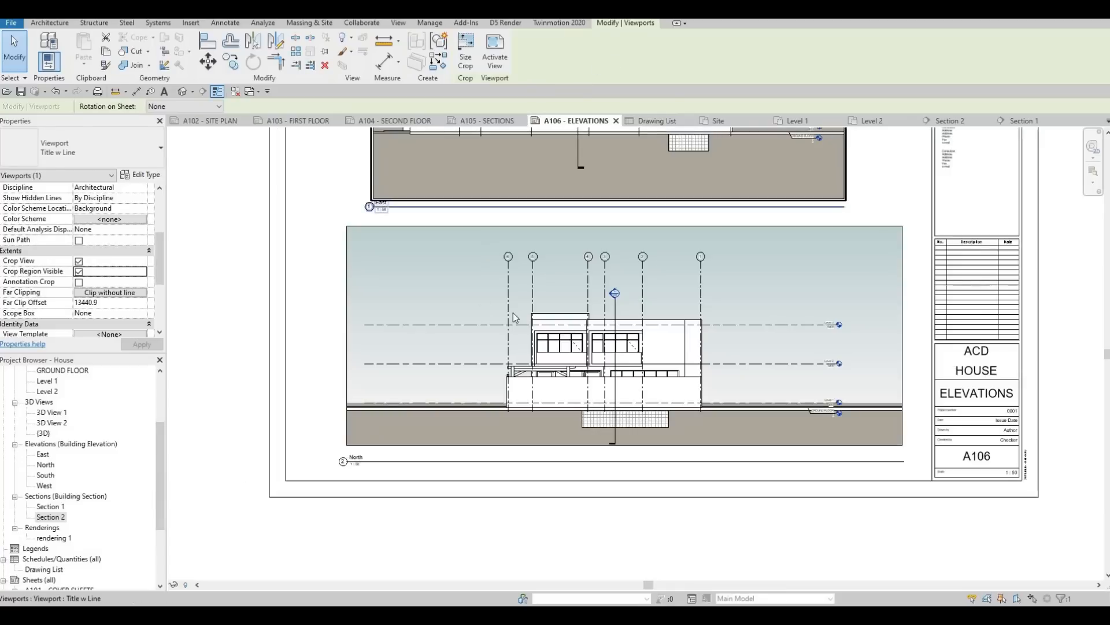
pyautogui.moveTo(509, 231); pyautogui.dragTo(500, 304, button='middle')
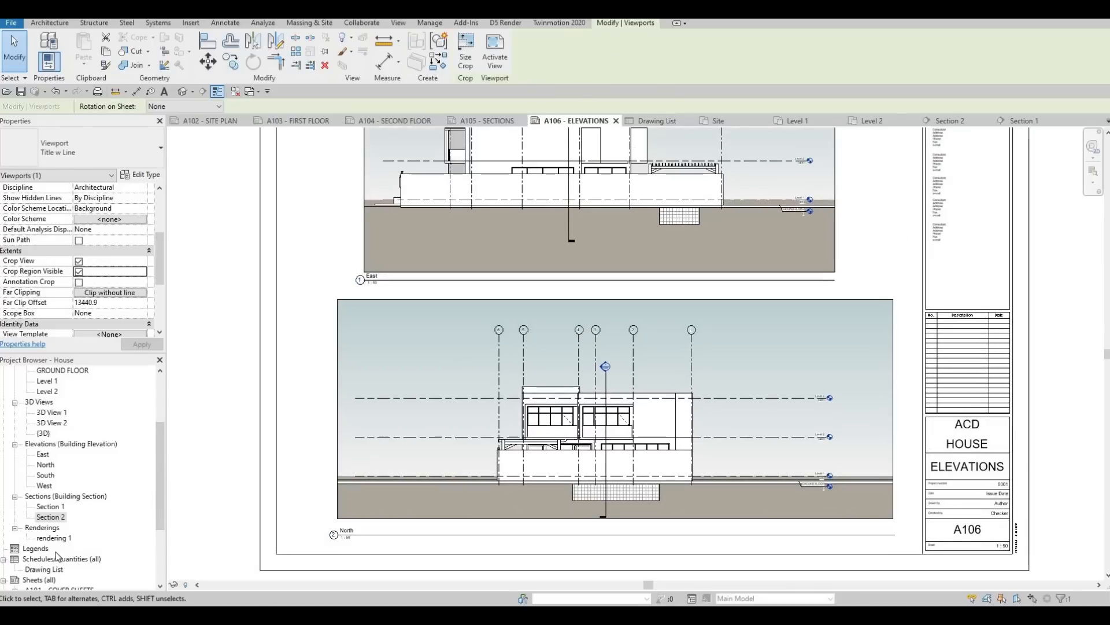
pyautogui.scroll(5, 58, 555)
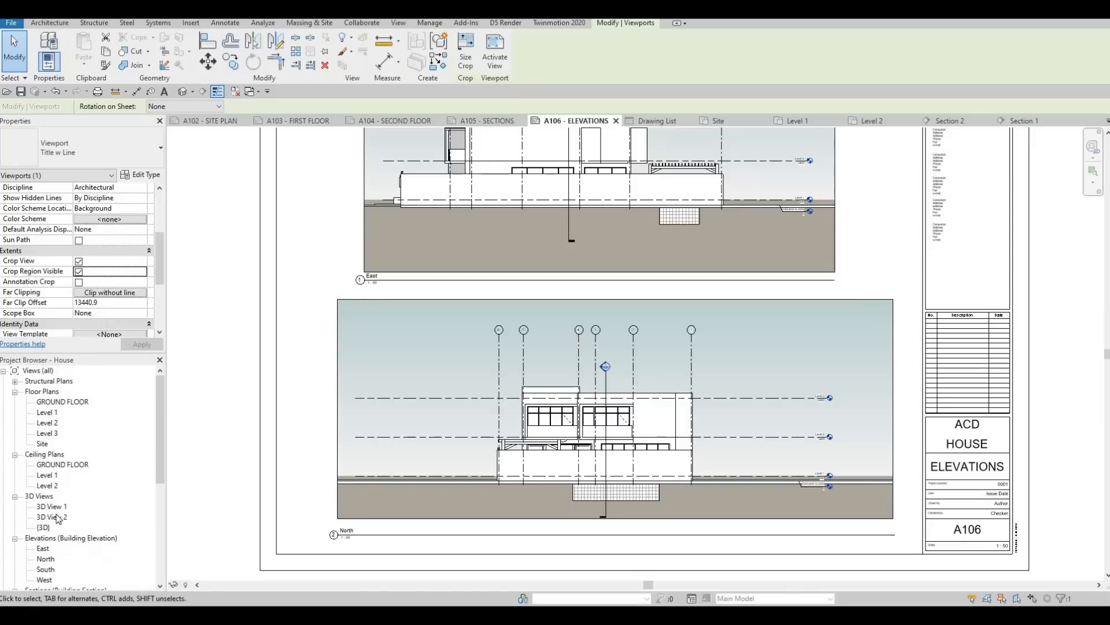
pyautogui.scroll(-3, 58, 519)
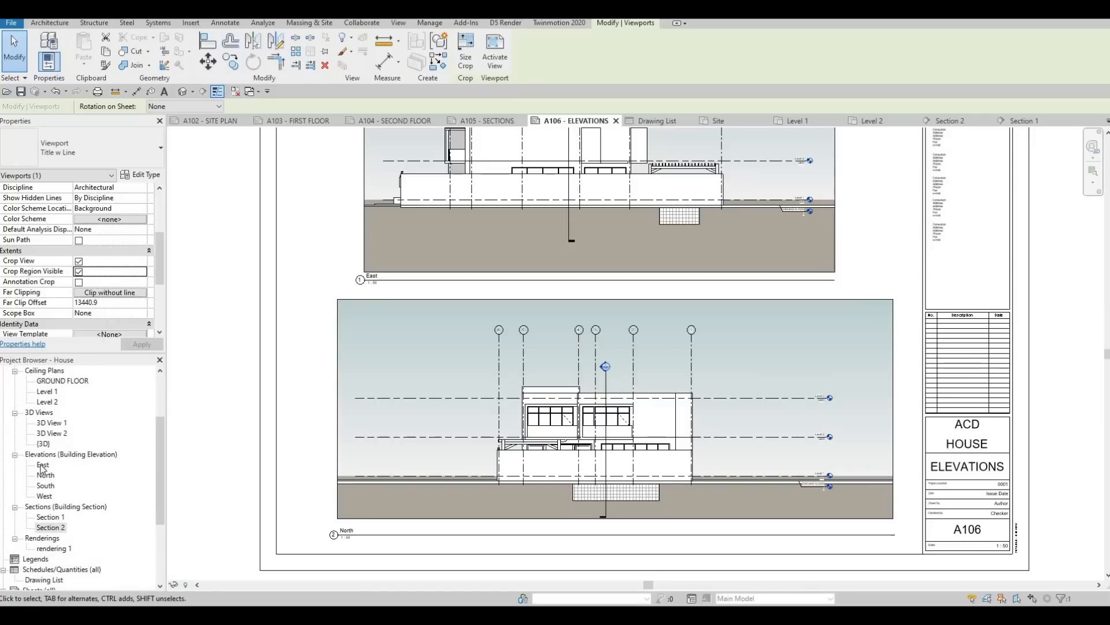
pyautogui.doubleClick(43, 465)
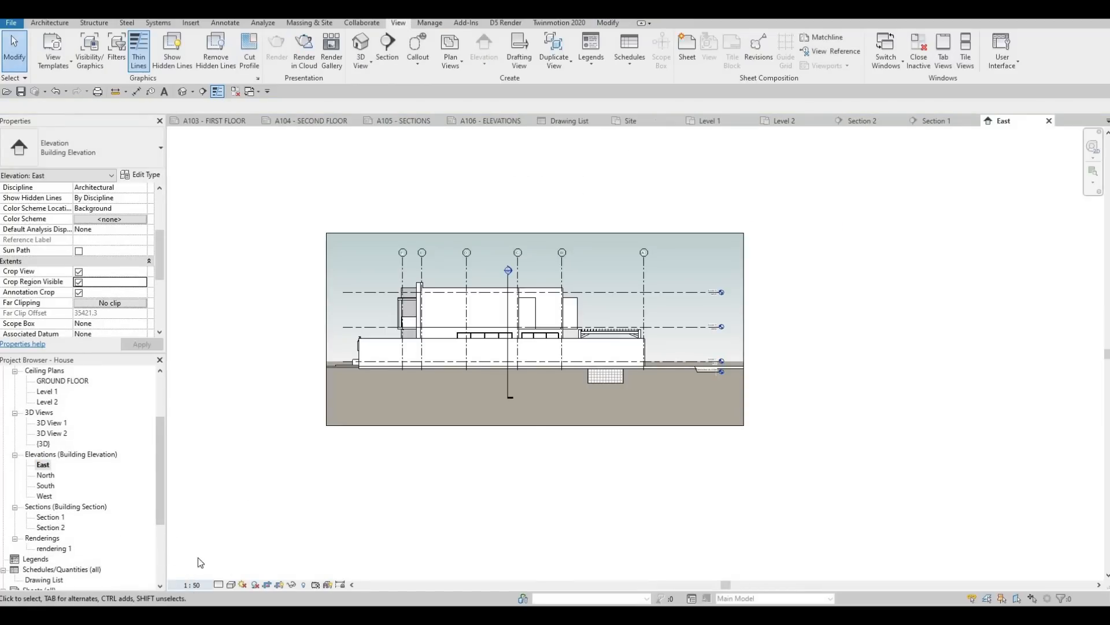
# Step: Examine the East elevation's scale choices and the background settings in its graphic display options without changing them
pyautogui.click(193, 585)
pyautogui.press('Escape')
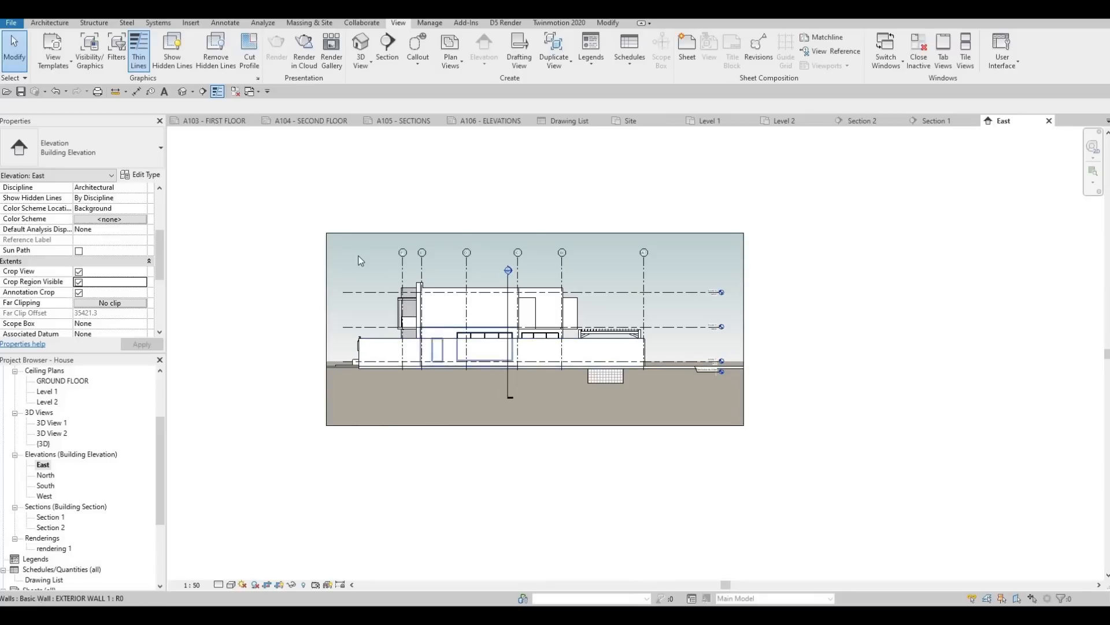
pyautogui.click(231, 584)
pyautogui.click(294, 497)
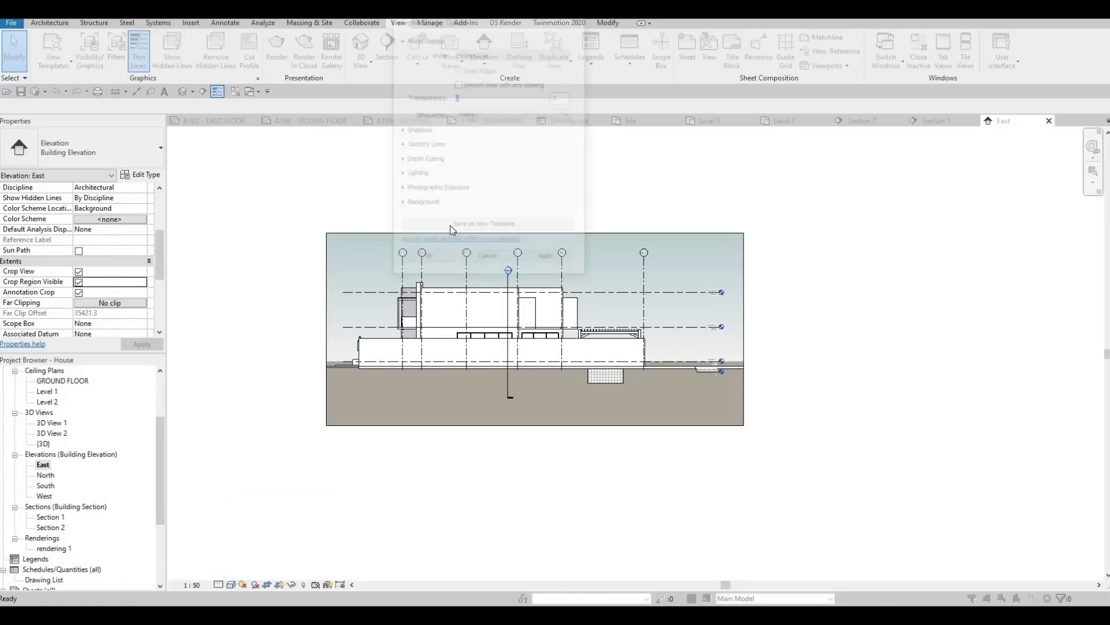
pyautogui.click(466, 207)
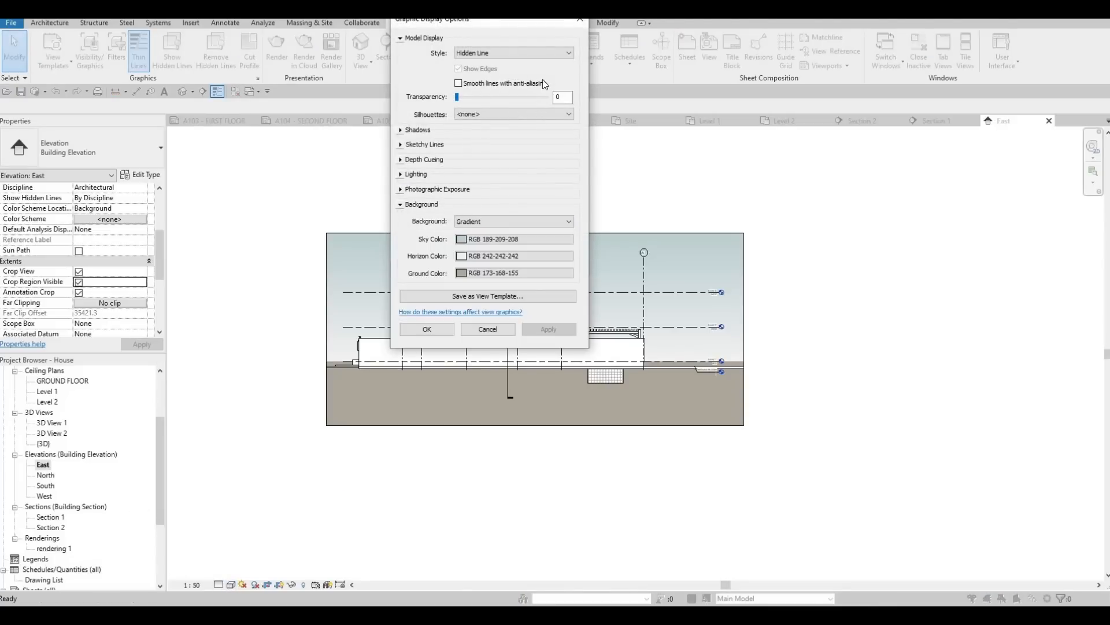
pyautogui.click(579, 20)
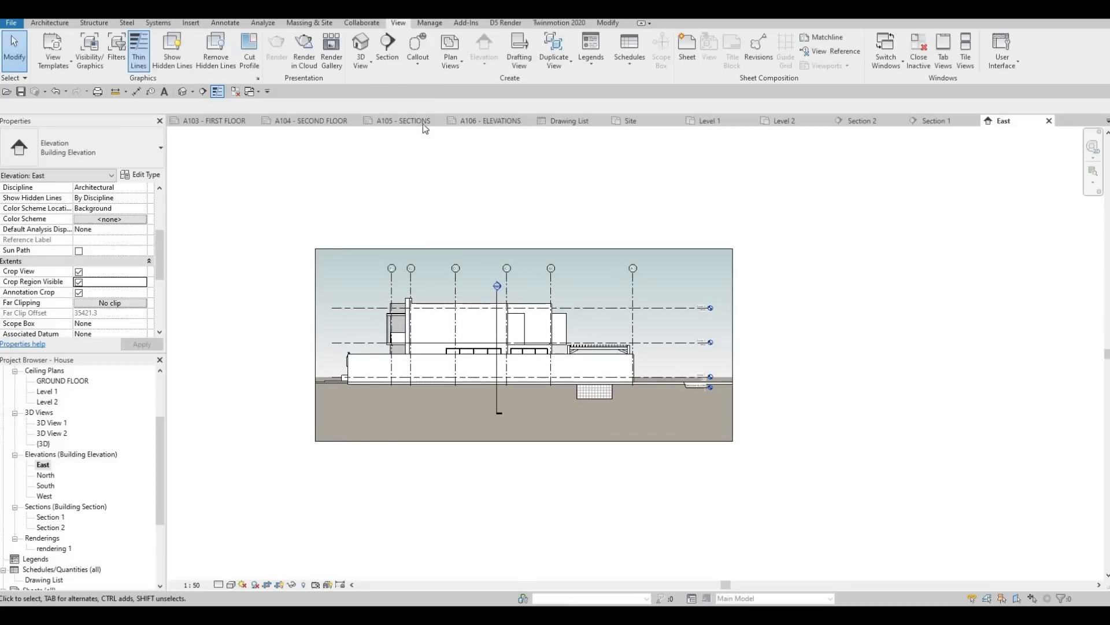
# Step: Open the A107 Elevations sheet and examine its South and West elevation viewports
pyautogui.click(407, 120)
pyautogui.hotkey('ctrl', 'Tab')
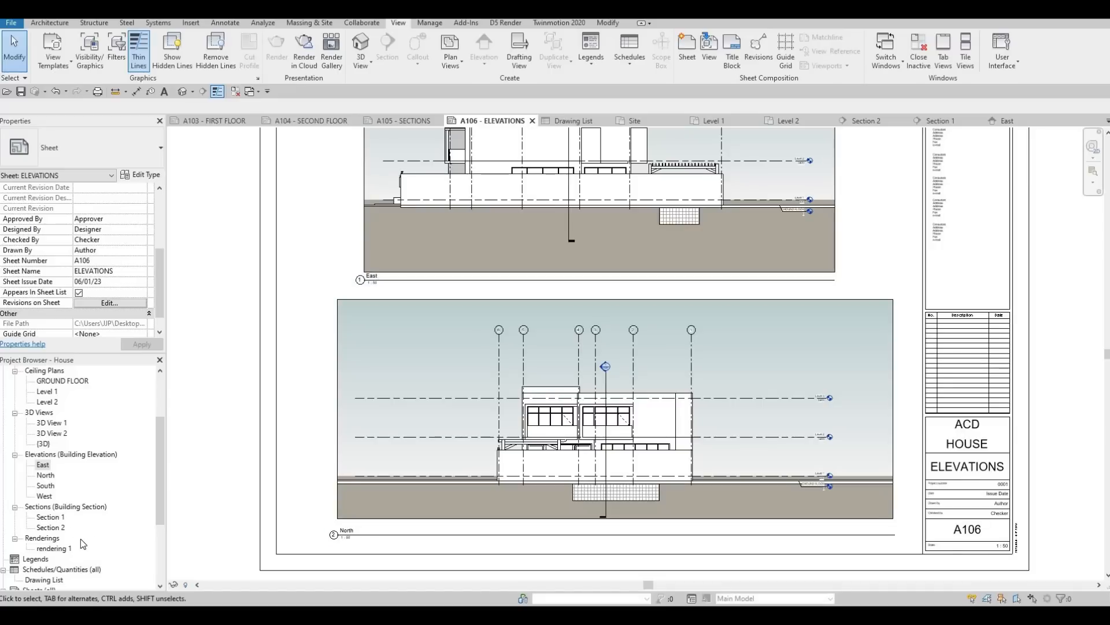
pyautogui.scroll(-4, 83, 544)
pyautogui.doubleClick(132, 548)
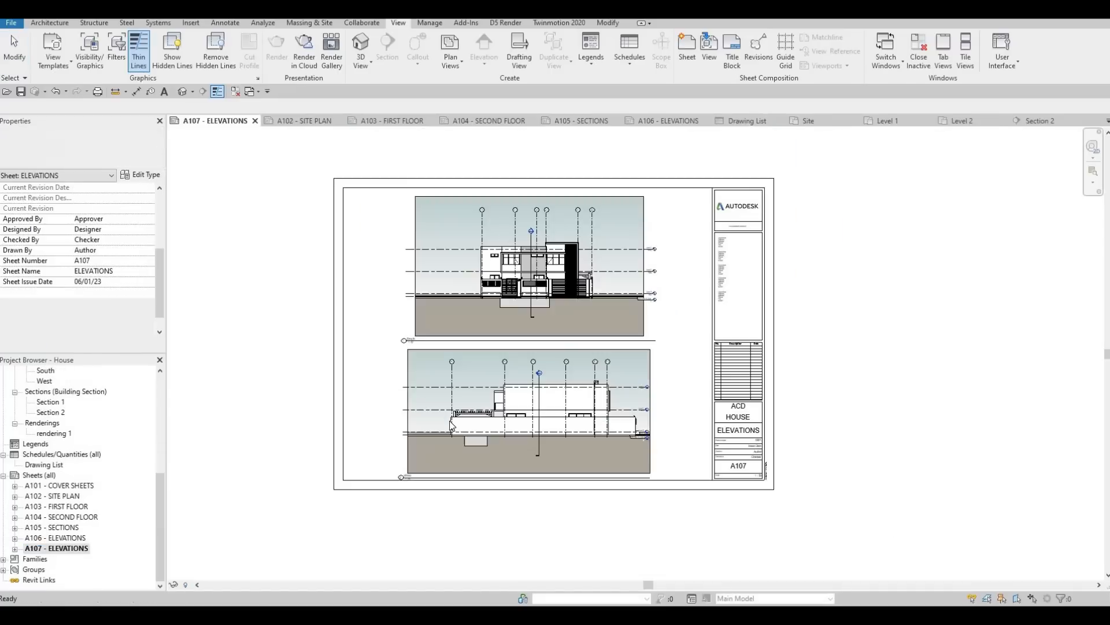
pyautogui.moveTo(411, 274); pyautogui.dragTo(428, 248, button='middle')
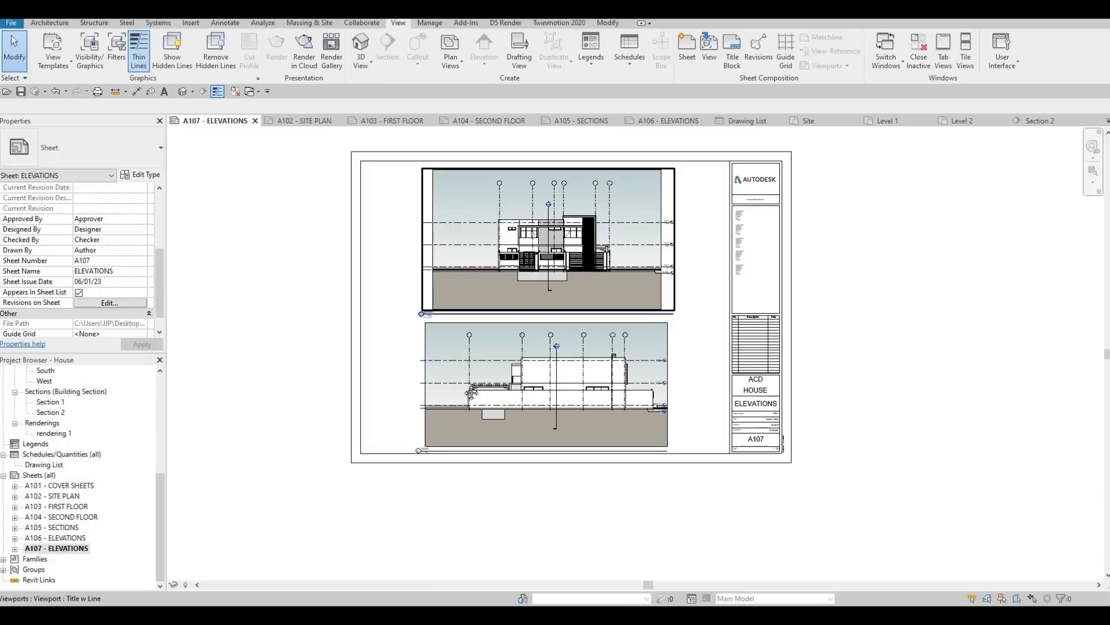
pyautogui.scroll(3, 597, 379)
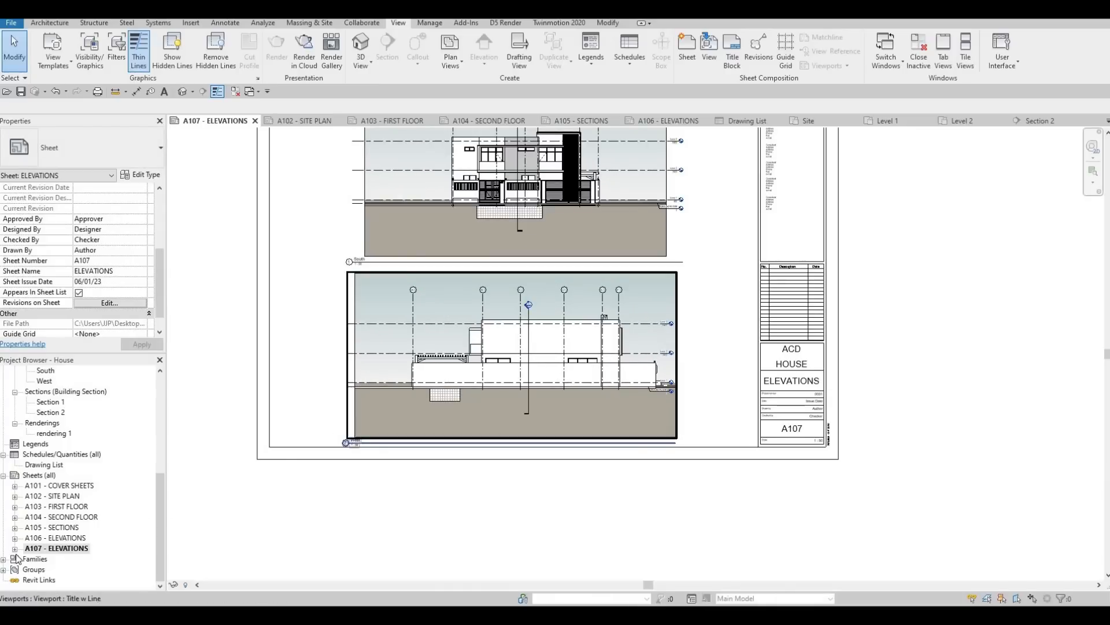
# Step: In the West elevation view, pull the left crop edge inward, extend the right edge past the level heads, and hide the crop boundary
pyautogui.scroll(1, 49, 431)
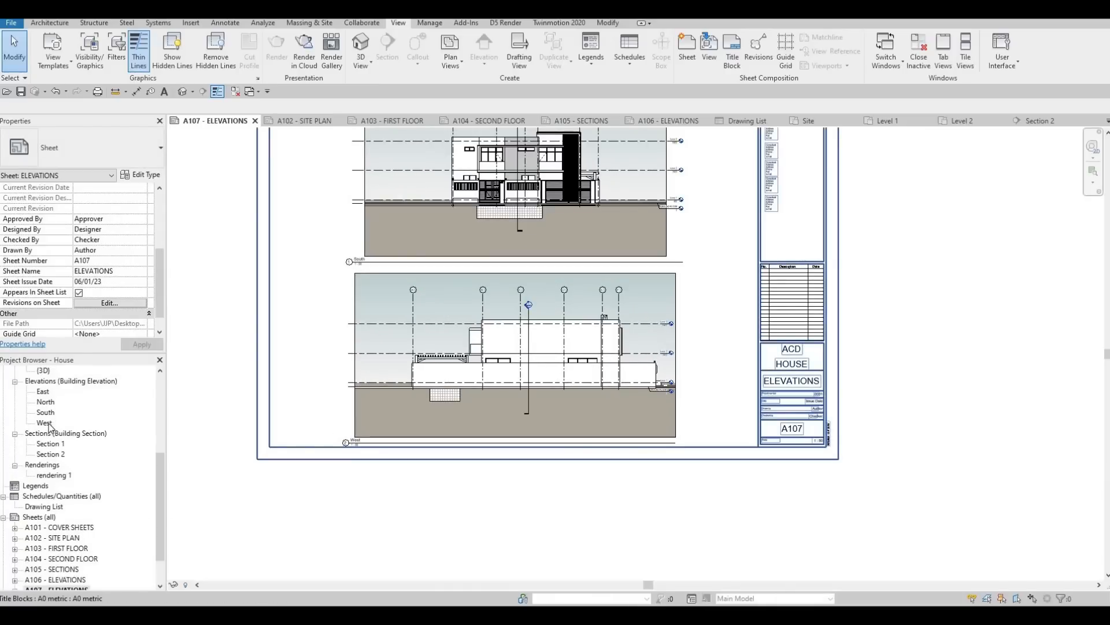
pyautogui.doubleClick(45, 423)
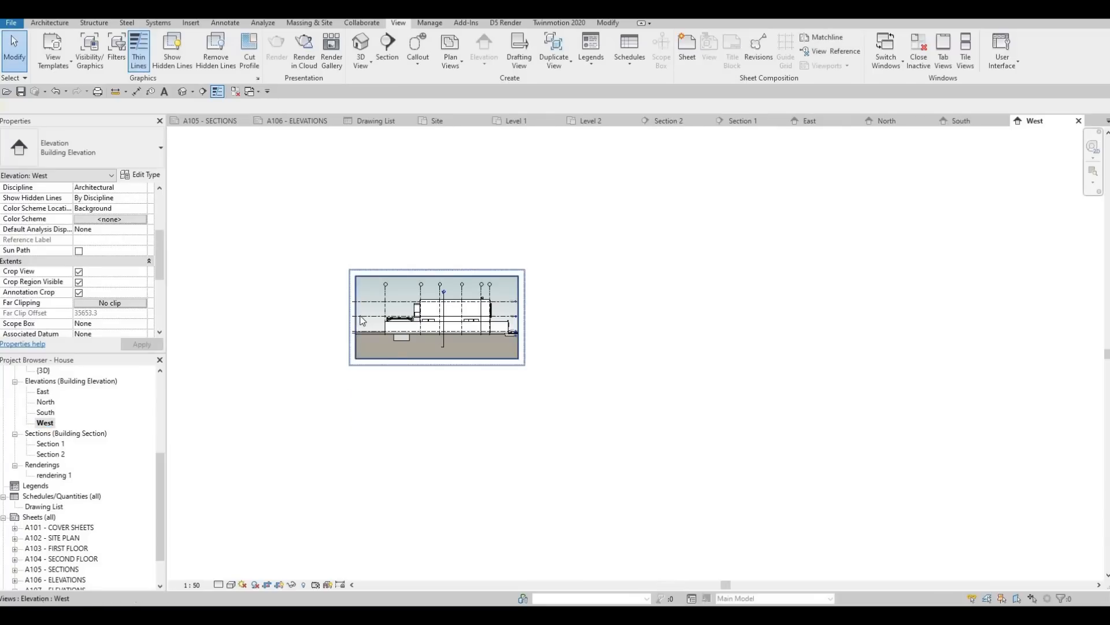
pyautogui.click(357, 322)
pyautogui.scroll(2, 361, 322)
pyautogui.moveTo(379, 324); pyautogui.dragTo(376, 321)
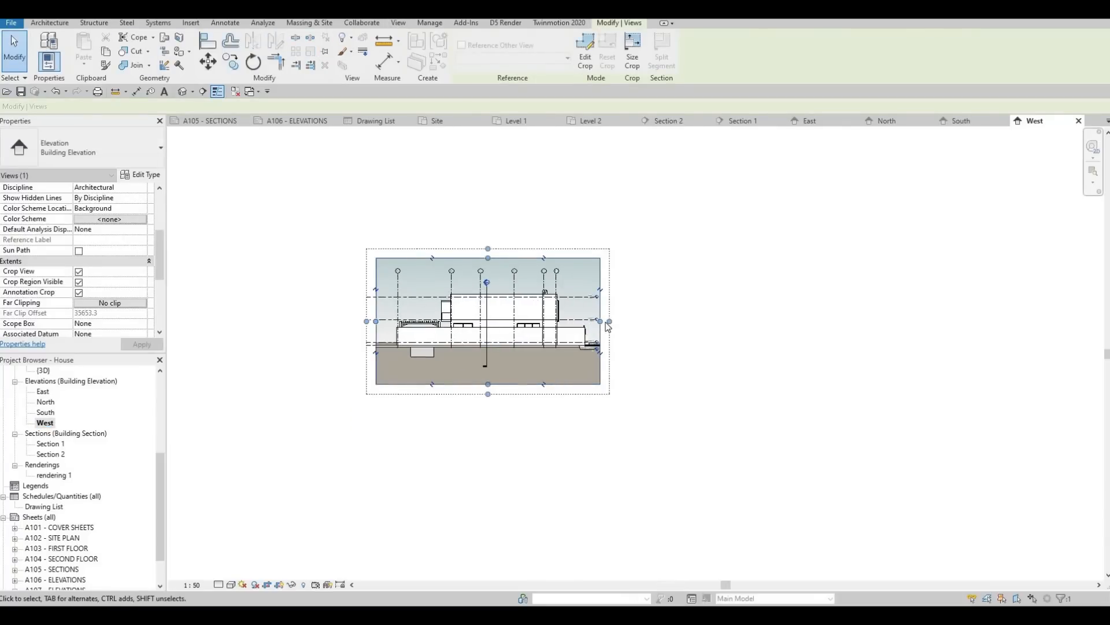
pyautogui.moveTo(601, 321); pyautogui.dragTo(616, 323)
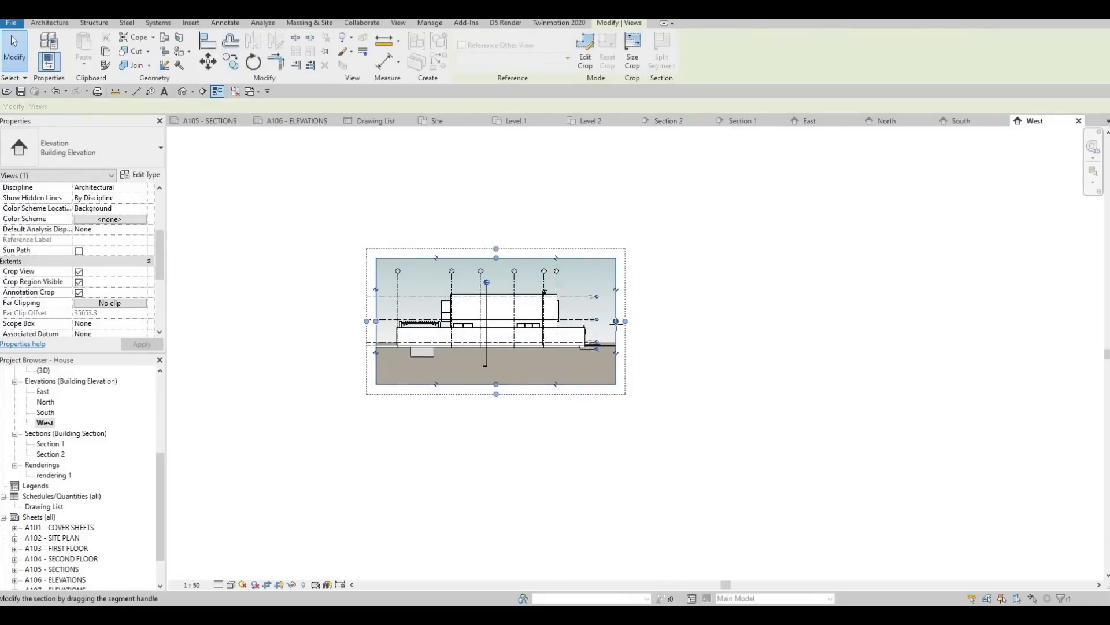
pyautogui.click(78, 292)
pyautogui.click(78, 282)
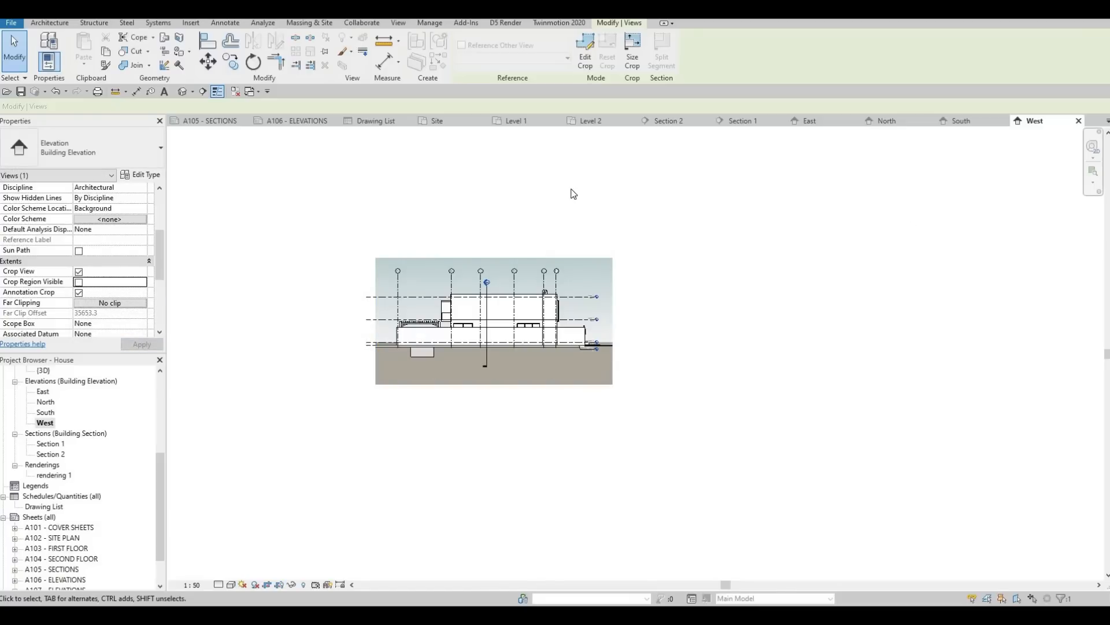
# Step: Return to sheet A106 and look over the whole layout with the East and North elevations
pyautogui.click(283, 120)
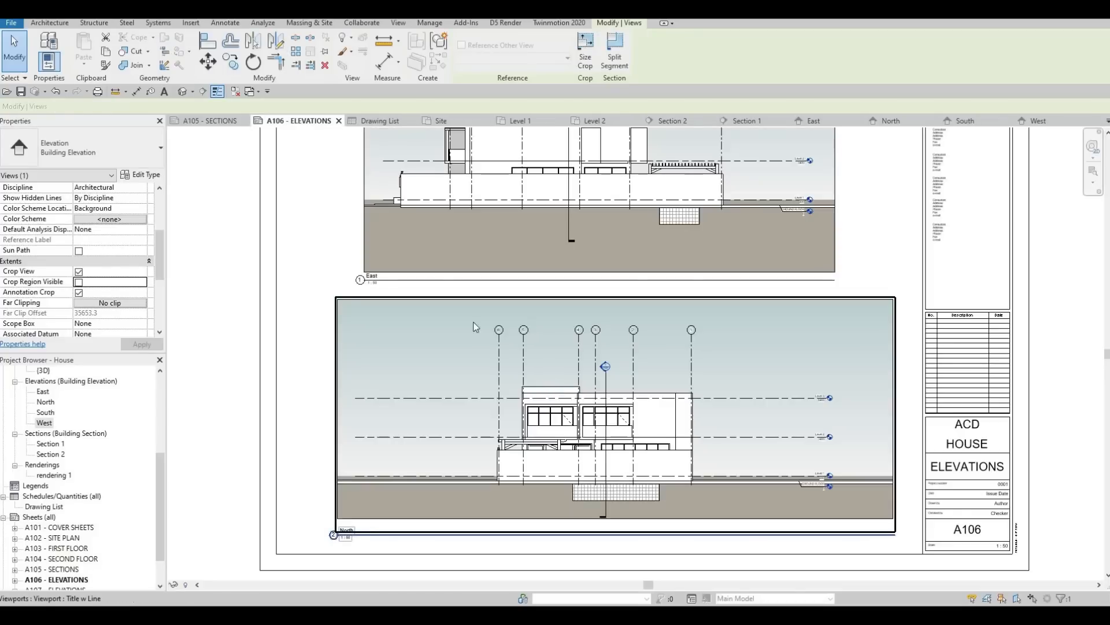
pyautogui.scroll(-2, 348, 384)
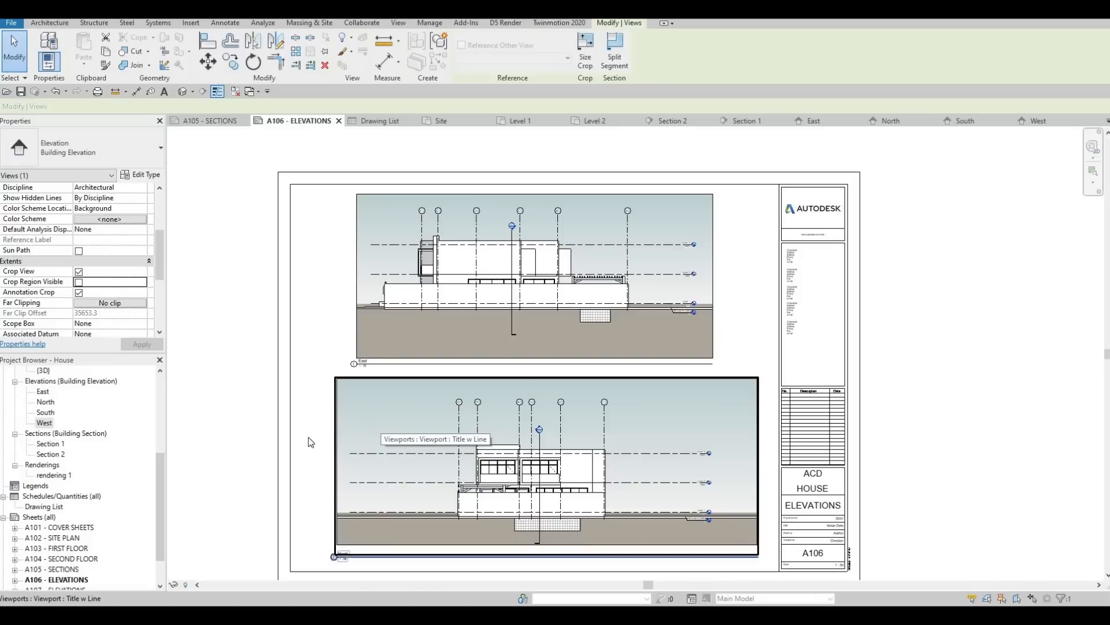
# Step: Look over the complete layout of sheet A106 and save the project
pyautogui.scroll(-1, 320, 384)
pyautogui.moveTo(331, 322); pyautogui.dragTo(339, 309, button='middle')
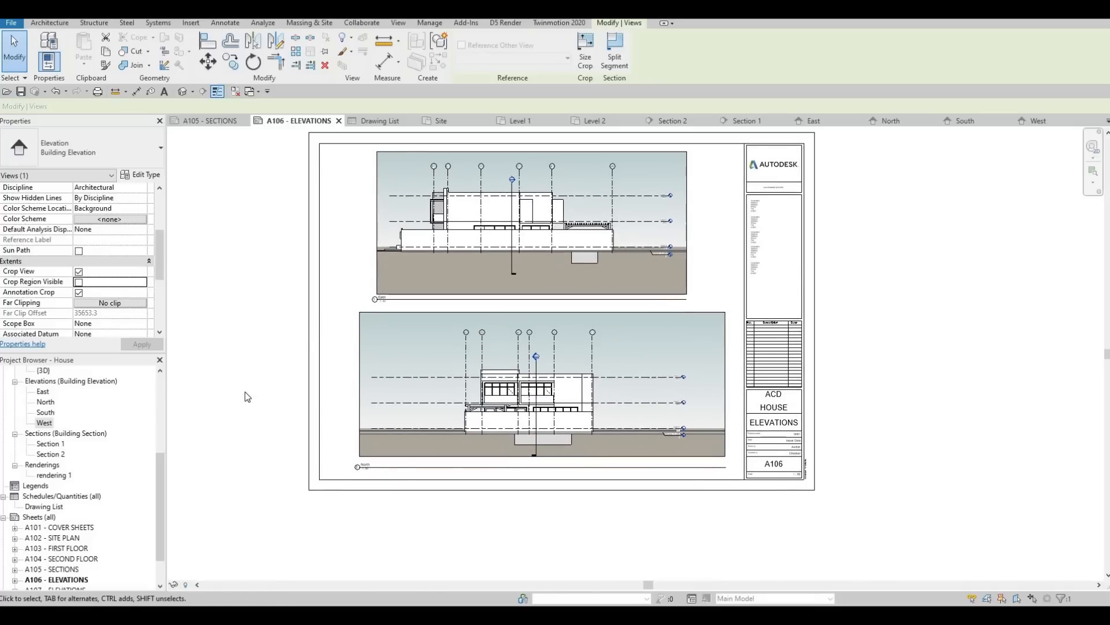
pyautogui.moveTo(281, 345); pyautogui.dragTo(337, 367, button='middle')
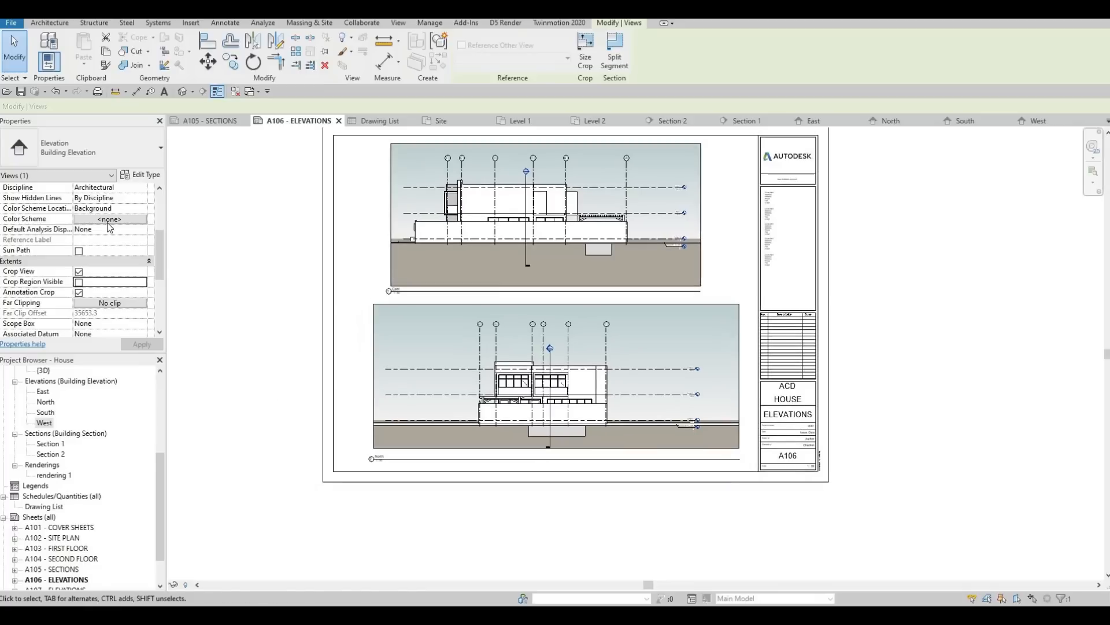
pyautogui.click(20, 92)
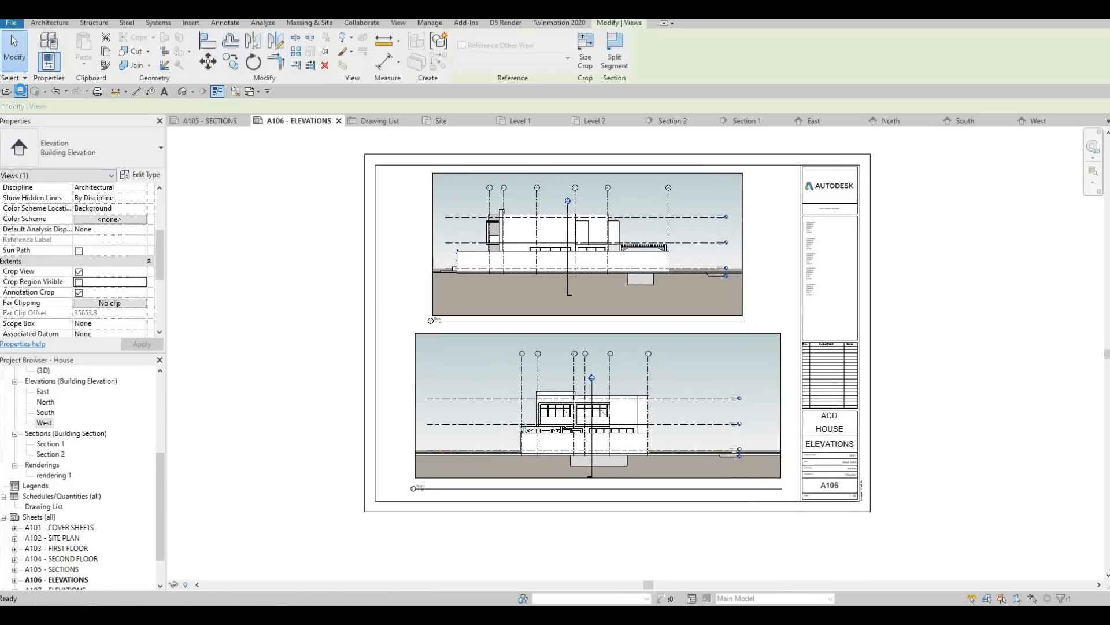
# Step: Open the print settings and examine the available printers and the paper sizes in the print setup without changing them
pyautogui.click(98, 92)
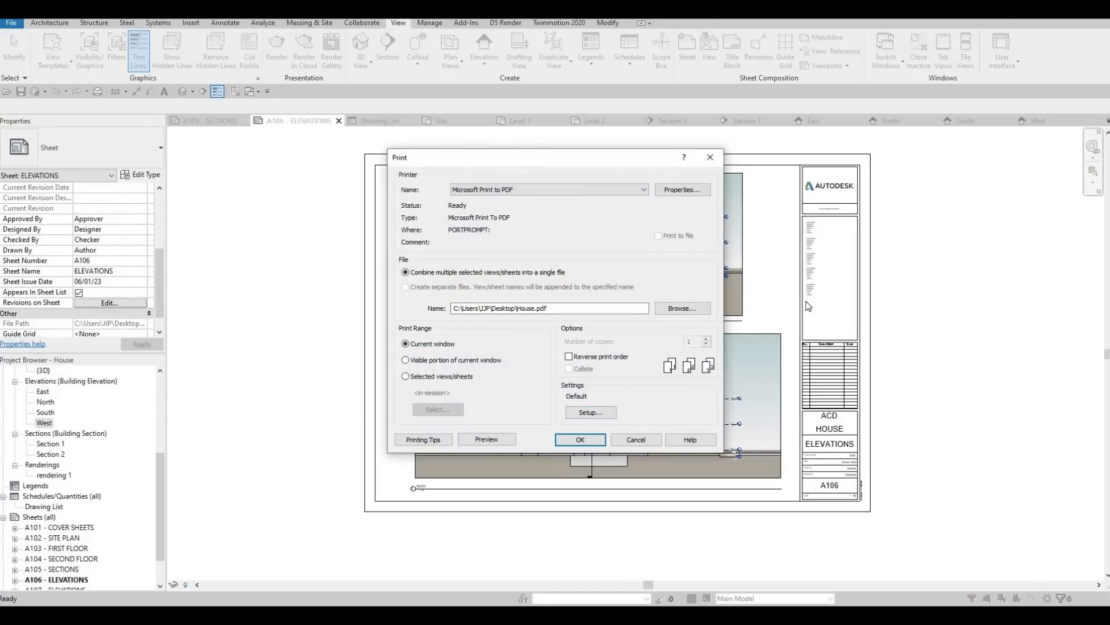
pyautogui.click(591, 412)
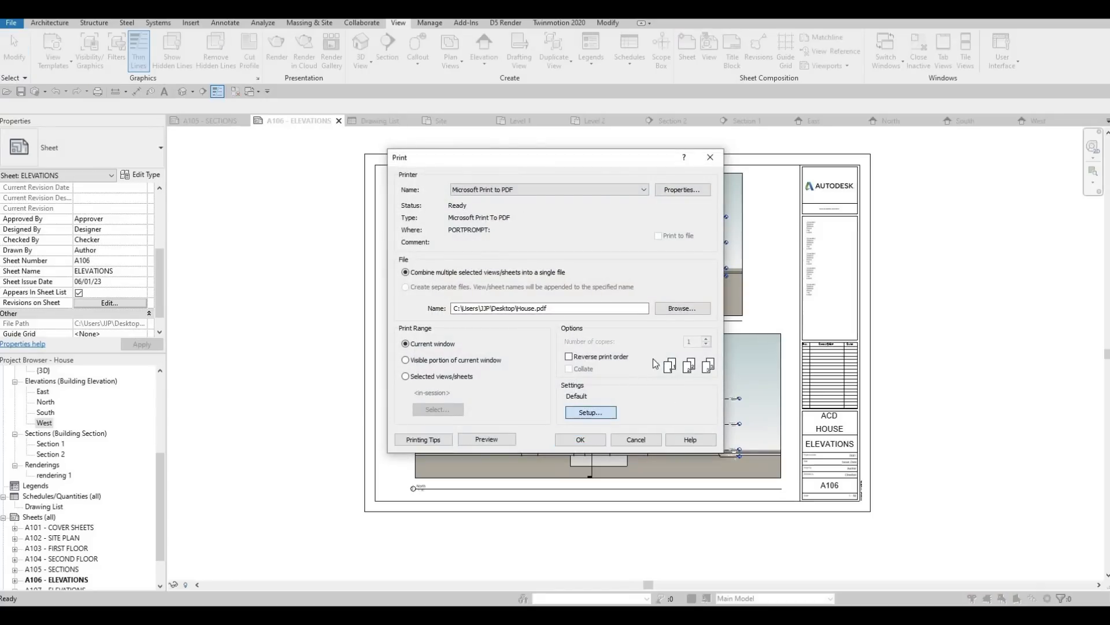
pyautogui.press('Escape')
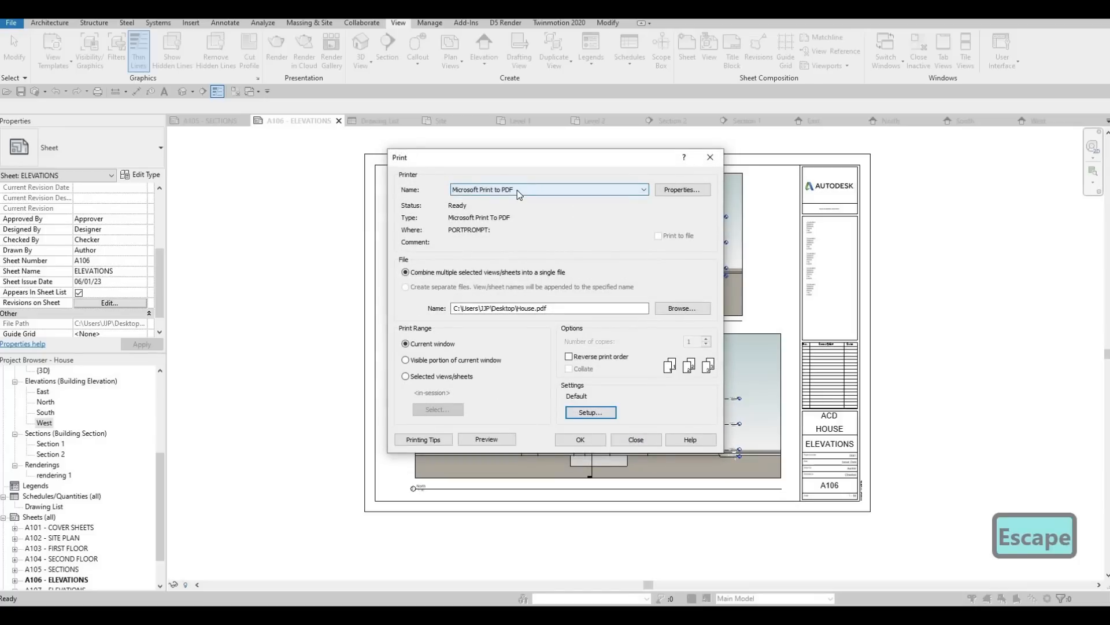
pyautogui.click(517, 189)
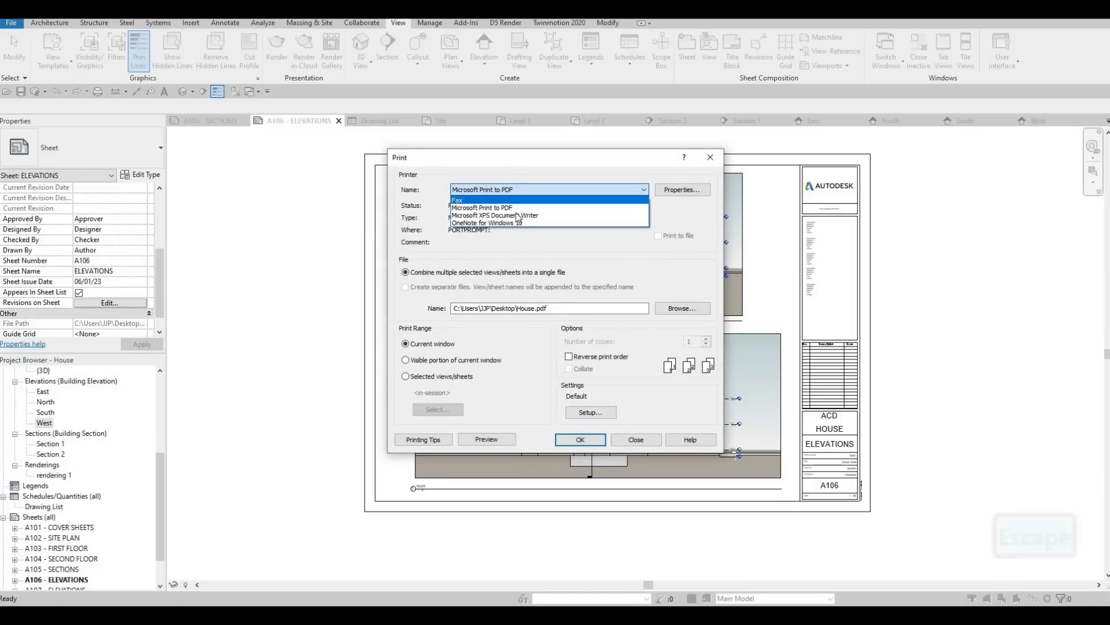
pyautogui.press('Escape')
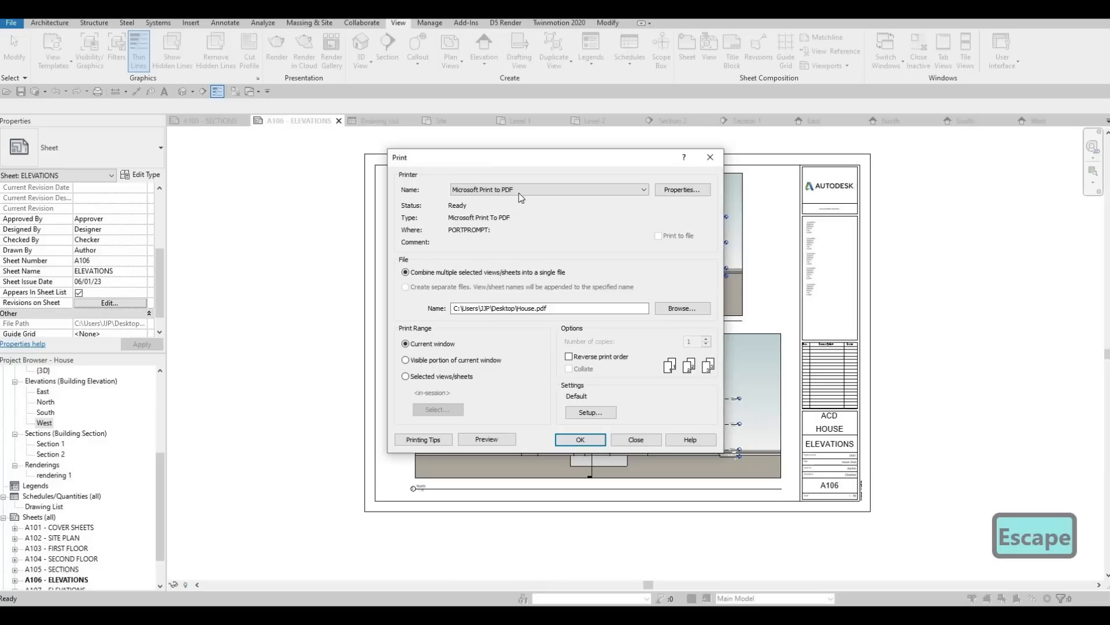
pyautogui.click(591, 412)
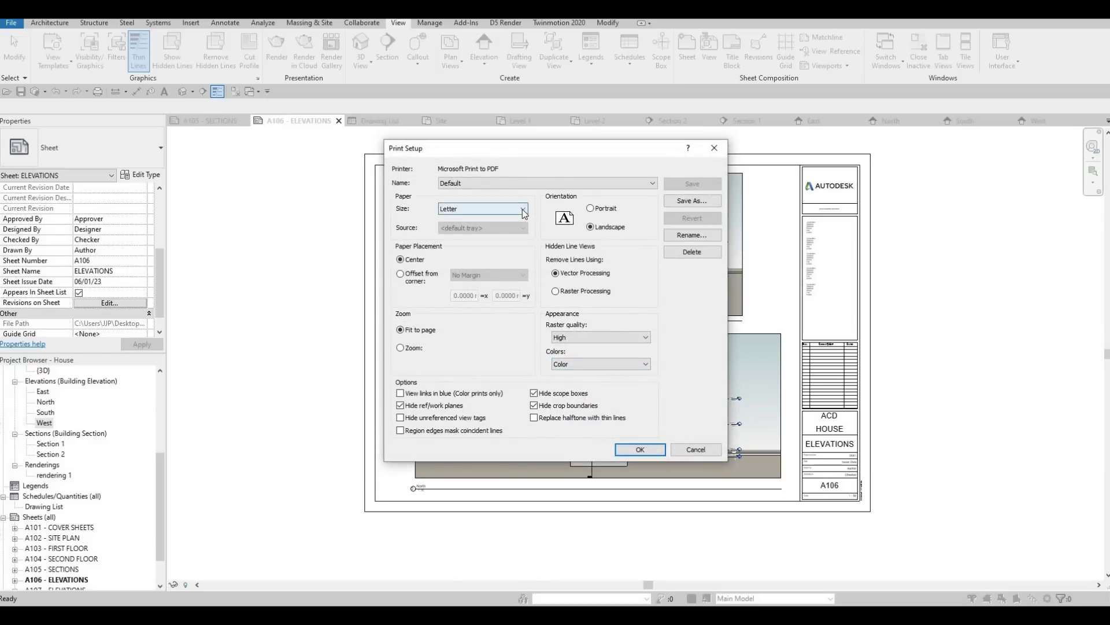
pyautogui.click(522, 209)
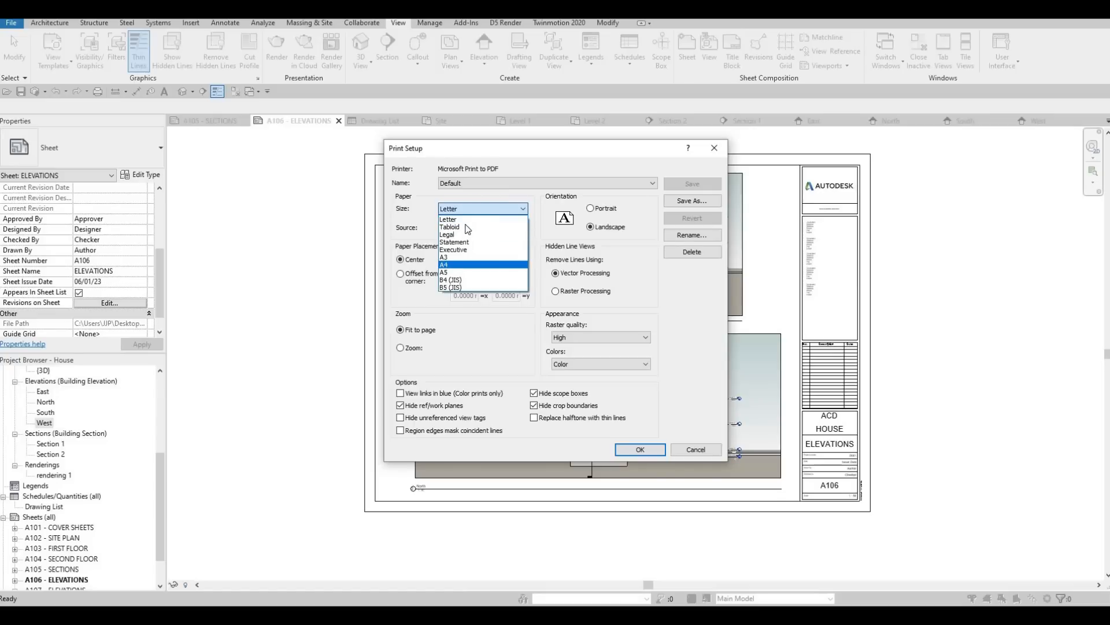
pyautogui.press('Escape')
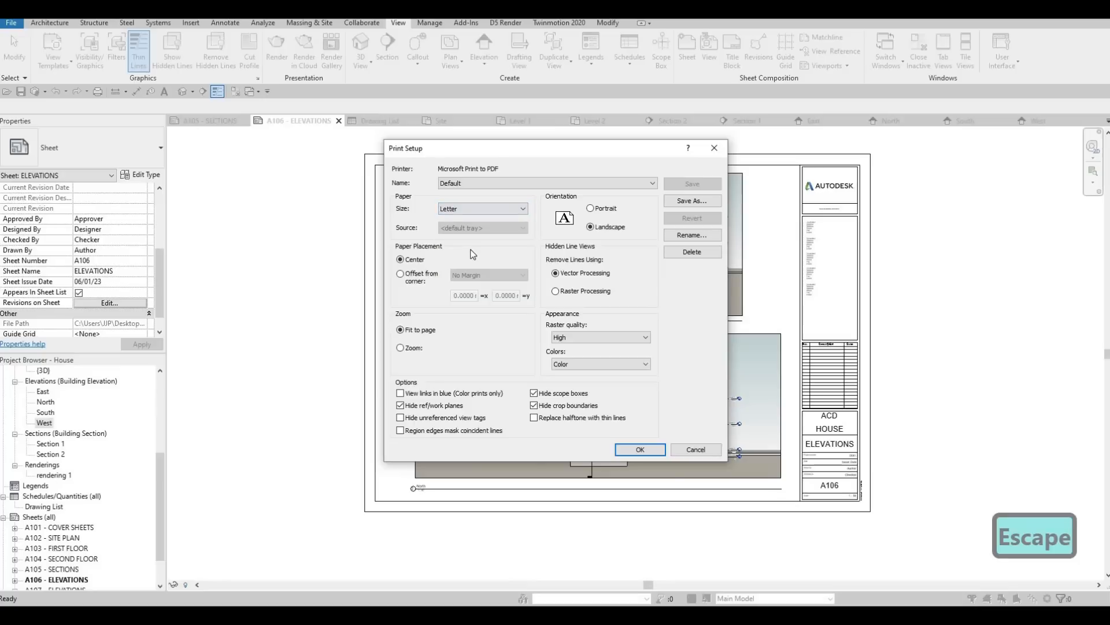
pyautogui.press('Escape')
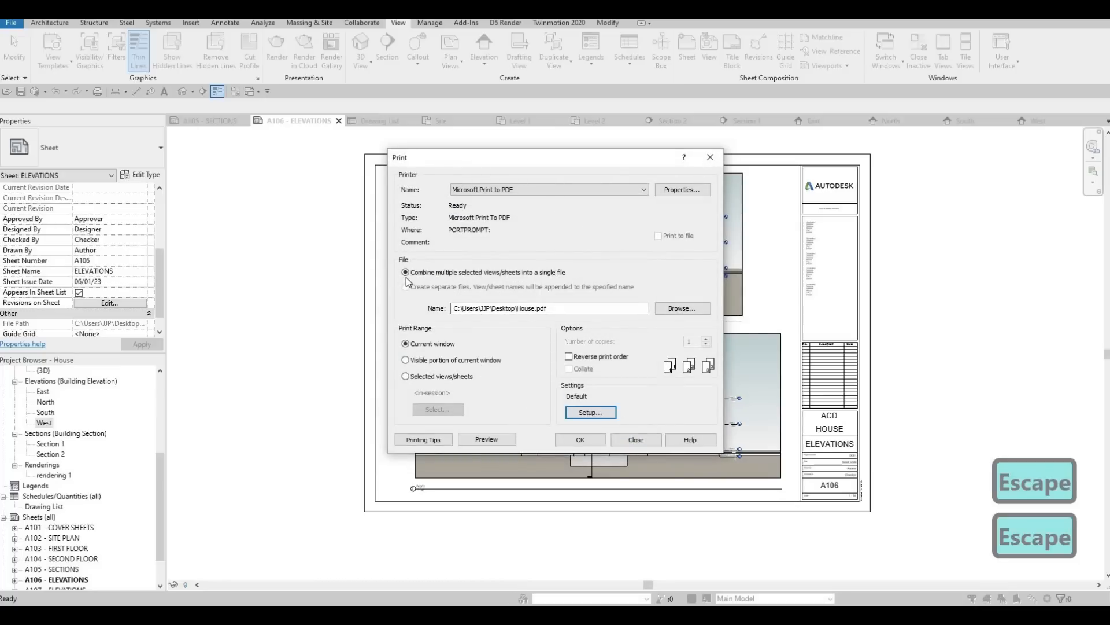
# Step: Set the print range to selected sheets combined into a single file, excluding views and including all sheets A101 to A107
pyautogui.click(405, 377)
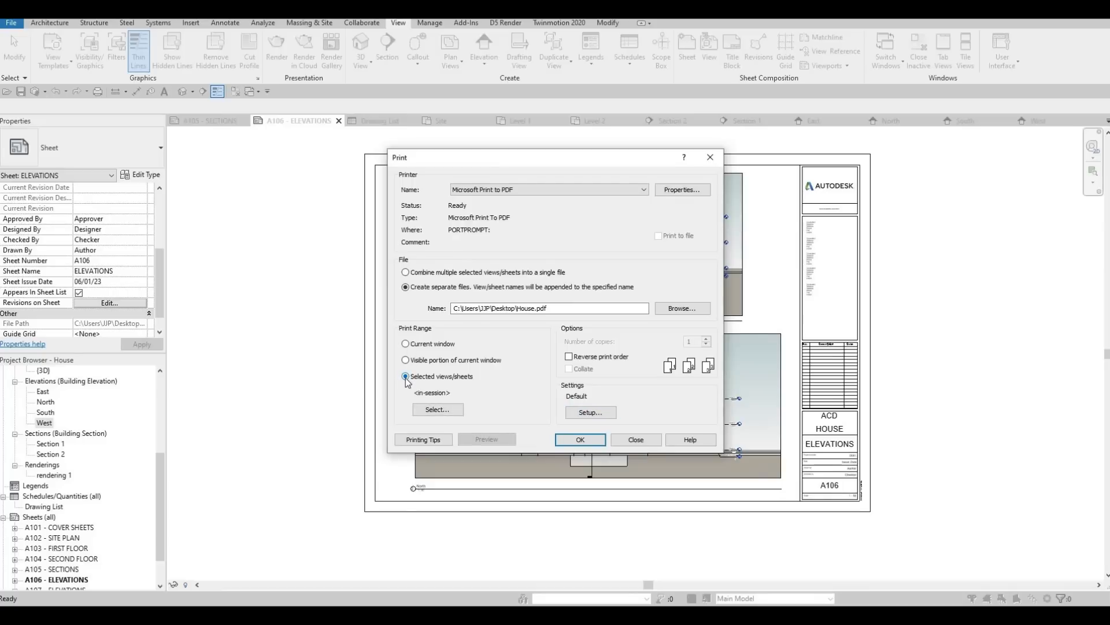
pyautogui.click(406, 273)
pyautogui.click(450, 413)
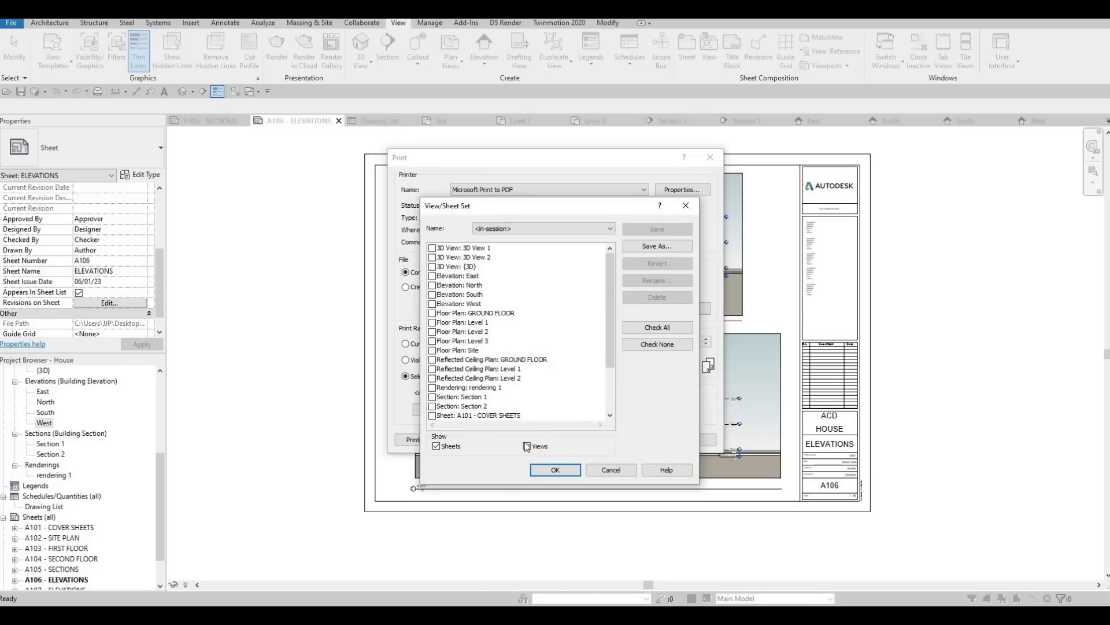
pyautogui.click(527, 445)
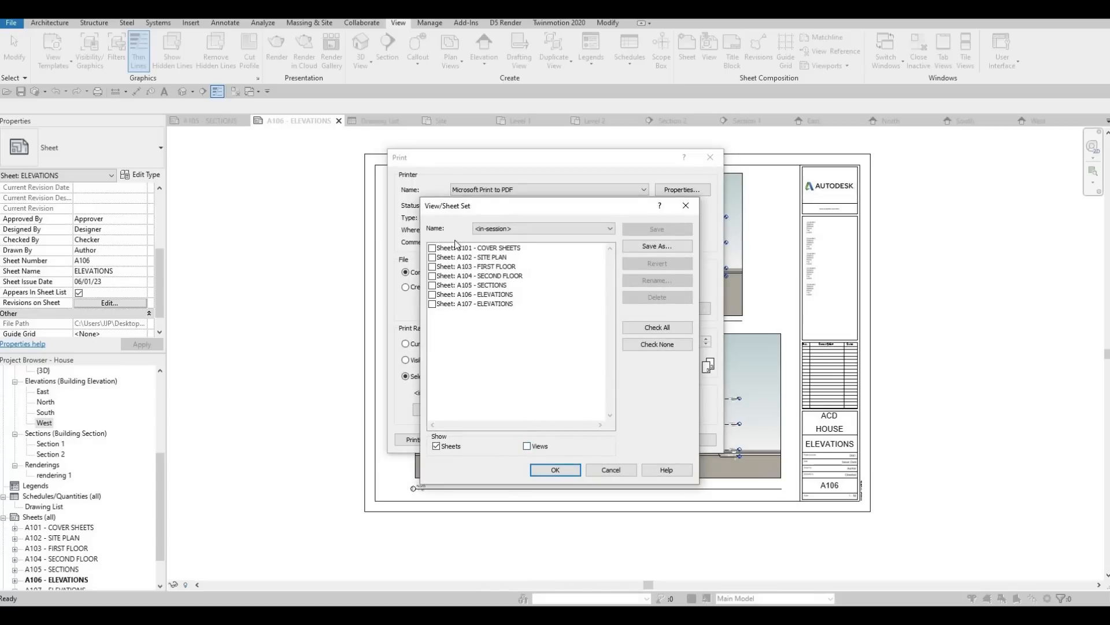
pyautogui.click(656, 329)
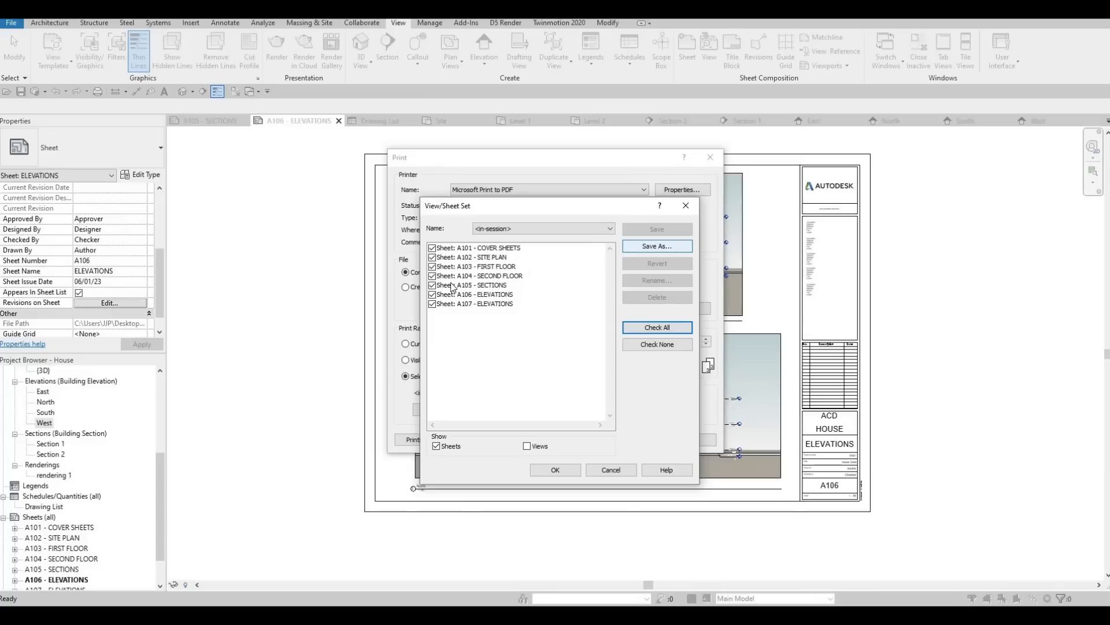
# Step: Save the current sheet selection as a new set named FULLSET
pyautogui.click(656, 247)
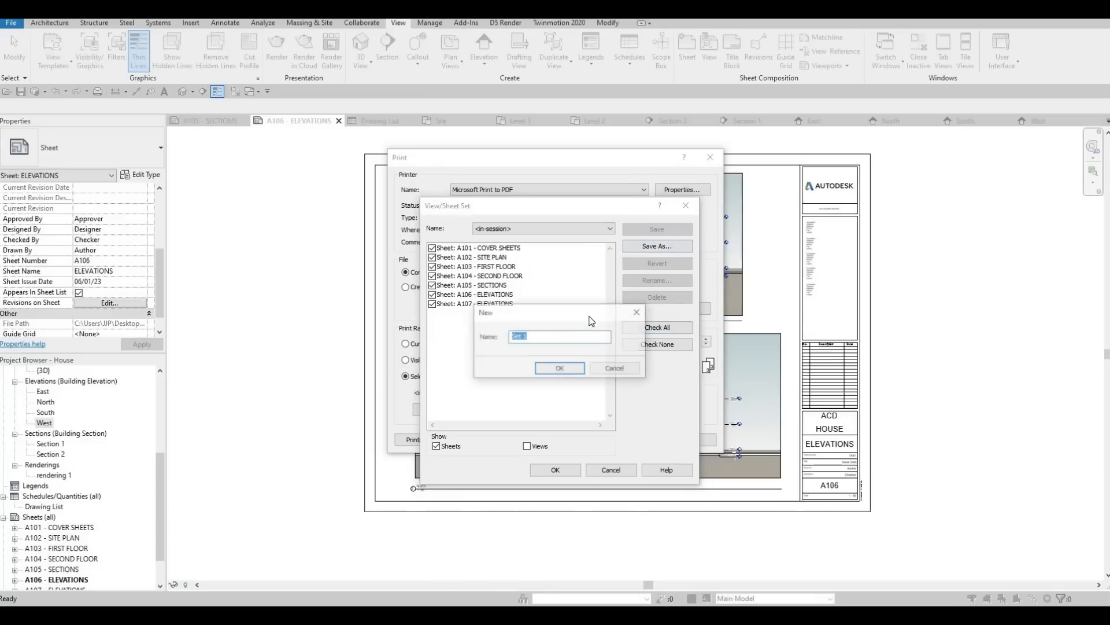
pyautogui.write('F')
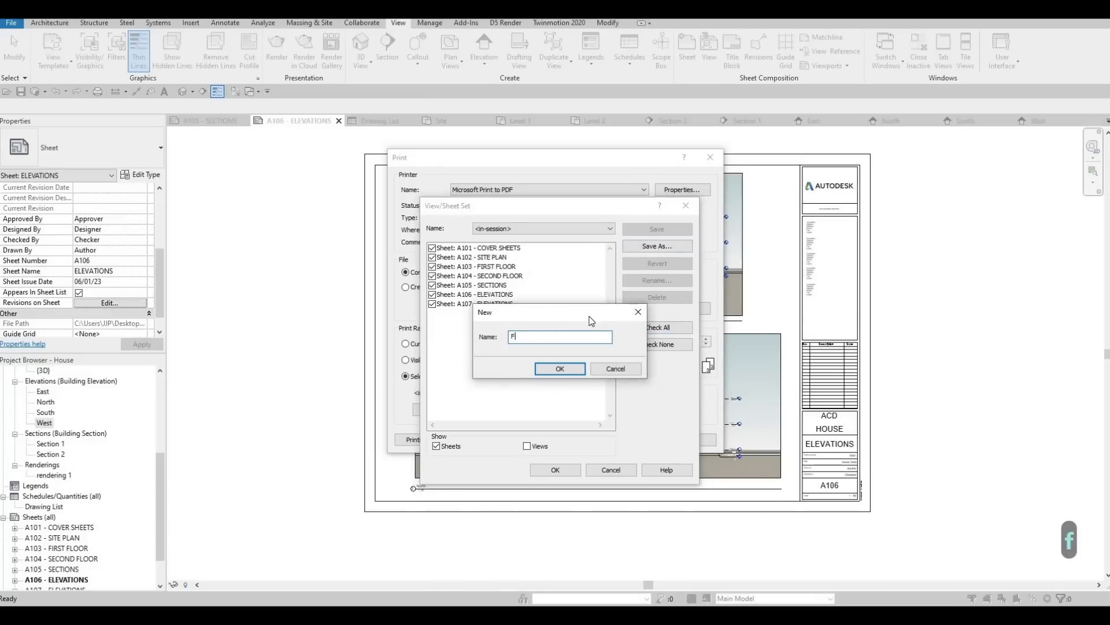
pyautogui.write('ULLSET')
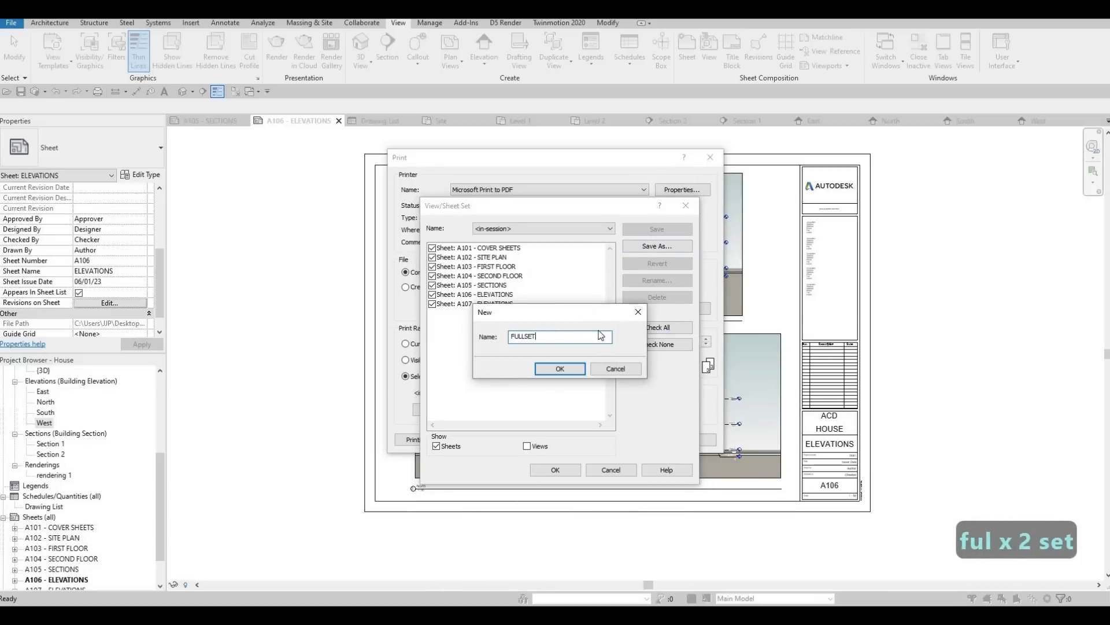
pyautogui.click(580, 375)
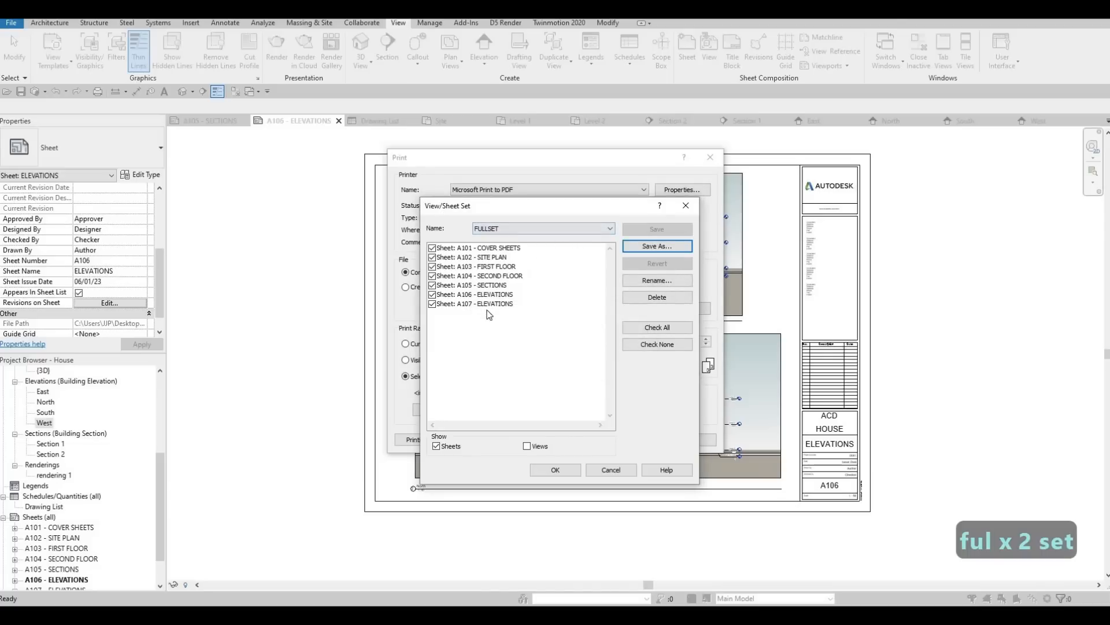
# Step: Compare the <in-session> set with FULLSET, returning to FULLSET with only sheets listed
pyautogui.click(519, 231)
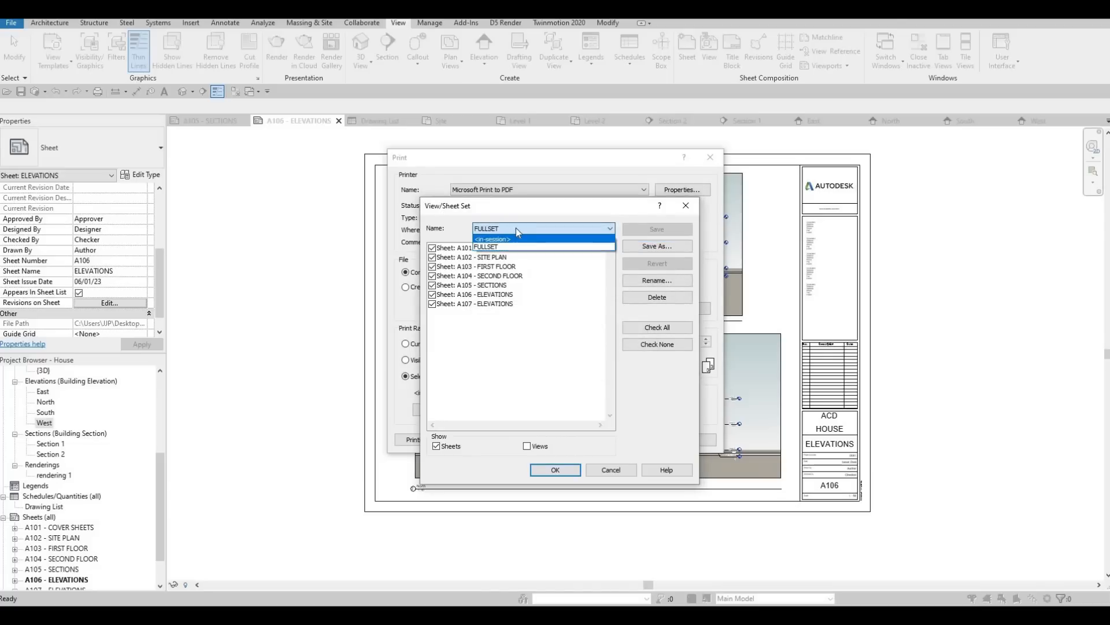
pyautogui.click(514, 238)
pyautogui.click(513, 231)
pyautogui.click(514, 239)
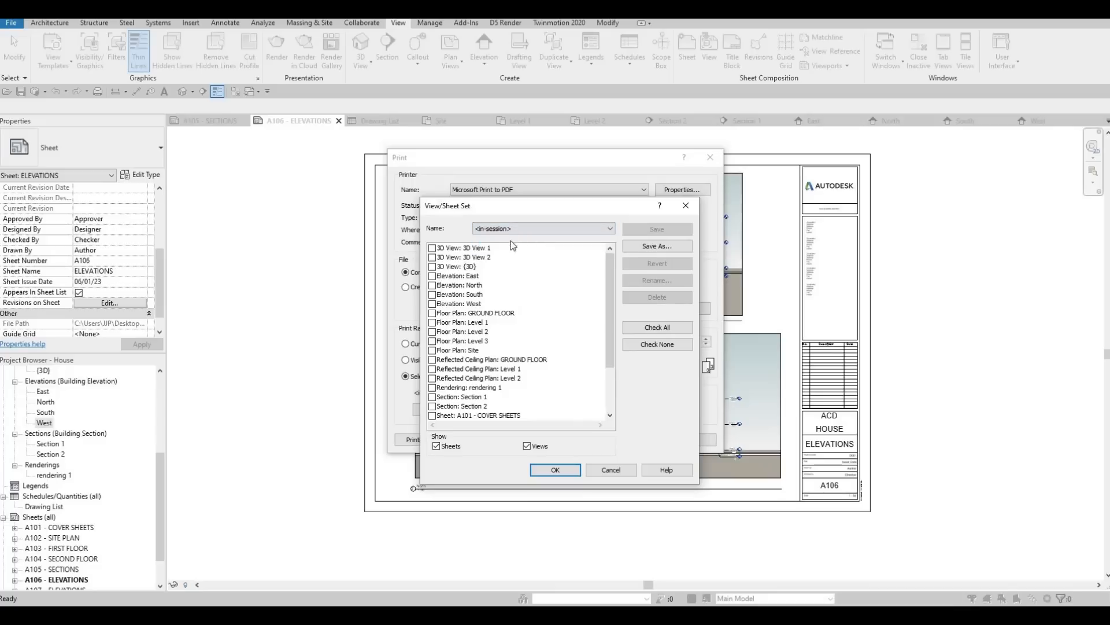
pyautogui.click(513, 229)
pyautogui.click(509, 247)
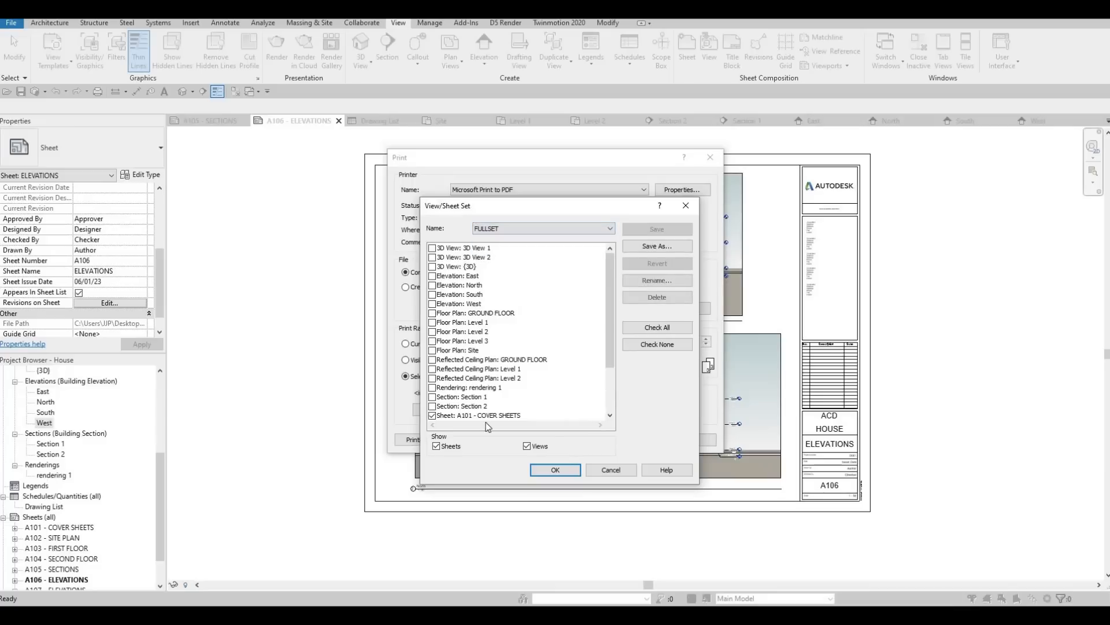
pyautogui.click(527, 446)
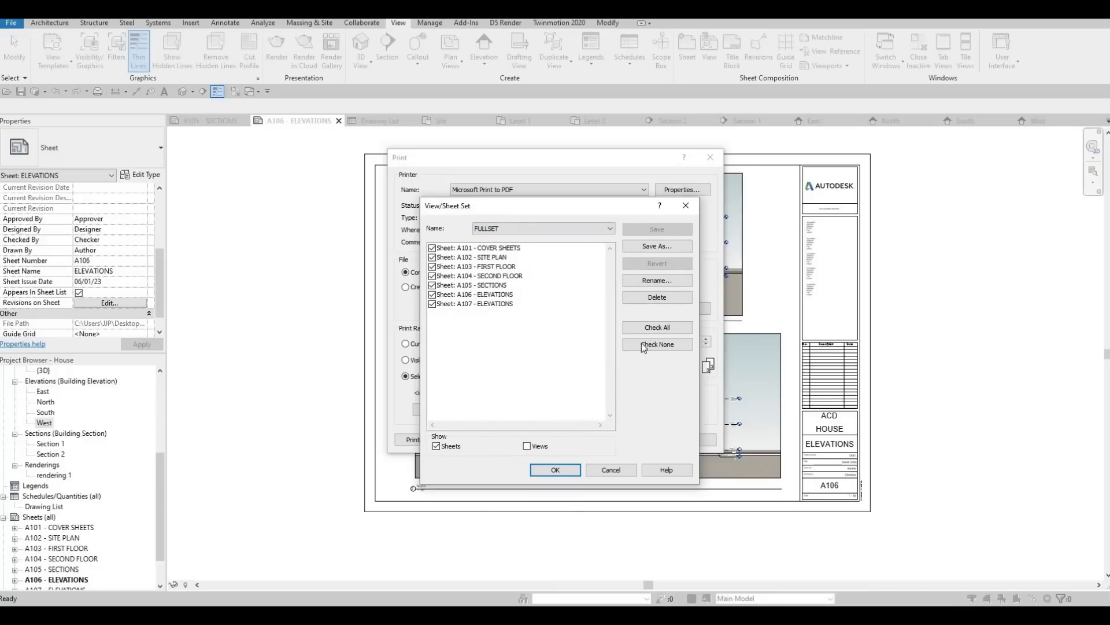
# Step: Print the FULLSET sheets to a PDF file named HOUSE on the Desktop, accepting raster printing
pyautogui.click(578, 468)
pyautogui.click(584, 442)
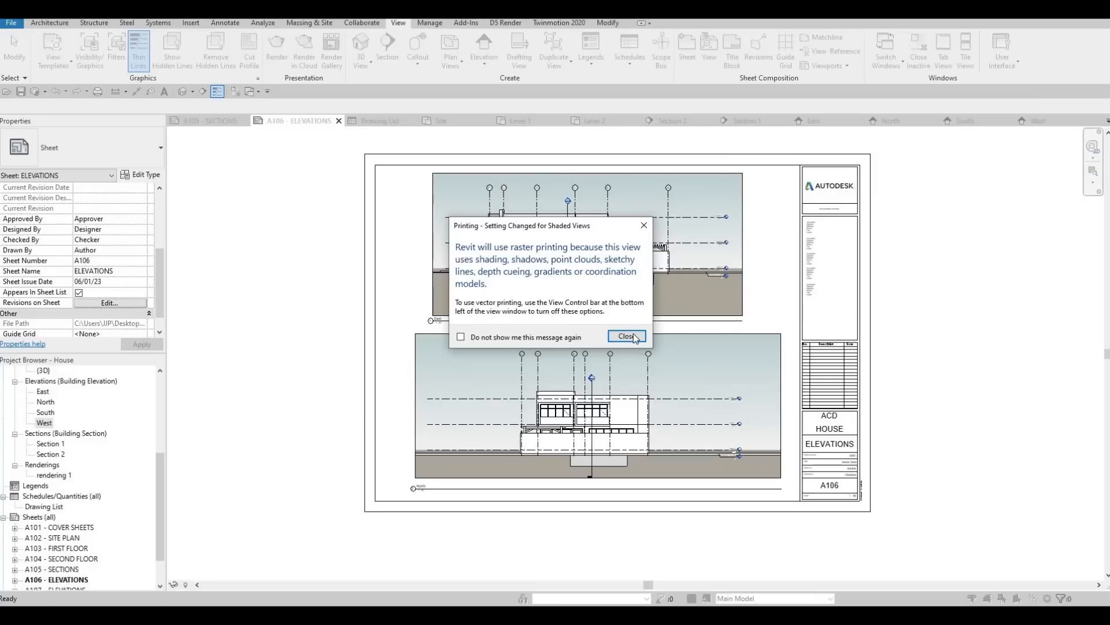
pyautogui.click(632, 336)
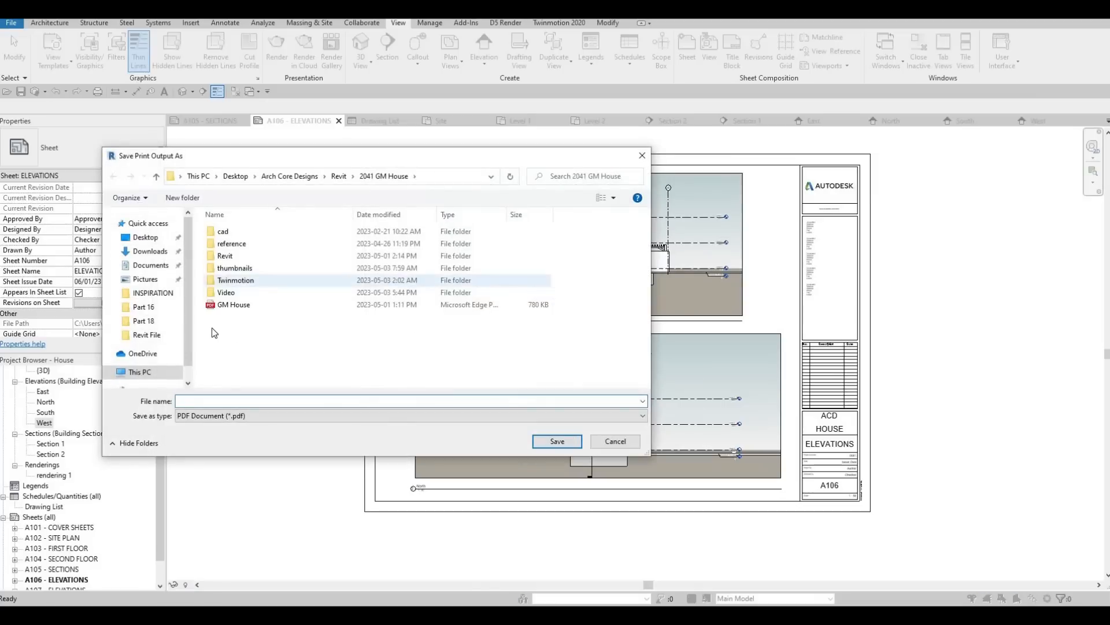
pyautogui.click(145, 237)
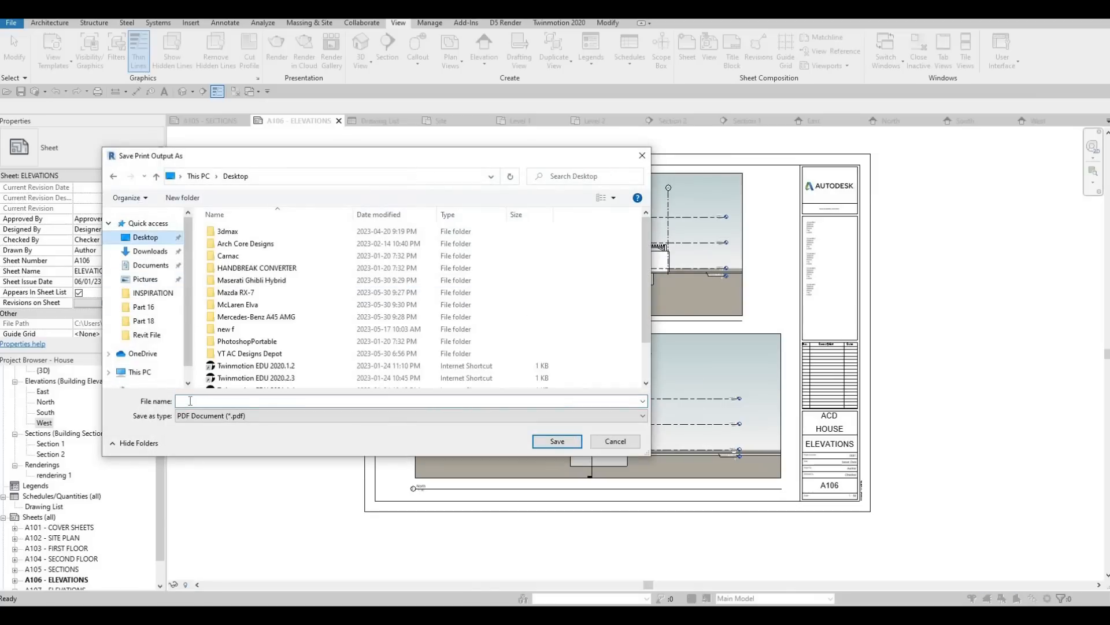
pyautogui.click(190, 401)
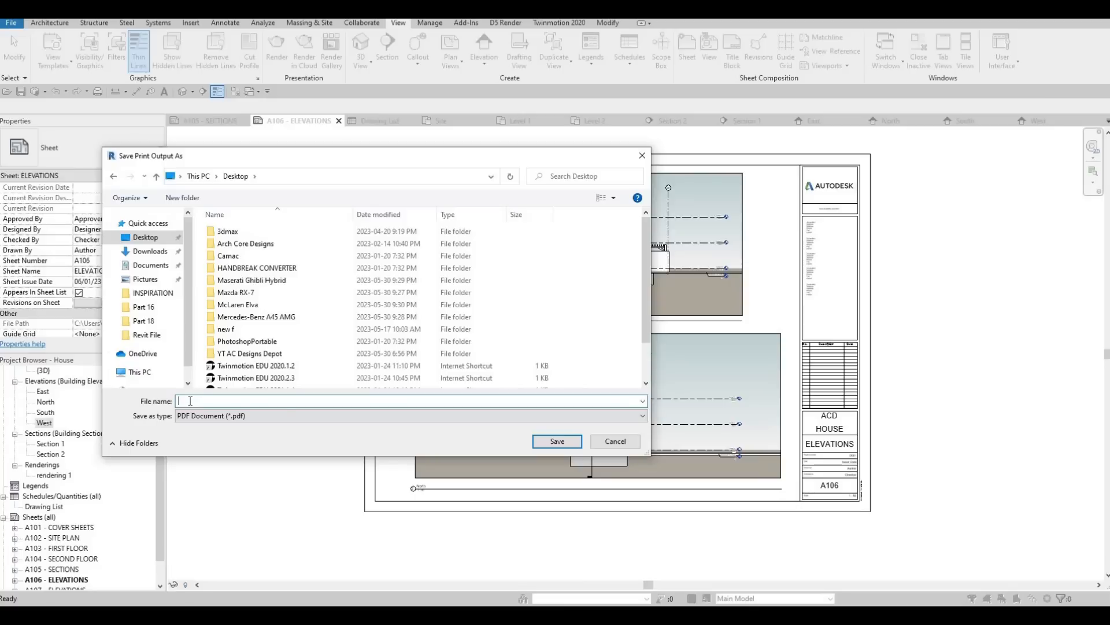
pyautogui.write('HOUSE')
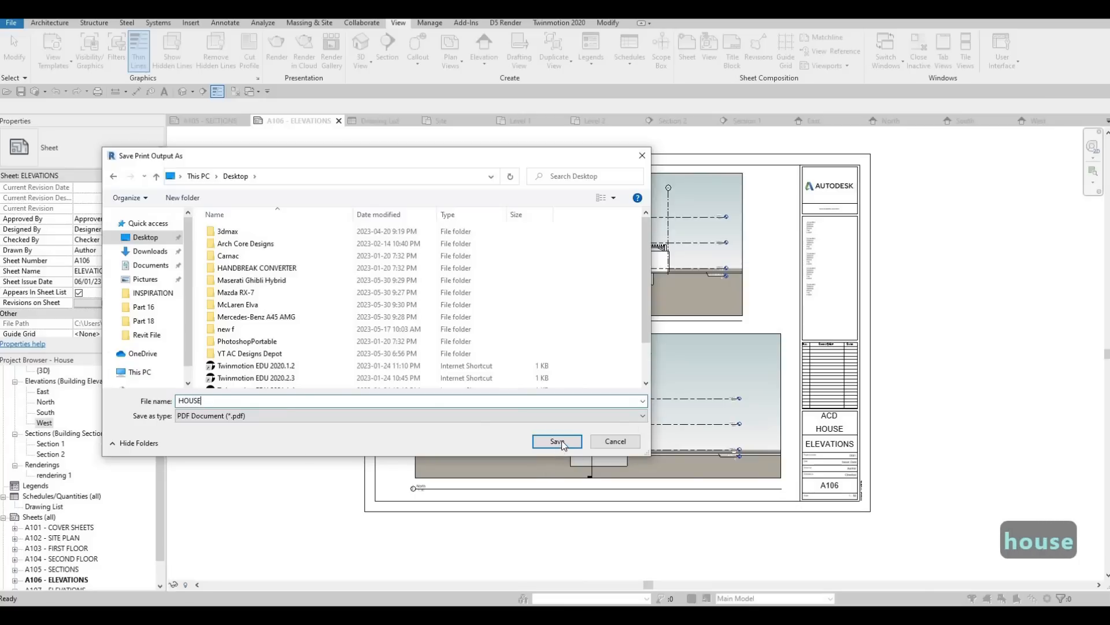
pyautogui.click(560, 440)
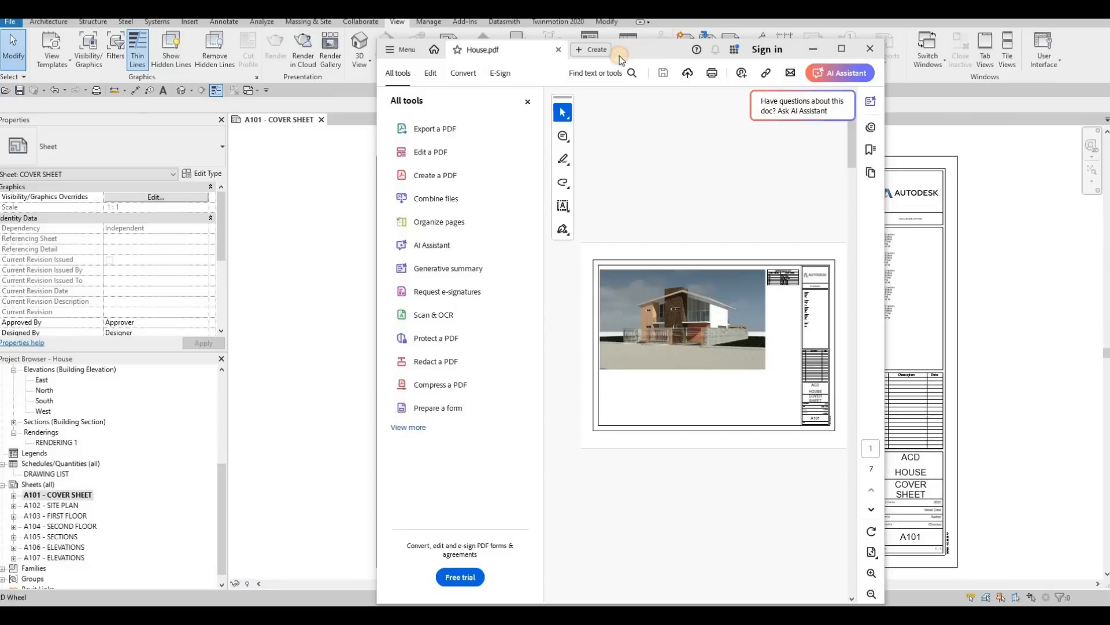
# Step: Switch to the PDF viewer with HOUSE.pdf and examine its pages from cover sheet A101 through elevations A107
pyautogui.doubleClick(620, 56)
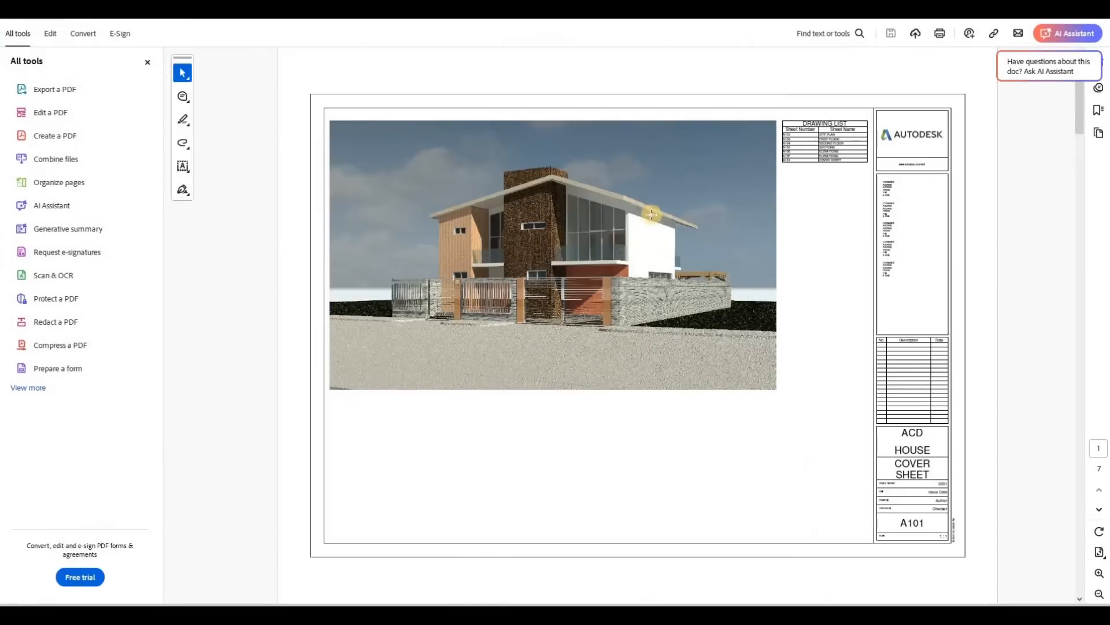
pyautogui.scroll(-5, 648, 215)
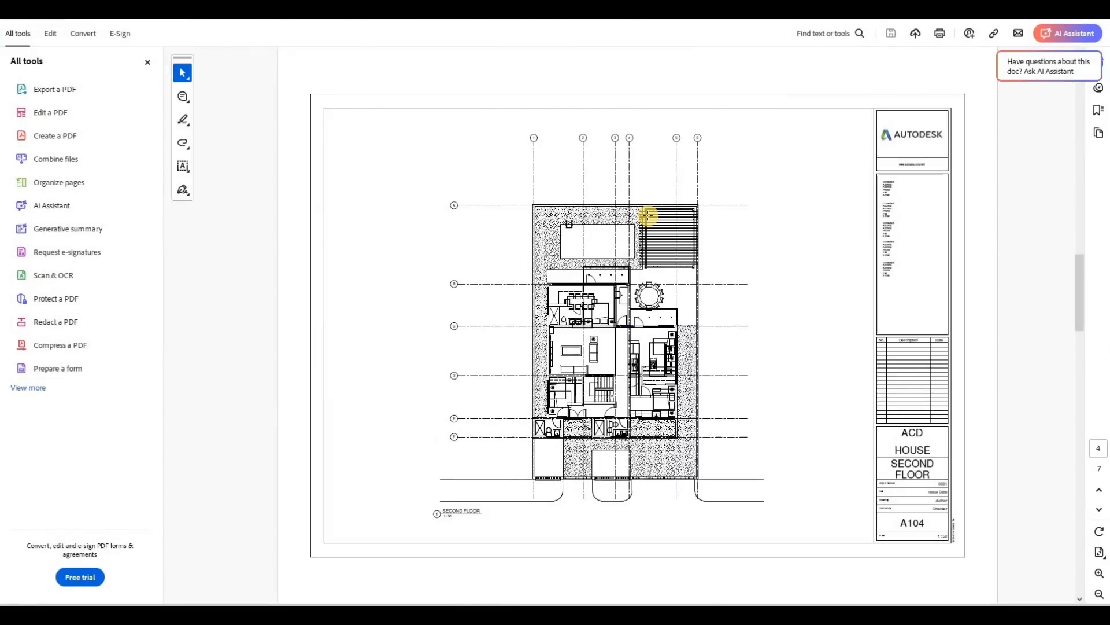
pyautogui.scroll(5, 648, 215)
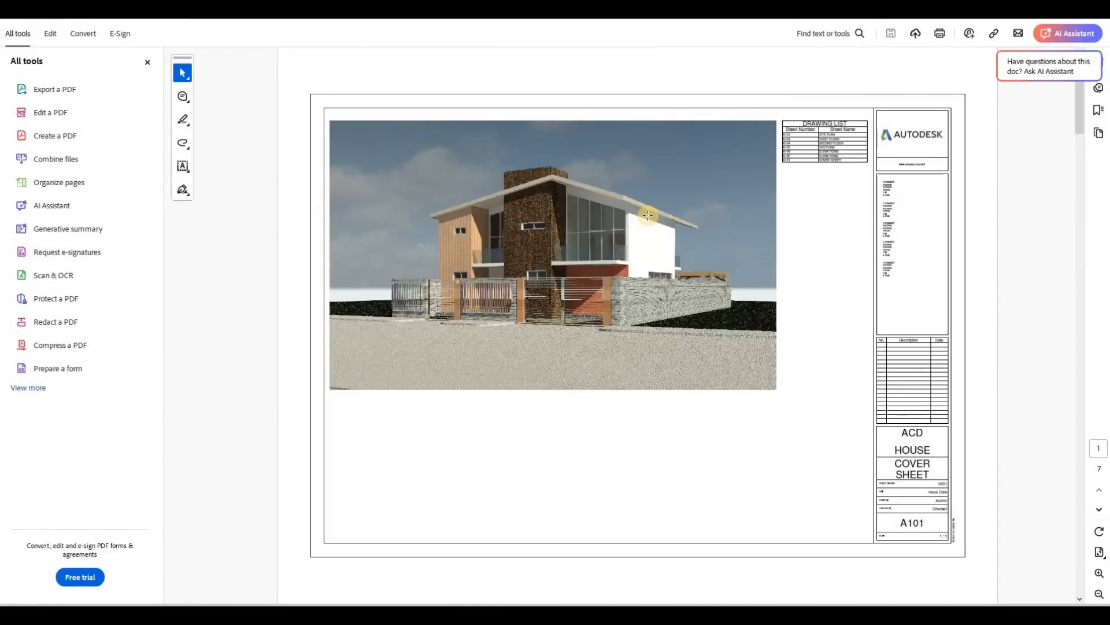
pyautogui.scroll(-3, 648, 215)
pyautogui.scroll(-3, 648, 215)
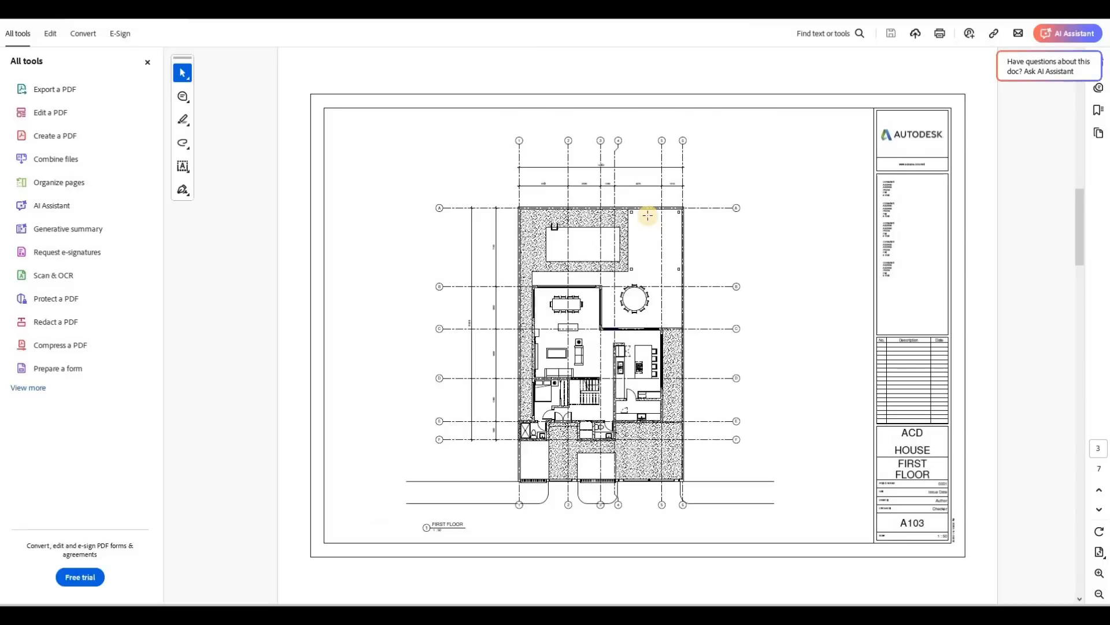
pyautogui.scroll(-3, 649, 216)
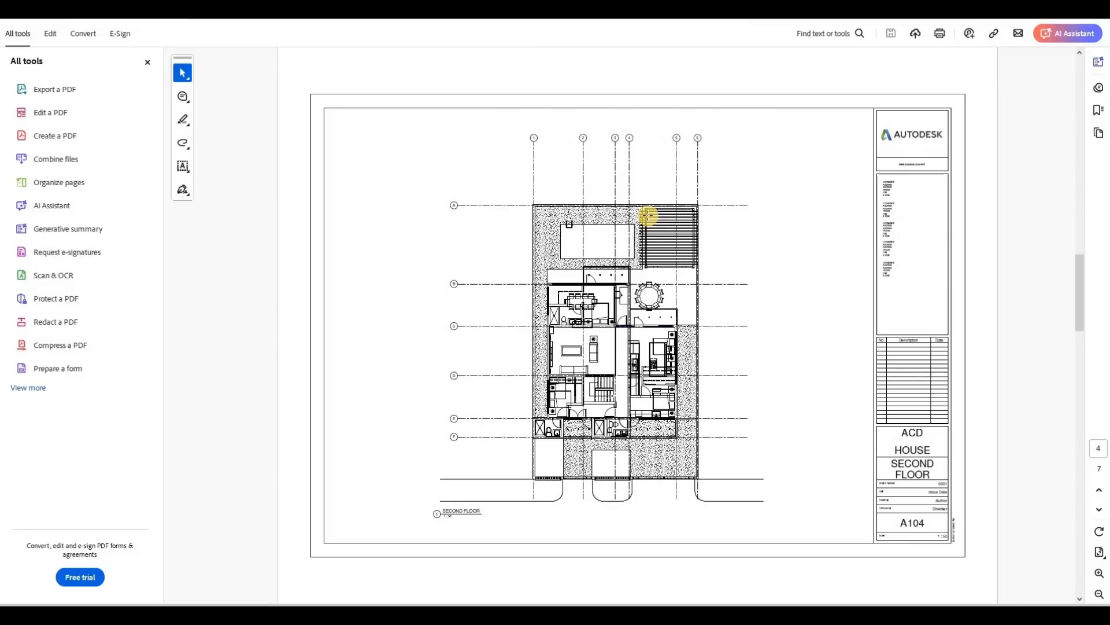
pyautogui.scroll(-3, 648, 215)
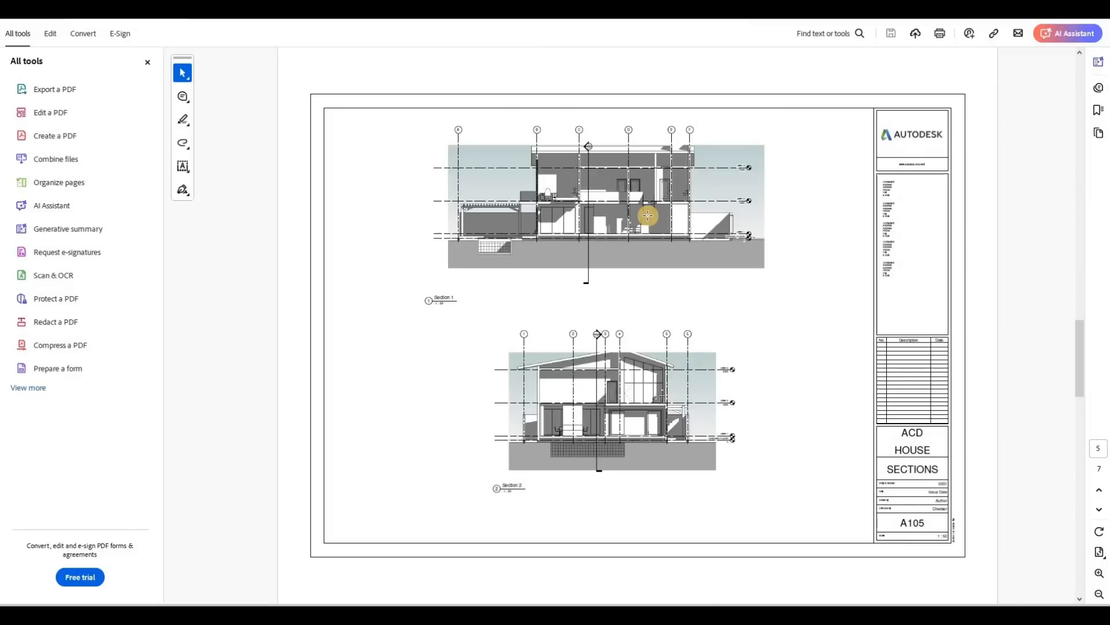
pyautogui.scroll(-3, 649, 215)
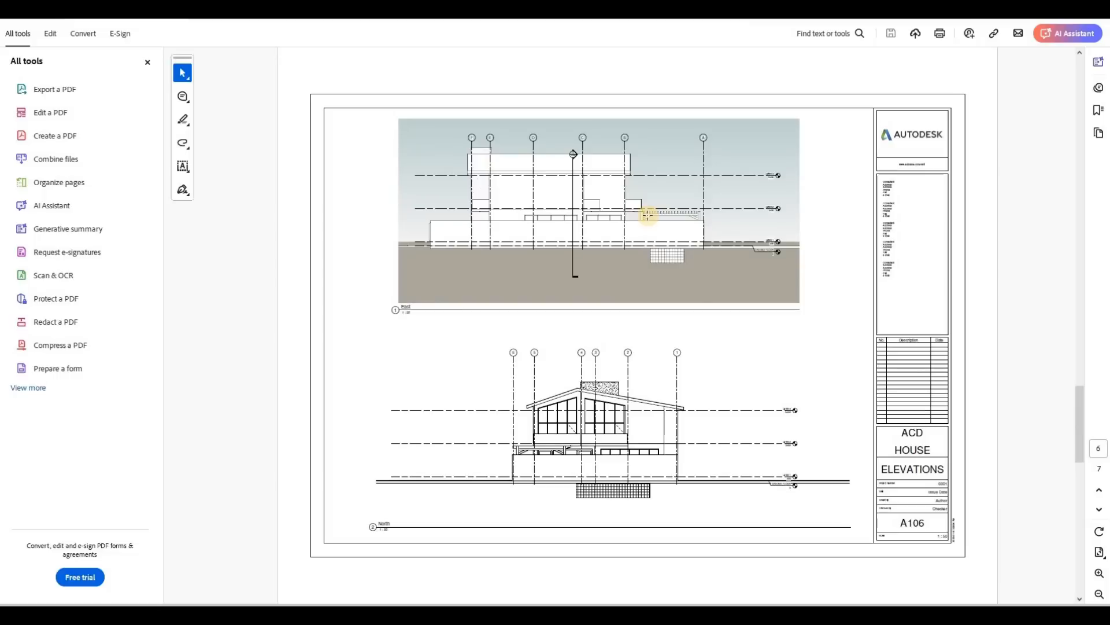
pyautogui.scroll(-3, 648, 215)
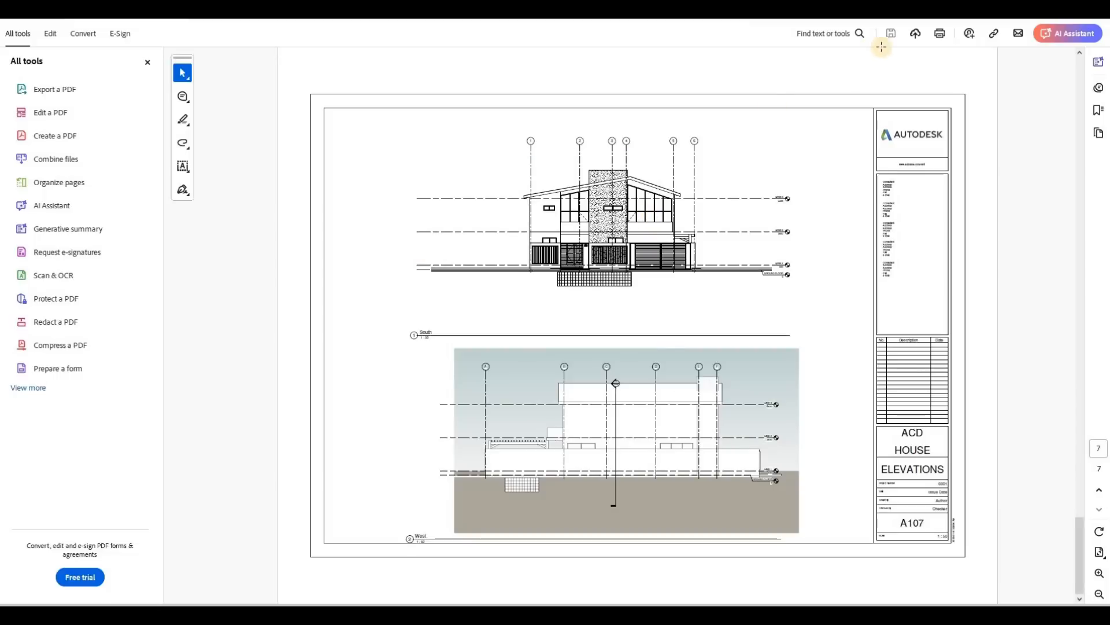